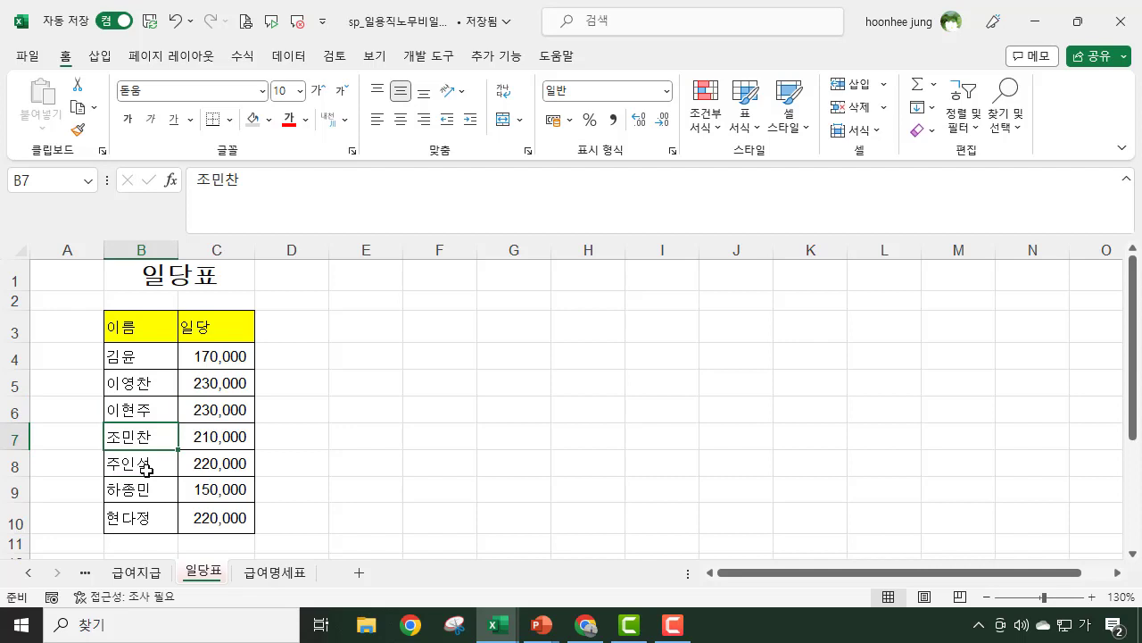
- Review the employee names and daily wages in the 일당표 wage table
{"action": "left_click", "coordinate": [146, 490]}
{"action": "left_click", "coordinate": [147, 520]}
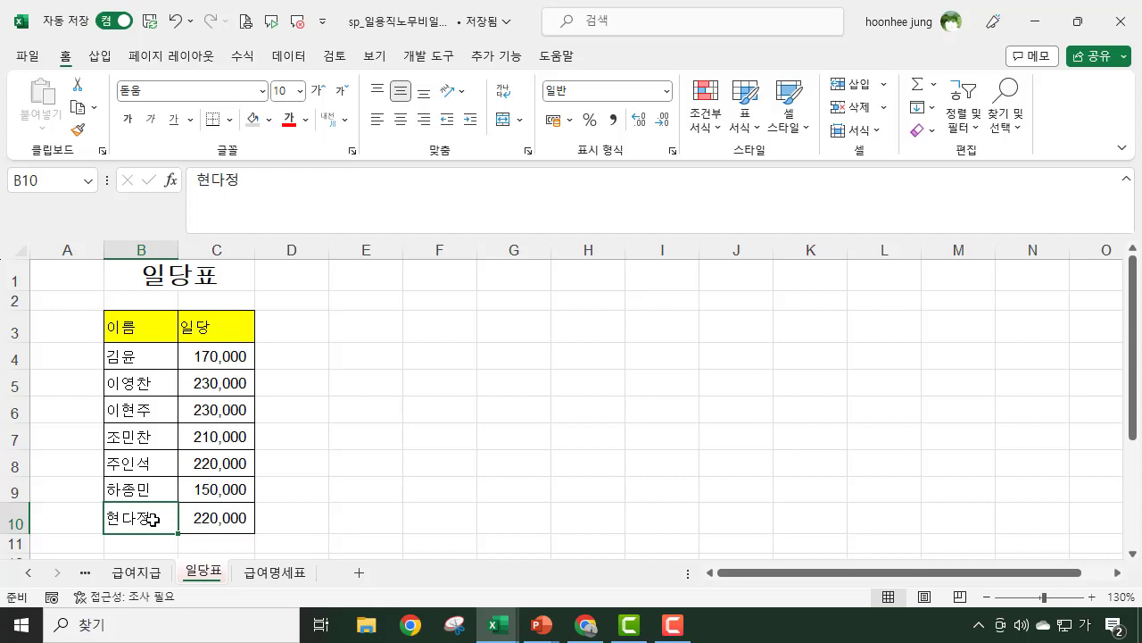
{"action": "left_click_drag", "start_coordinate": [125, 330], "coordinate": [206, 518]}
{"action": "left_click", "coordinate": [535, 542]}
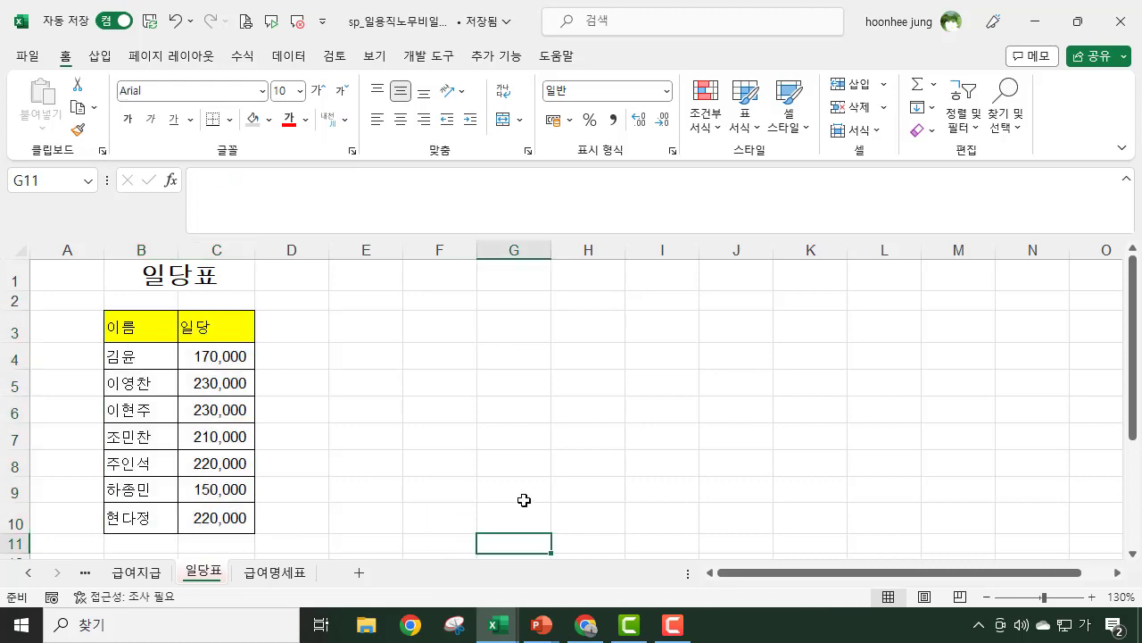
- Check the 0.5/1.0 attendance entries on 급여명세표, then go to the empty 급여지급 sheet
{"action": "left_click", "coordinate": [274, 574]}
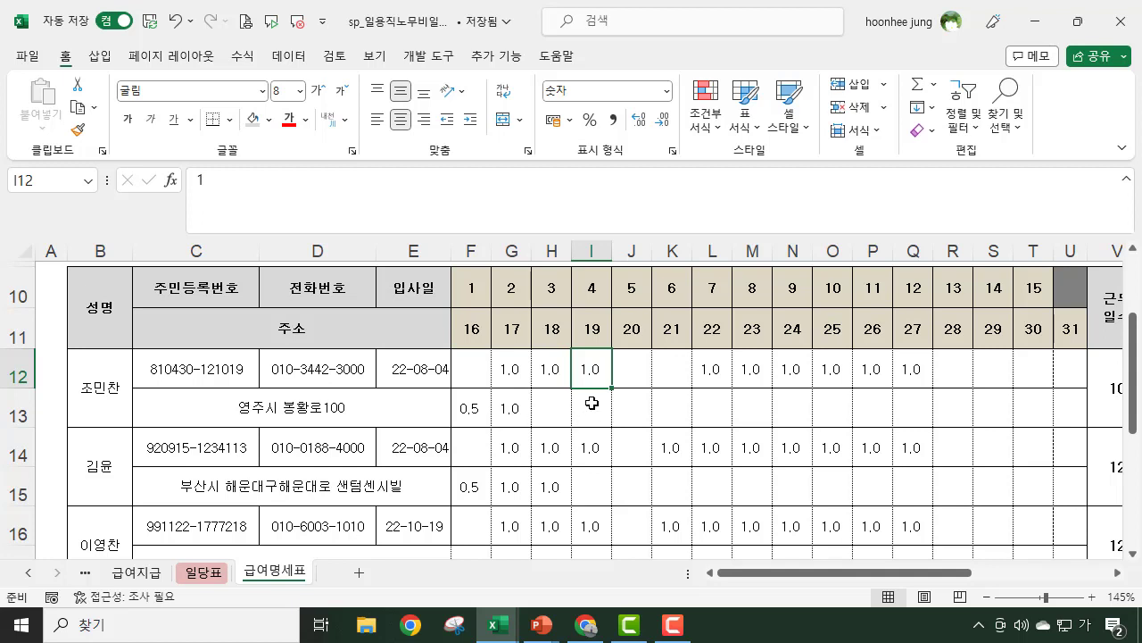
{"action": "left_click", "coordinate": [473, 289]}
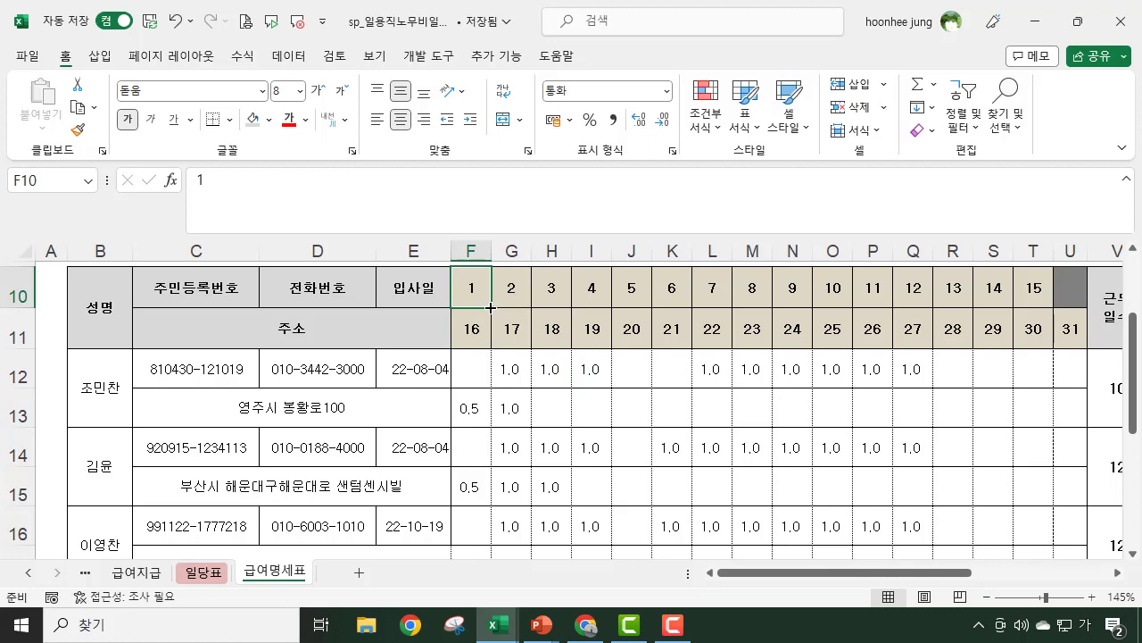
{"action": "scroll", "coordinate": [471, 389], "scroll_direction": "down", "scroll_amount": 1}
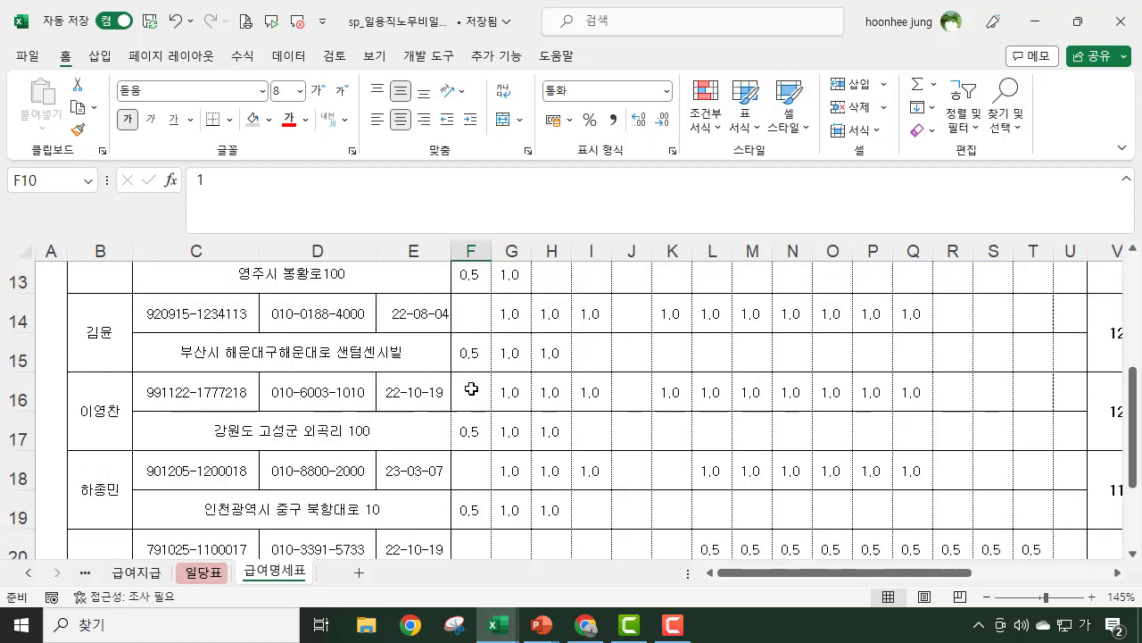
{"action": "left_click", "coordinate": [473, 285]}
{"action": "left_click", "coordinate": [467, 365]}
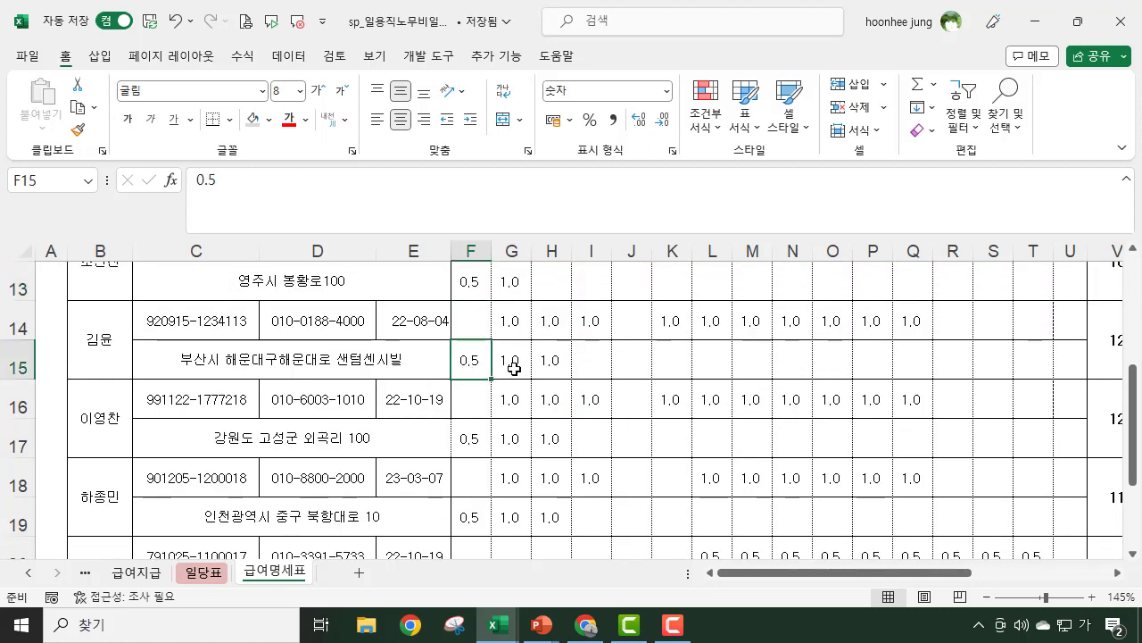
{"action": "left_click", "coordinate": [512, 365]}
{"action": "scroll", "coordinate": [476, 409], "scroll_direction": "down", "scroll_amount": 1}
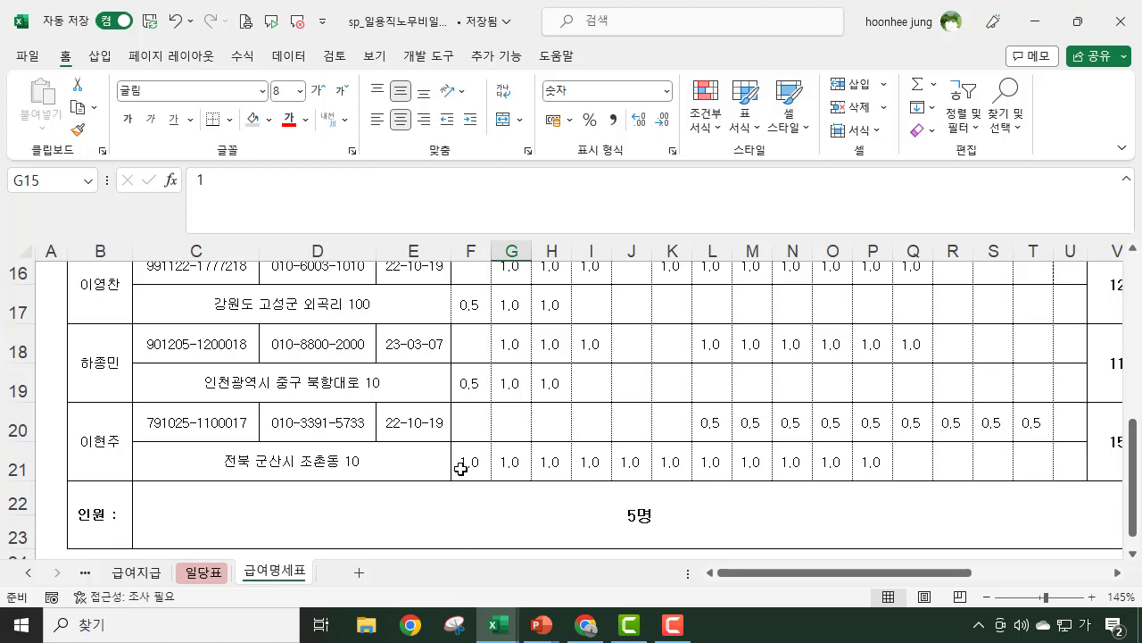
{"action": "left_click", "coordinate": [137, 574]}
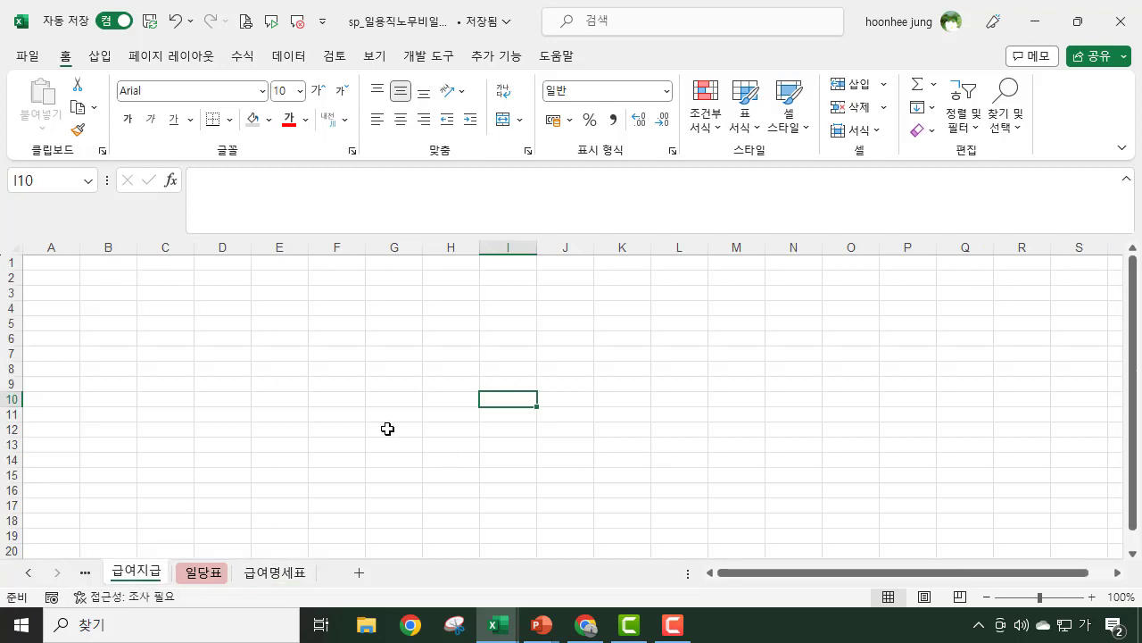
- Type the column heading 이름 into cell A2 of the 급여지급 sheet
{"action": "scroll", "coordinate": [388, 428], "scroll_direction": "up", "scroll_amount": 1}
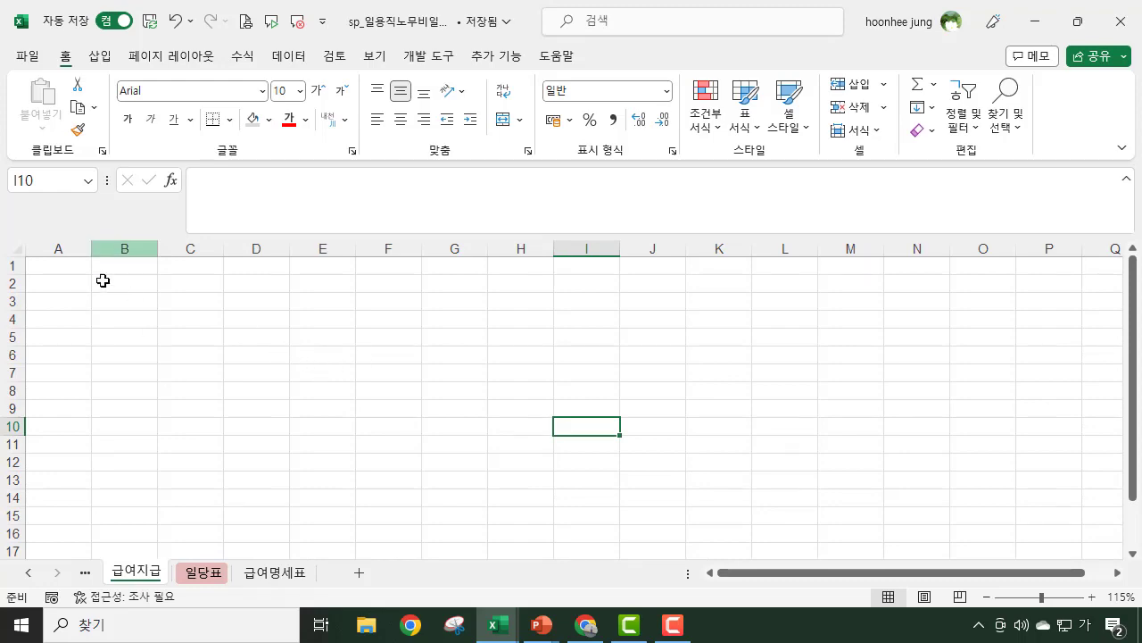
{"action": "left_click", "coordinate": [144, 285]}
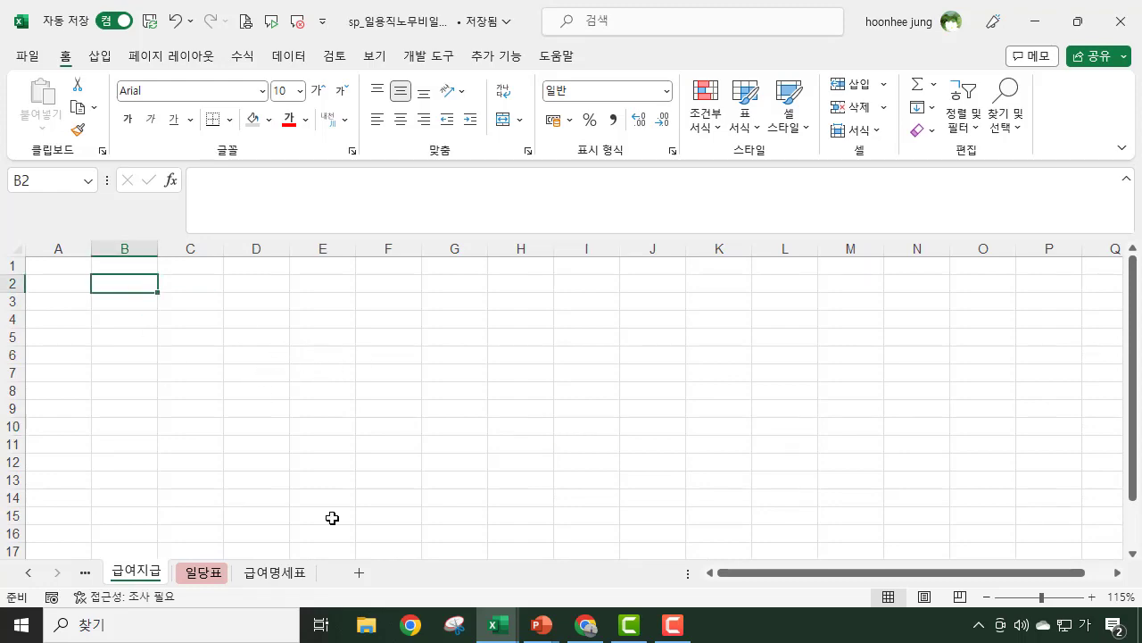
{"action": "left_click", "coordinate": [275, 572]}
{"action": "scroll", "coordinate": [574, 348], "scroll_direction": "up", "scroll_amount": 4}
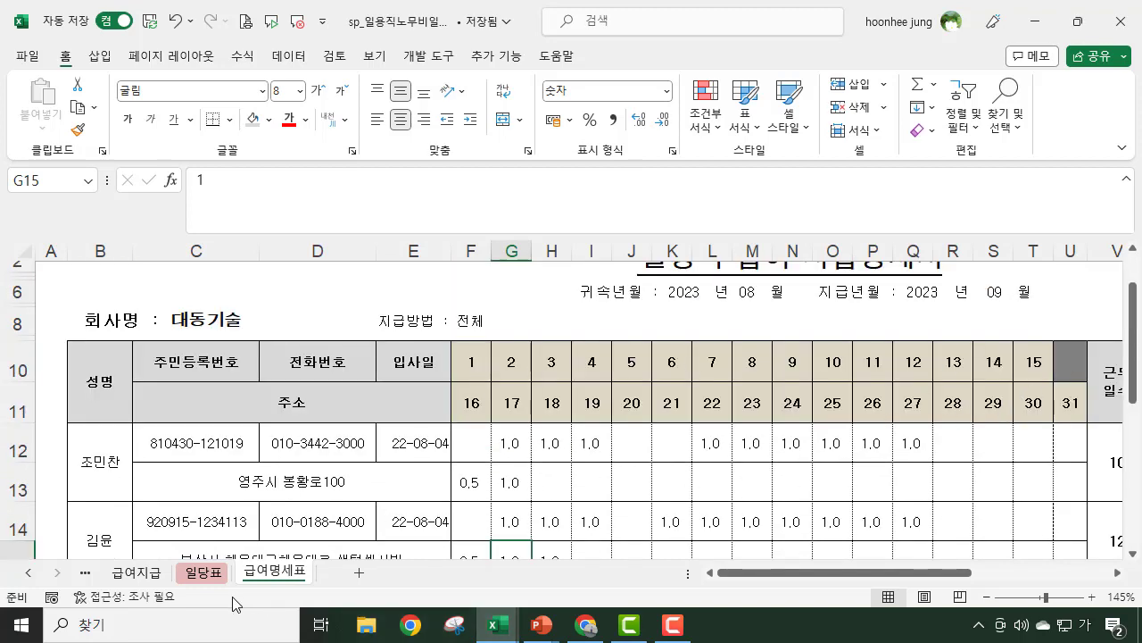
{"action": "left_click", "coordinate": [136, 573]}
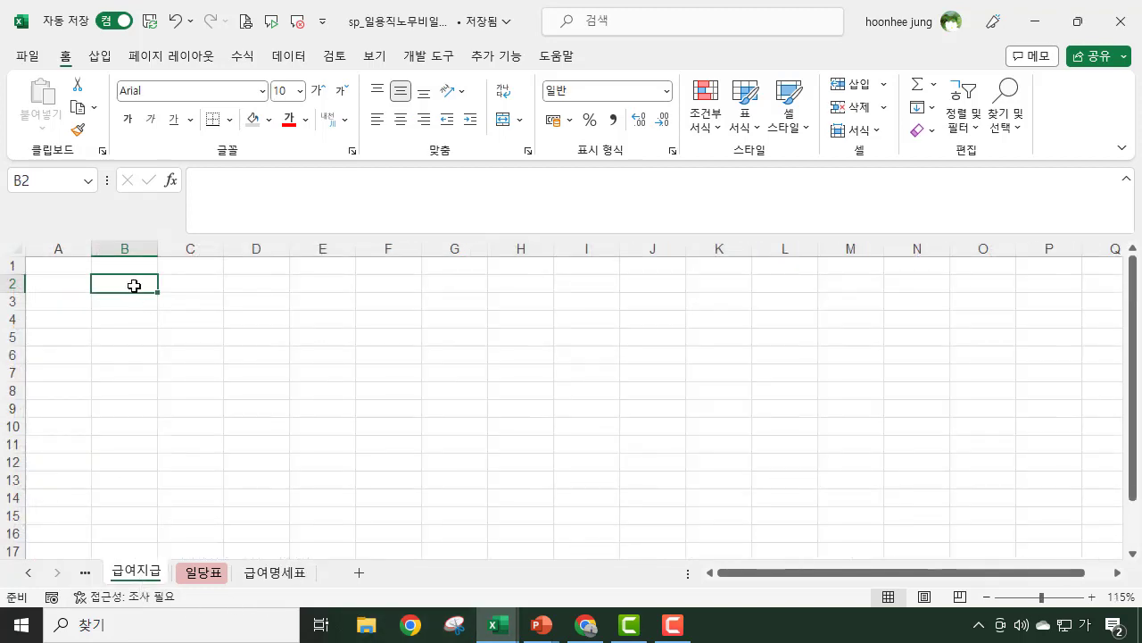
{"action": "left_click", "coordinate": [61, 286]}
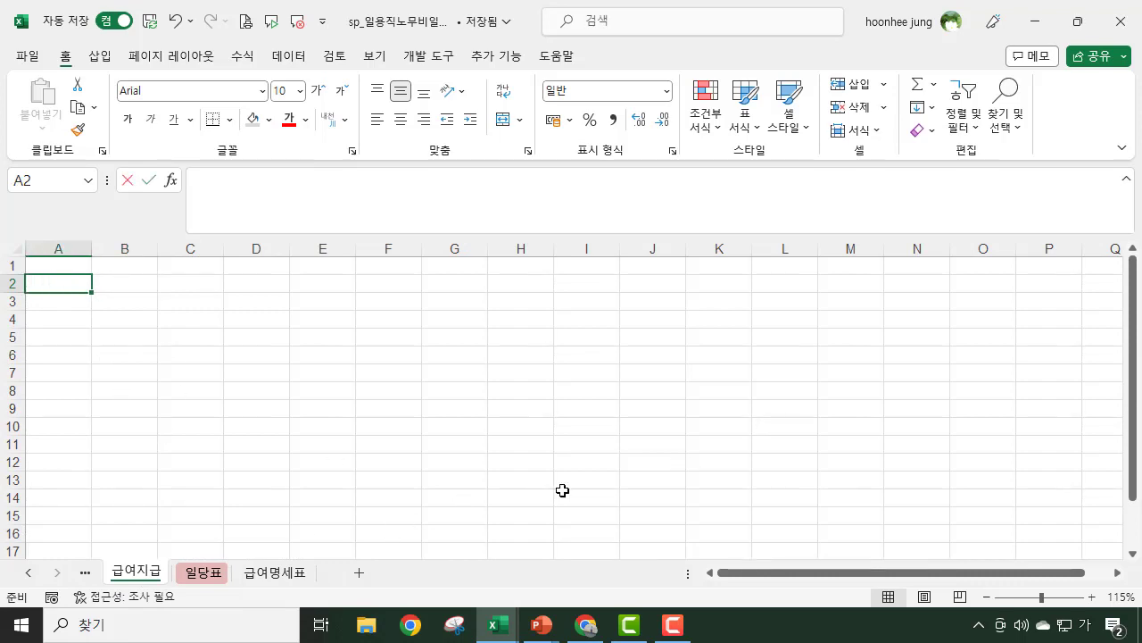
{"action": "type", "text": "이름"}
{"action": "key", "text": "Tab"}
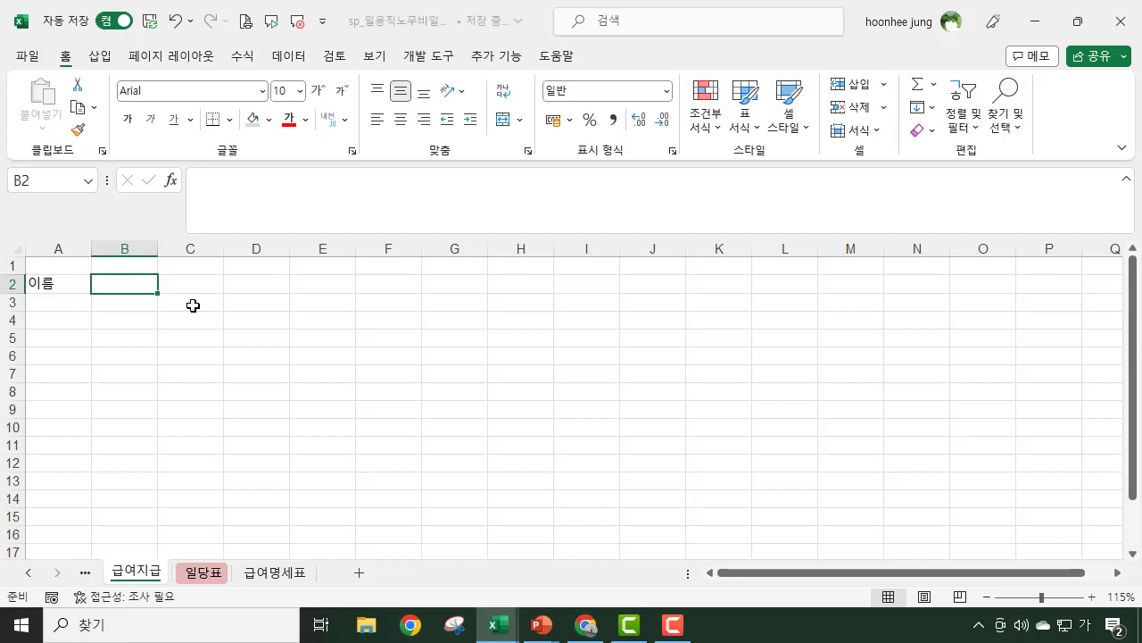
- Number the days 1 to 31 across B2:AF2 and select columns B through AF
{"action": "type", "text": "1"}
{"action": "left_click", "coordinate": [184, 334]}
{"action": "left_click", "coordinate": [136, 282]}
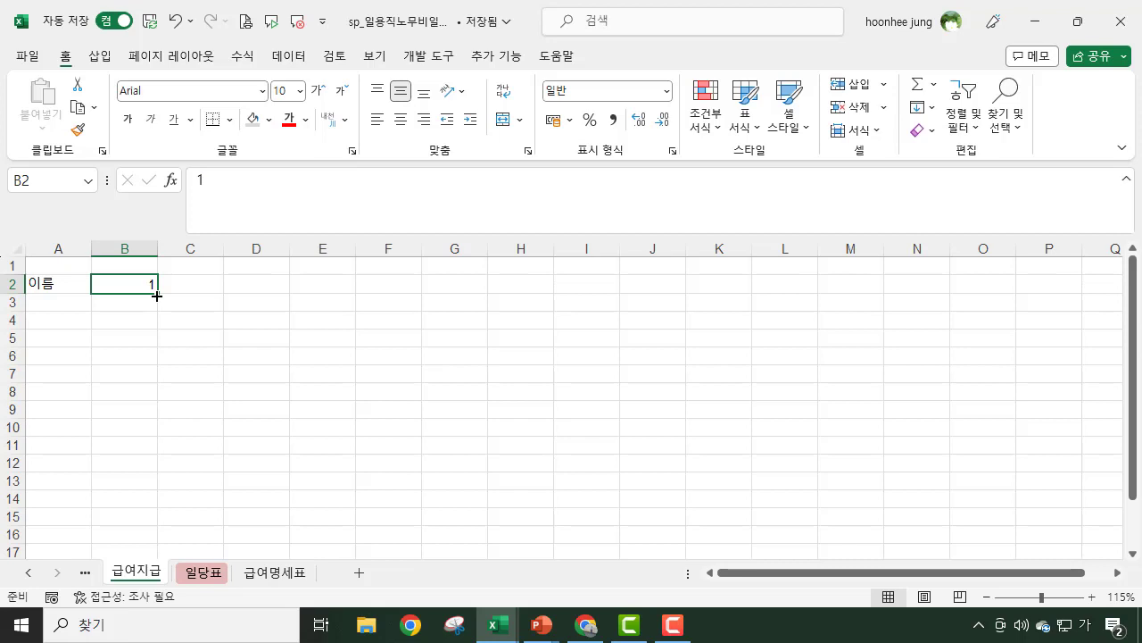
{"action": "left_click_drag", "start_coordinate": [156, 295], "coordinate": [434, 298]}
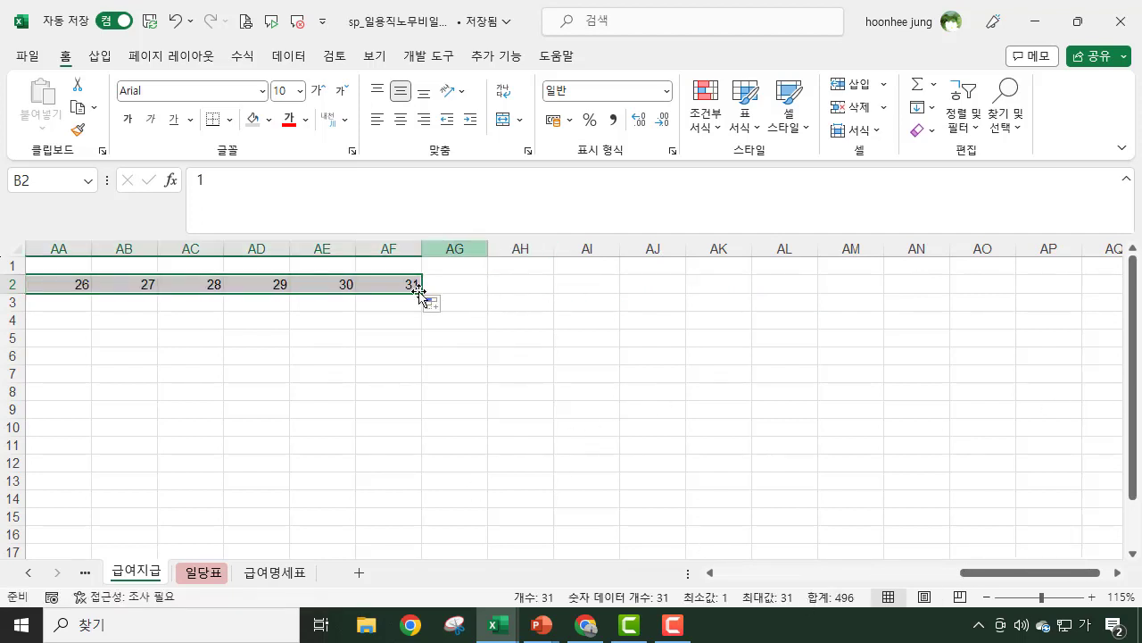
{"action": "left_click_drag", "start_coordinate": [390, 249], "coordinate": [119, 253]}
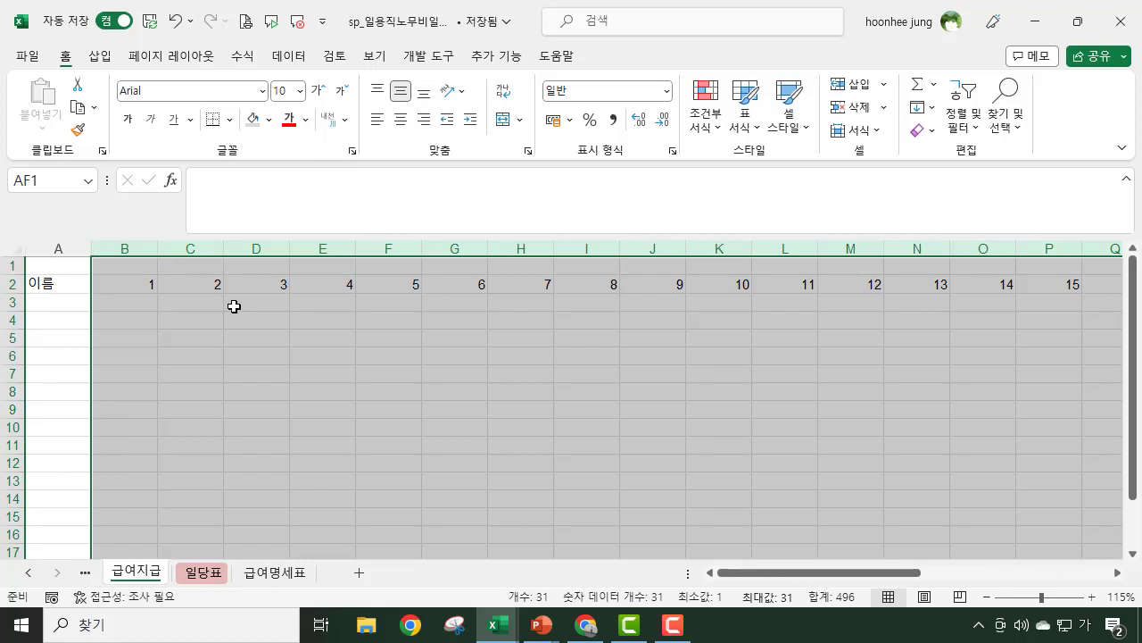
- Set the width of columns B through AF to 3
{"action": "key", "text": "shift+F10"}
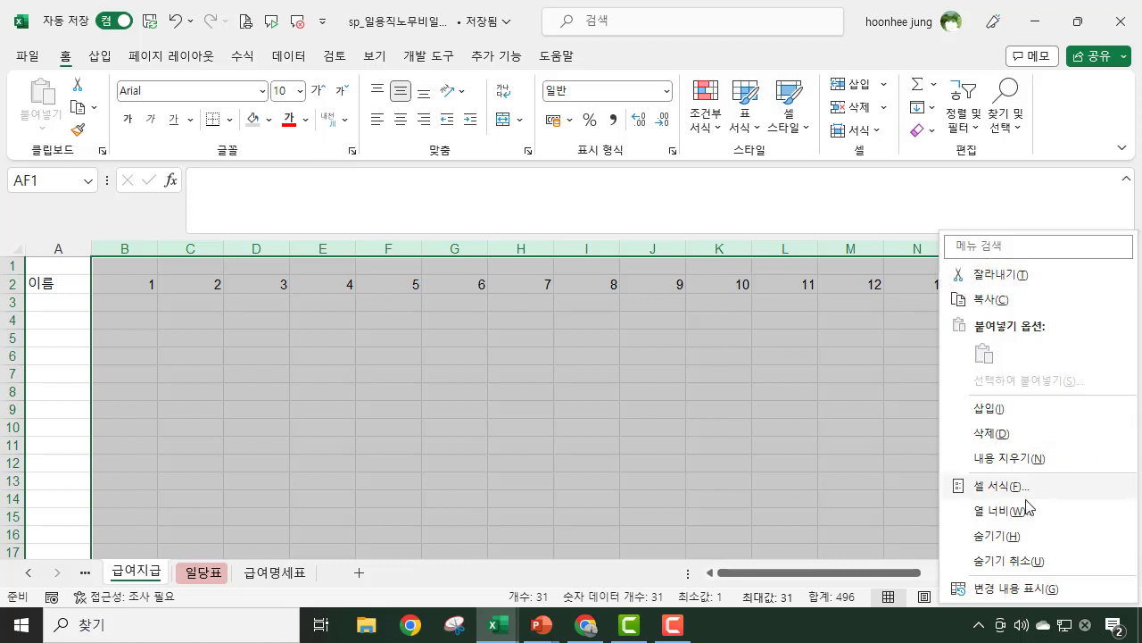
{"action": "left_click", "coordinate": [1006, 513]}
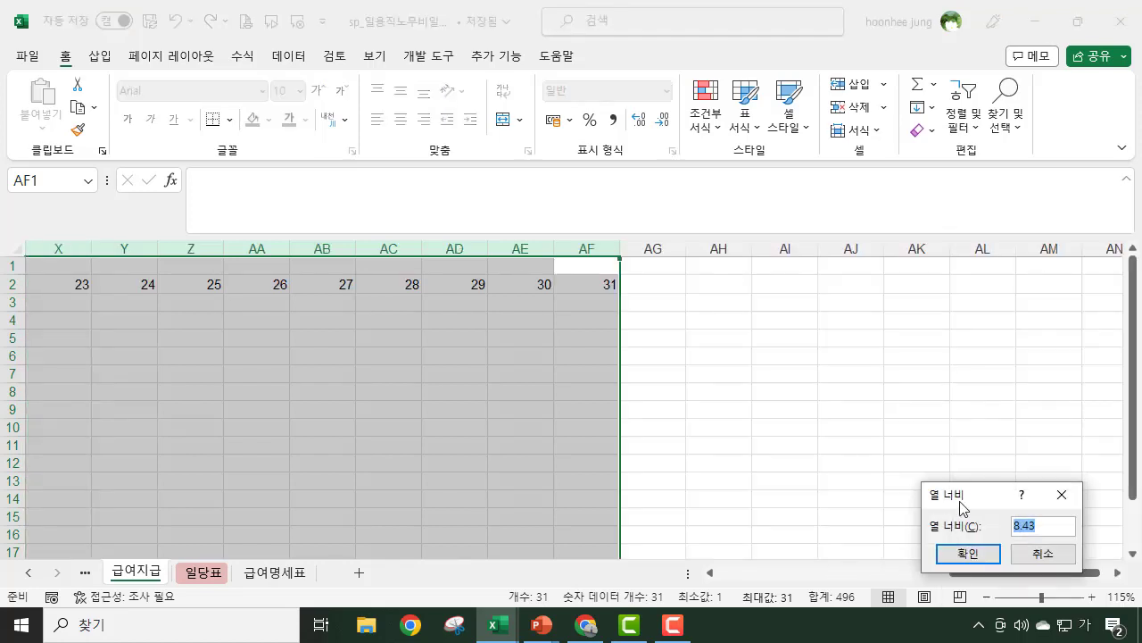
{"action": "left_click_drag", "start_coordinate": [961, 495], "coordinate": [299, 265]}
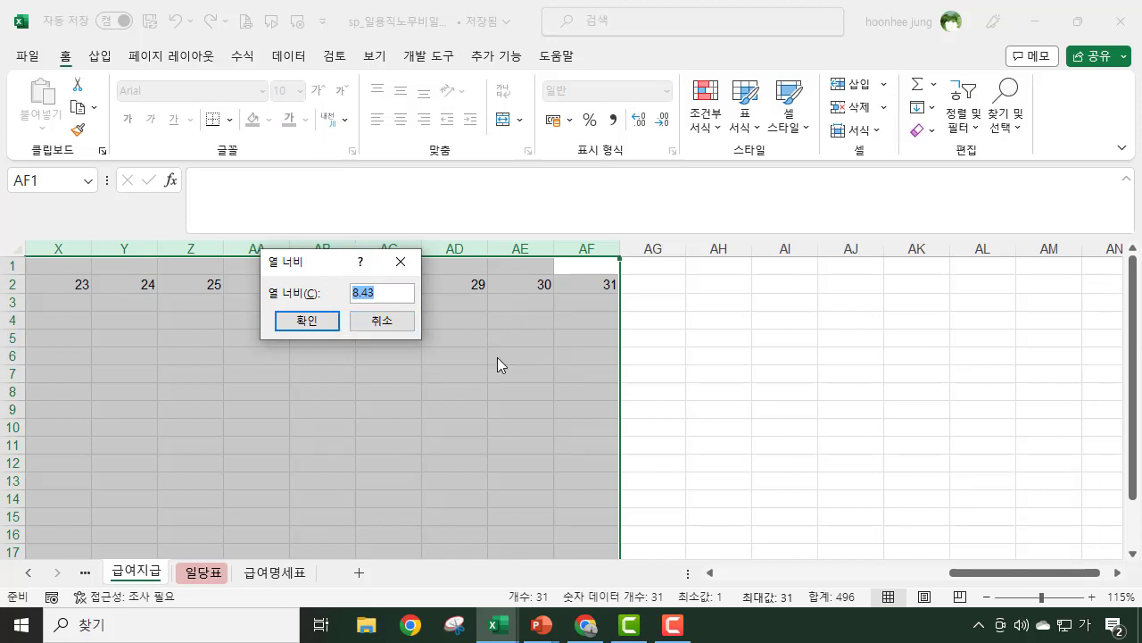
{"action": "type", "text": "3"}
{"action": "key", "text": "Return"}
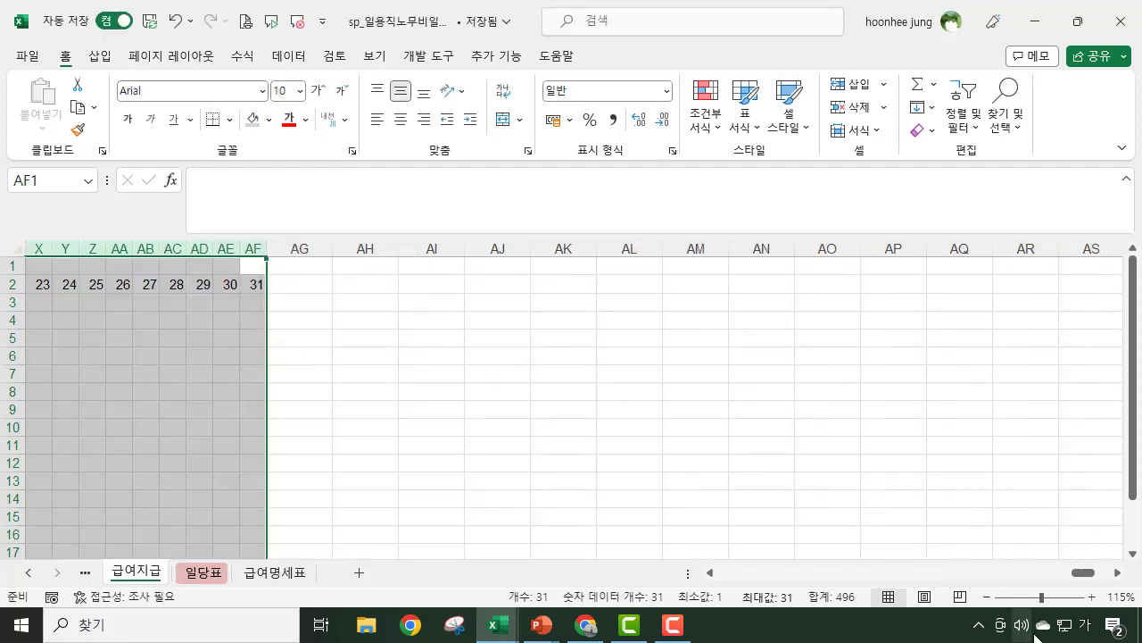
- Shrink the day numbers in columns B through AF to font size 7
{"action": "left_click_drag", "start_coordinate": [1083, 572], "coordinate": [746, 599]}
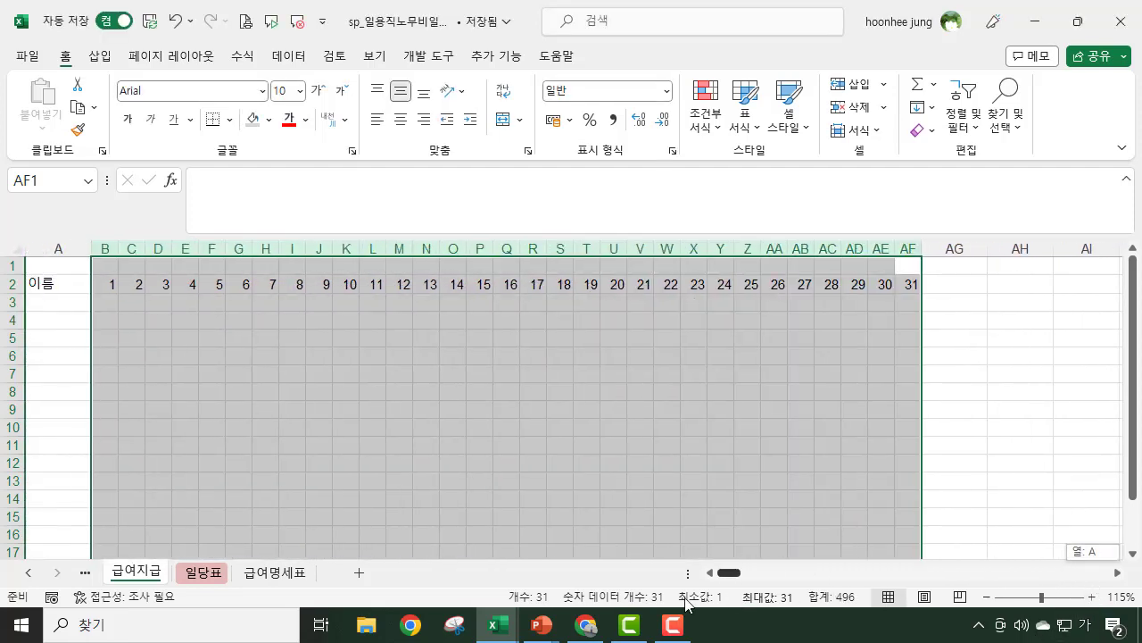
{"action": "left_click", "coordinate": [299, 90]}
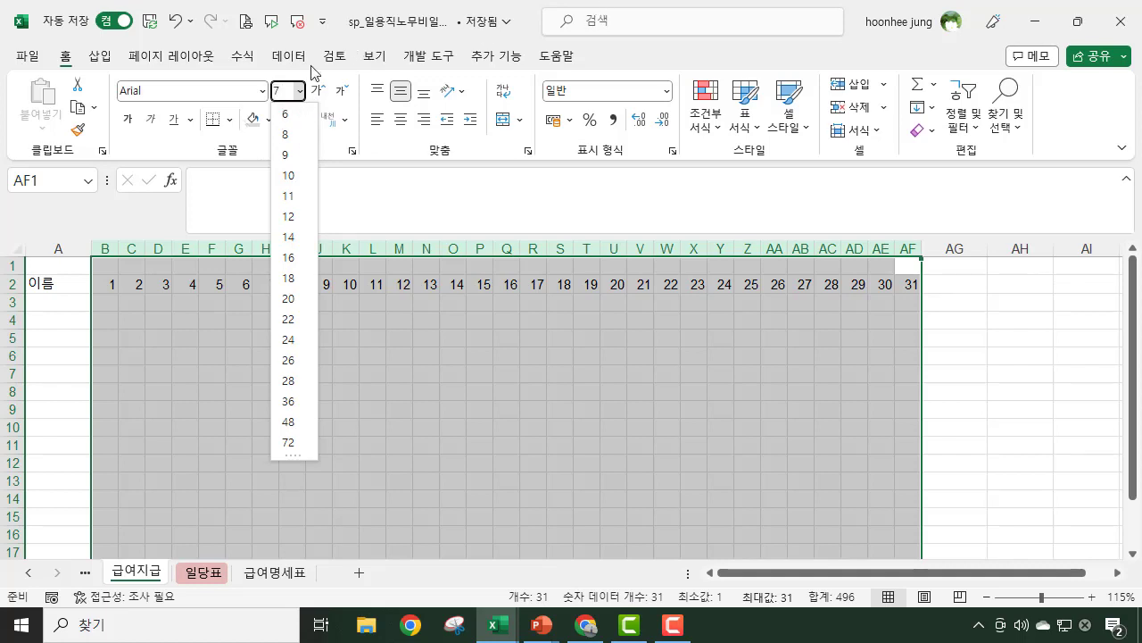
{"action": "key", "text": "Return"}
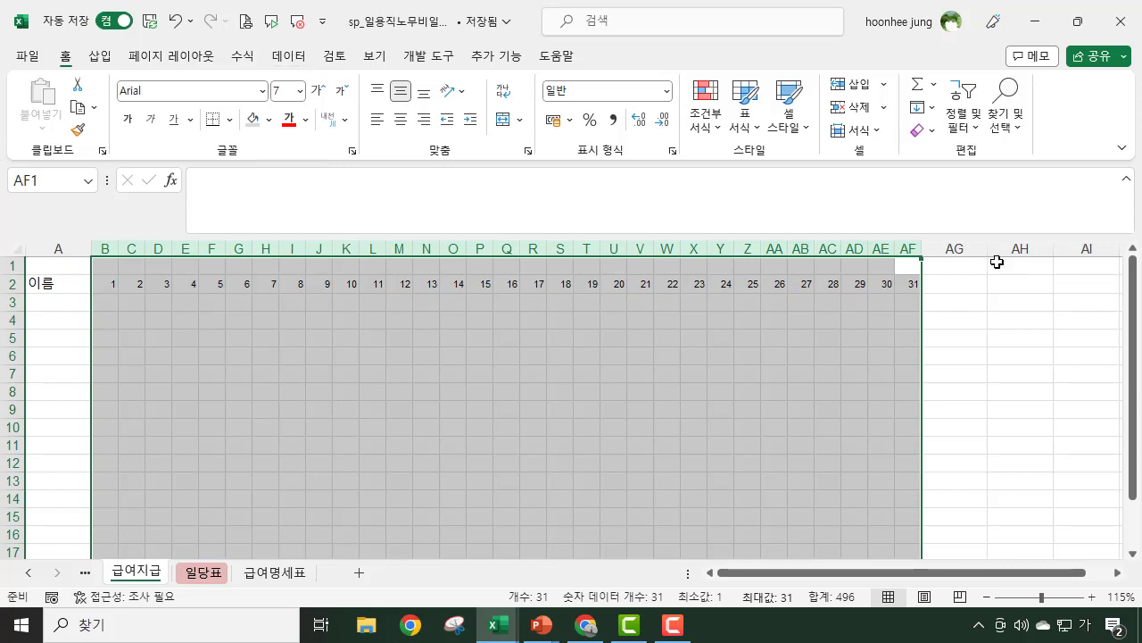
{"action": "left_click", "coordinate": [1000, 338]}
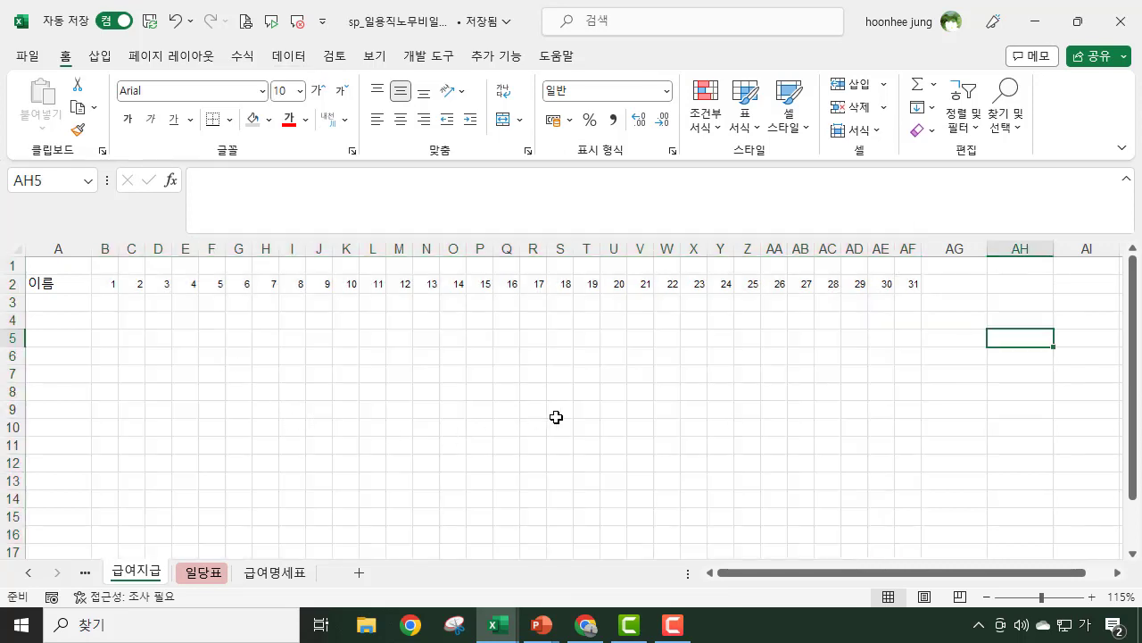
- Put the label 합계 in cell A8 below the name rows
{"action": "scroll", "coordinate": [556, 417], "scroll_direction": "up", "scroll_amount": 1}
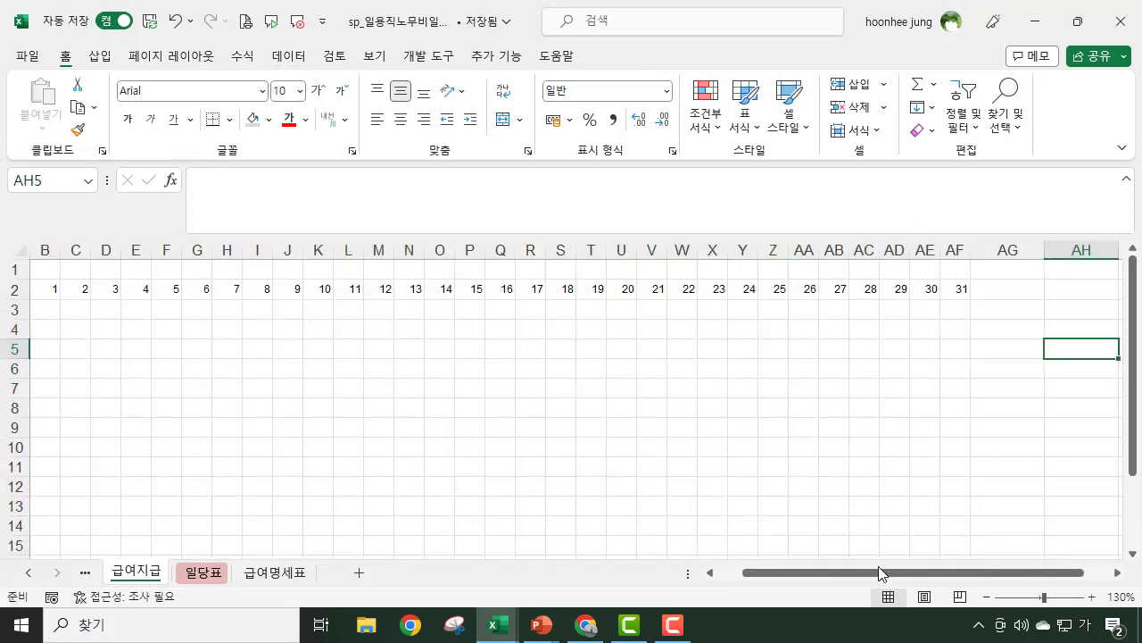
{"action": "left_click_drag", "start_coordinate": [833, 573], "coordinate": [613, 587]}
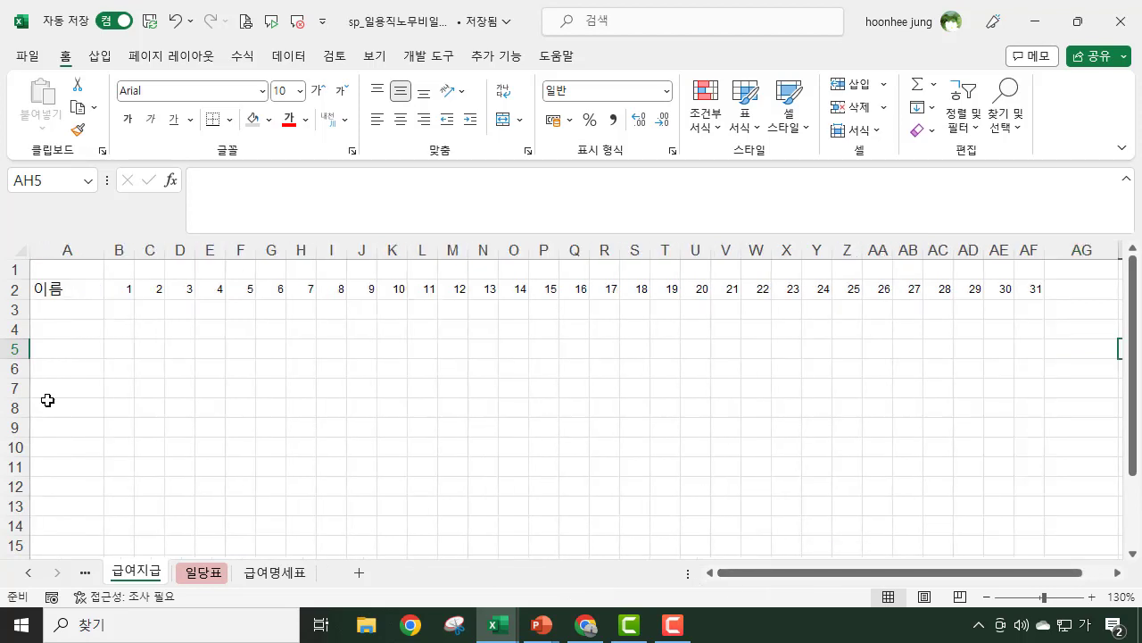
{"action": "left_click", "coordinate": [70, 302]}
{"action": "left_click", "coordinate": [69, 329]}
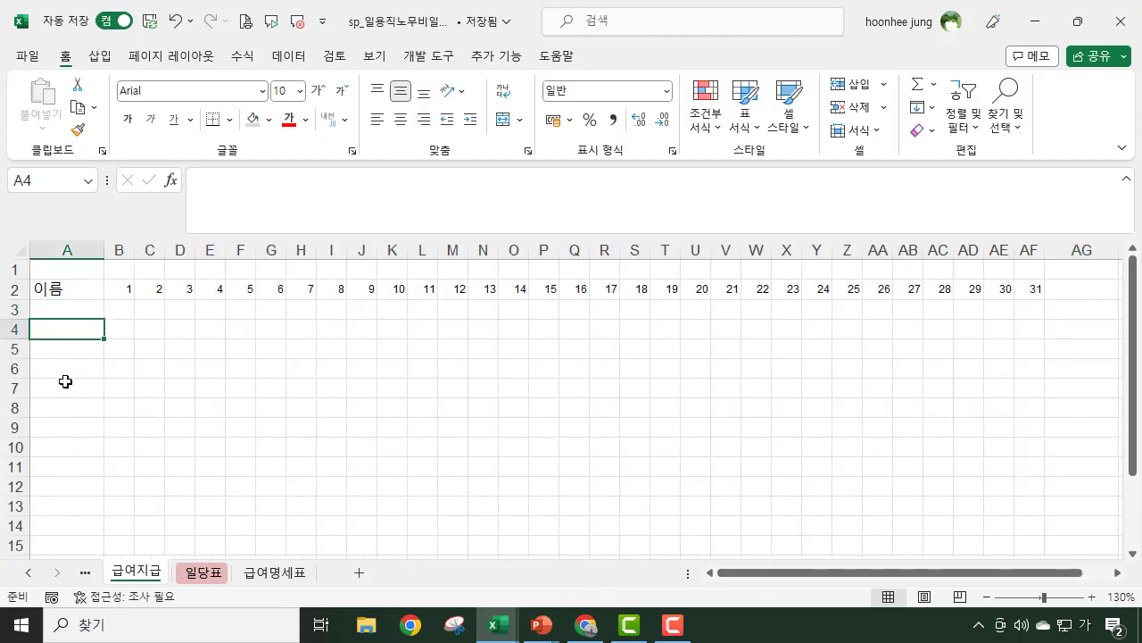
{"action": "left_click", "coordinate": [68, 374]}
{"action": "left_click", "coordinate": [72, 392]}
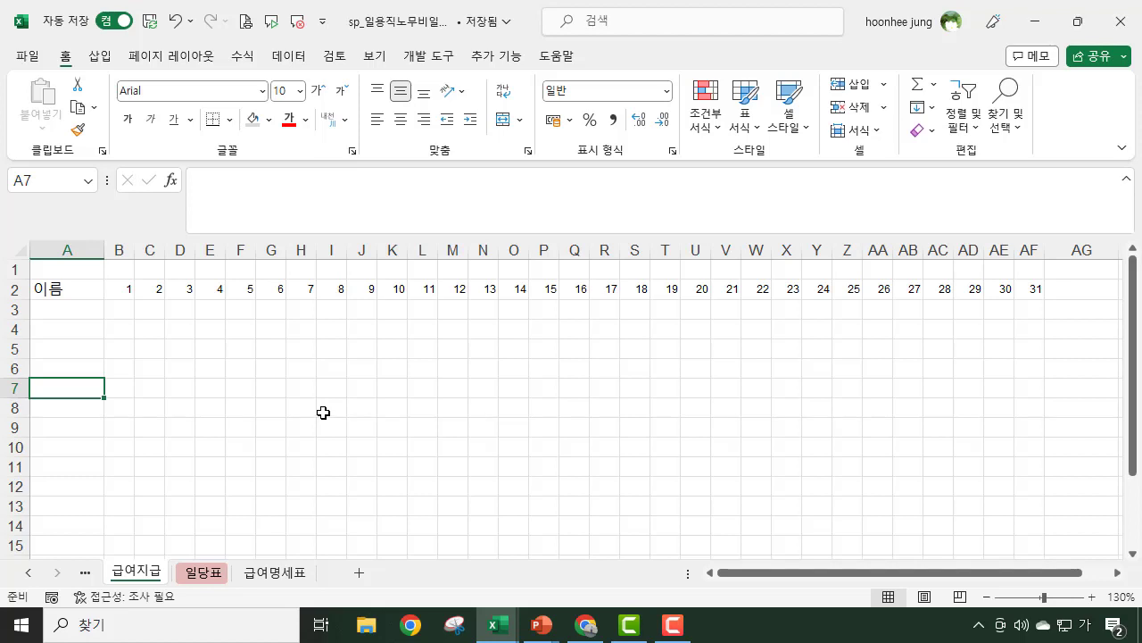
{"action": "left_click", "coordinate": [84, 316]}
{"action": "left_click", "coordinate": [78, 345]}
{"action": "left_click", "coordinate": [76, 348]}
{"action": "left_click", "coordinate": [67, 371]}
{"action": "left_click", "coordinate": [66, 404]}
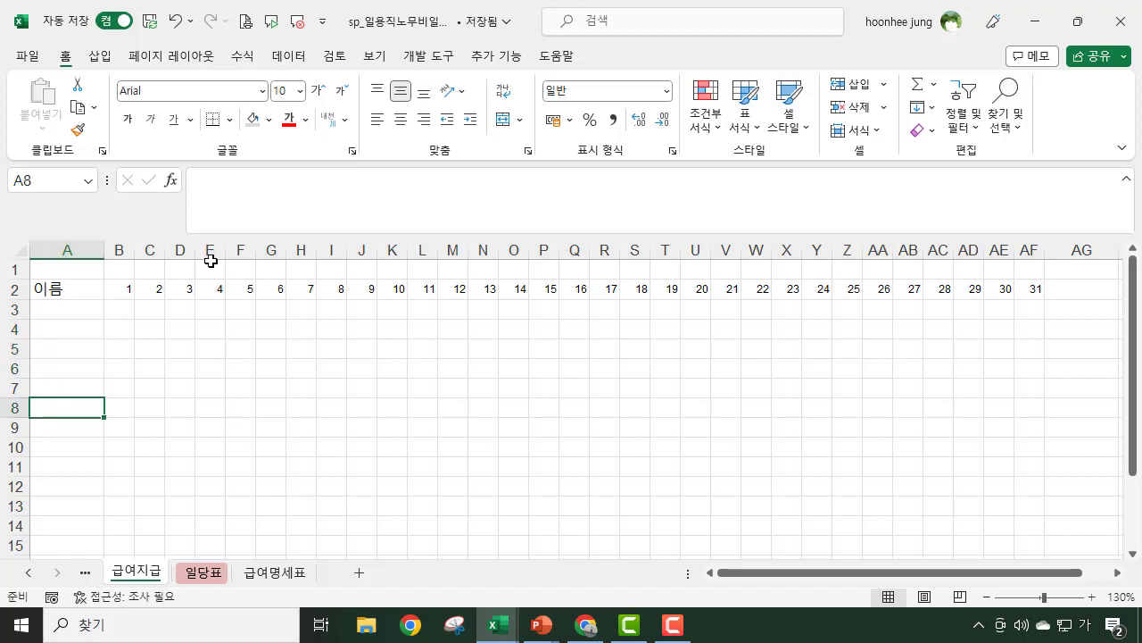
{"action": "left_click", "coordinate": [72, 316]}
{"action": "left_click", "coordinate": [70, 334]}
{"action": "left_click", "coordinate": [62, 353]}
{"action": "left_click", "coordinate": [59, 369]}
{"action": "left_click", "coordinate": [57, 389]}
{"action": "left_click", "coordinate": [60, 410]}
{"action": "type", "text": "합계"}
{"action": "key", "text": "Return"}
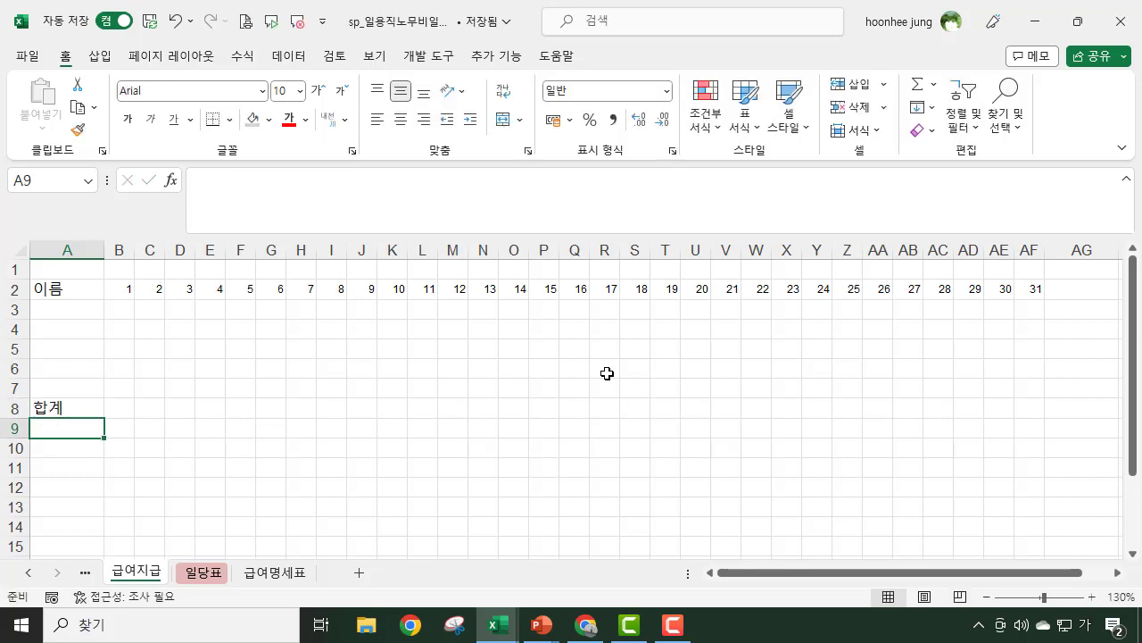
- Enter the first employee's name in A3, checking names and wages on the 일당표 sheet
{"action": "left_click", "coordinate": [84, 311]}
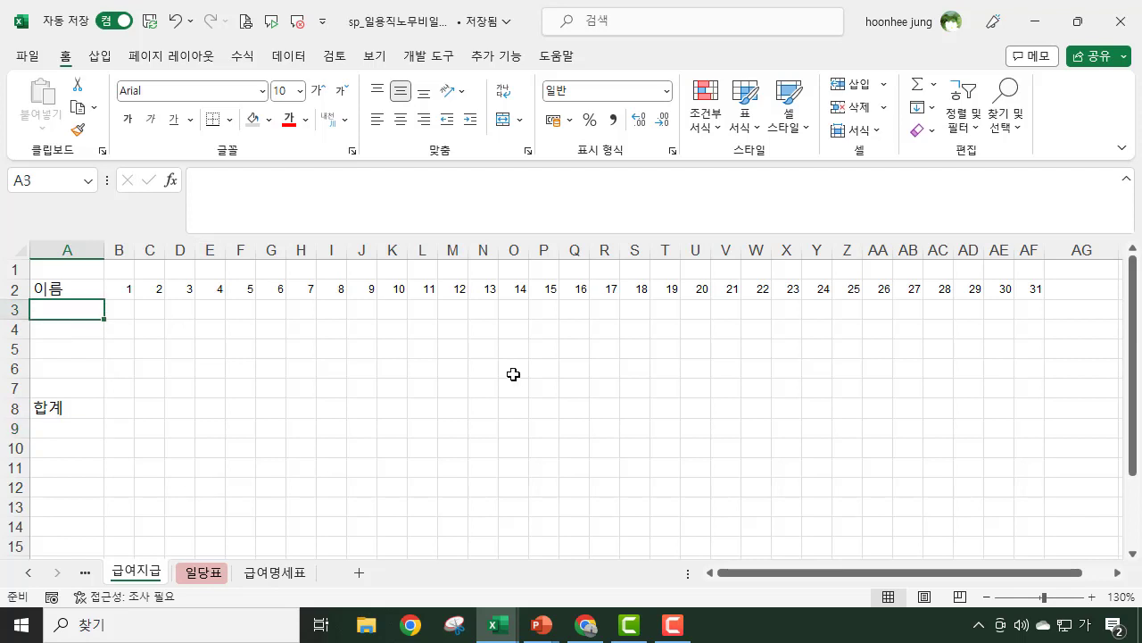
{"action": "type", "text": "김윤"}
{"action": "key", "text": "Return"}
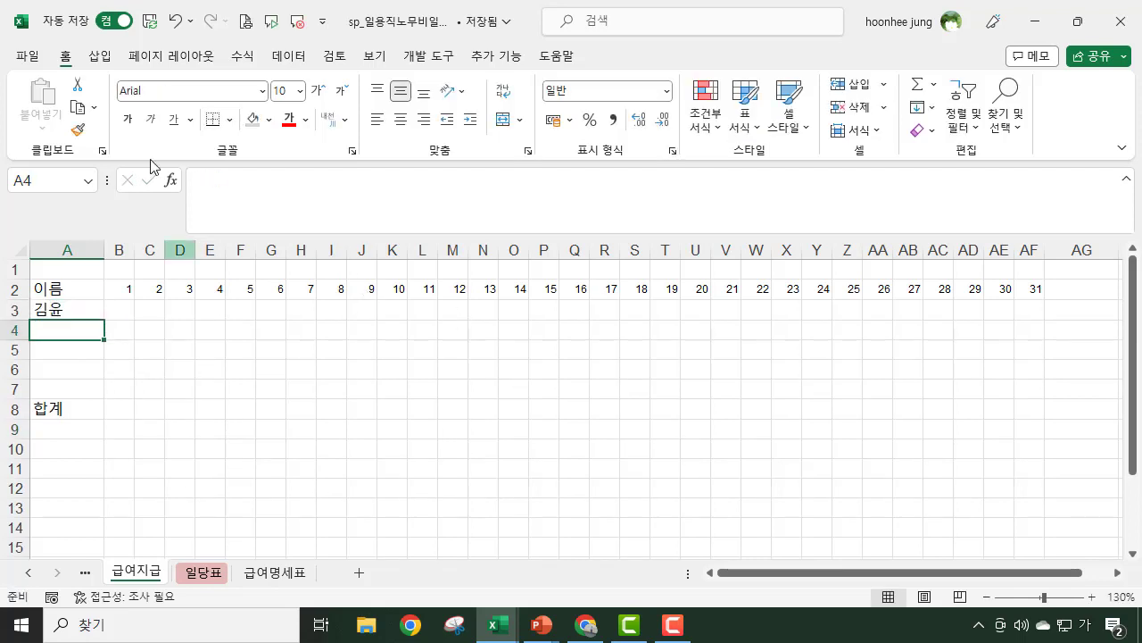
{"action": "left_click", "coordinate": [276, 573]}
{"action": "left_click", "coordinate": [203, 571]}
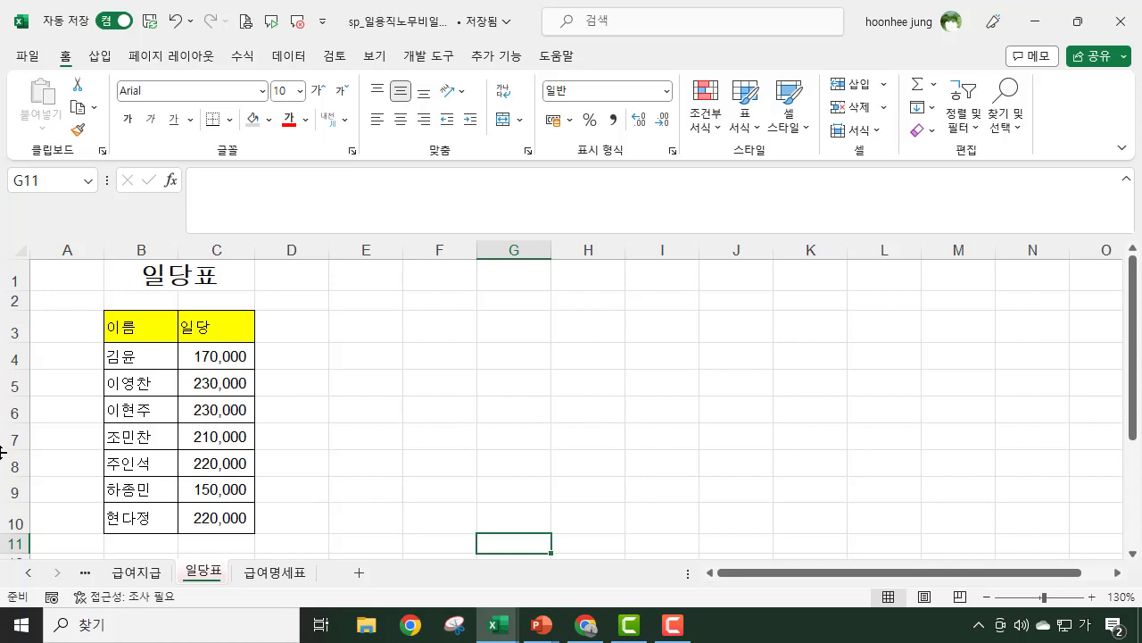
{"action": "scroll", "coordinate": [505, 495], "scroll_direction": "up", "scroll_amount": 1, "text": "ctrl"}
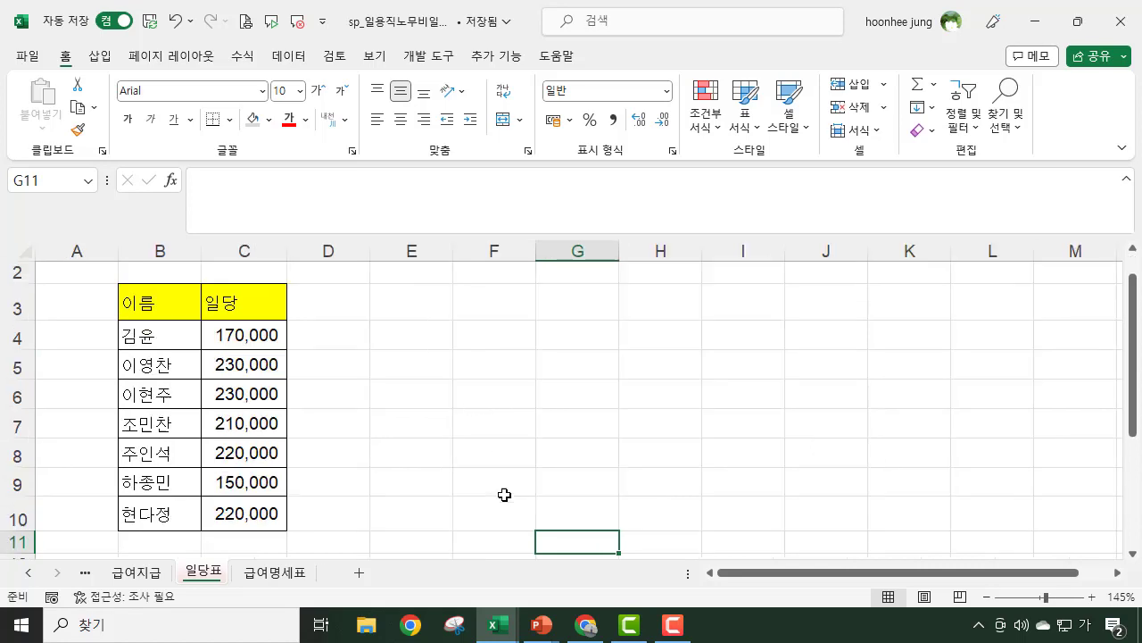
{"action": "left_click", "coordinate": [153, 335]}
{"action": "left_click", "coordinate": [264, 342]}
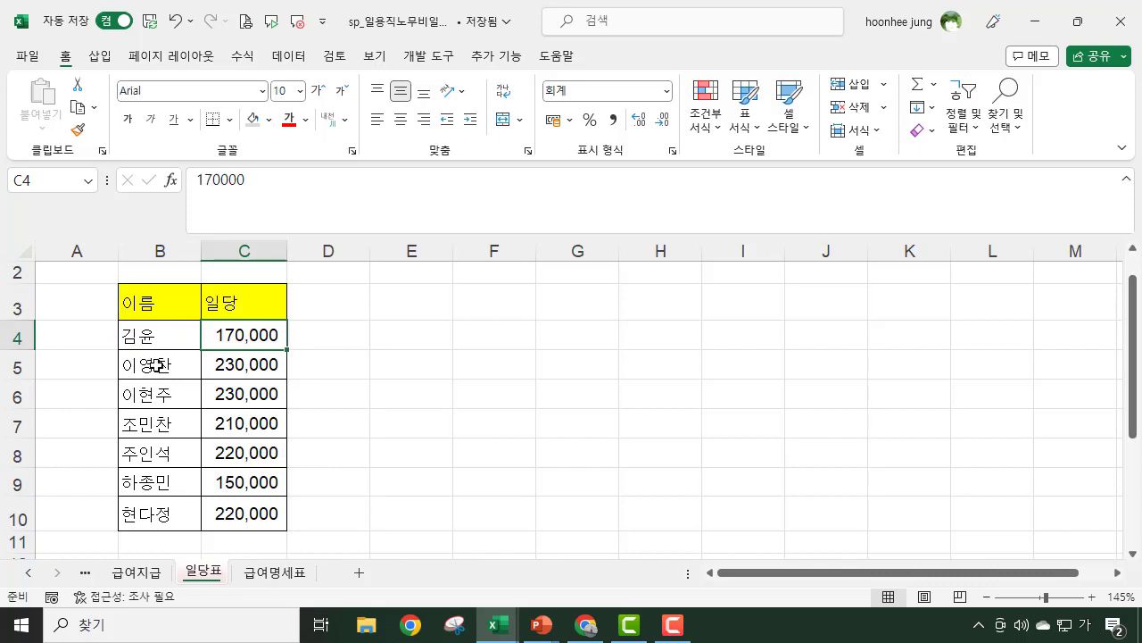
{"action": "left_click", "coordinate": [158, 366]}
{"action": "left_click", "coordinate": [230, 366]}
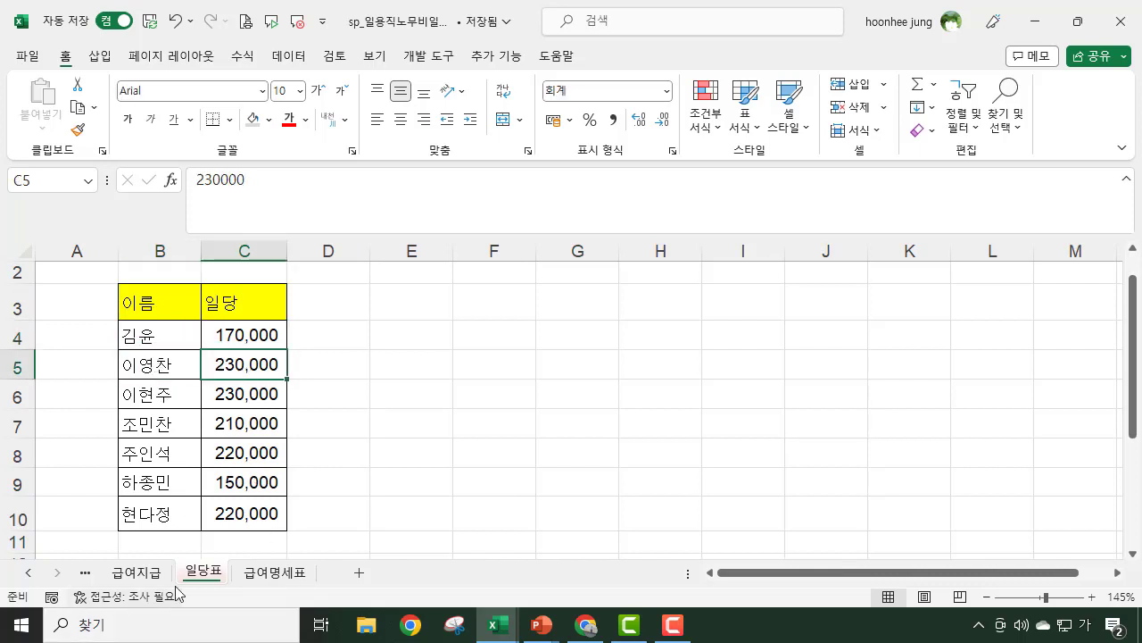
{"action": "left_click", "coordinate": [145, 579]}
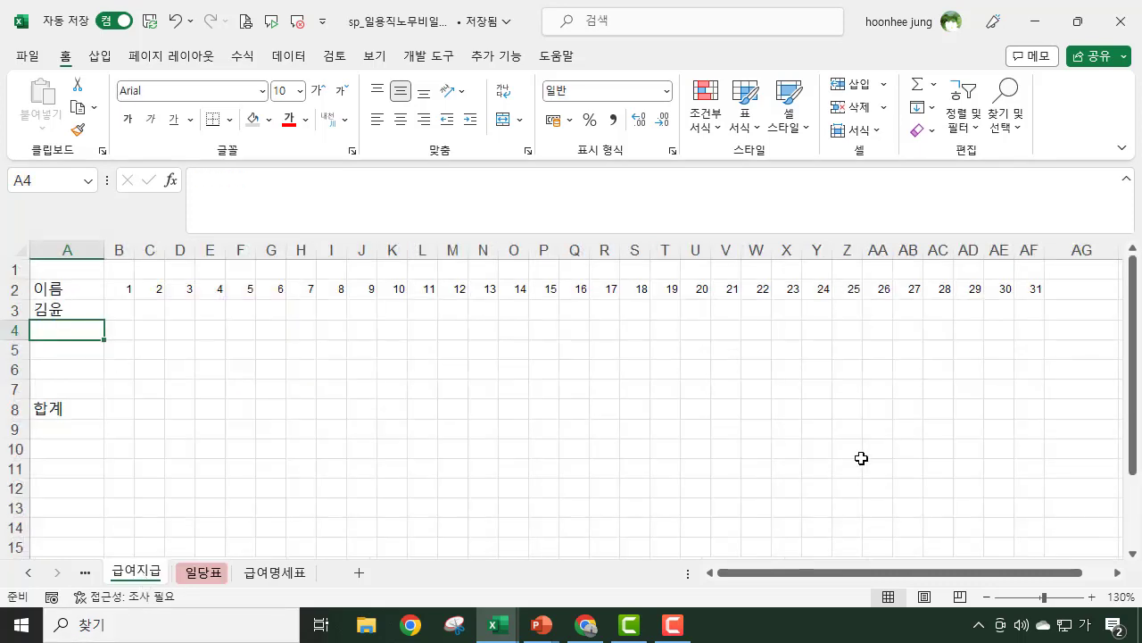
- Enter the remaining four employee names in A4:A7 and re-enter 합계 in A8
{"action": "type", "text": "이영찬"}
{"action": "key", "text": "Return"}
{"action": "type", "text": "ㅈㅗ민찬"}
{"action": "key", "text": "Return"}
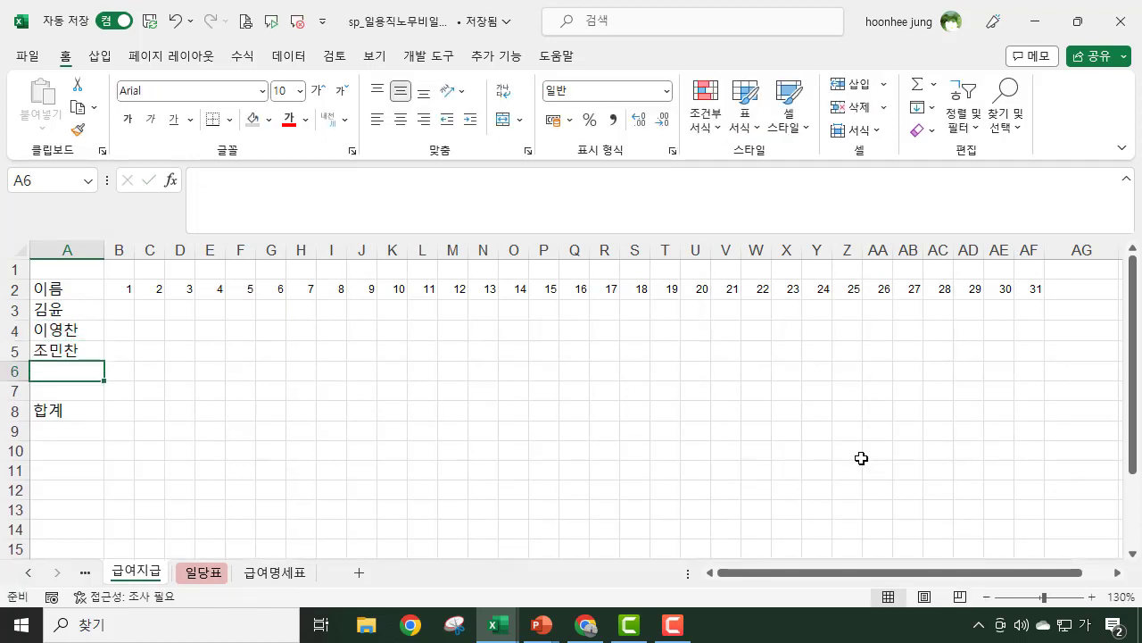
{"action": "type", "text": "이현주"}
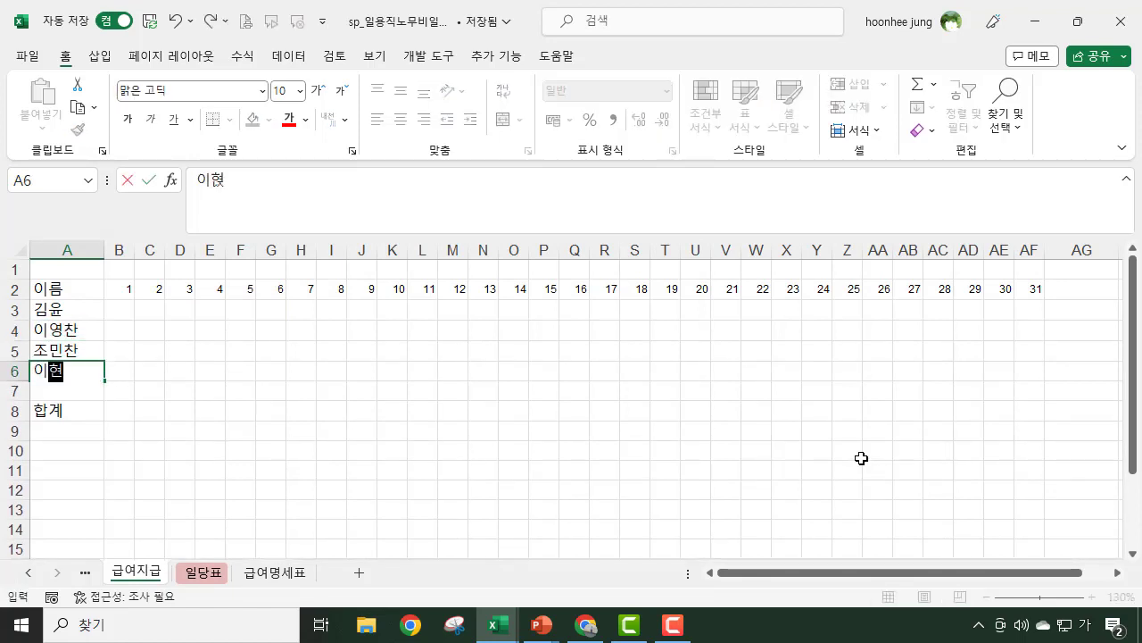
{"action": "key", "text": "Return"}
{"action": "type", "text": "하종민"}
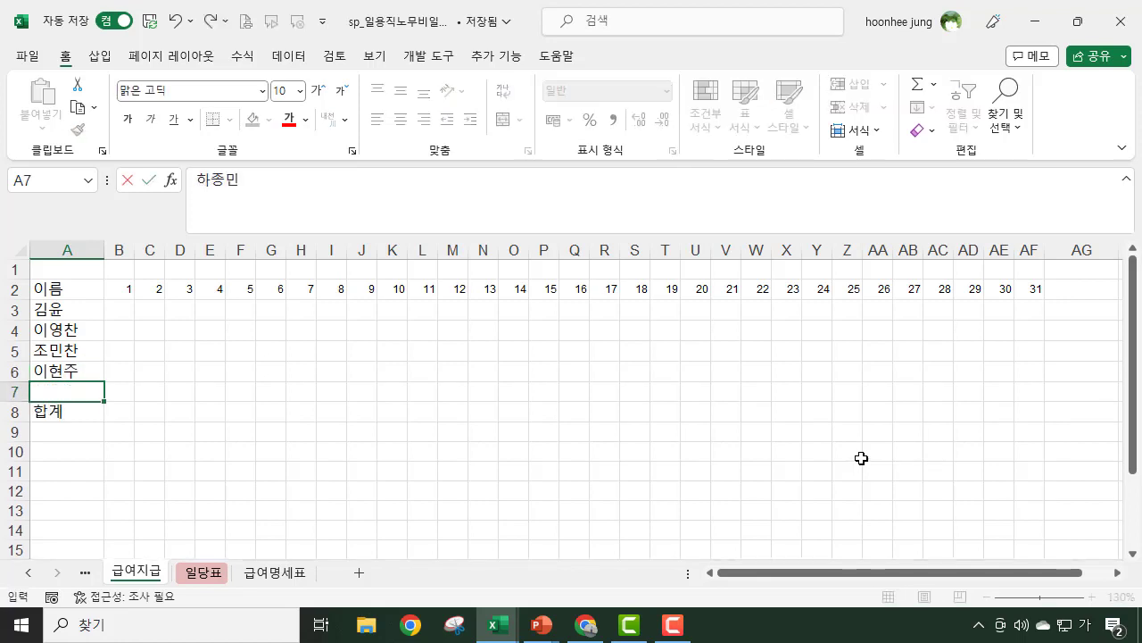
{"action": "key", "text": "Return"}
{"action": "type", "text": "합계"}
{"action": "key", "text": "ctrl+Return"}
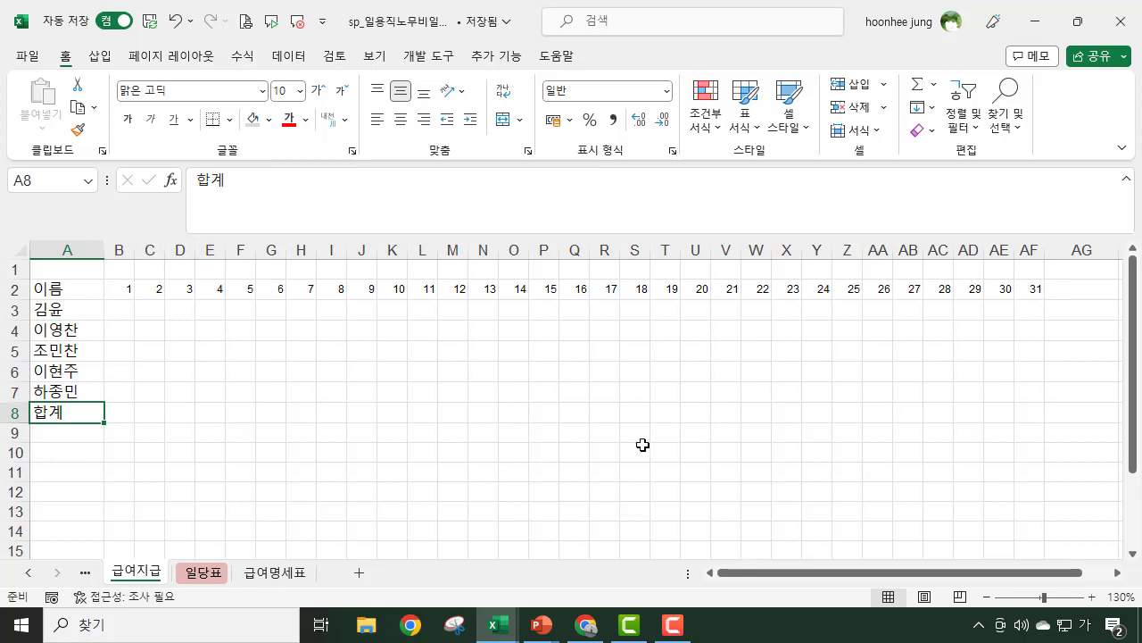
- Shade the day numbers in B2:AF2 with a light pink fill
{"action": "left_click_drag", "start_coordinate": [115, 288], "coordinate": [1037, 291]}
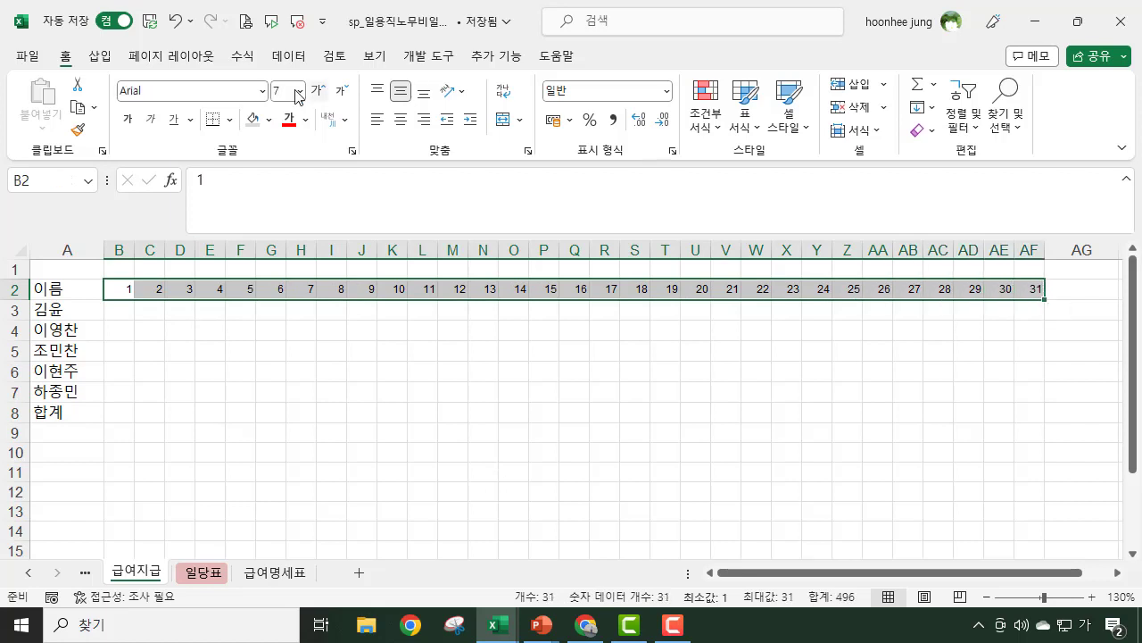
{"action": "left_click", "coordinate": [268, 119]}
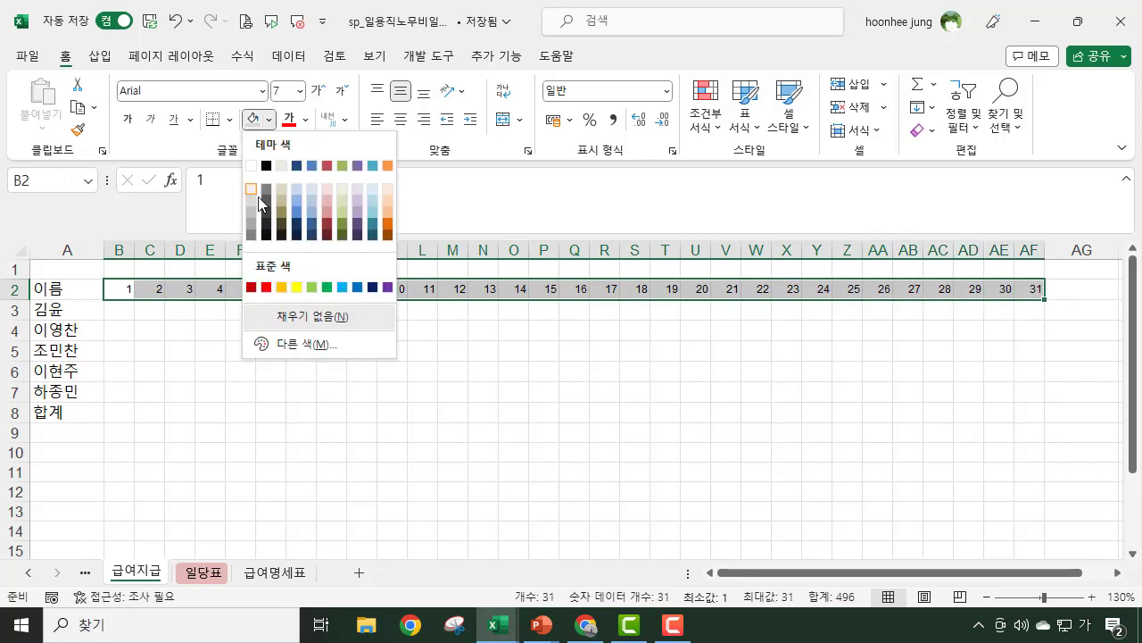
{"action": "left_click", "coordinate": [328, 186]}
{"action": "left_click", "coordinate": [58, 288]}
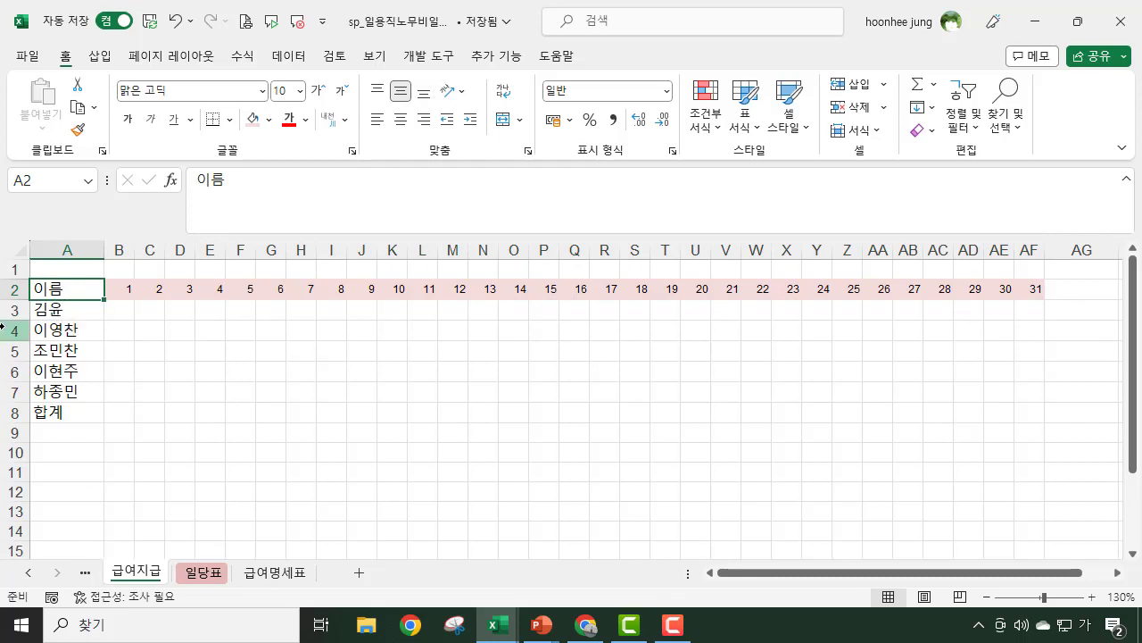
- Raise rows 3 through 7 to a height of 19.50
{"action": "left_click", "coordinate": [16, 309]}
{"action": "left_click_drag", "start_coordinate": [19, 356], "coordinate": [20, 390]}
{"action": "left_click_drag", "start_coordinate": [19, 320], "coordinate": [18, 330]}
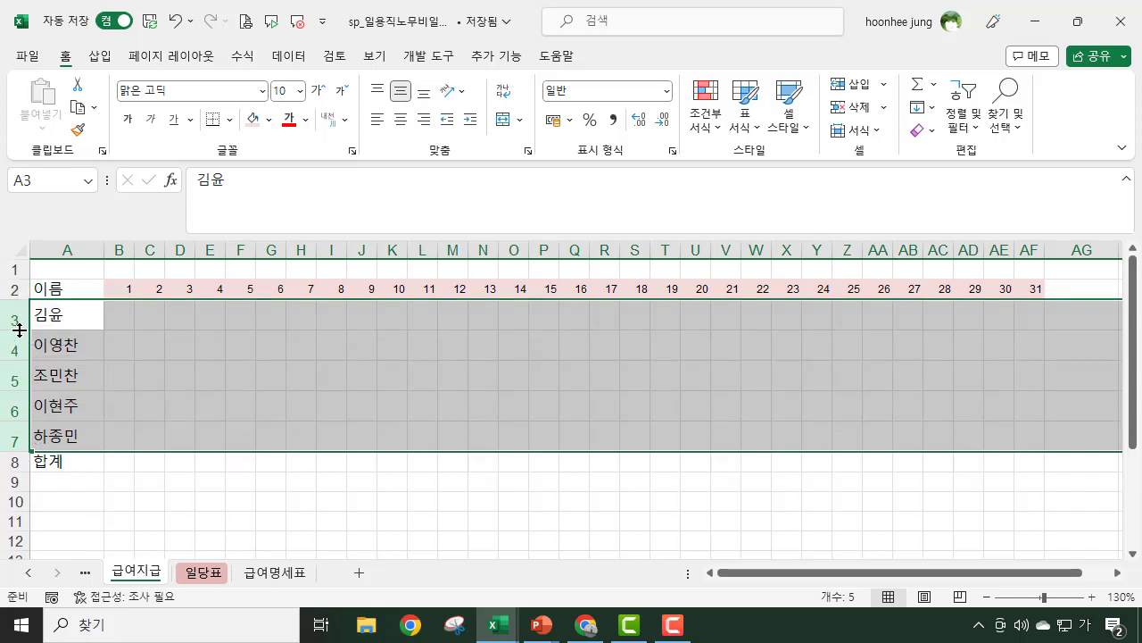
- Narrow column A to about 6.71 width so the names fit snugly
{"action": "left_click", "coordinate": [457, 538]}
{"action": "left_click_drag", "start_coordinate": [104, 252], "coordinate": [90, 257]}
{"action": "left_click", "coordinate": [300, 462]}
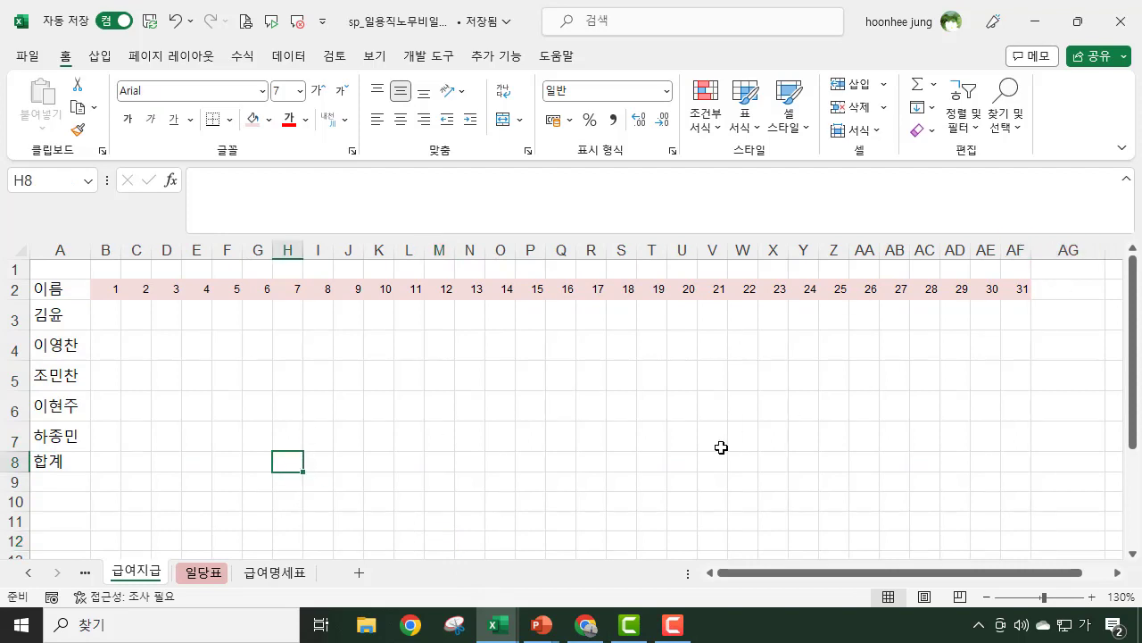
{"action": "scroll", "coordinate": [722, 447], "scroll_direction": "up", "scroll_amount": 1}
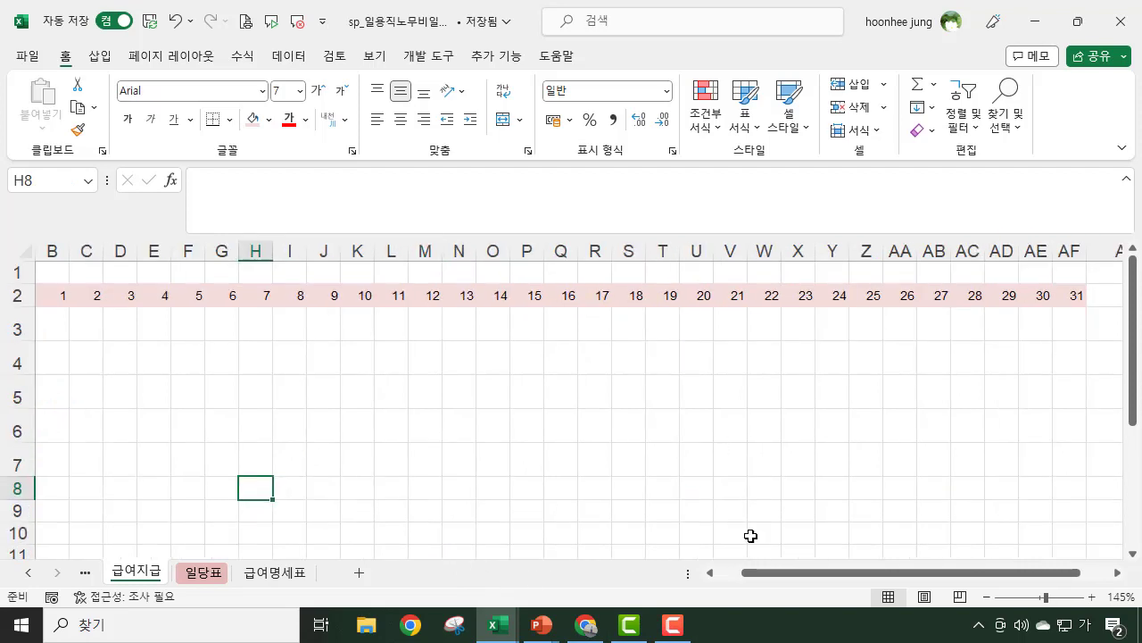
{"action": "left_click_drag", "start_coordinate": [755, 573], "coordinate": [684, 581]}
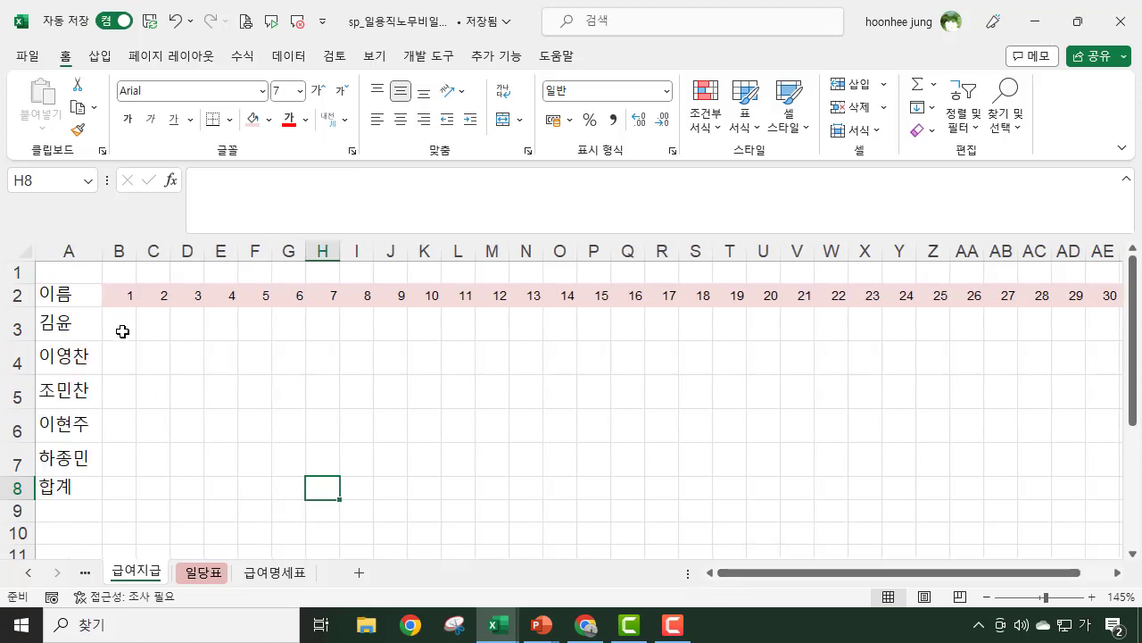
{"action": "left_click", "coordinate": [119, 326]}
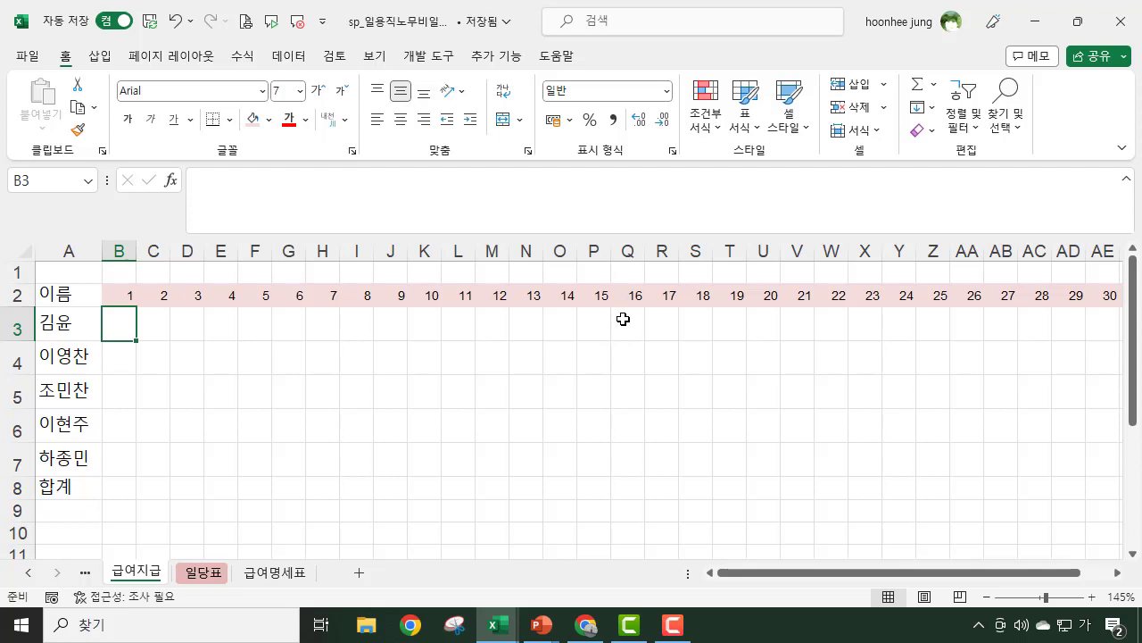
- Enter day-1 attendance values 1, 0.5, 1 and 1.5 in B3:B6
{"action": "type", "text": "1.0"}
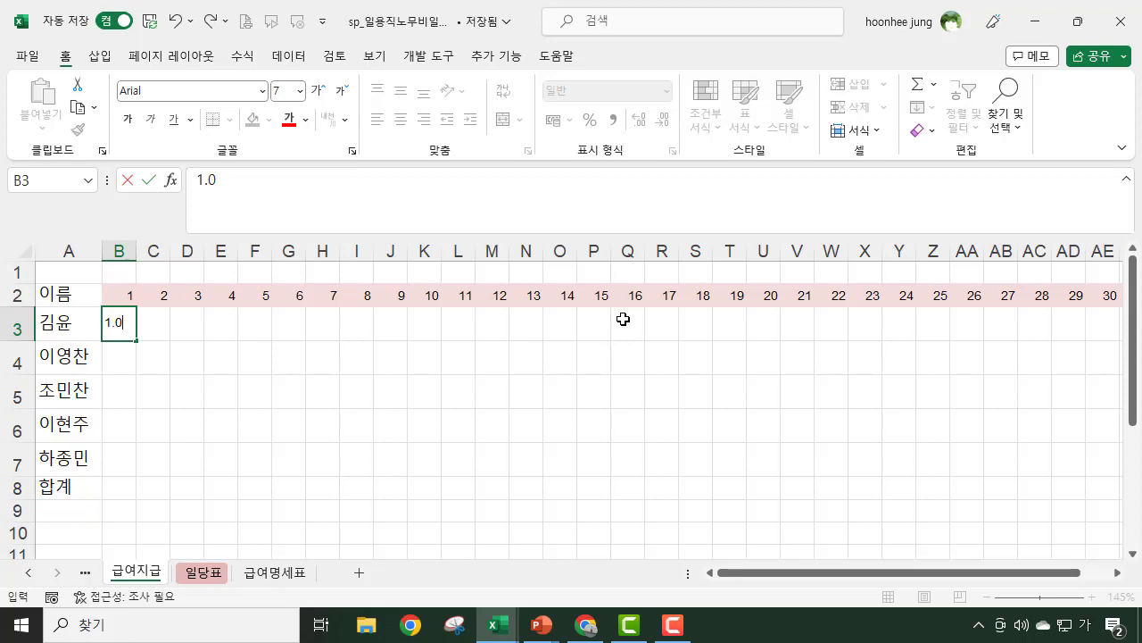
{"action": "left_click", "coordinate": [266, 357]}
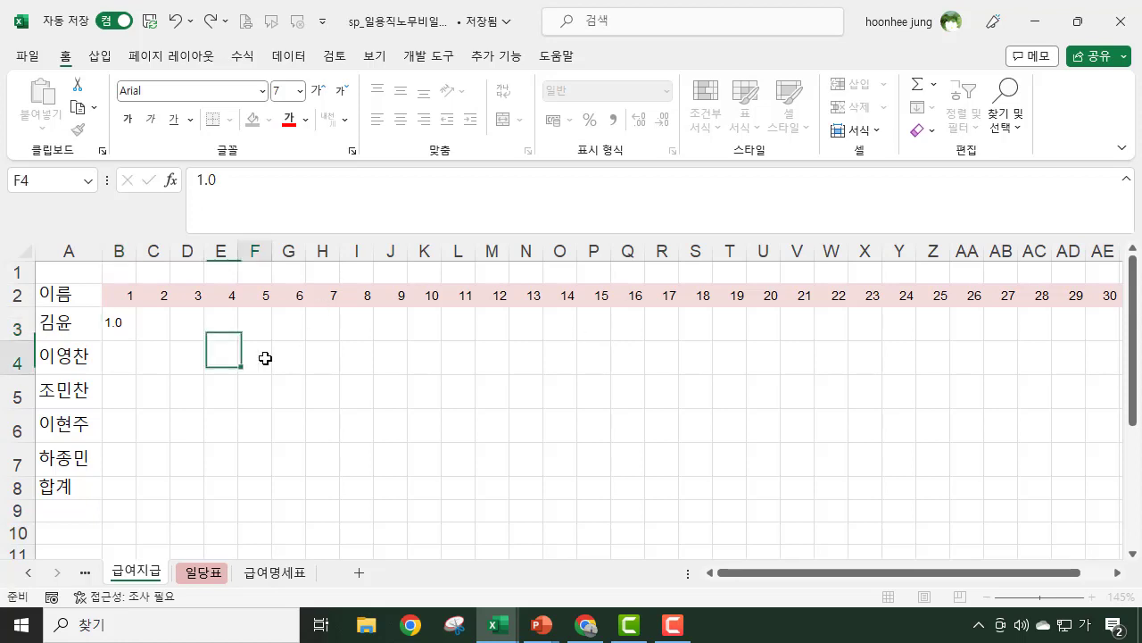
{"action": "left_click", "coordinate": [70, 332]}
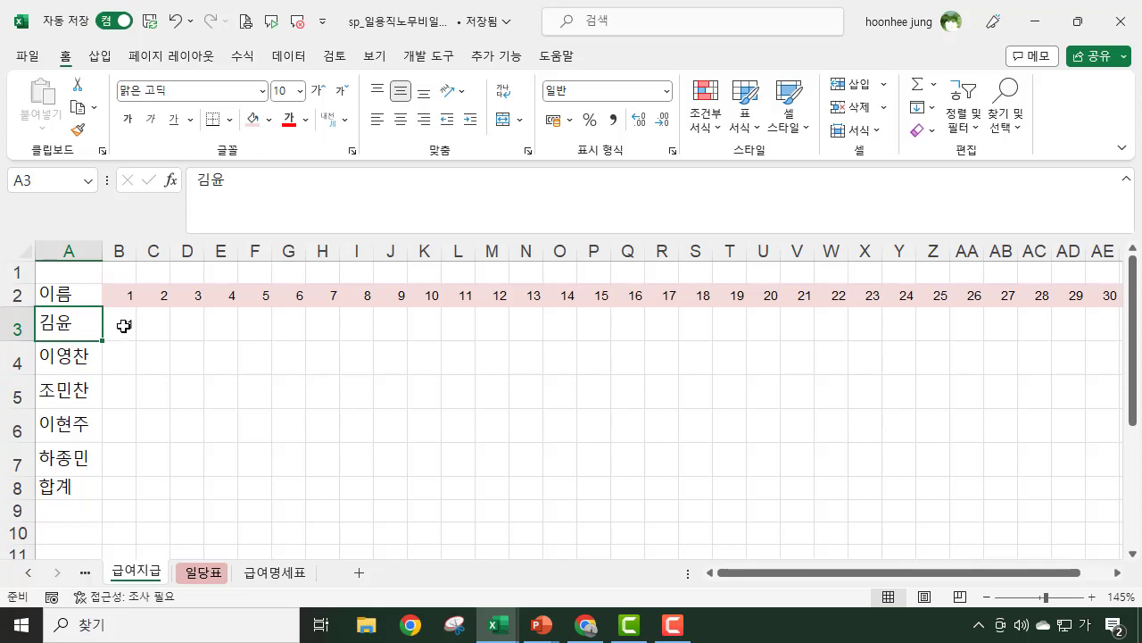
{"action": "left_click", "coordinate": [123, 327]}
{"action": "type", "text": "1"}
{"action": "left_click", "coordinate": [110, 360]}
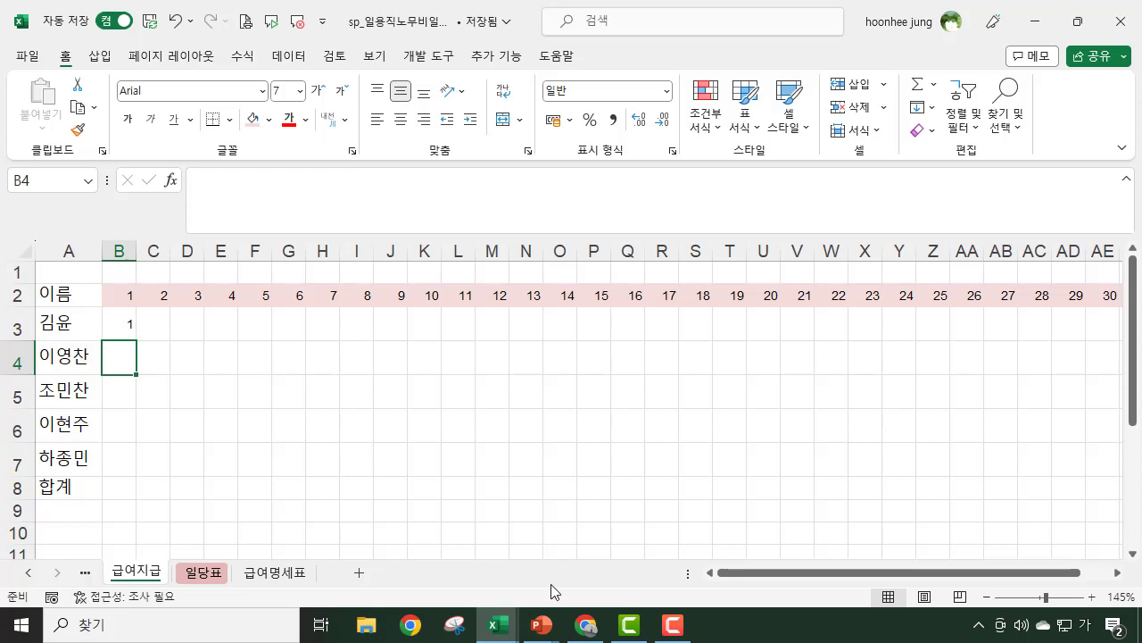
{"action": "type", "text": "0.5"}
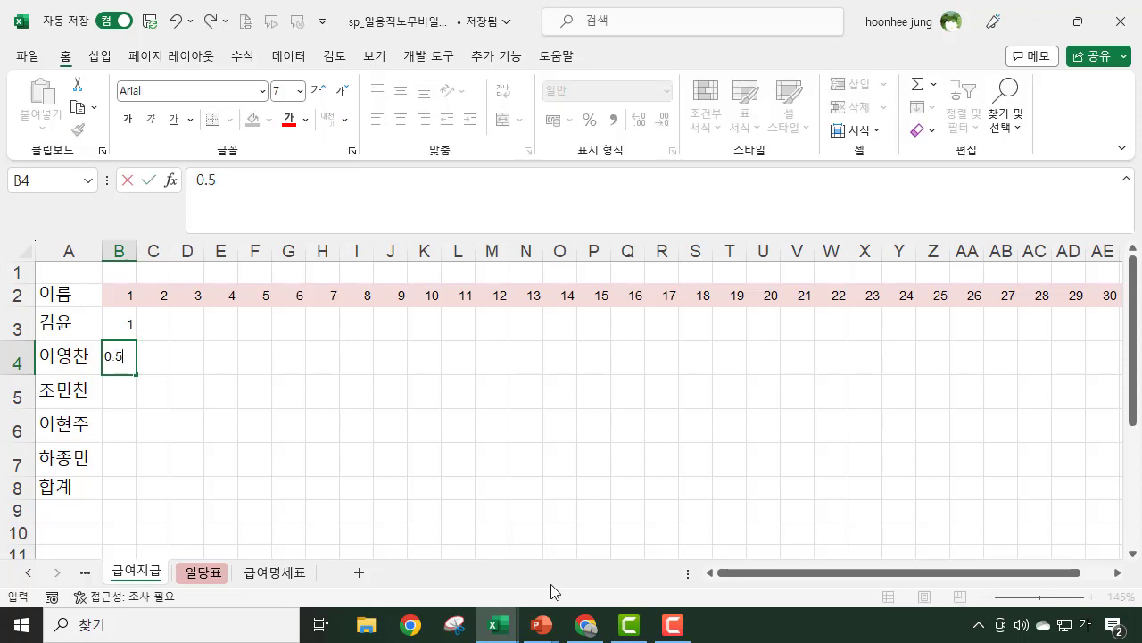
{"action": "key", "text": "Return"}
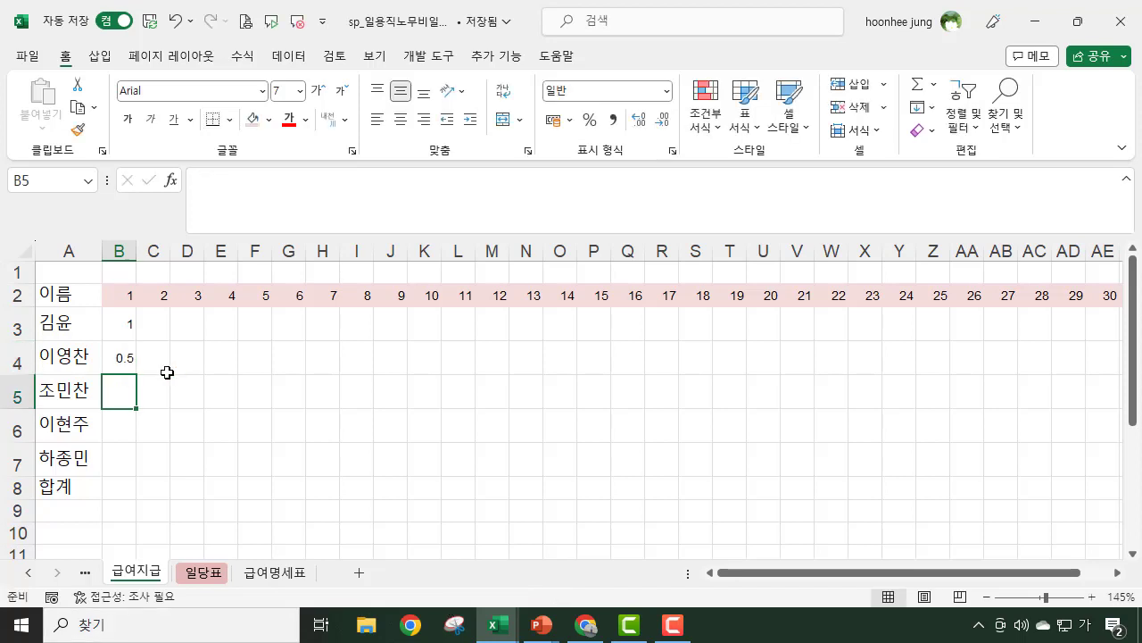
{"action": "left_click", "coordinate": [127, 352]}
{"action": "left_click", "coordinate": [148, 355]}
{"action": "left_click", "coordinate": [114, 389]}
{"action": "type", "text": "1"}
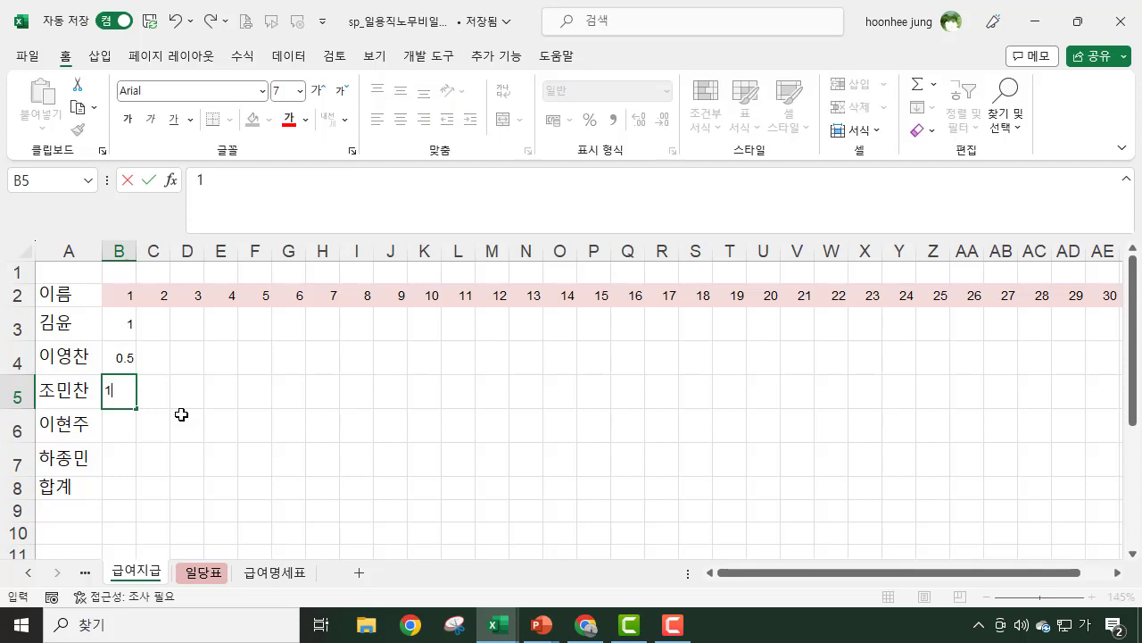
{"action": "key", "text": "Return"}
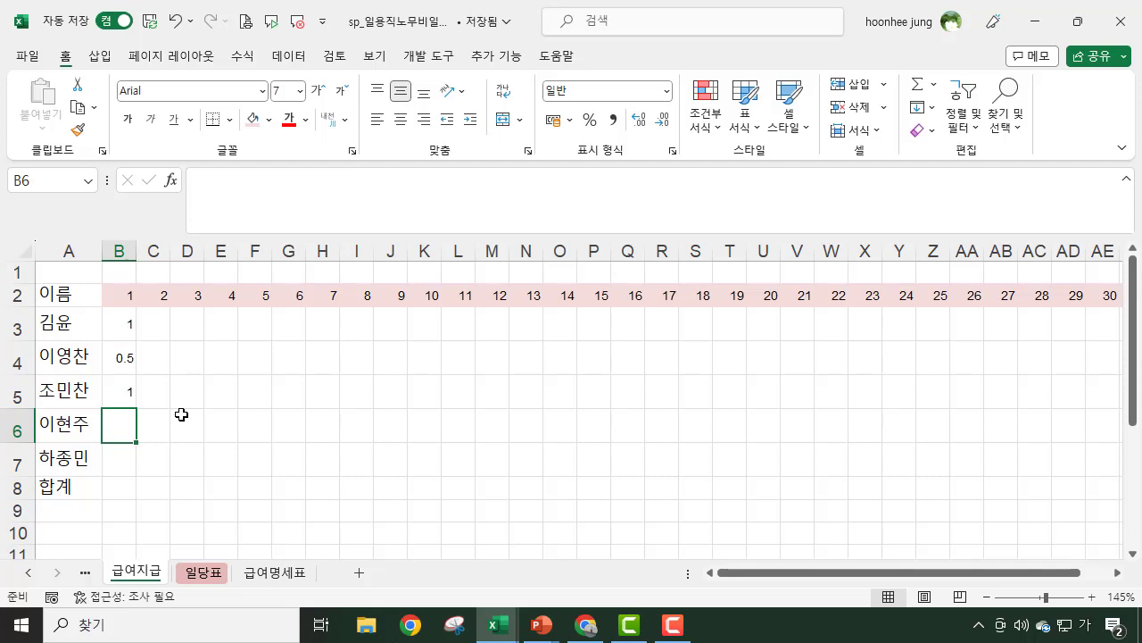
{"action": "type", "text": "1.5"}
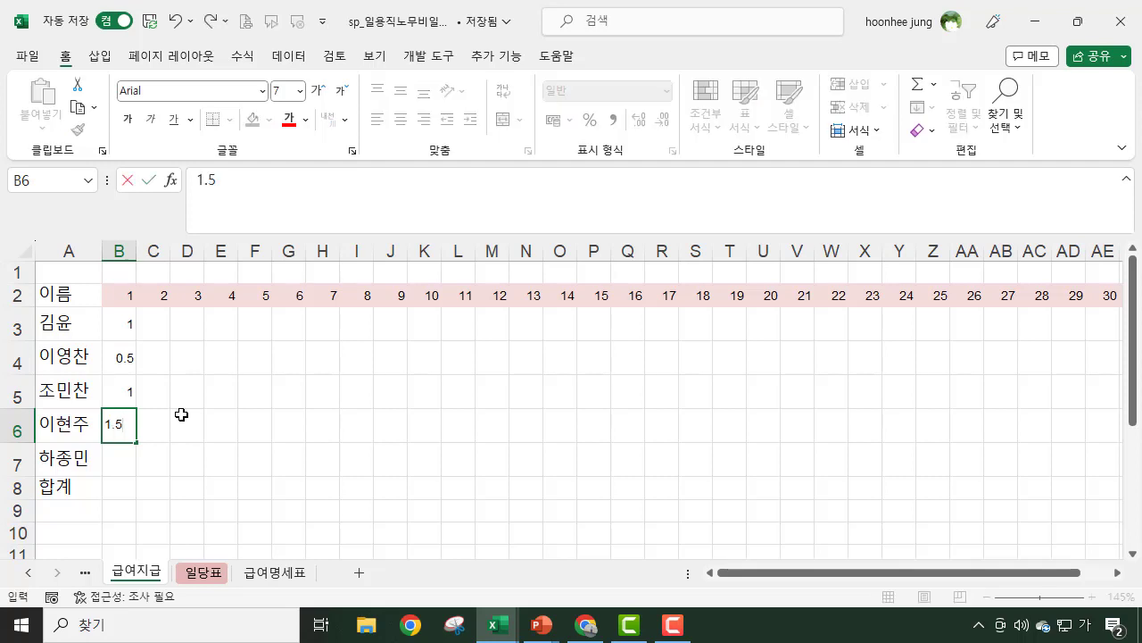
{"action": "key", "text": "Return"}
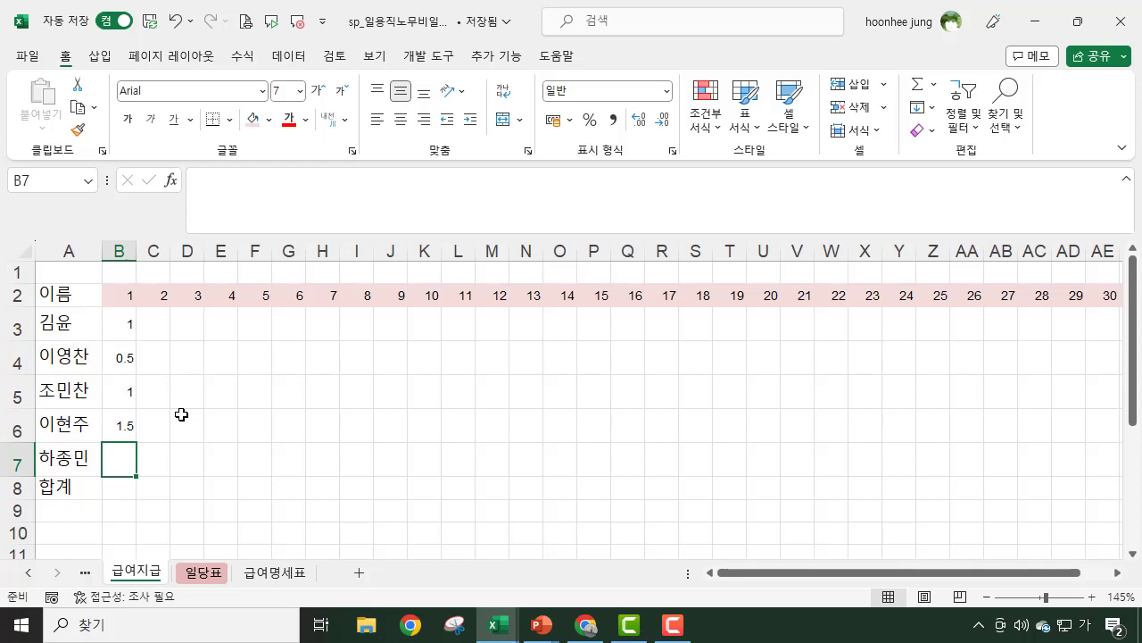
- Select the attendance grid from B3 across to column AE and down to row 7
{"action": "left_click", "coordinate": [286, 415]}
{"action": "left_click", "coordinate": [122, 323]}
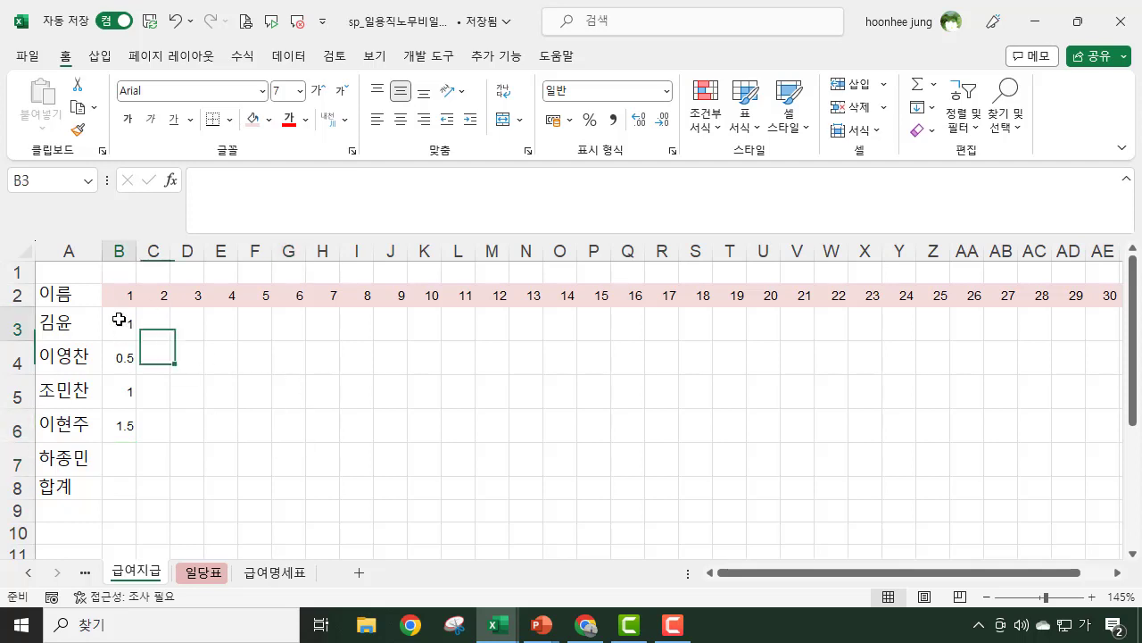
{"action": "left_click", "coordinate": [122, 358]}
{"action": "left_click", "coordinate": [116, 398]}
{"action": "left_click", "coordinate": [121, 424]}
{"action": "left_click", "coordinate": [121, 459]}
{"action": "left_click", "coordinate": [268, 533]}
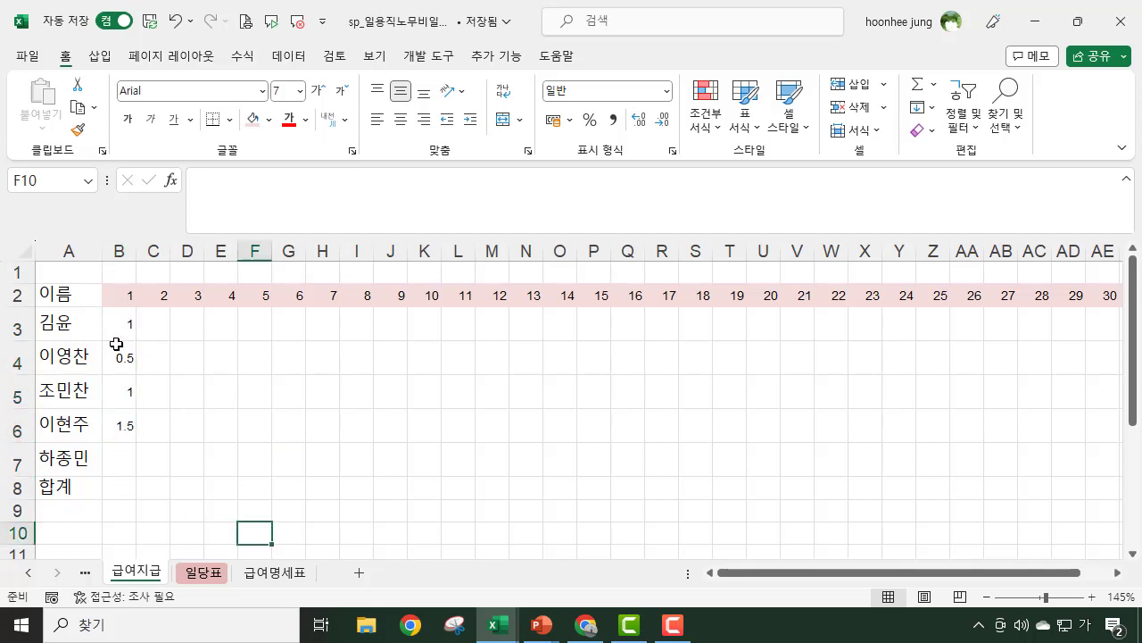
{"action": "left_click_drag", "start_coordinate": [119, 323], "coordinate": [990, 464]}
{"action": "scroll", "coordinate": [943, 586], "scroll_direction": "left", "scroll_amount": 3}
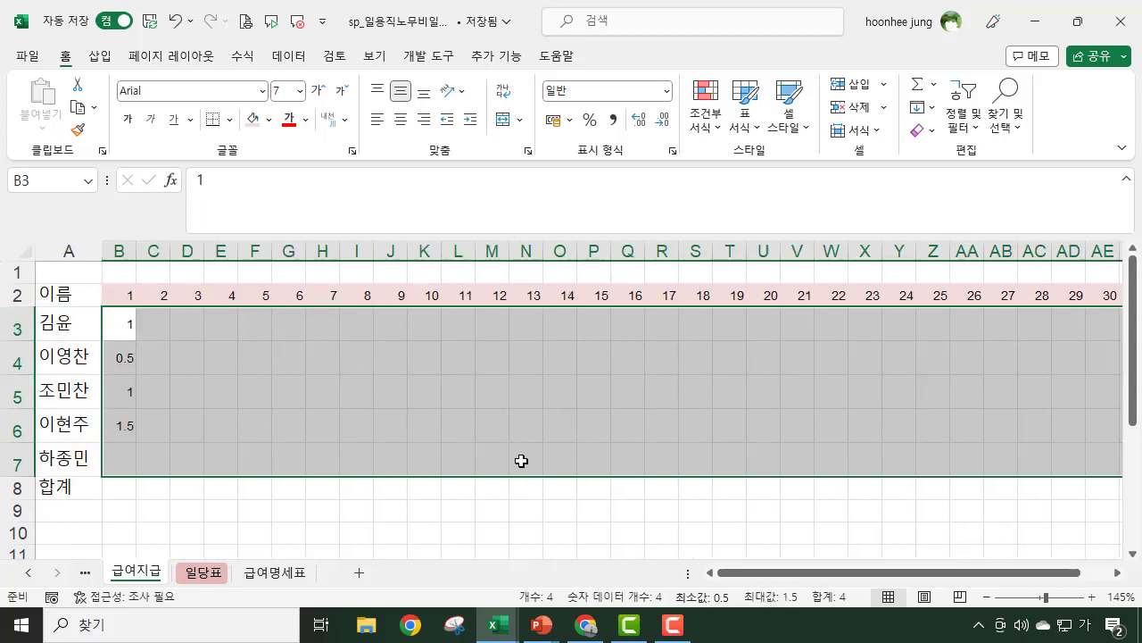
- Format the attendance grid as Number (숫자) with 1 decimal place
{"action": "key", "text": "ctrl+1"}
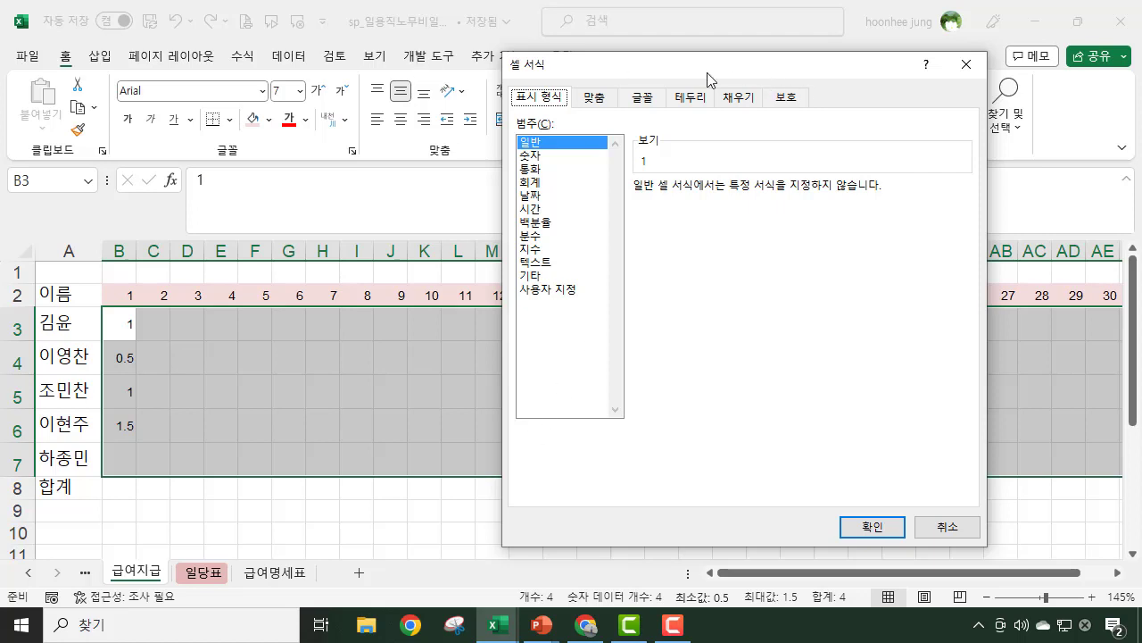
{"action": "left_click_drag", "start_coordinate": [689, 70], "coordinate": [726, 203]}
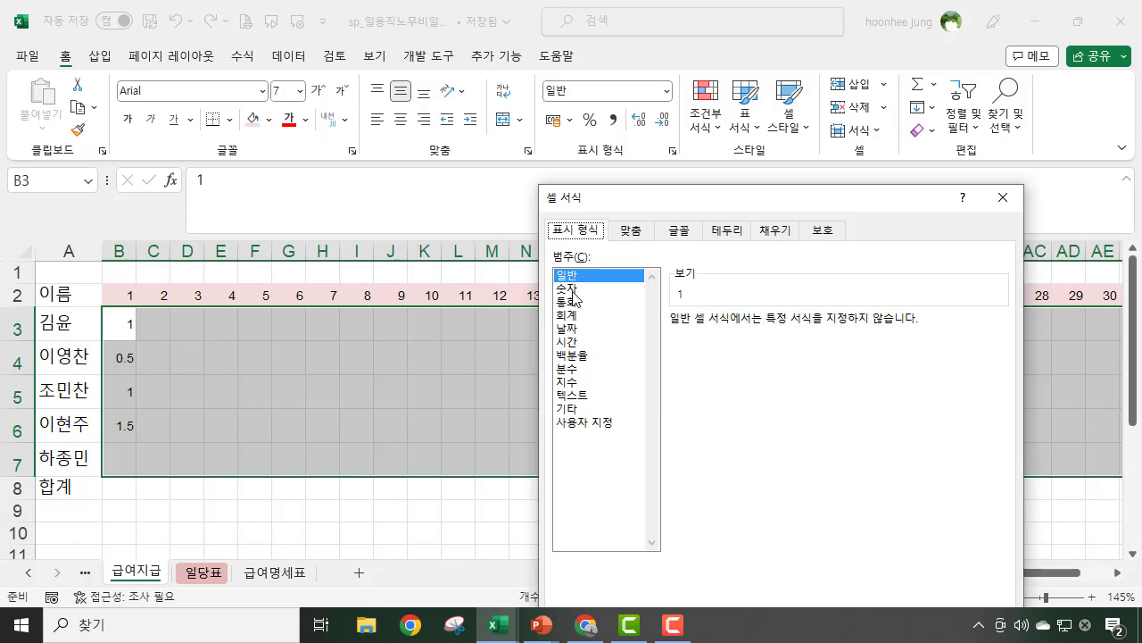
{"action": "left_click", "coordinate": [576, 288]}
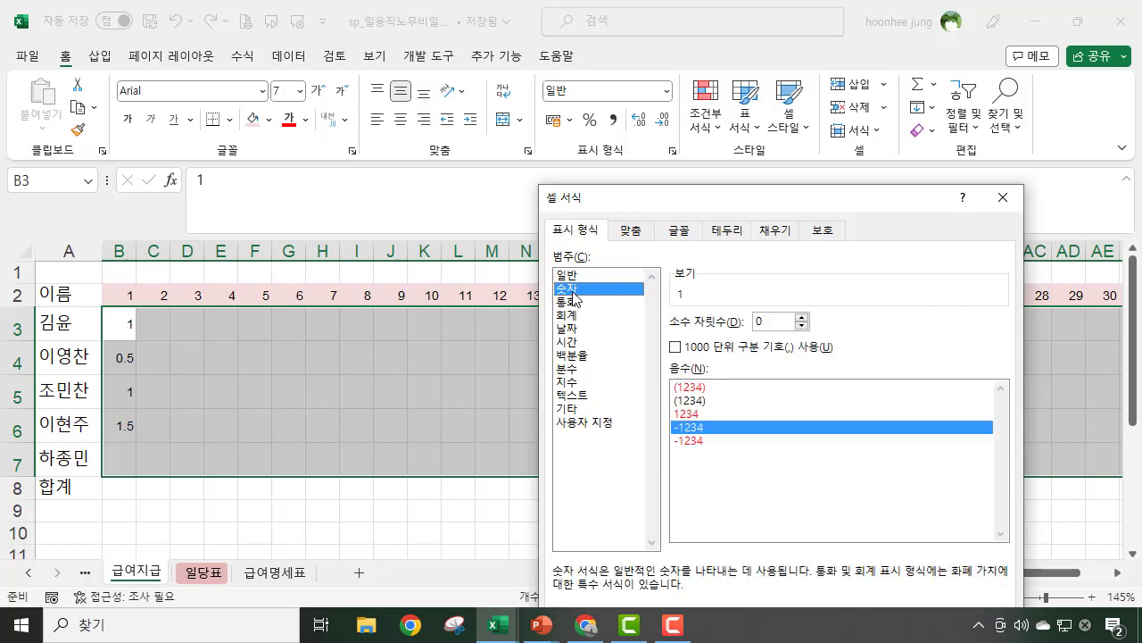
{"action": "left_click", "coordinate": [802, 317]}
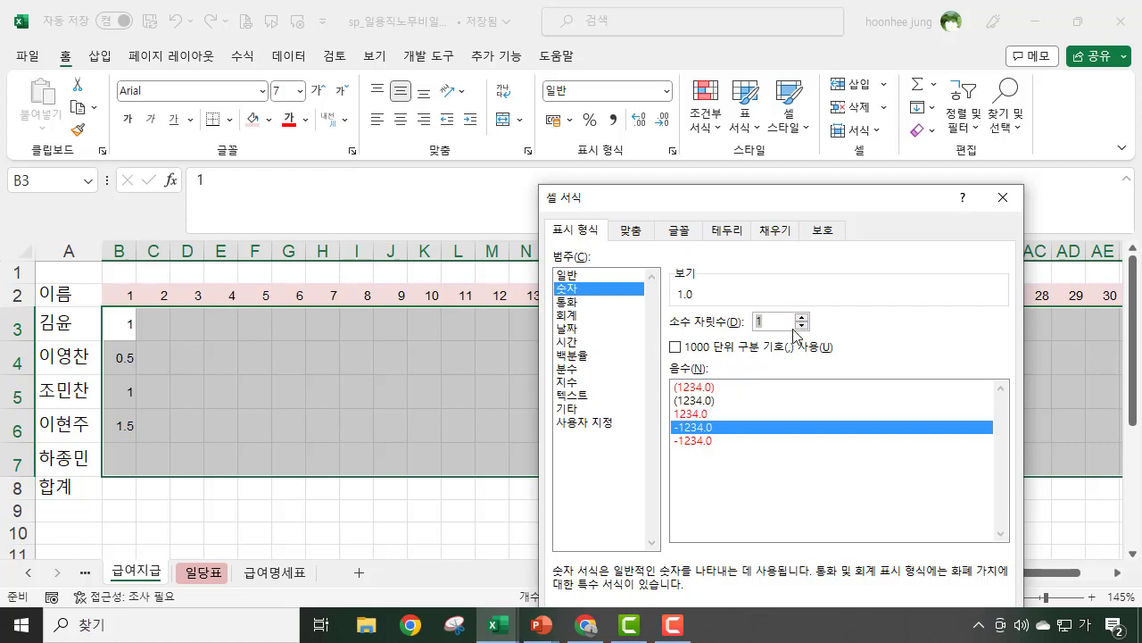
{"action": "left_click_drag", "start_coordinate": [805, 203], "coordinate": [772, 106]}
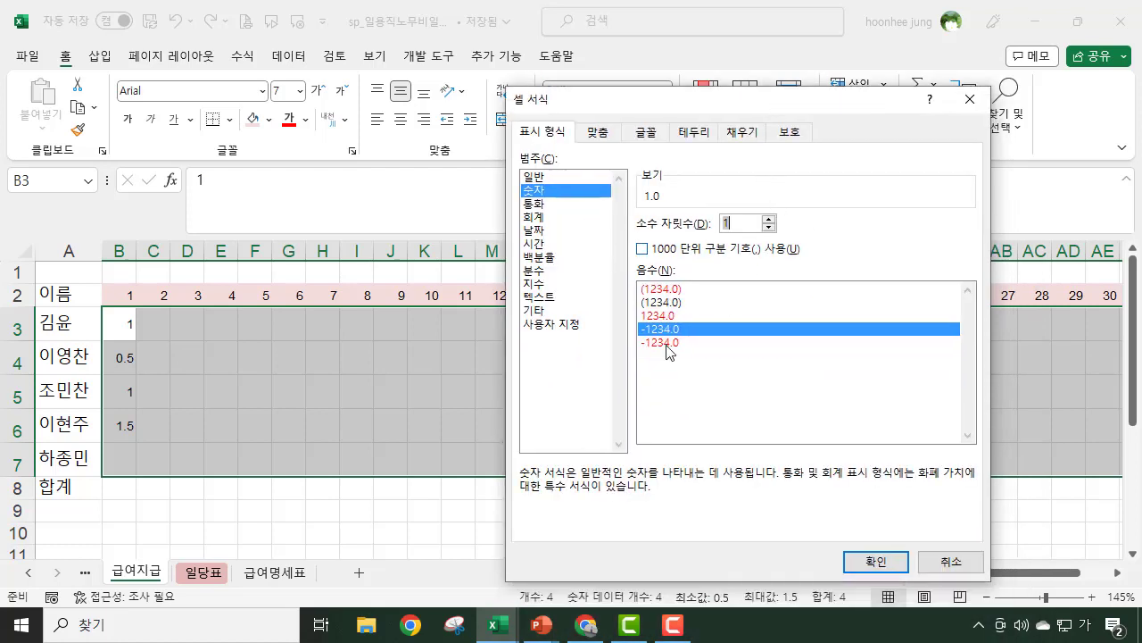
{"action": "left_click", "coordinate": [876, 562]}
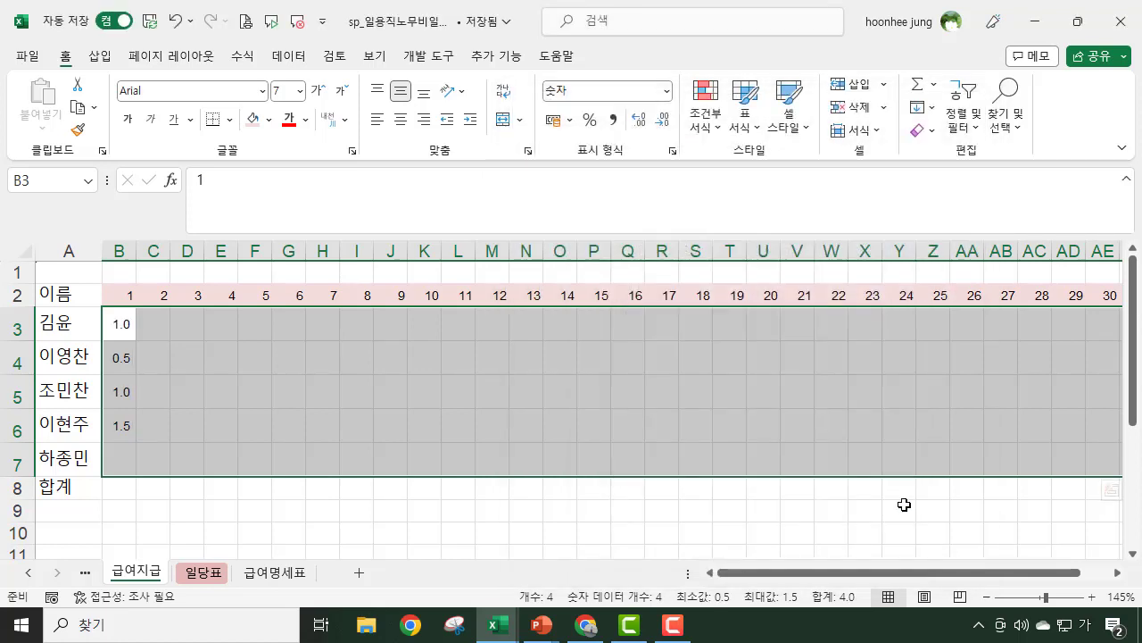
{"action": "left_click", "coordinate": [112, 470]}
- Enter 0.5 in B7 and verify the day-1 values 1.0, 0.5, 1.0, 1.5, 0.5
{"action": "type", "text": "0.5"}
{"action": "key", "text": "Return"}
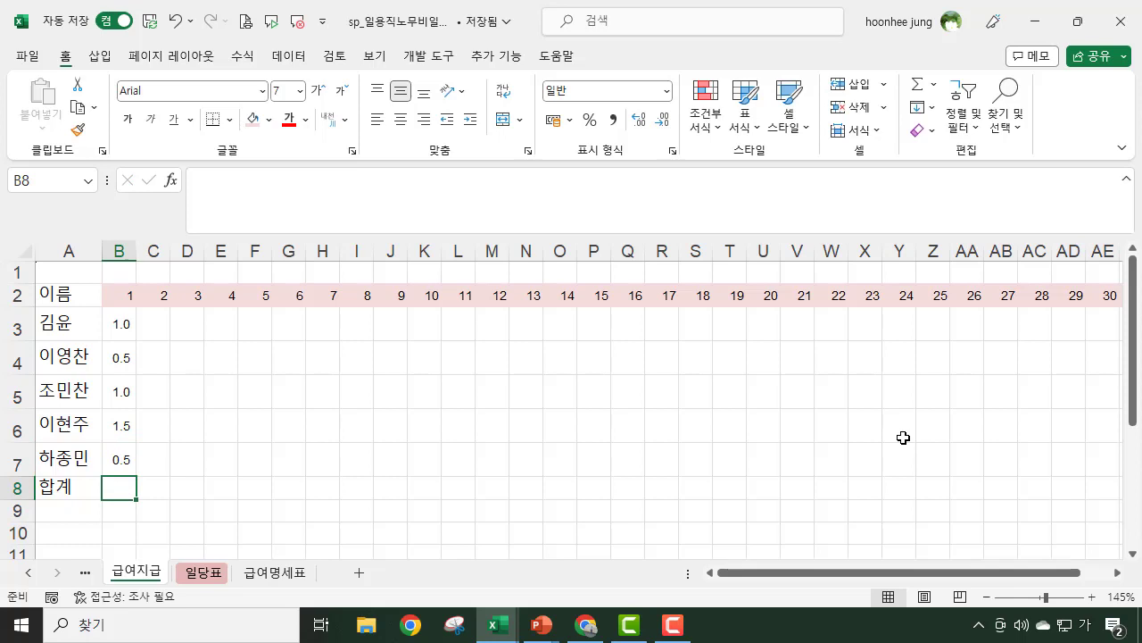
{"action": "left_click", "coordinate": [391, 428]}
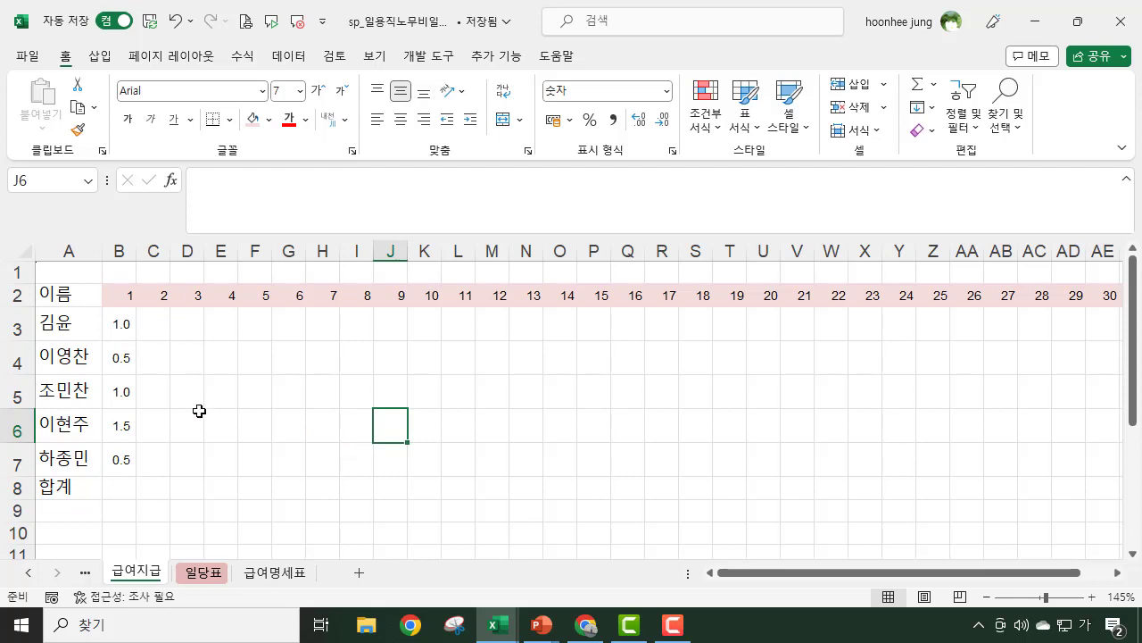
{"action": "left_click", "coordinate": [114, 326]}
{"action": "left_click", "coordinate": [121, 358]}
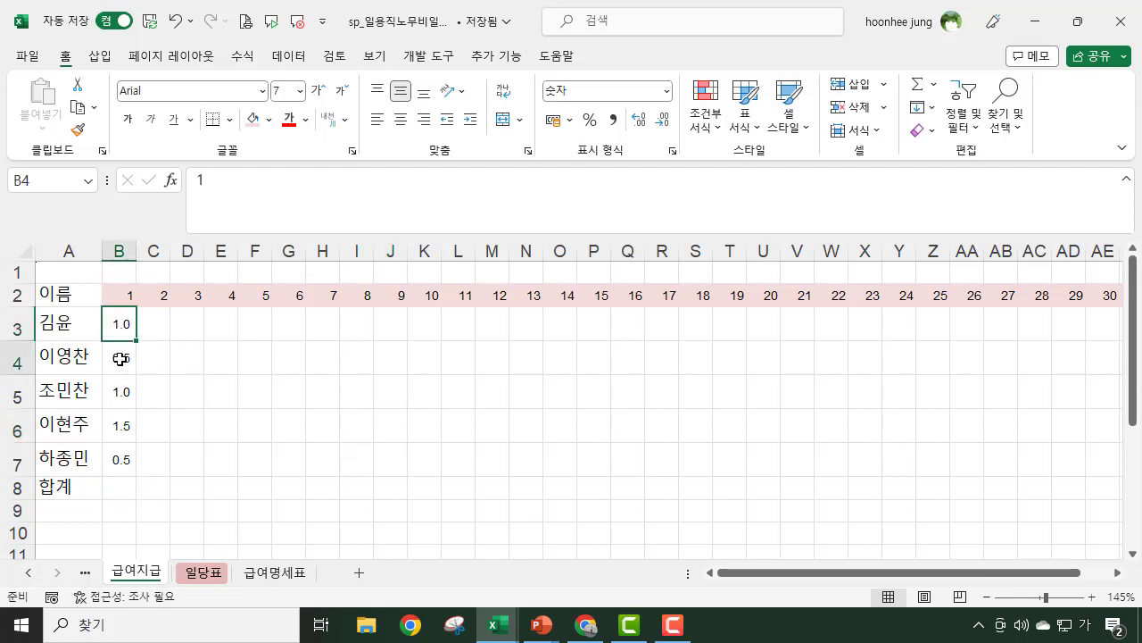
{"action": "left_click", "coordinate": [120, 392]}
{"action": "left_click", "coordinate": [115, 430]}
{"action": "left_click", "coordinate": [120, 460]}
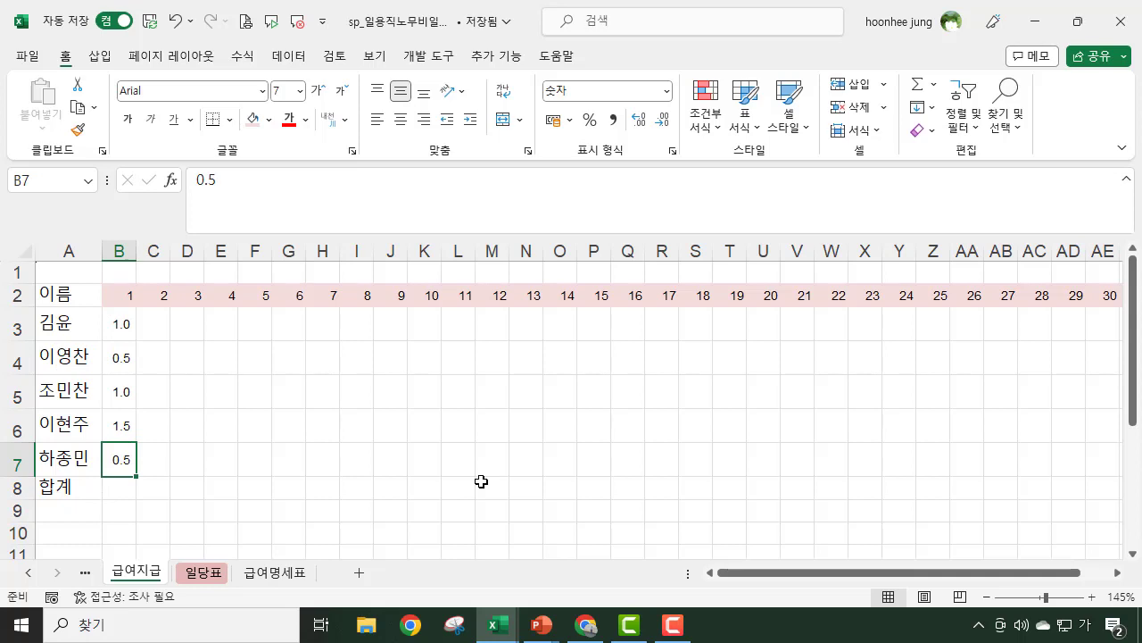
- Inspect the 합계 row at B8 and compare the first worker's entries with their 일당표 daily wage
{"action": "left_click", "coordinate": [121, 490]}
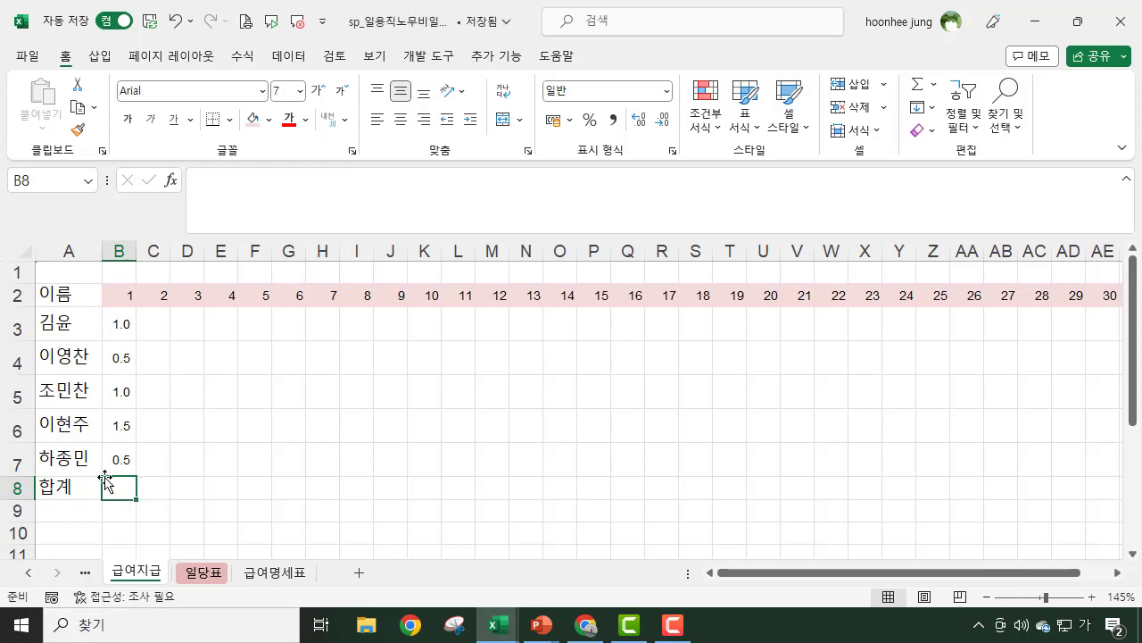
{"action": "key", "text": "Right"}
{"action": "key", "text": "Right"}
{"action": "key", "text": "Right"}
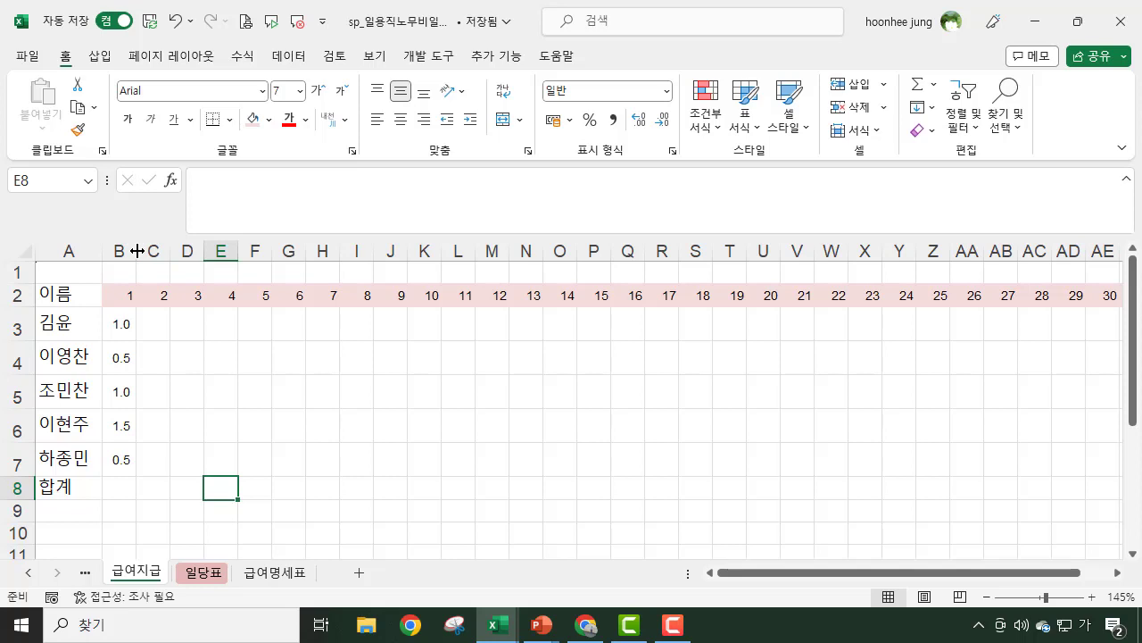
{"action": "left_click", "coordinate": [123, 489]}
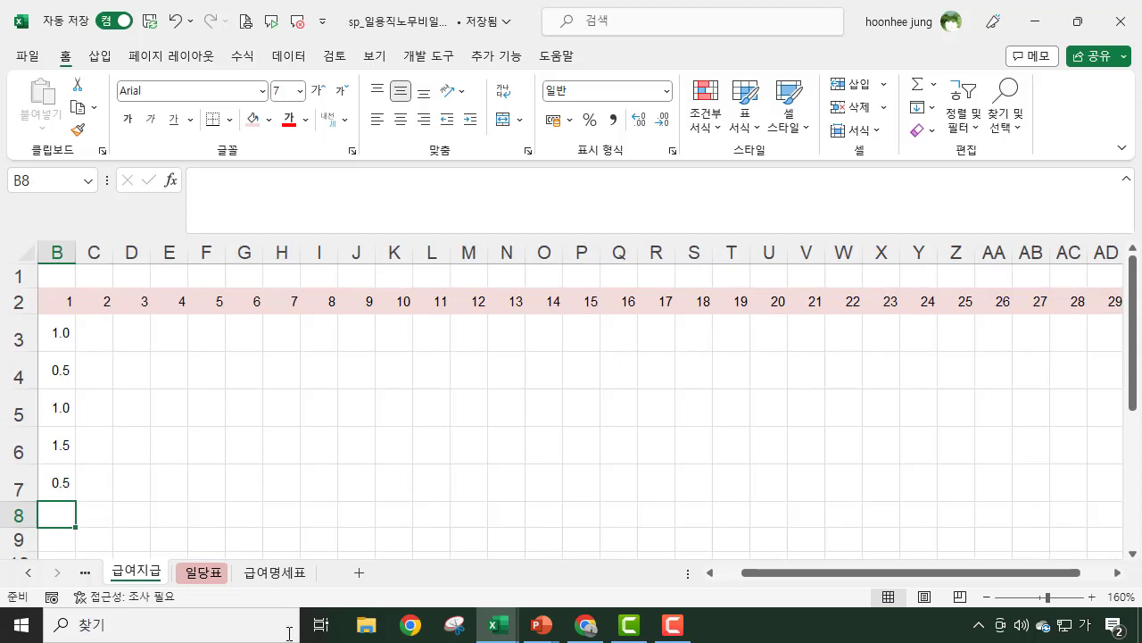
{"action": "left_click_drag", "start_coordinate": [777, 584], "coordinate": [714, 583]}
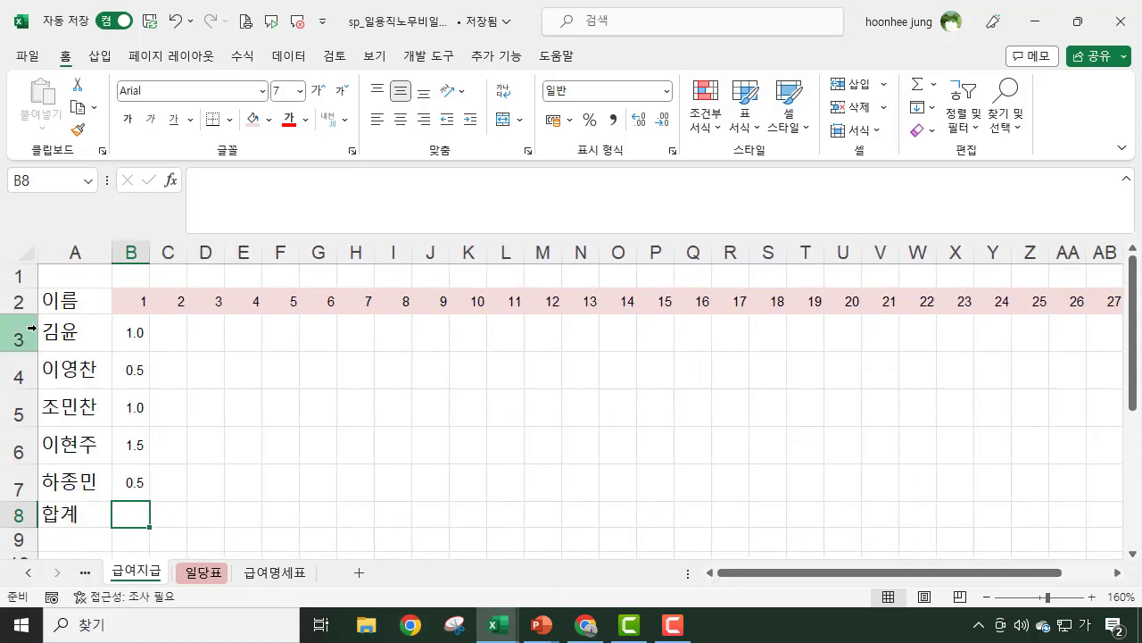
{"action": "left_click", "coordinate": [47, 332]}
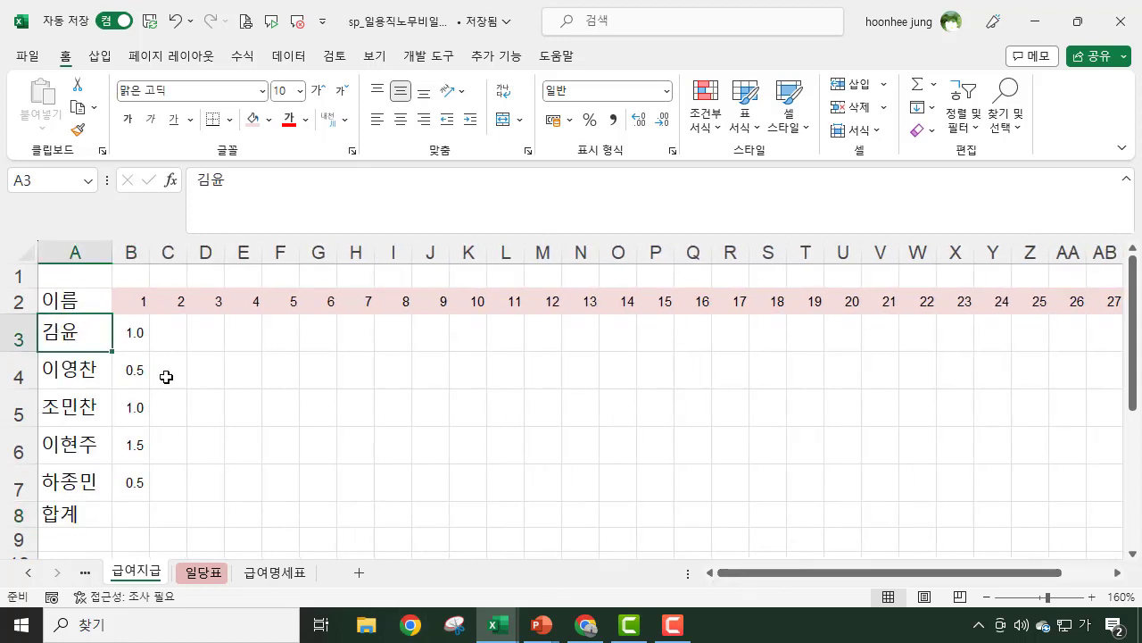
{"action": "left_click", "coordinate": [137, 332]}
{"action": "left_click", "coordinate": [79, 326]}
{"action": "left_click", "coordinate": [151, 340]}
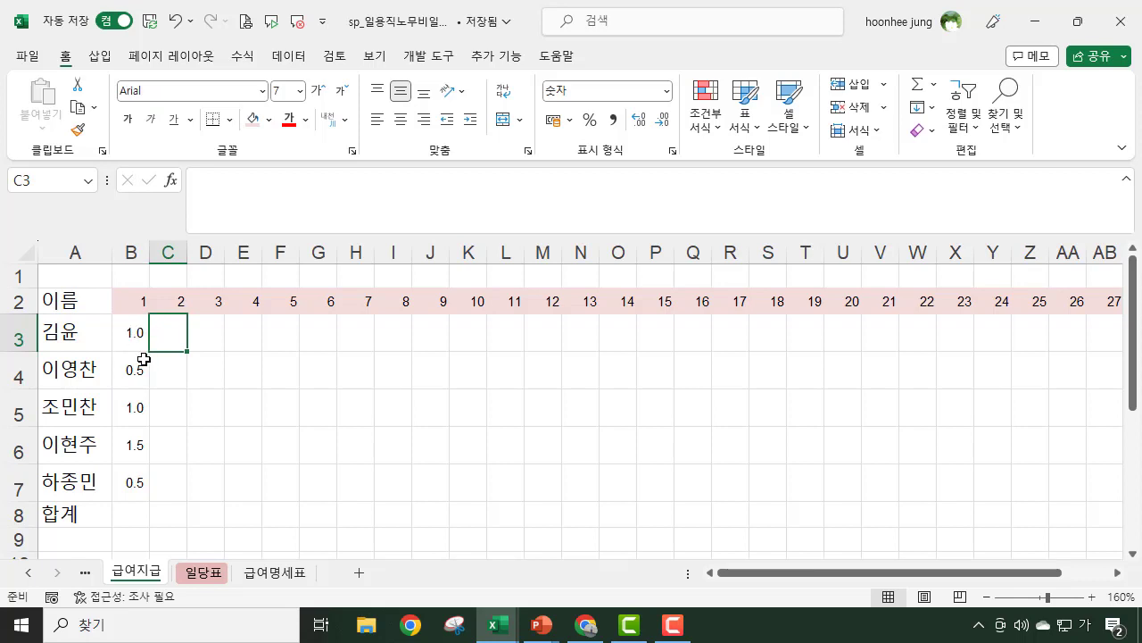
{"action": "left_click", "coordinate": [203, 572]}
{"action": "left_click", "coordinate": [238, 340]}
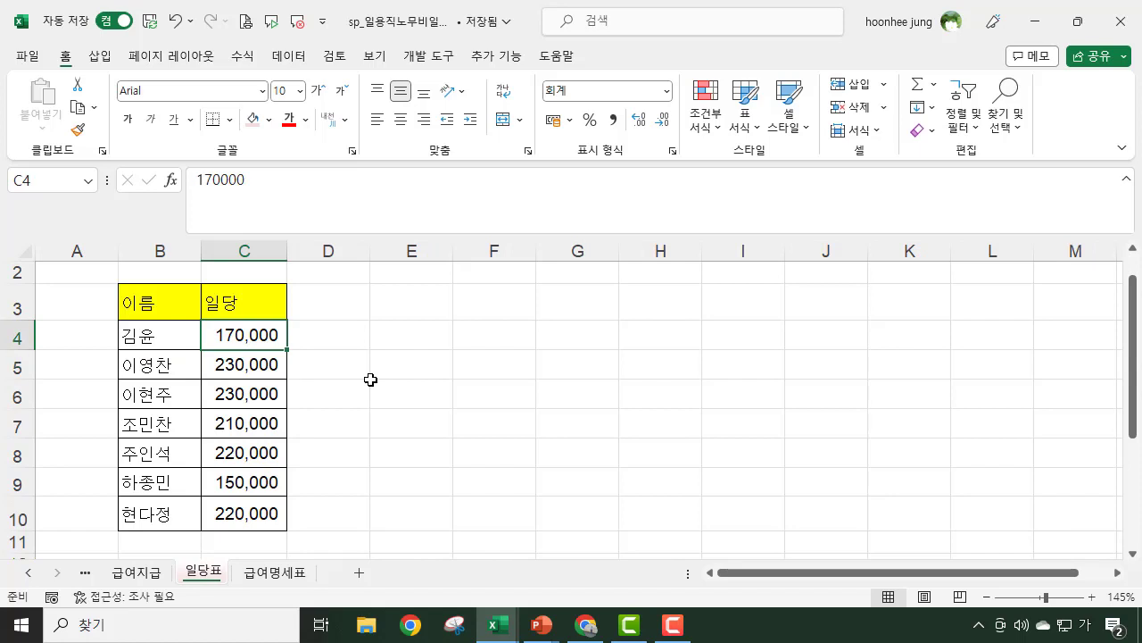
{"action": "left_click", "coordinate": [149, 576]}
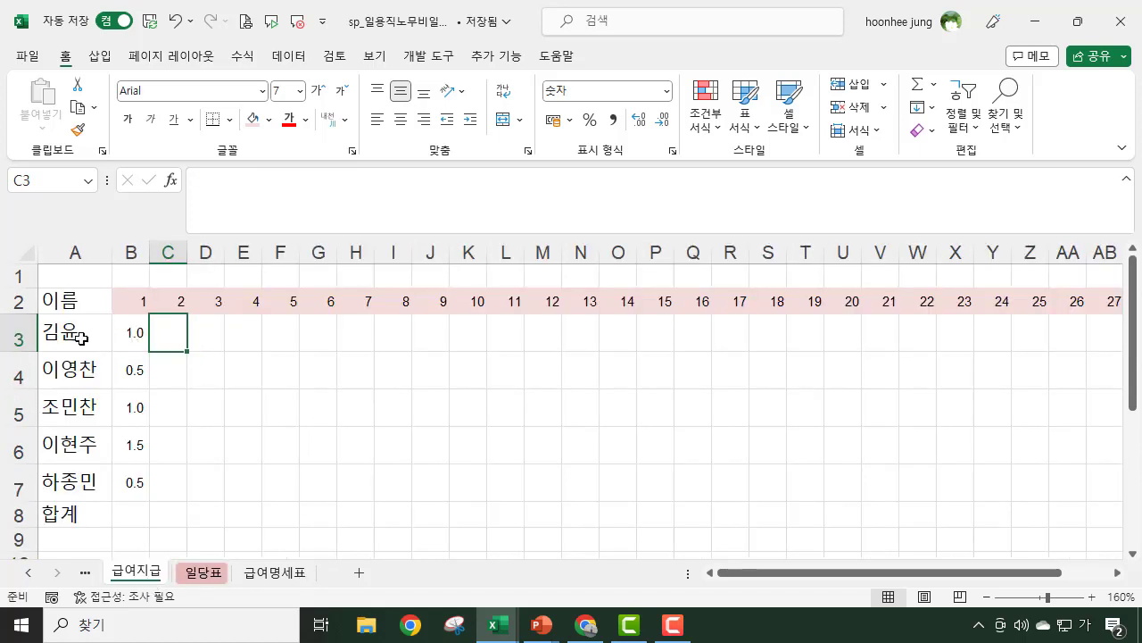
{"action": "left_click", "coordinate": [77, 332]}
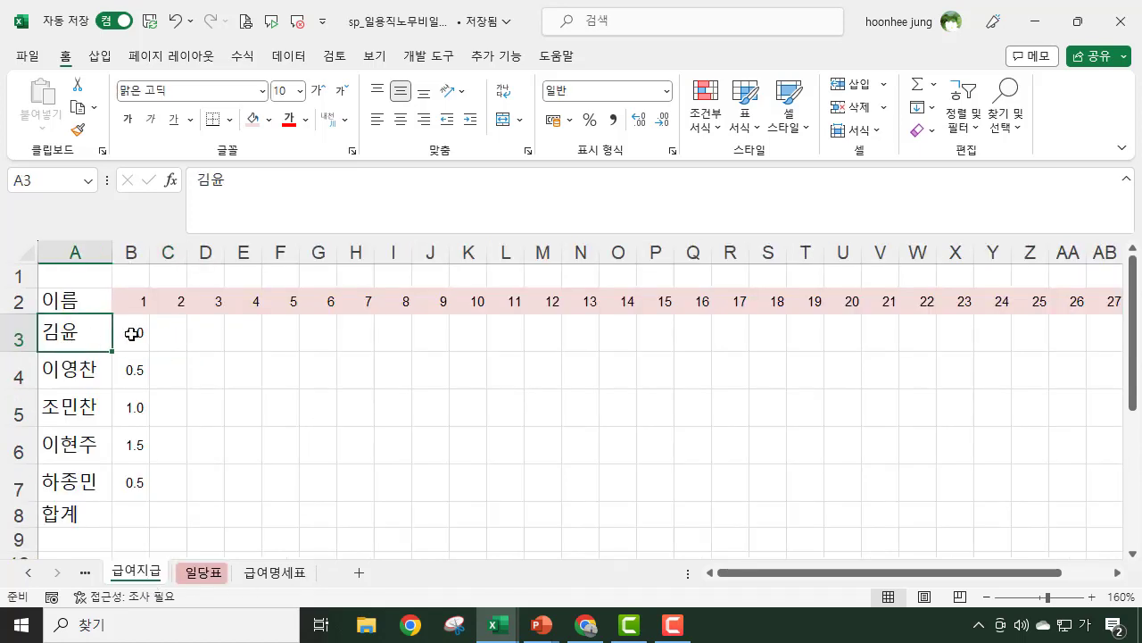
{"action": "left_click", "coordinate": [138, 333]}
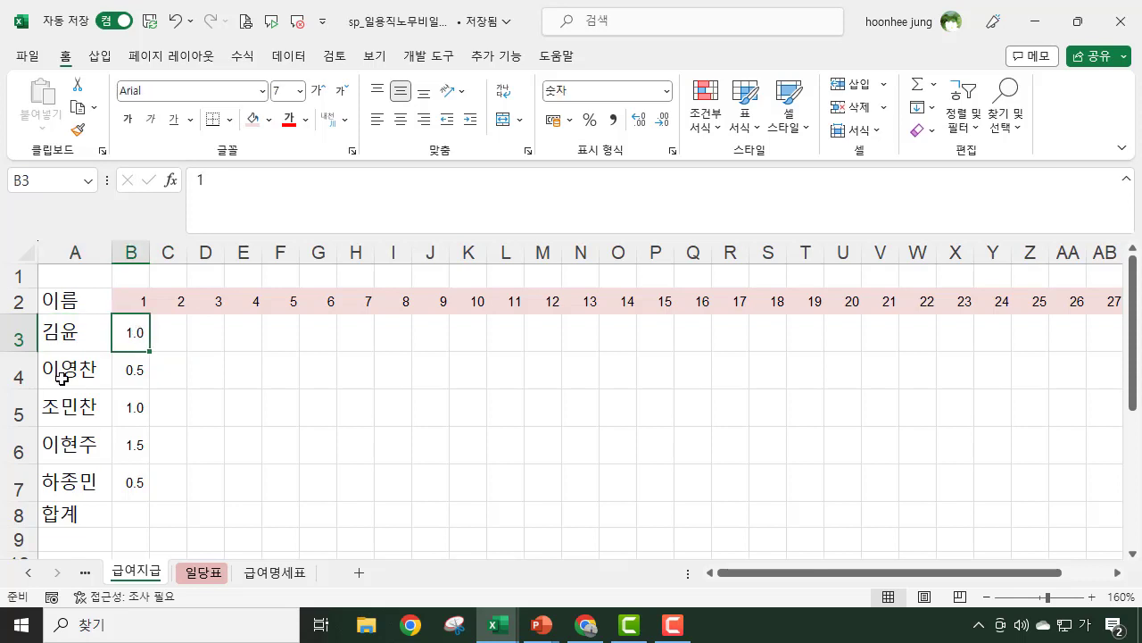
{"action": "left_click", "coordinate": [98, 376]}
{"action": "left_click", "coordinate": [136, 371]}
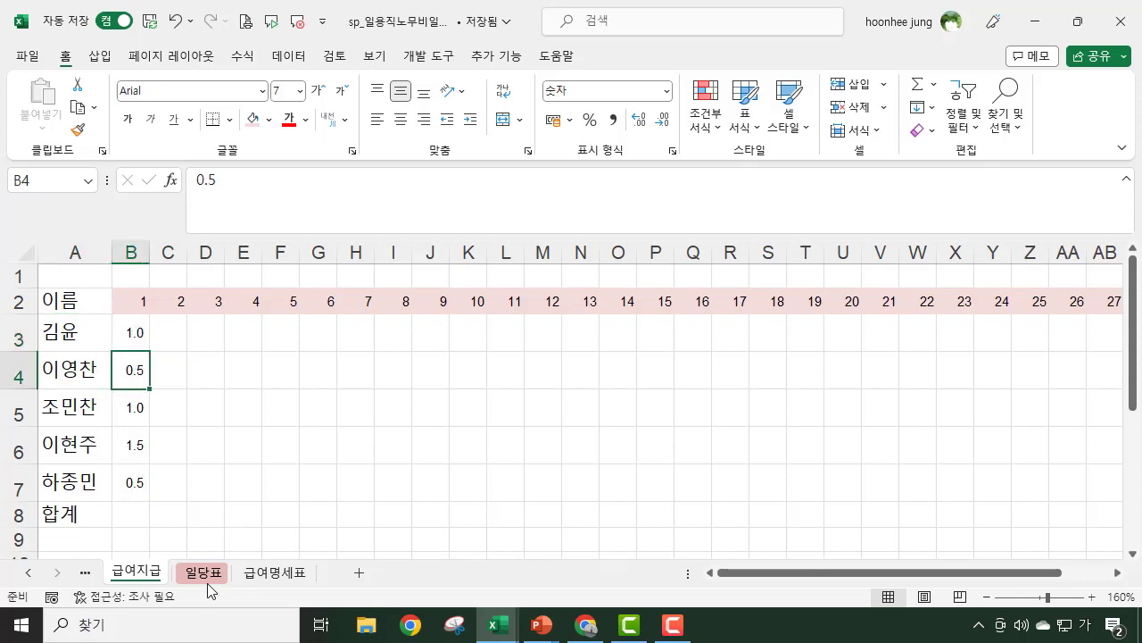
{"action": "left_click", "coordinate": [209, 576]}
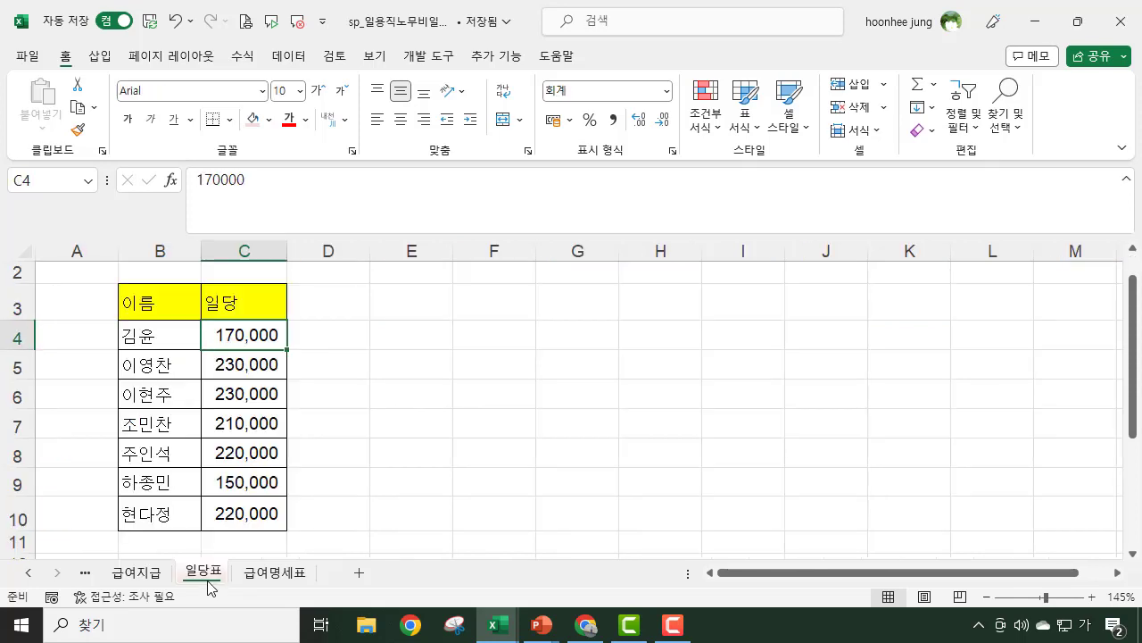
{"action": "left_click", "coordinate": [221, 366]}
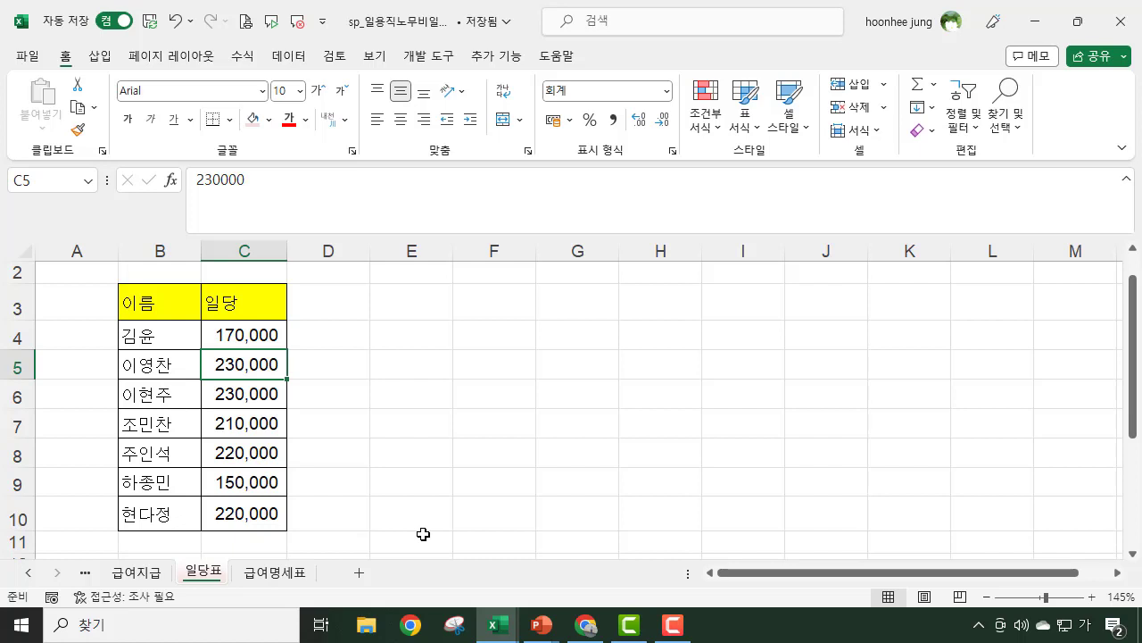
{"action": "left_click", "coordinate": [145, 574]}
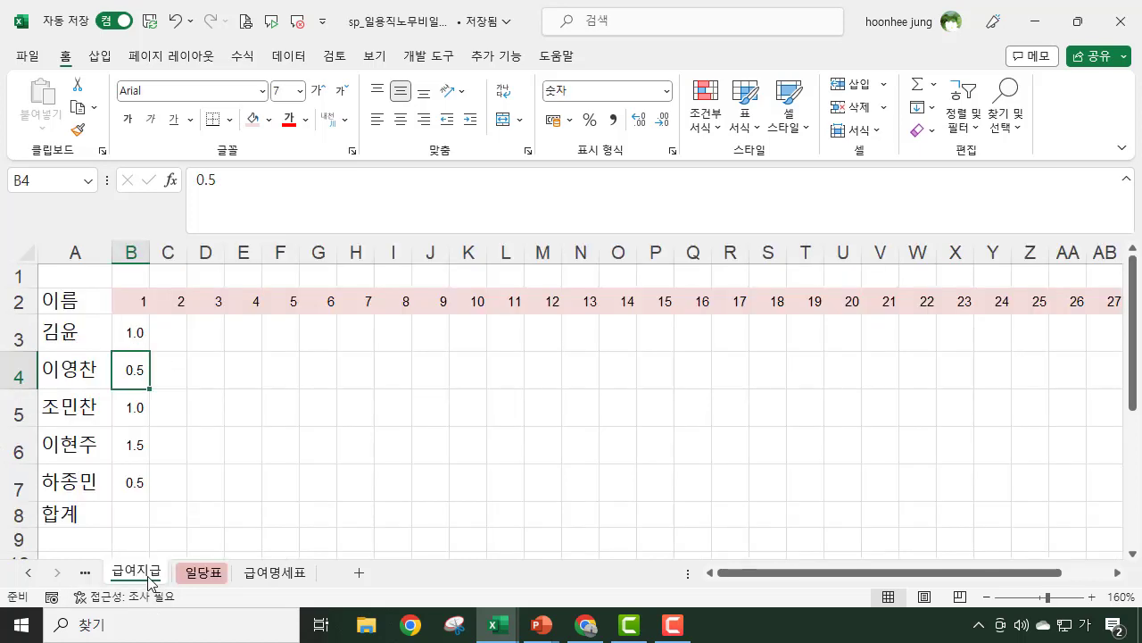
{"action": "left_click", "coordinate": [132, 336]}
{"action": "left_click", "coordinate": [131, 366]}
{"action": "left_click", "coordinate": [131, 335]}
{"action": "left_click", "coordinate": [133, 366]}
{"action": "left_click", "coordinate": [126, 516]}
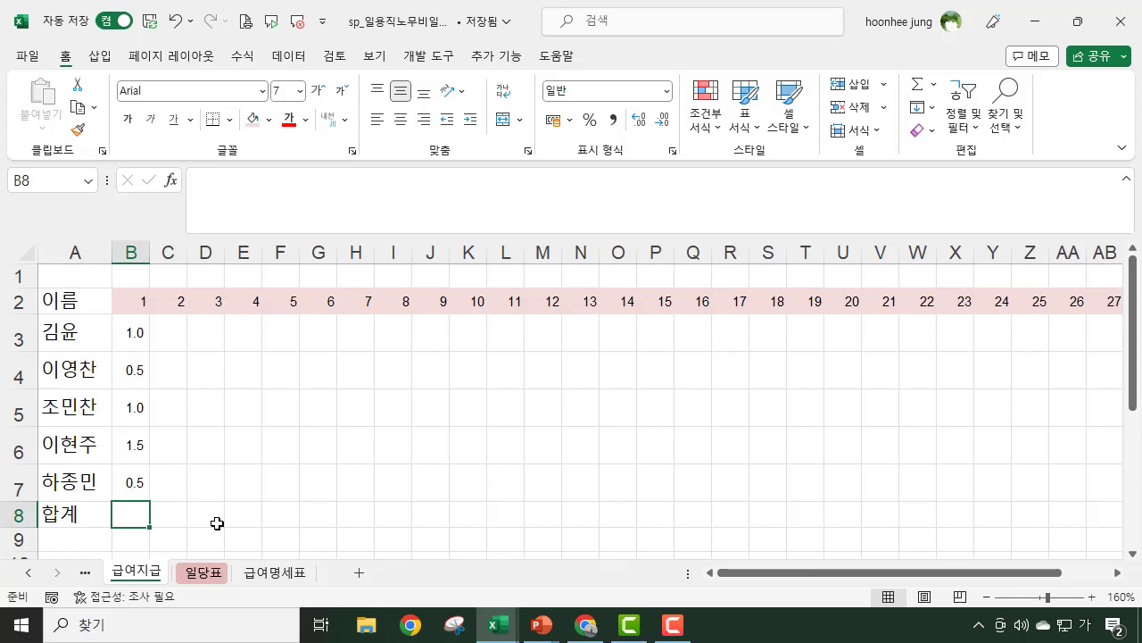
- Start a draft total formula in B8 multiplying B3 by 17000
{"action": "type", "text": "="}
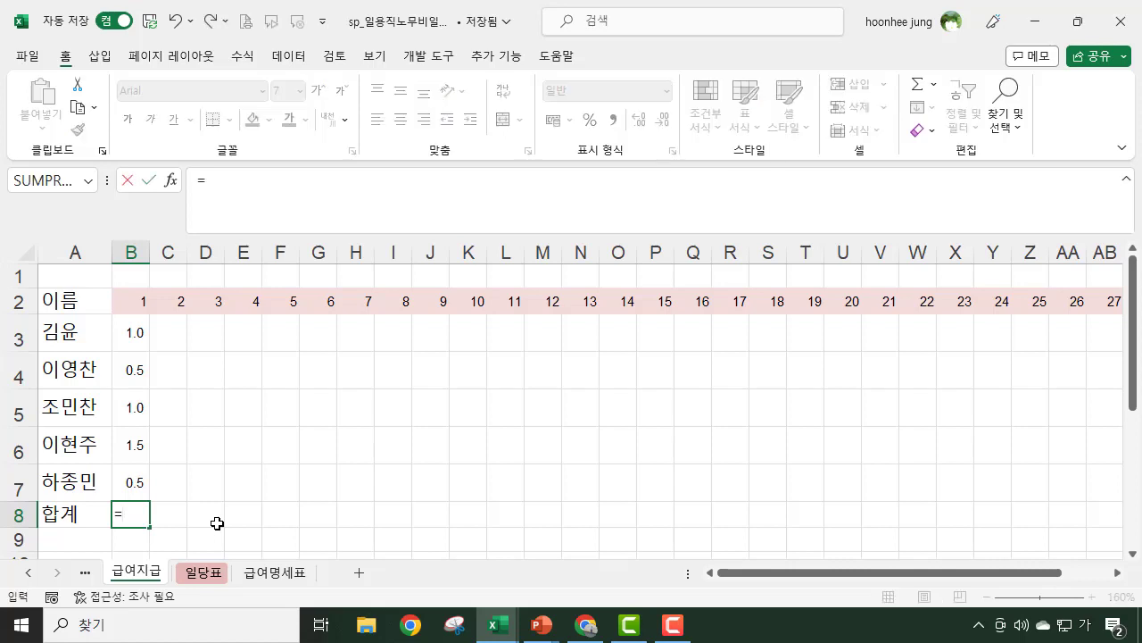
{"action": "type", "text": "("}
{"action": "left_click", "coordinate": [126, 333]}
{"action": "type", "text": "*"}
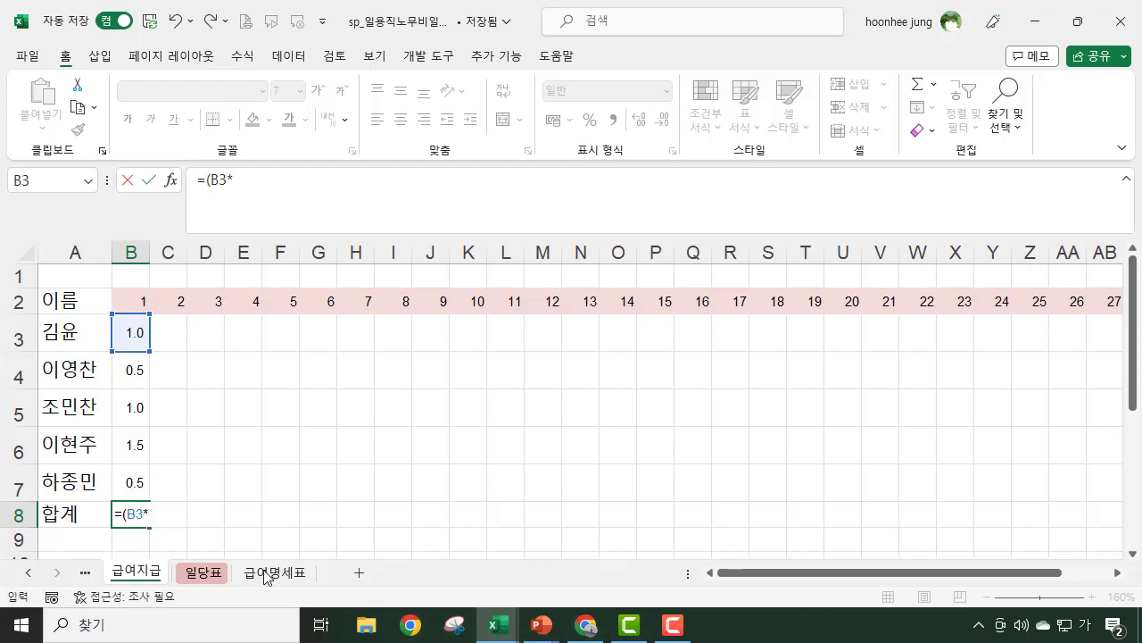
{"action": "left_click", "coordinate": [218, 580]}
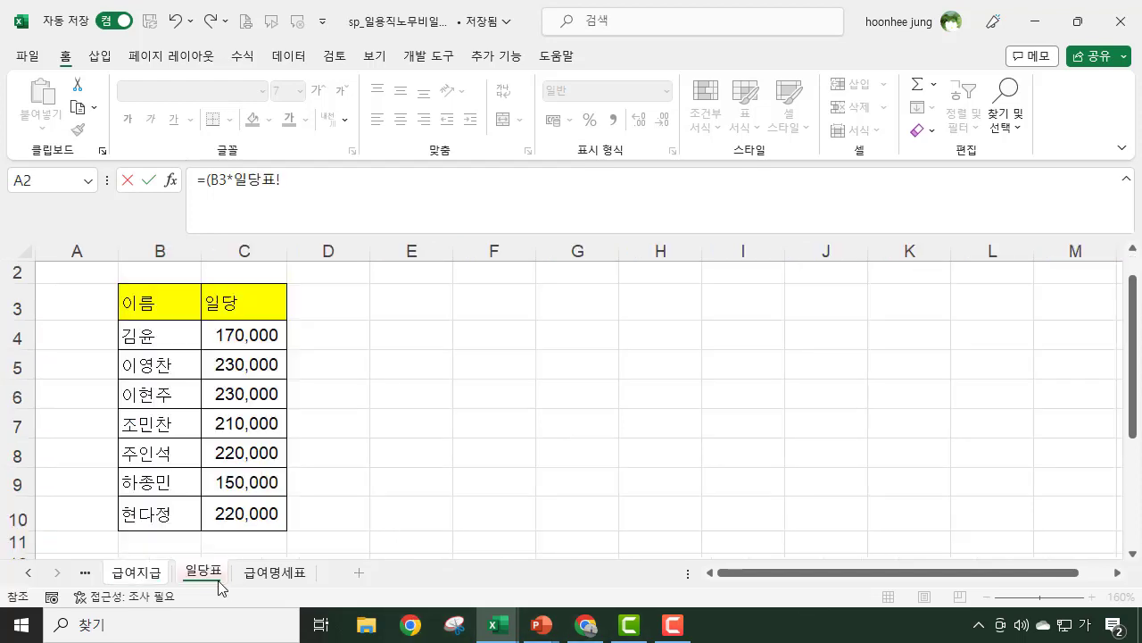
{"action": "left_click", "coordinate": [155, 588]}
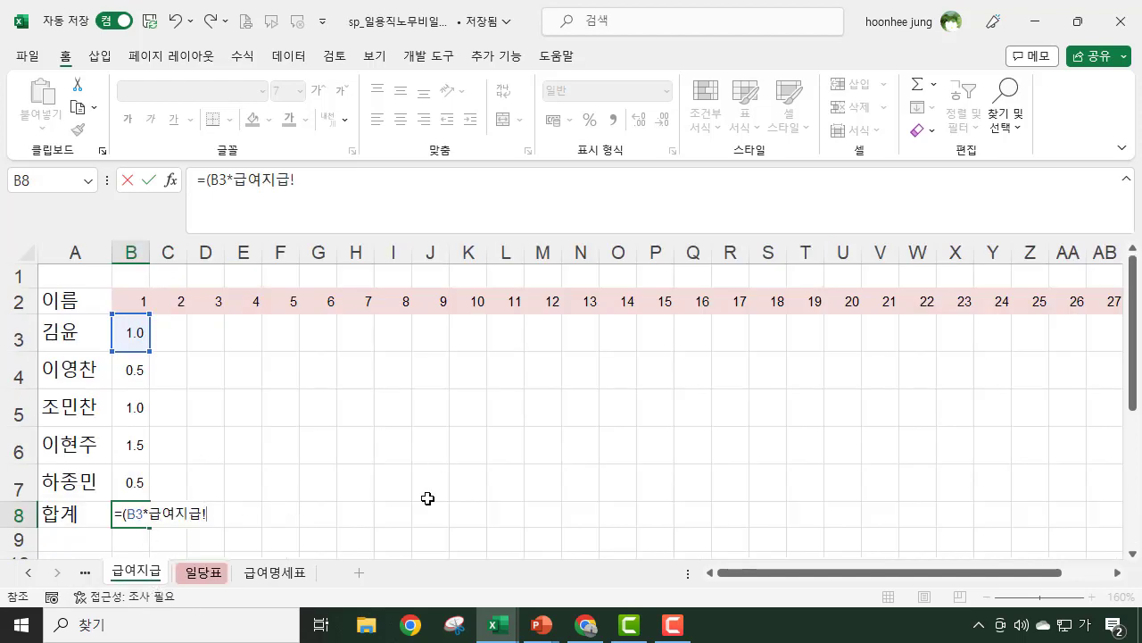
{"action": "key", "text": "BackSpace"}
{"action": "key", "text": "BackSpace"}
{"action": "key", "text": "BackSpace"}
{"action": "key", "text": "BackSpace"}
{"action": "key", "text": "BackSpace"}
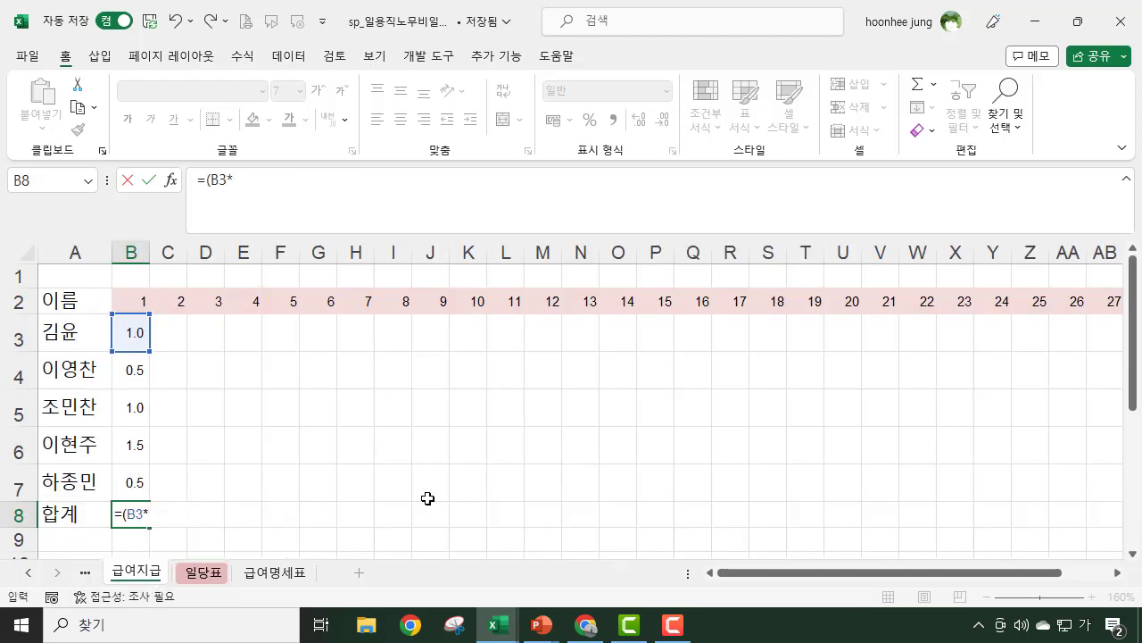
{"action": "type", "text": "170000)+("}
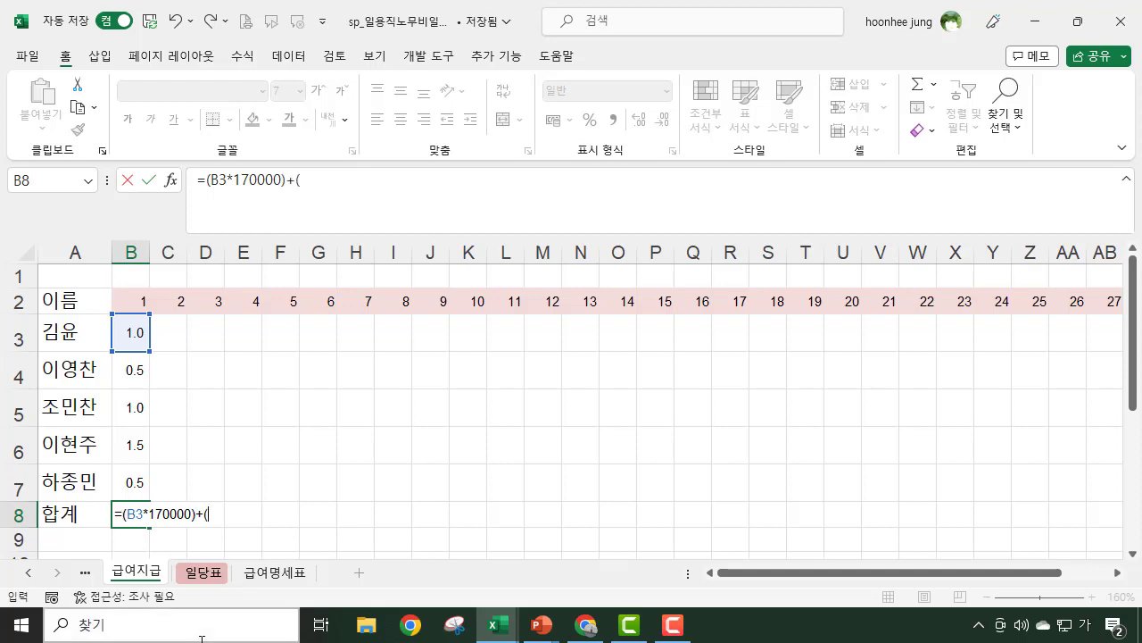
- Add B4 times 230 to the draft, then cancel the entry so B8 stays empty
{"action": "left_click", "coordinate": [133, 368]}
{"action": "type", "text": "*230000"}
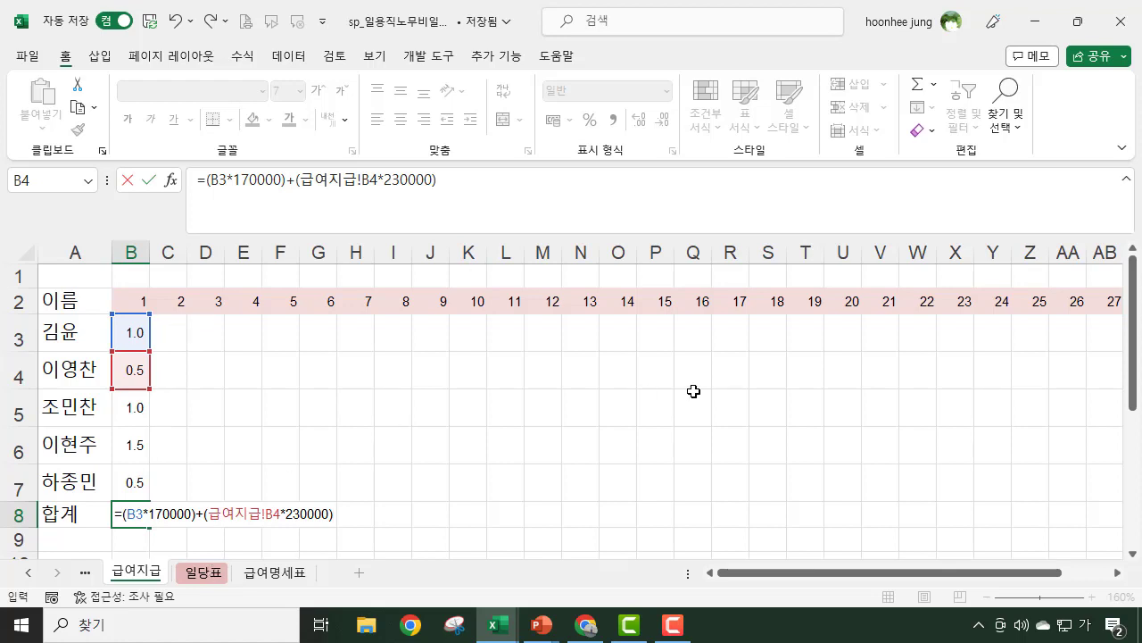
{"action": "key", "text": "BackSpace"}
{"action": "key", "text": "BackSpace"}
{"action": "key", "text": "BackSpace"}
{"action": "key", "text": "BackSpace"}
{"action": "key", "text": "BackSpace"}
{"action": "key", "text": "BackSpace"}
{"action": "key", "text": "BackSpace"}
{"action": "key", "text": "BackSpace"}
{"action": "key", "text": "BackSpace"}
{"action": "key", "text": "BackSpace"}
{"action": "key", "text": "BackSpace"}
{"action": "key", "text": "BackSpace"}
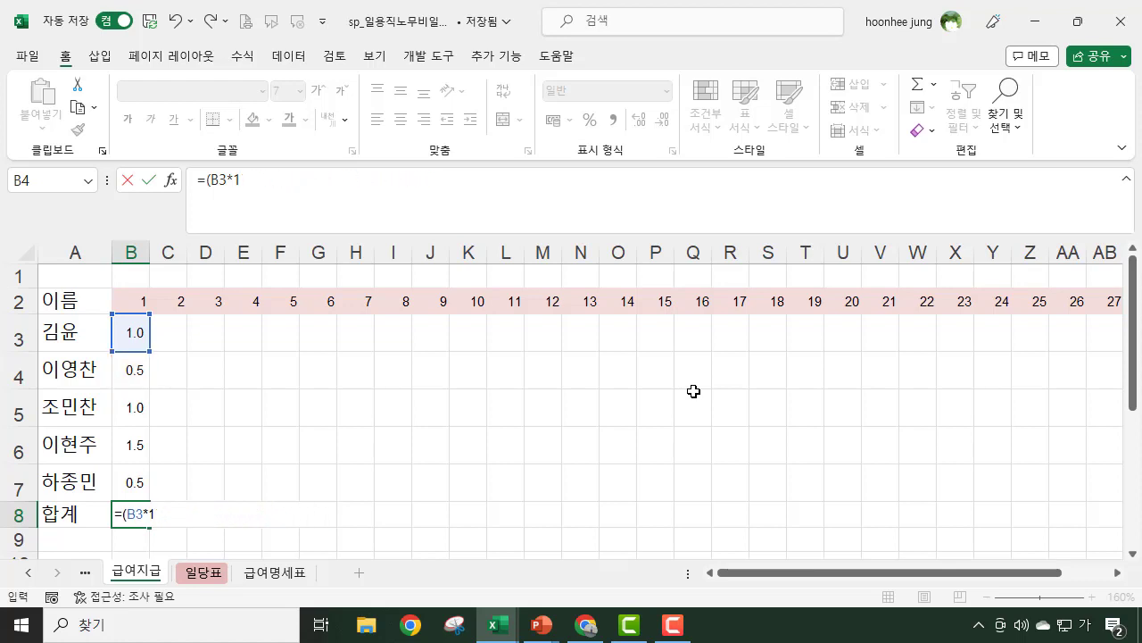
{"action": "key", "text": "BackSpace"}
{"action": "key", "text": "BackSpace"}
{"action": "key", "text": "BackSpace"}
{"action": "type", "text": "\\"}
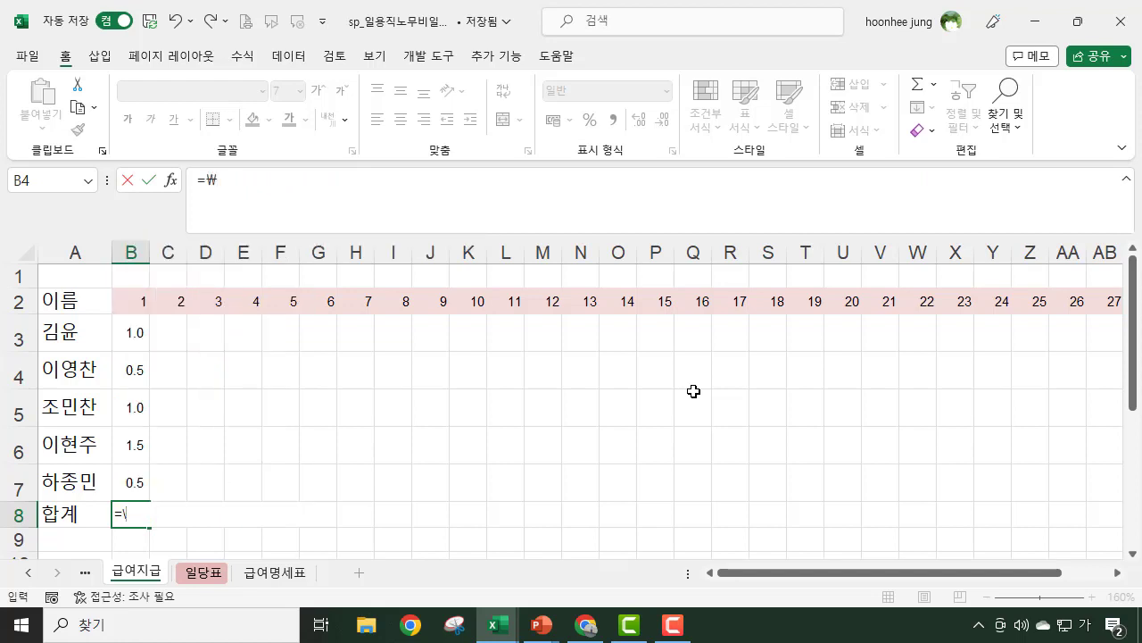
{"action": "key", "text": "BackSpace"}
{"action": "left_click", "coordinate": [304, 376]}
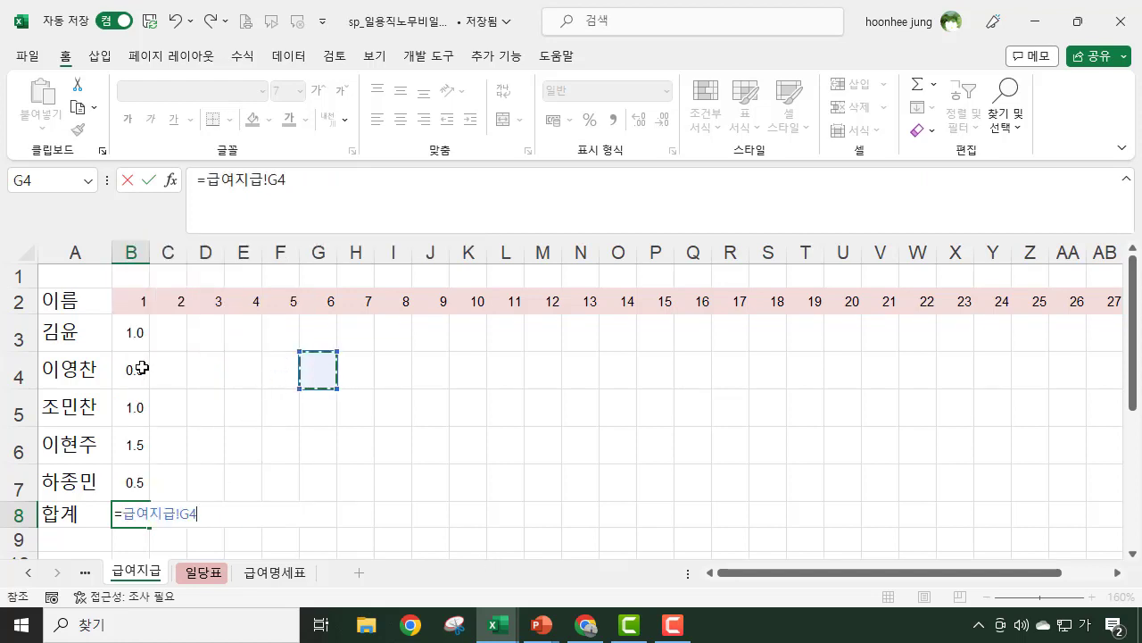
{"action": "key", "text": "Escape"}
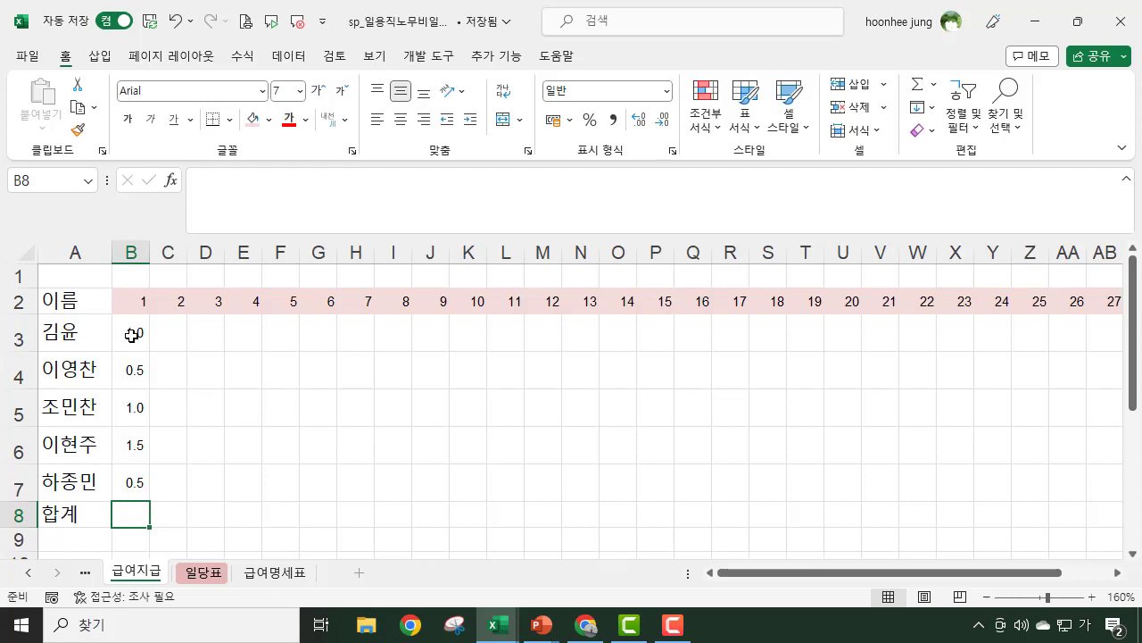
- Insert a blank row above the 이름 header, shifting the table down to rows 3–9
{"action": "left_click", "coordinate": [131, 334]}
{"action": "scroll", "coordinate": [195, 543], "scroll_direction": "down", "scroll_amount": 1}
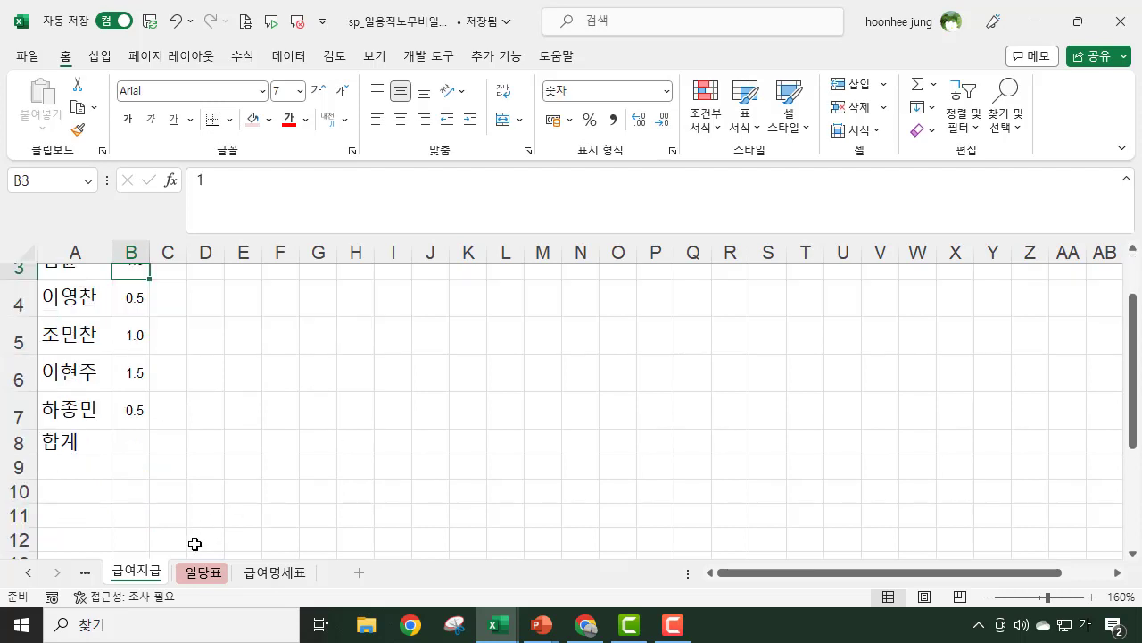
{"action": "left_click", "coordinate": [171, 474]}
{"action": "scroll", "coordinate": [589, 388], "scroll_direction": "up", "scroll_amount": 1}
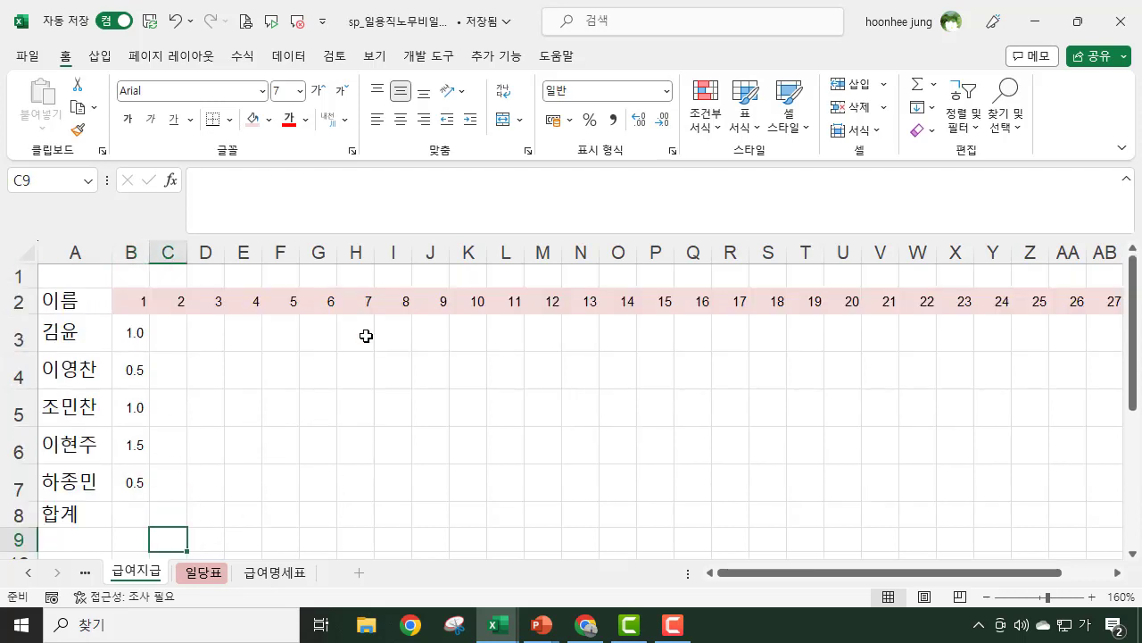
{"action": "left_click", "coordinate": [20, 276]}
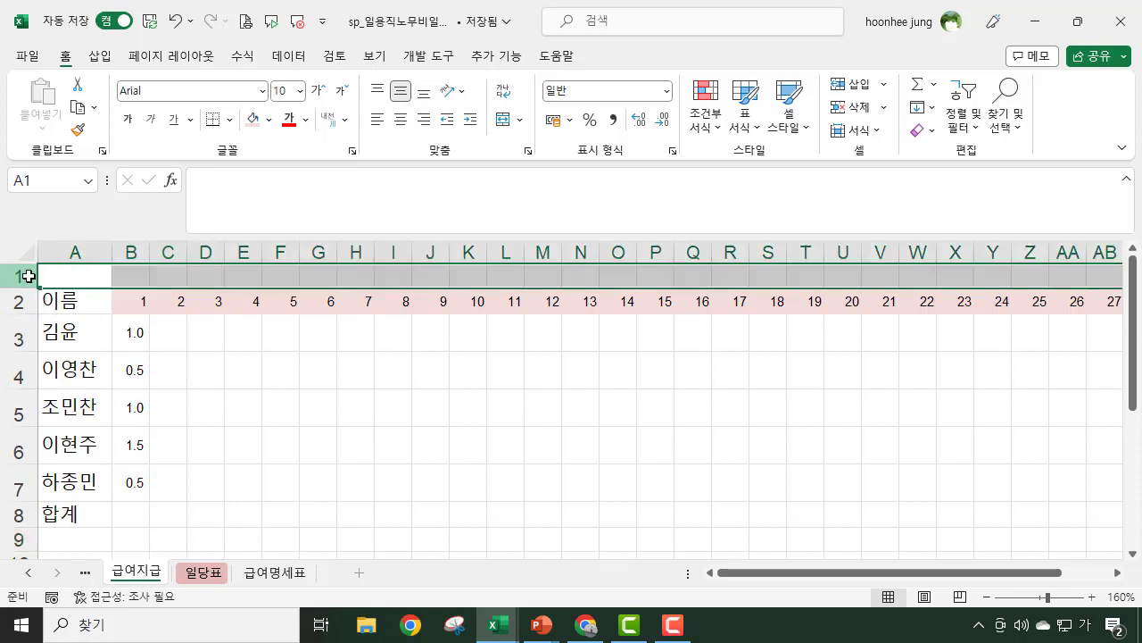
{"action": "right_click", "coordinate": [21, 277]}
{"action": "left_click", "coordinate": [87, 409]}
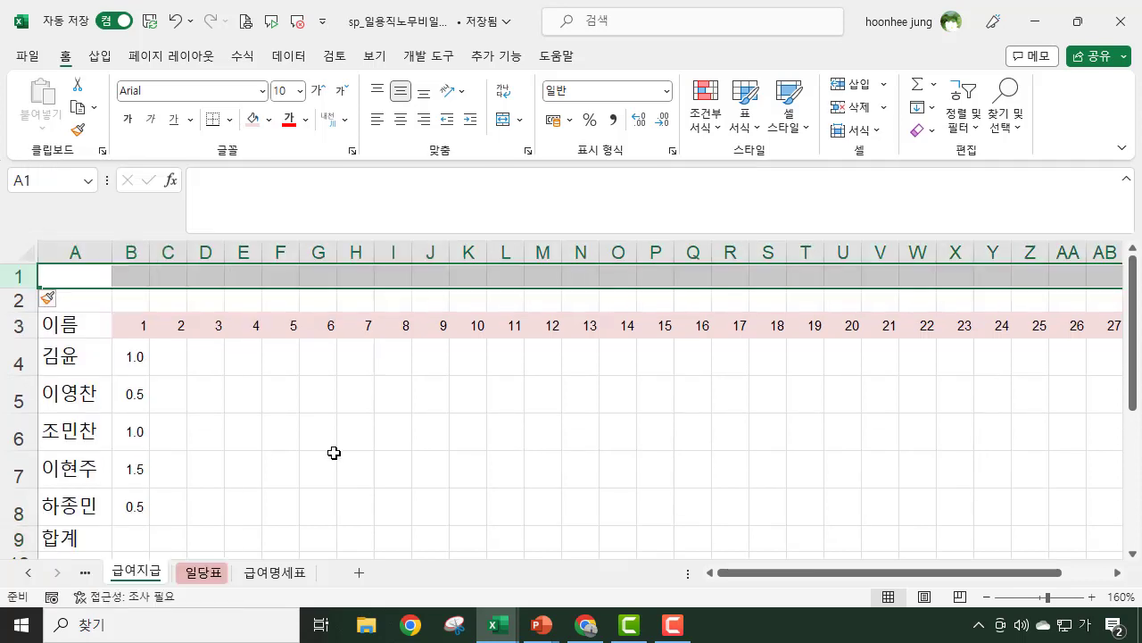
- Click through cells D2, B4 and C1 to check the shifted table
{"action": "left_click", "coordinate": [207, 305]}
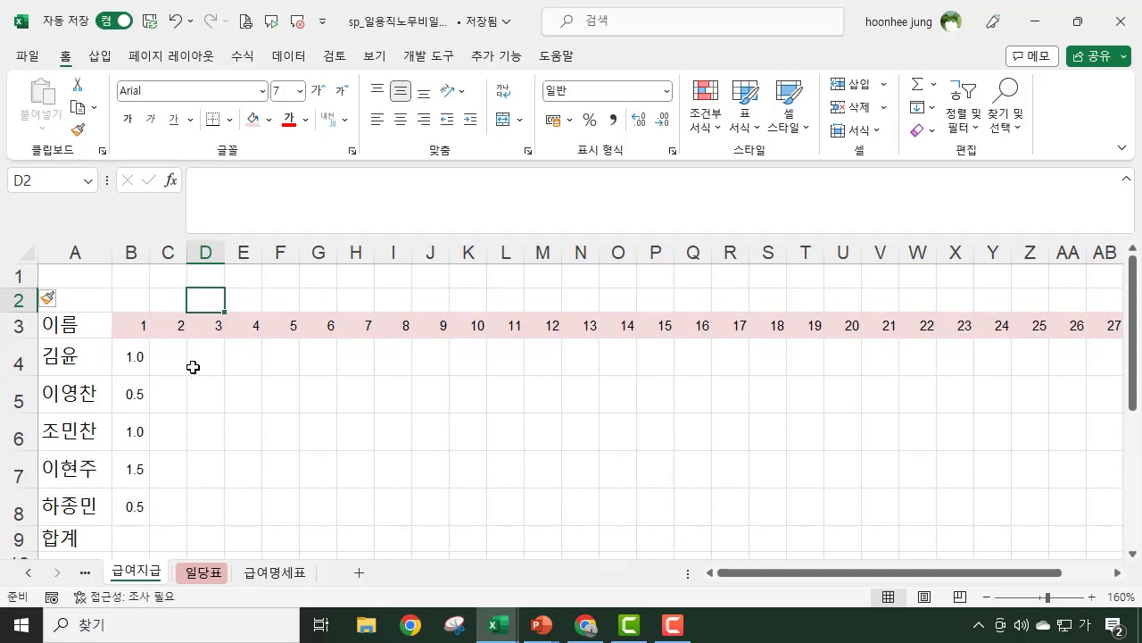
{"action": "left_click", "coordinate": [131, 357]}
{"action": "left_click", "coordinate": [170, 274]}
{"action": "left_click", "coordinate": [139, 361]}
- Inspect the 일당표 names-and-wages table B4:C10, then return to 급여지급 and select B2
{"action": "left_click", "coordinate": [205, 572]}
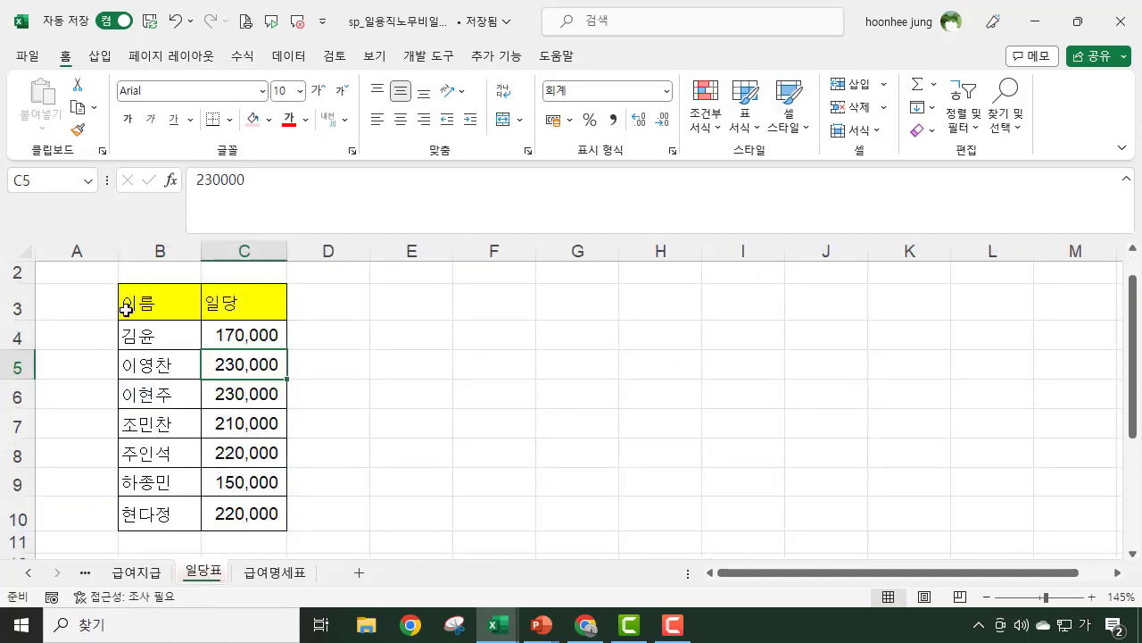
{"action": "left_click", "coordinate": [146, 333]}
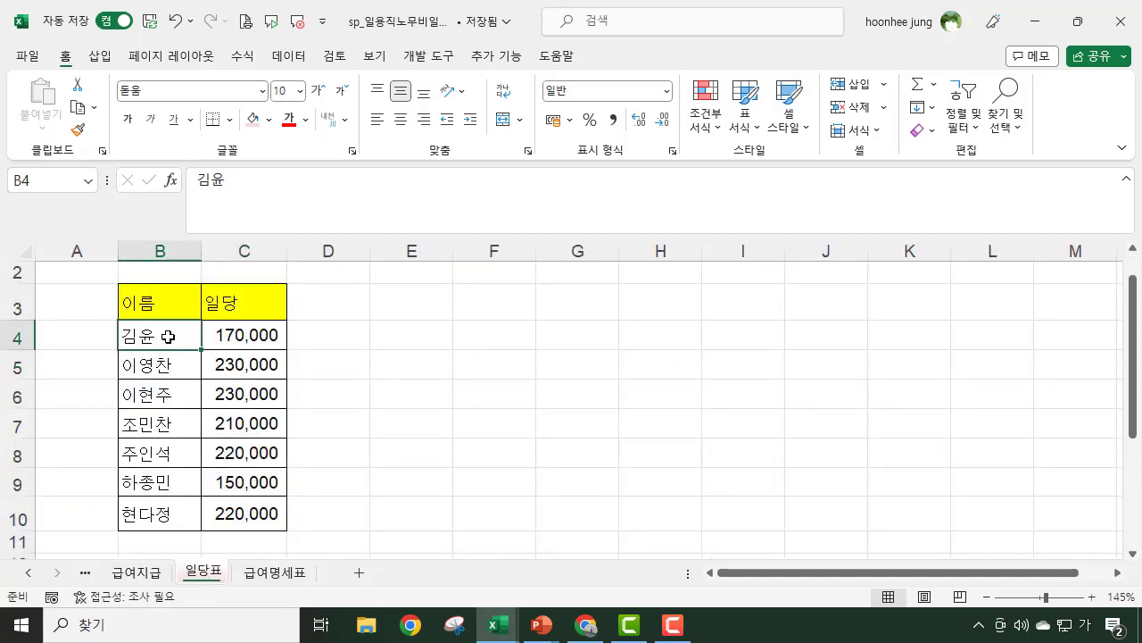
{"action": "left_click", "coordinate": [241, 332]}
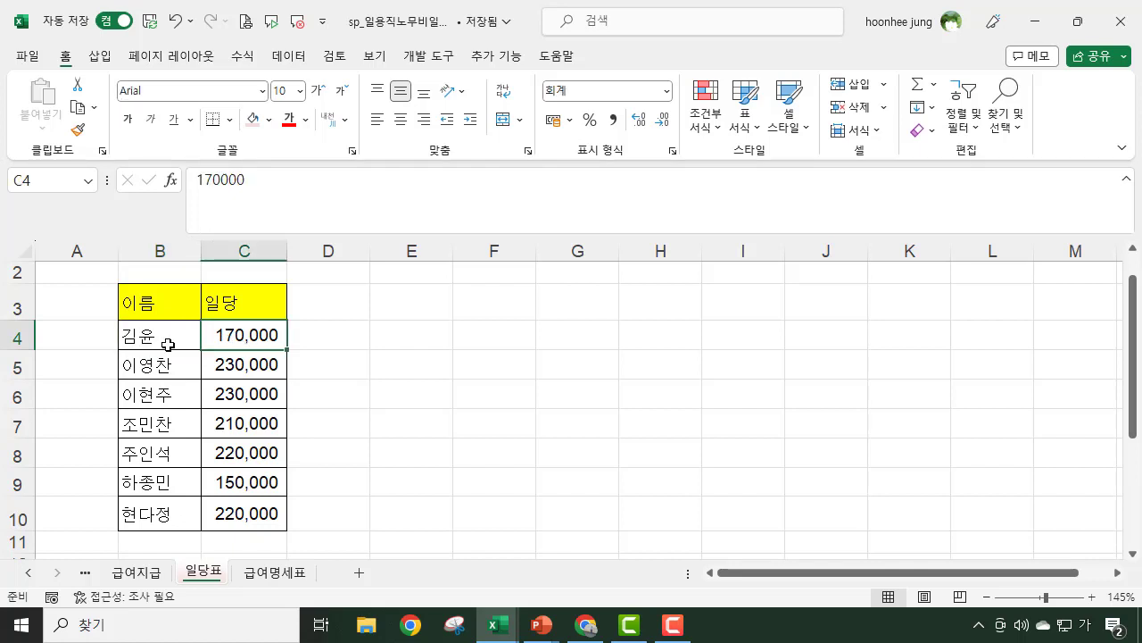
{"action": "left_click_drag", "start_coordinate": [143, 334], "coordinate": [225, 507]}
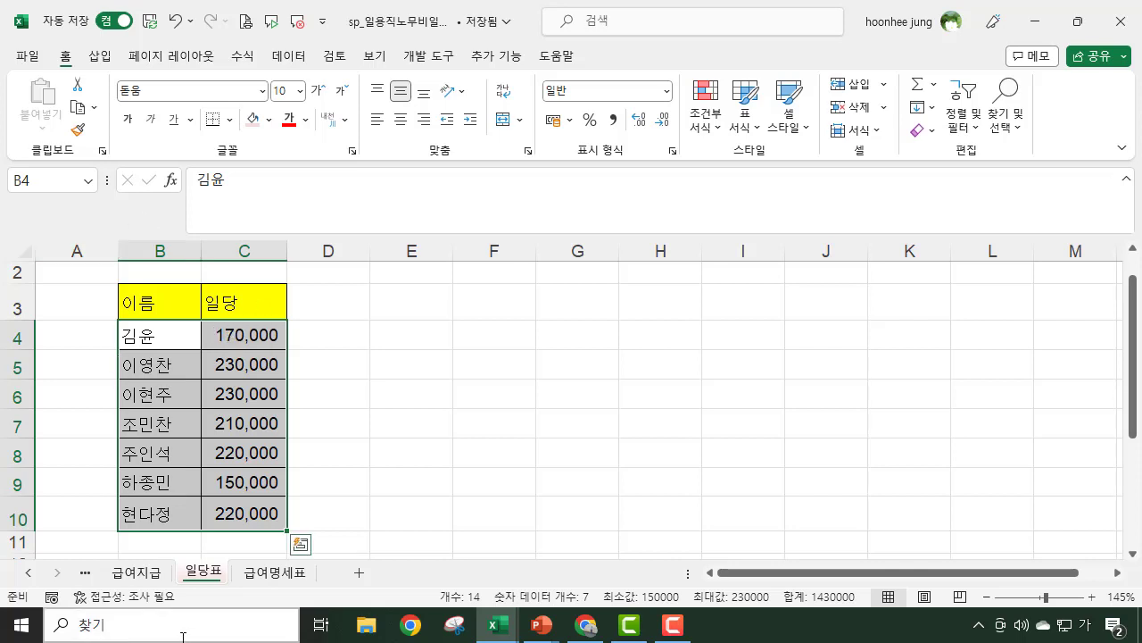
{"action": "left_click", "coordinate": [138, 574]}
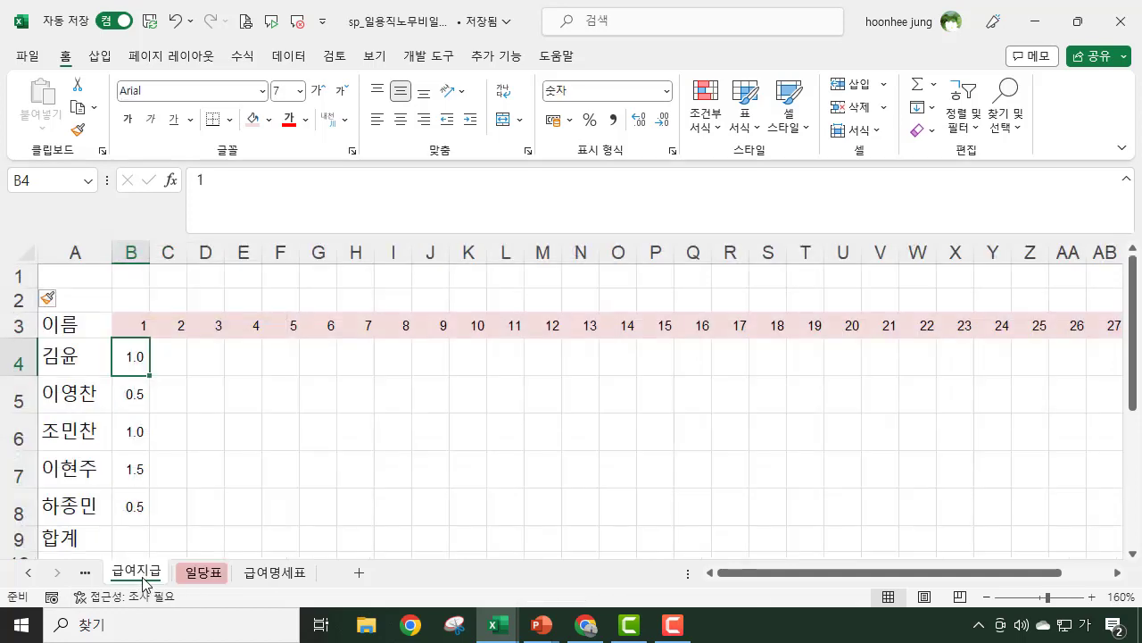
{"action": "left_click", "coordinate": [126, 298]}
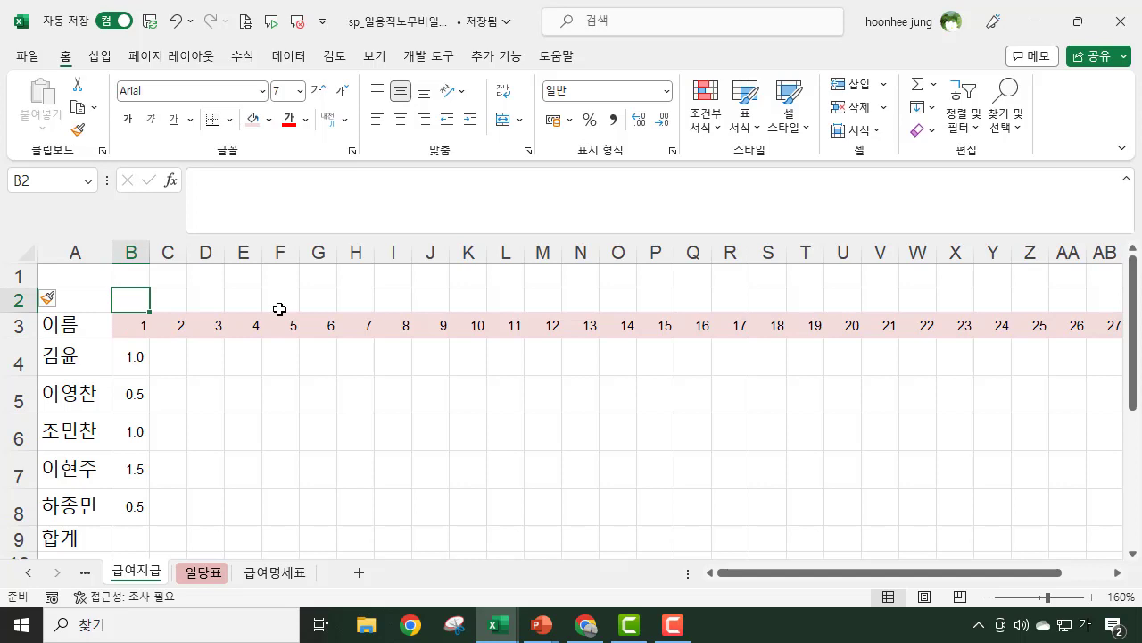
- Type =vlookup( in B2 with the name in A4 as the lookup value
{"action": "type", "text": "="}
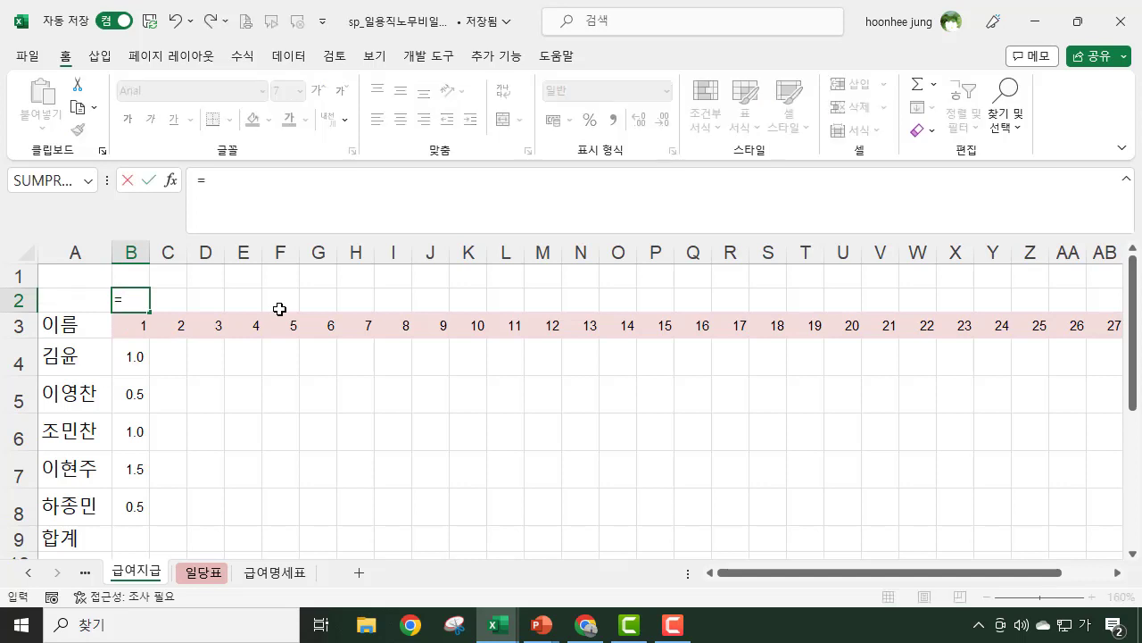
{"action": "type", "text": "ㅍ"}
{"action": "key", "text": "BackSpace"}
{"action": "type", "text": "vl"}
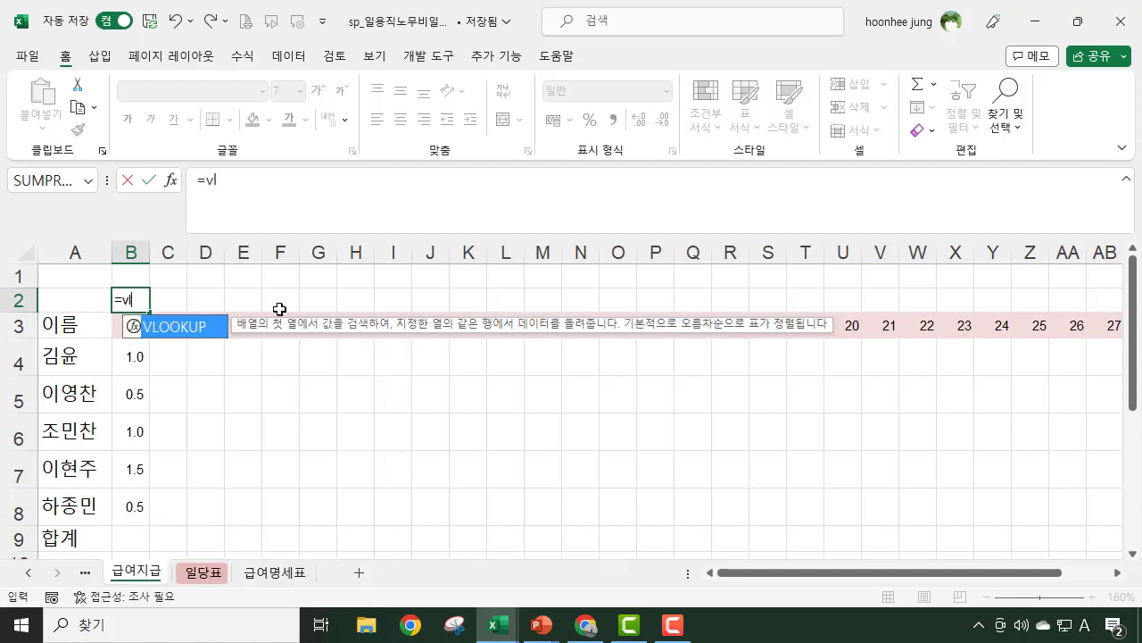
{"action": "type", "text": "ookup("}
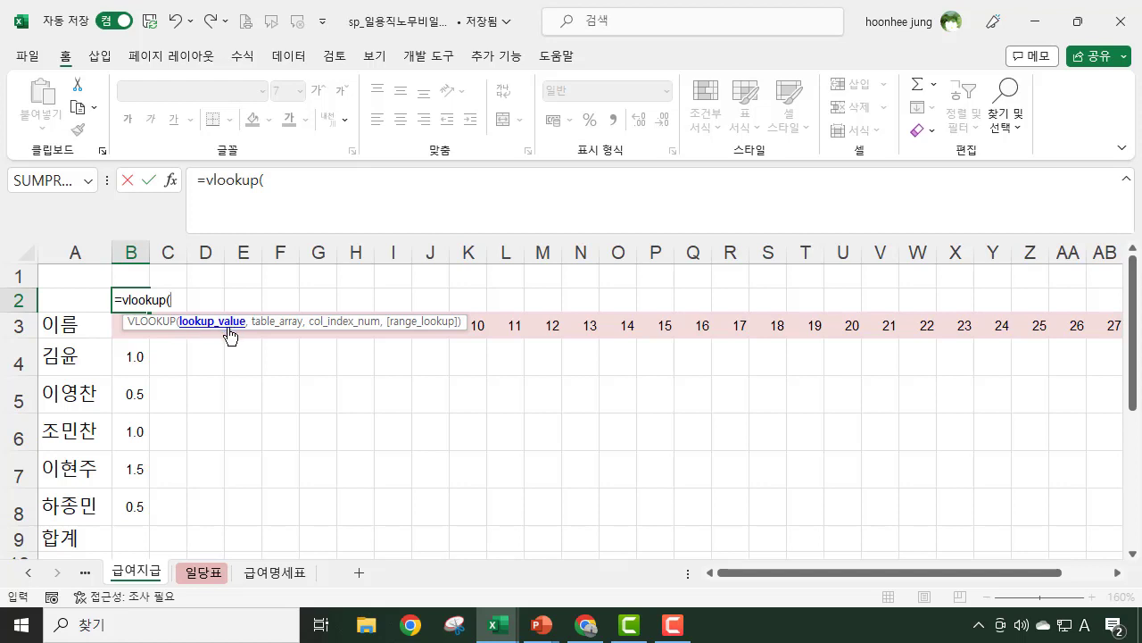
{"action": "left_click", "coordinate": [62, 358]}
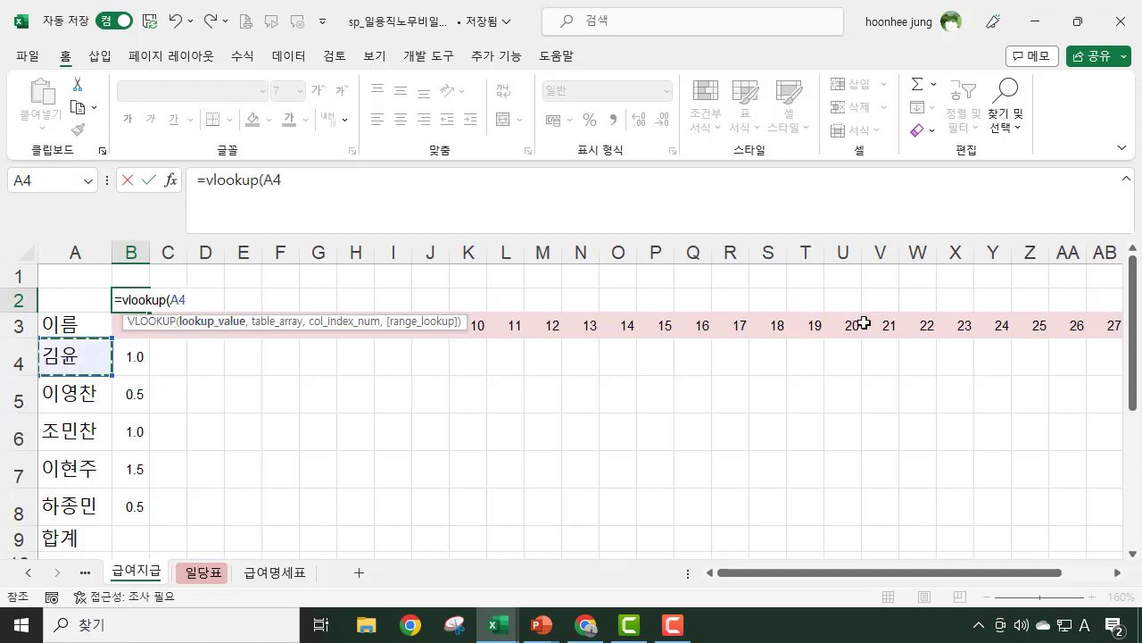
{"action": "type", "text": ","}
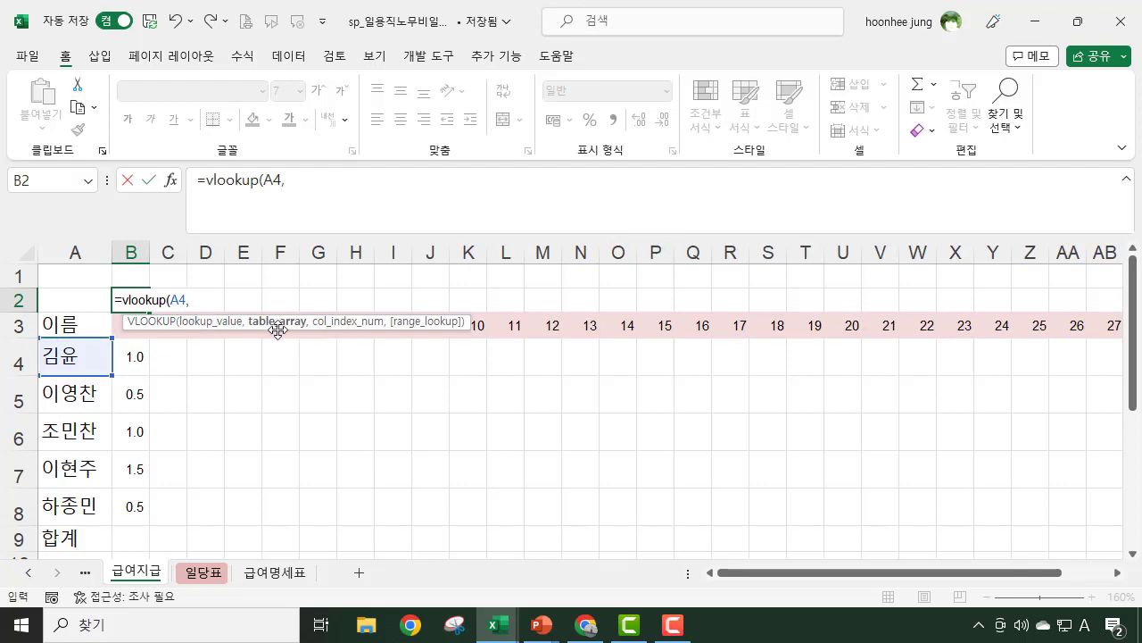
- Complete B2 as =VLOOKUP(A4,일당표!$B$4:$C$10,2,FALSE) and commit it
{"action": "left_click", "coordinate": [199, 576]}
{"action": "left_click_drag", "start_coordinate": [134, 336], "coordinate": [257, 514]}
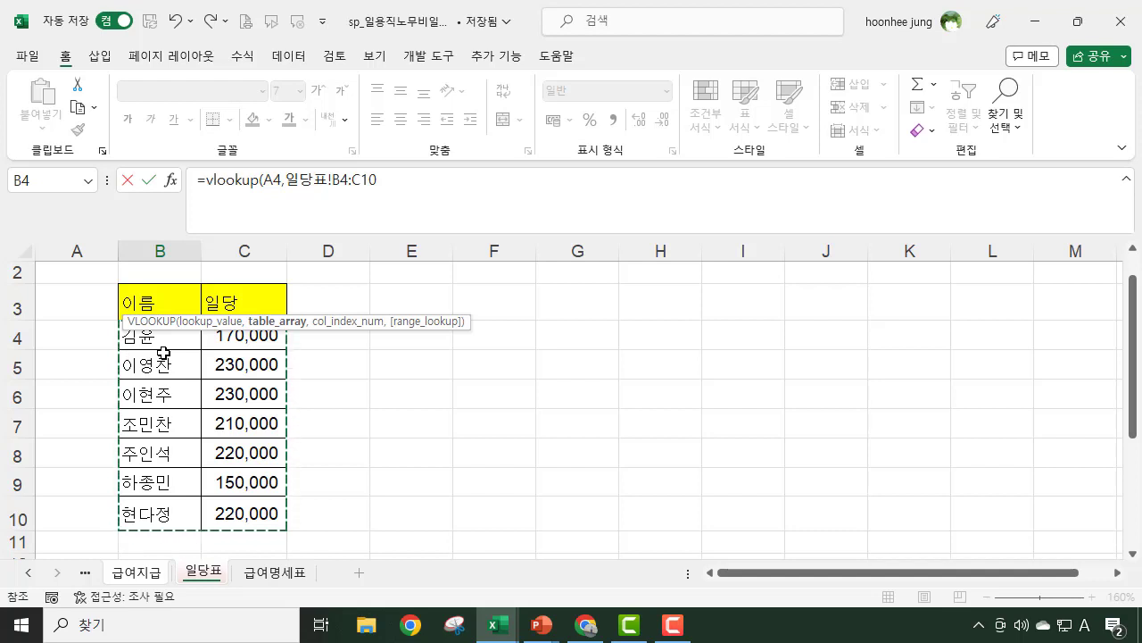
{"action": "key", "text": "F4"}
{"action": "type", "text": ","}
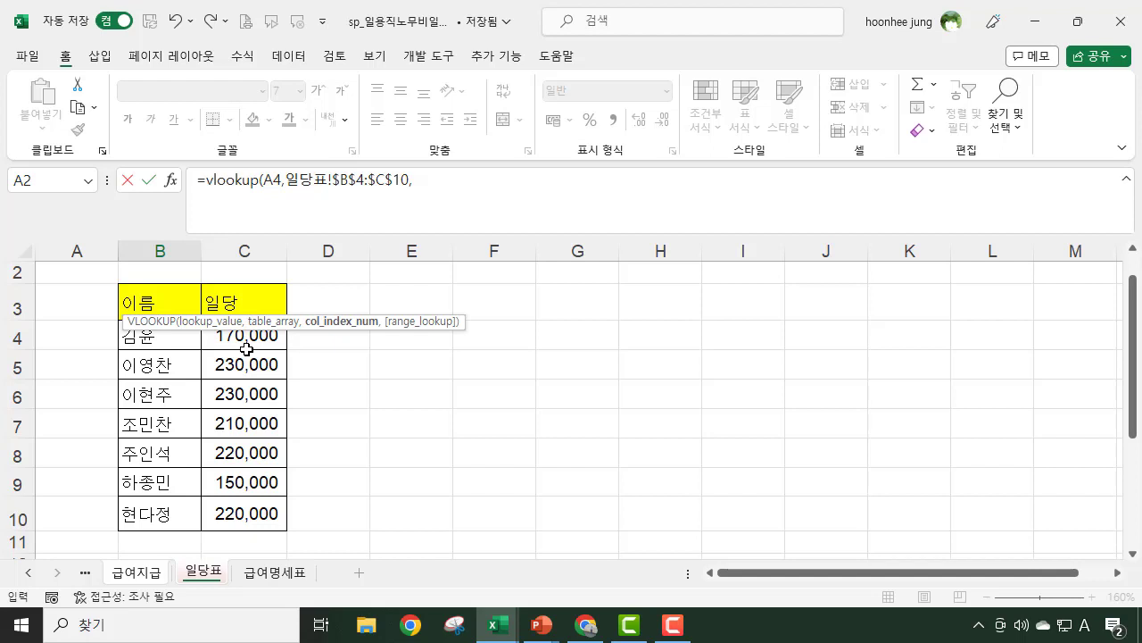
{"action": "type", "text": "2,"}
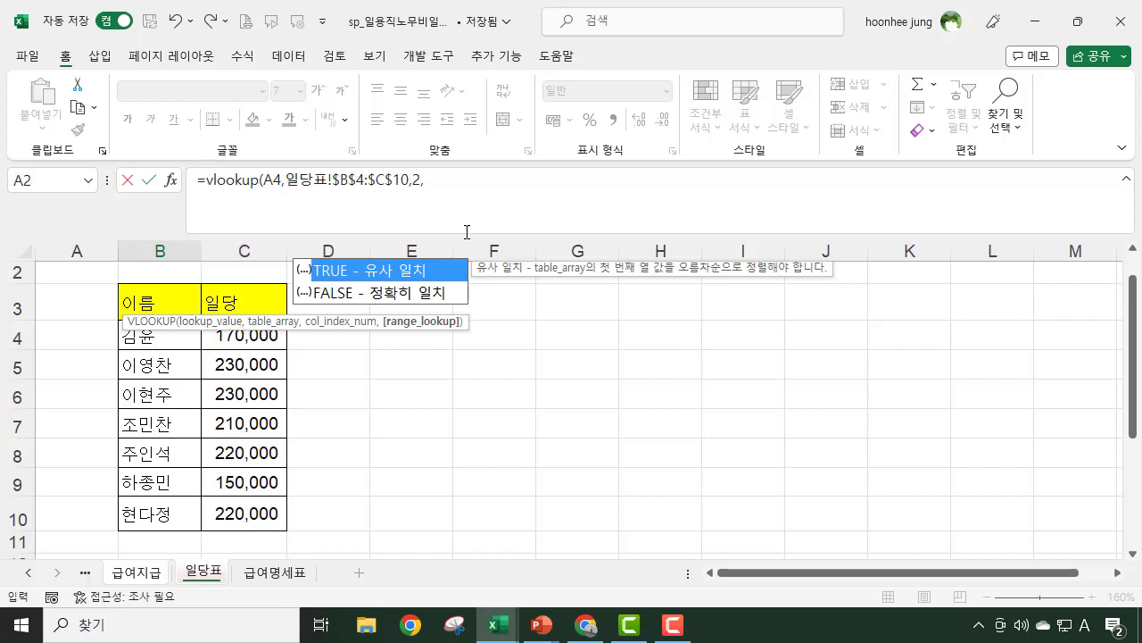
{"action": "double_click", "coordinate": [331, 292]}
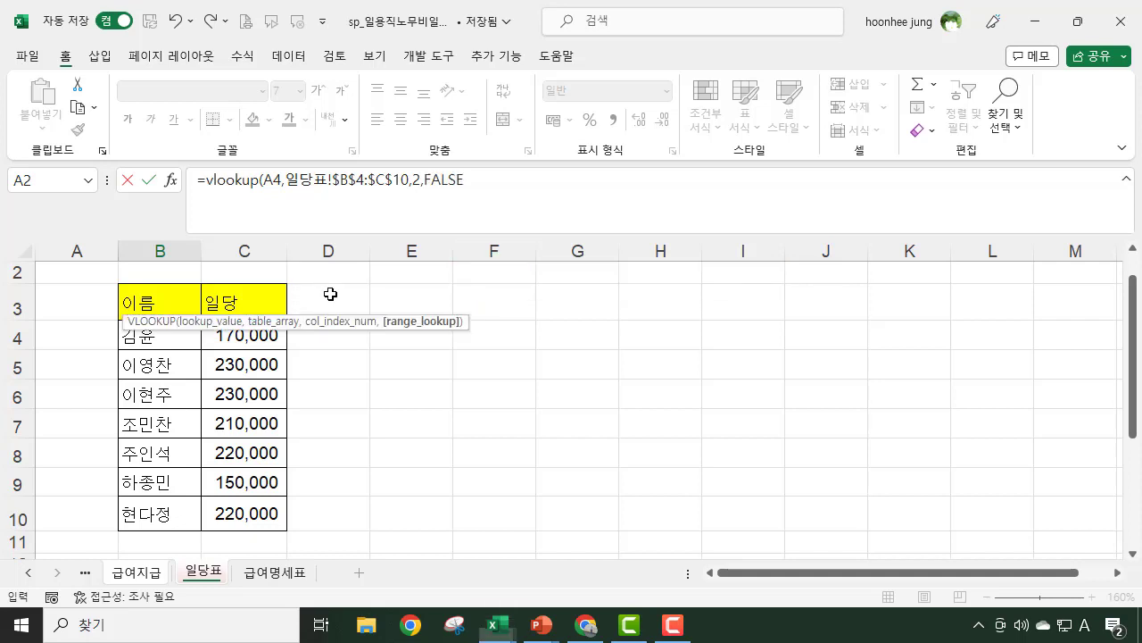
{"action": "left_click", "coordinate": [469, 180]}
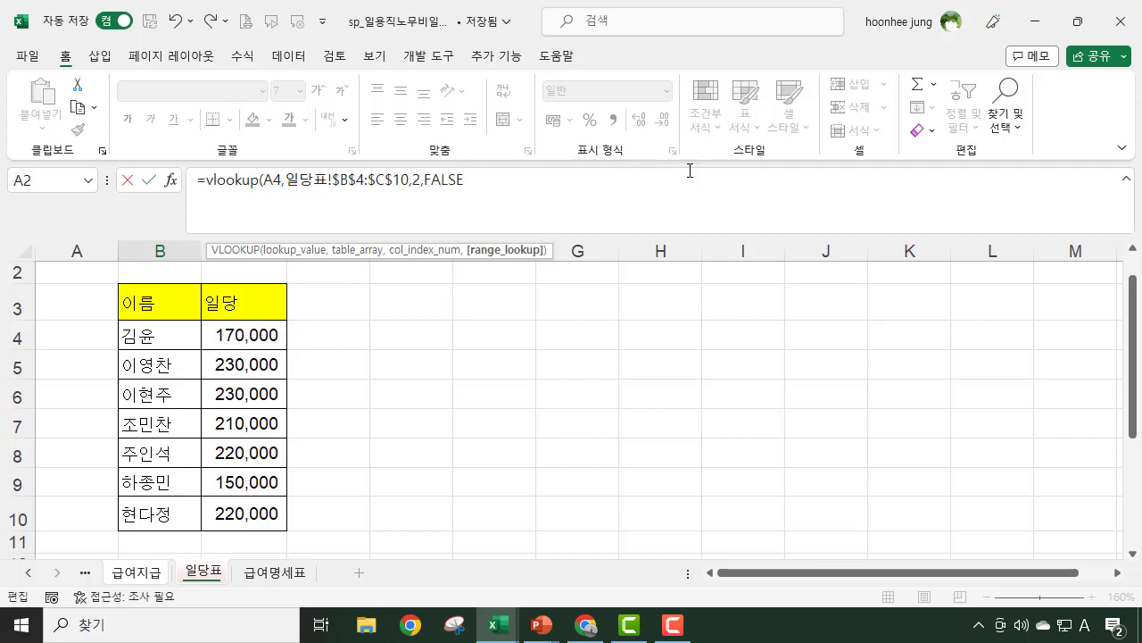
{"action": "type", "text": ")"}
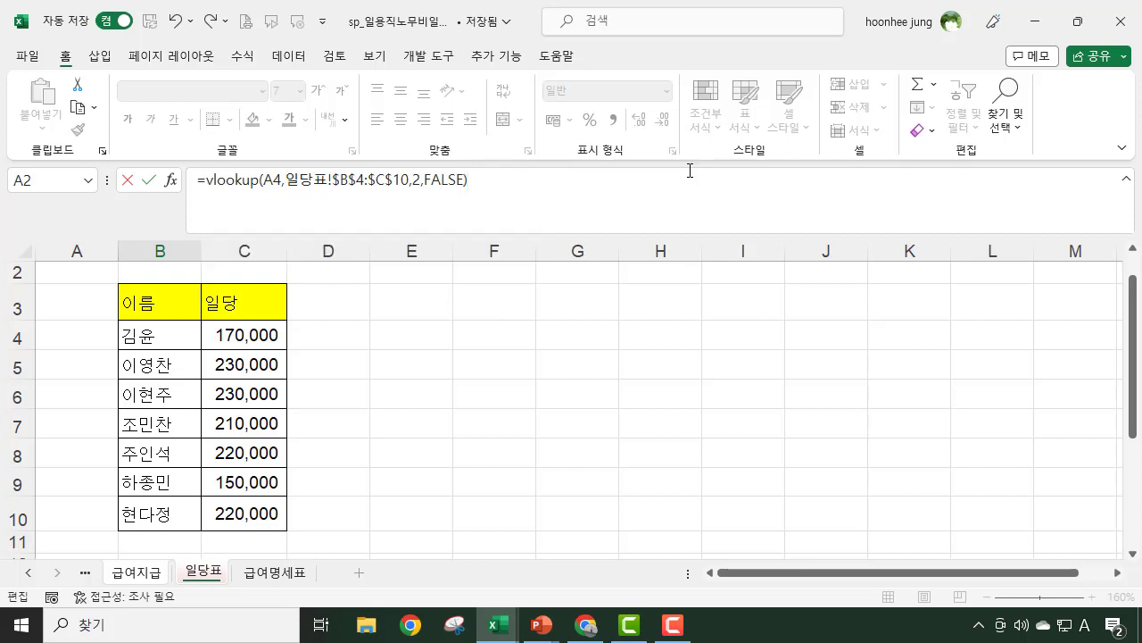
{"action": "key", "text": "Return"}
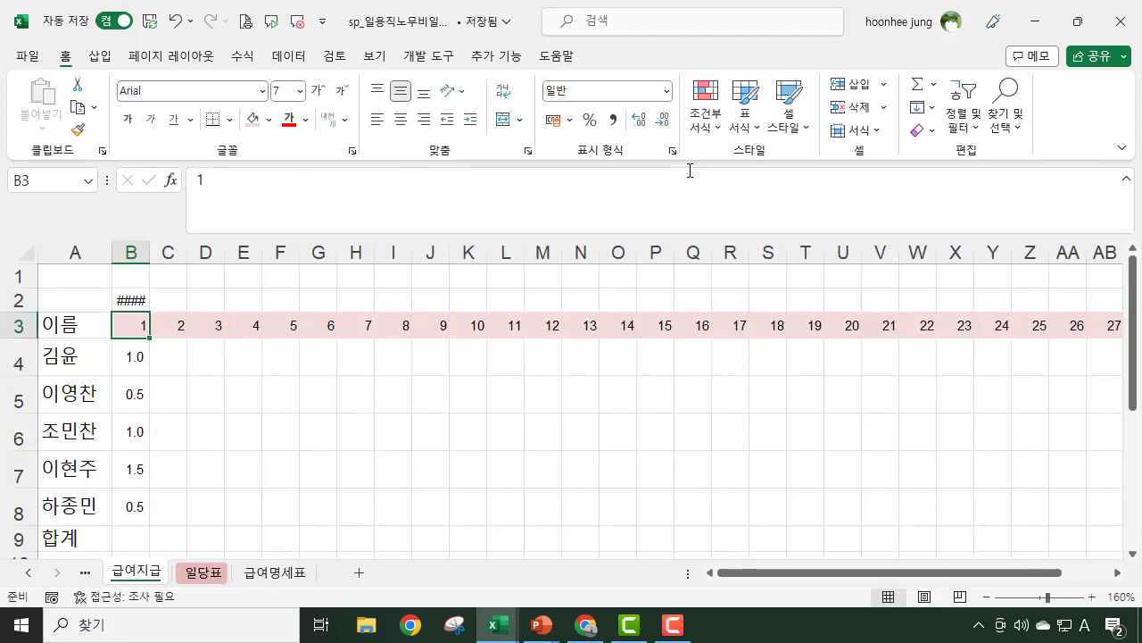
{"action": "left_click", "coordinate": [137, 300]}
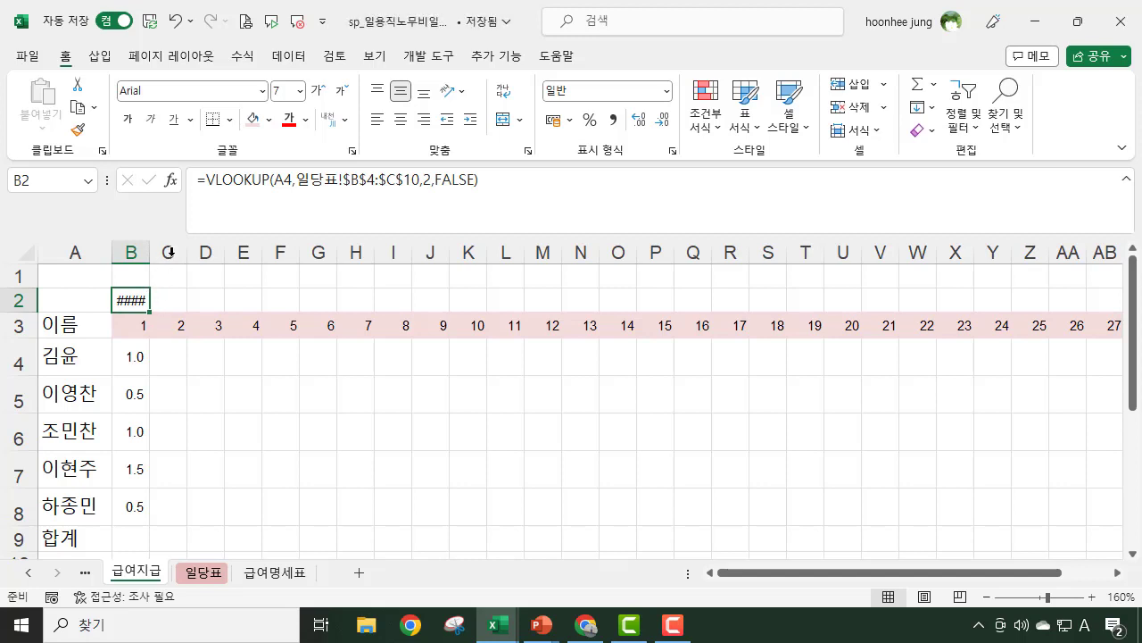
- Set B2 to font size 6, widen column B and apply comma style to show 170,000
{"action": "left_click", "coordinate": [300, 91]}
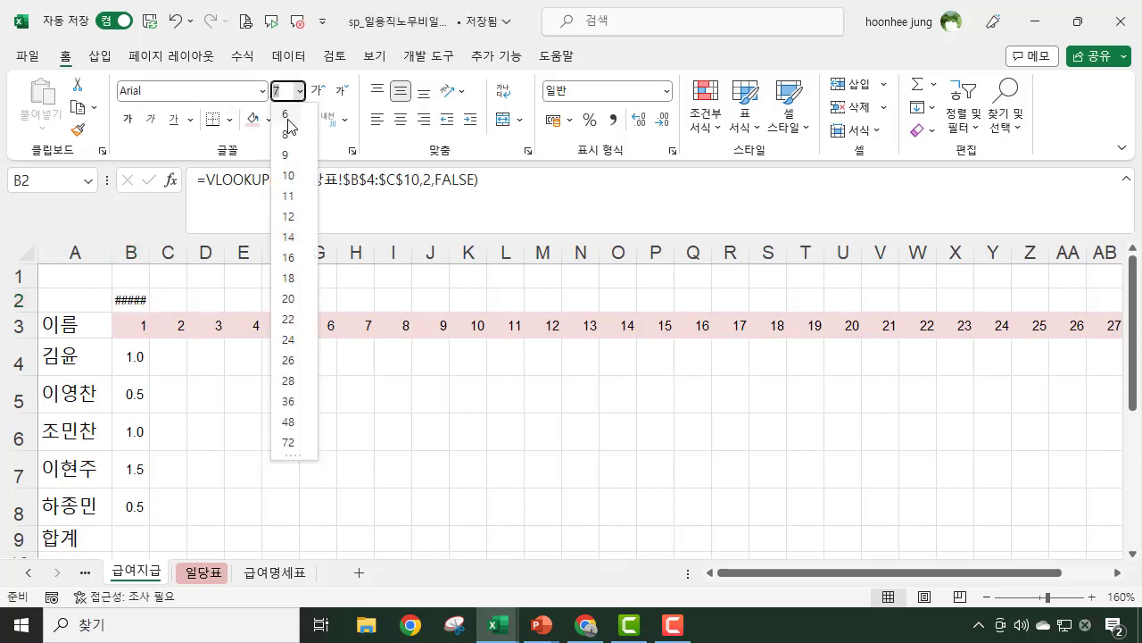
{"action": "left_click", "coordinate": [287, 118]}
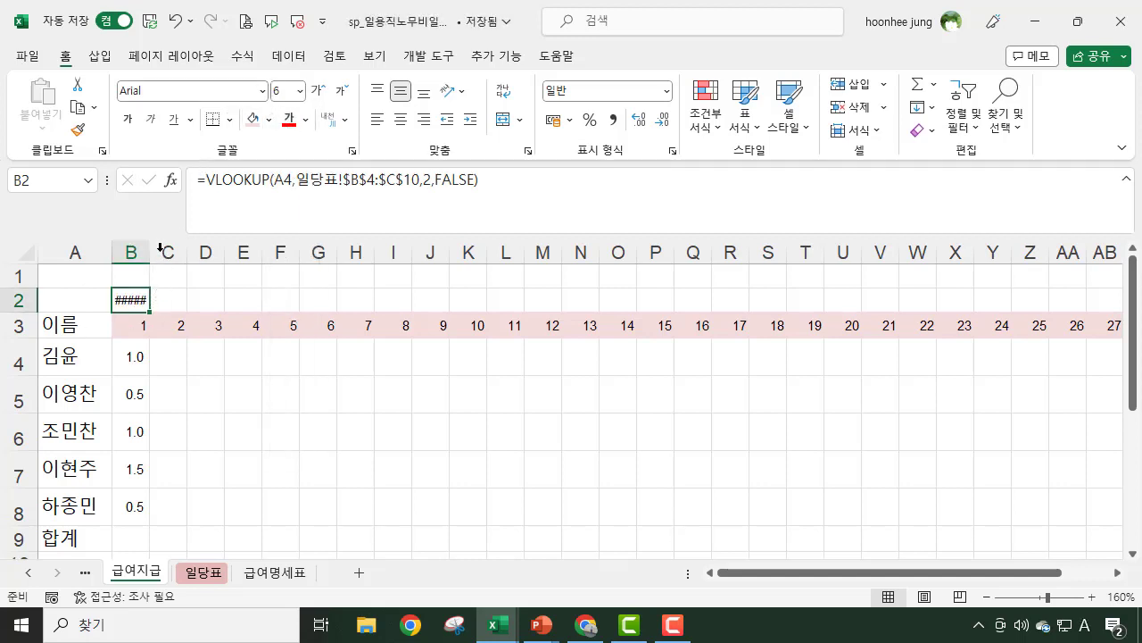
{"action": "left_click_drag", "start_coordinate": [151, 250], "coordinate": [191, 250]}
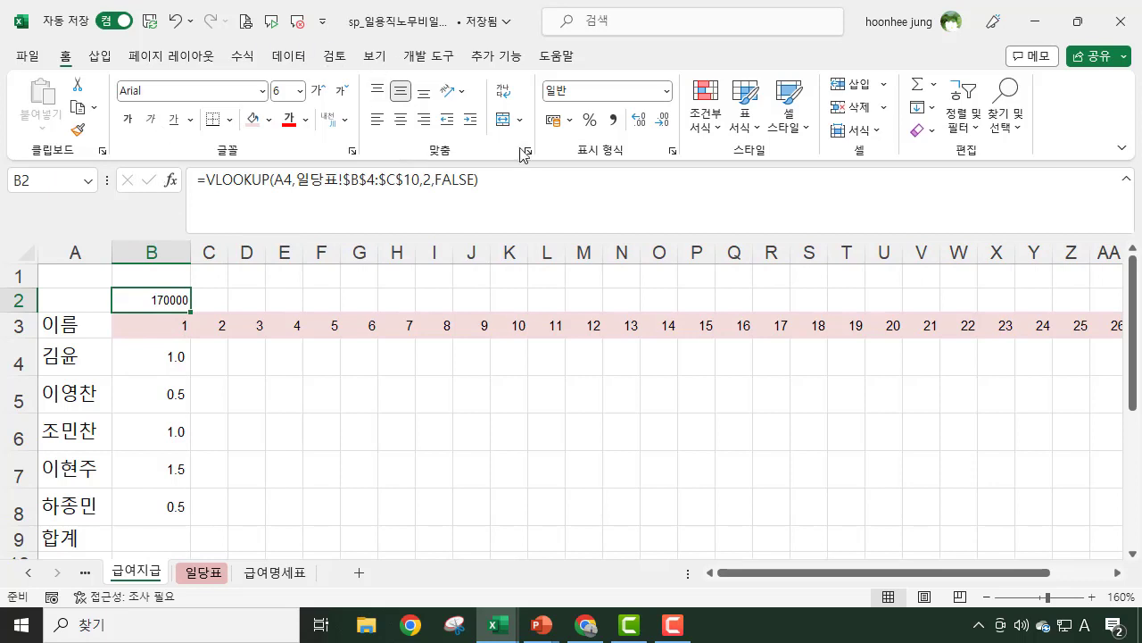
{"action": "left_click", "coordinate": [612, 120]}
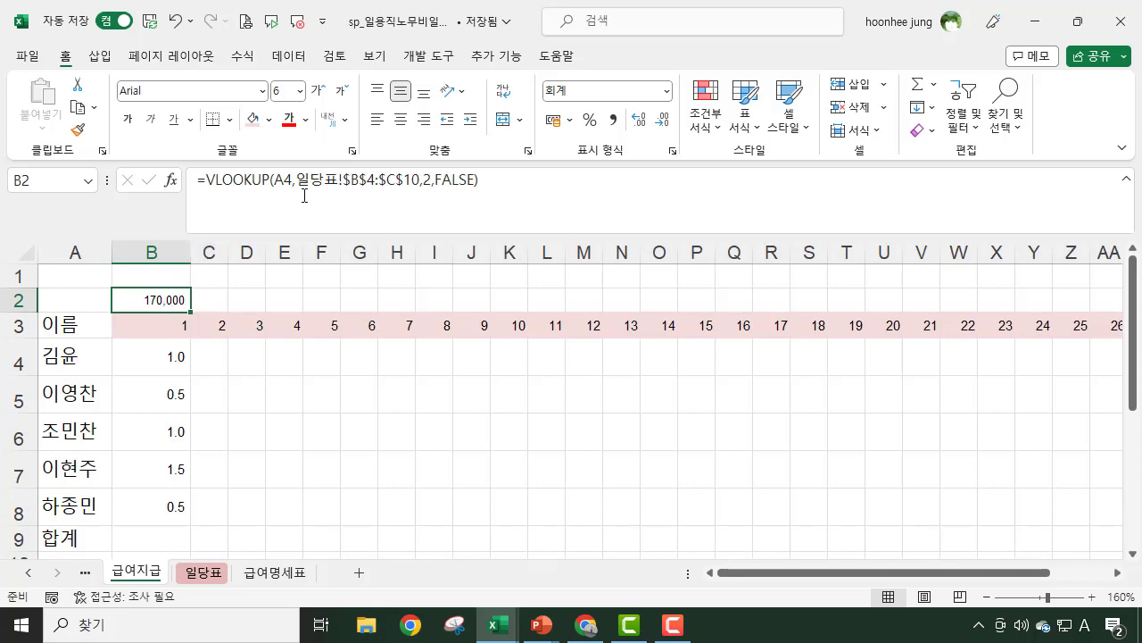
- Go over the names in column A and day counts in column B, then review B2's VLOOKUP
{"action": "left_click", "coordinate": [69, 399]}
{"action": "left_click", "coordinate": [71, 435]}
{"action": "left_click", "coordinate": [68, 466]}
{"action": "left_click", "coordinate": [64, 499]}
{"action": "left_click", "coordinate": [171, 390]}
{"action": "left_click", "coordinate": [169, 439]}
{"action": "left_click", "coordinate": [153, 481]}
{"action": "left_click", "coordinate": [156, 498]}
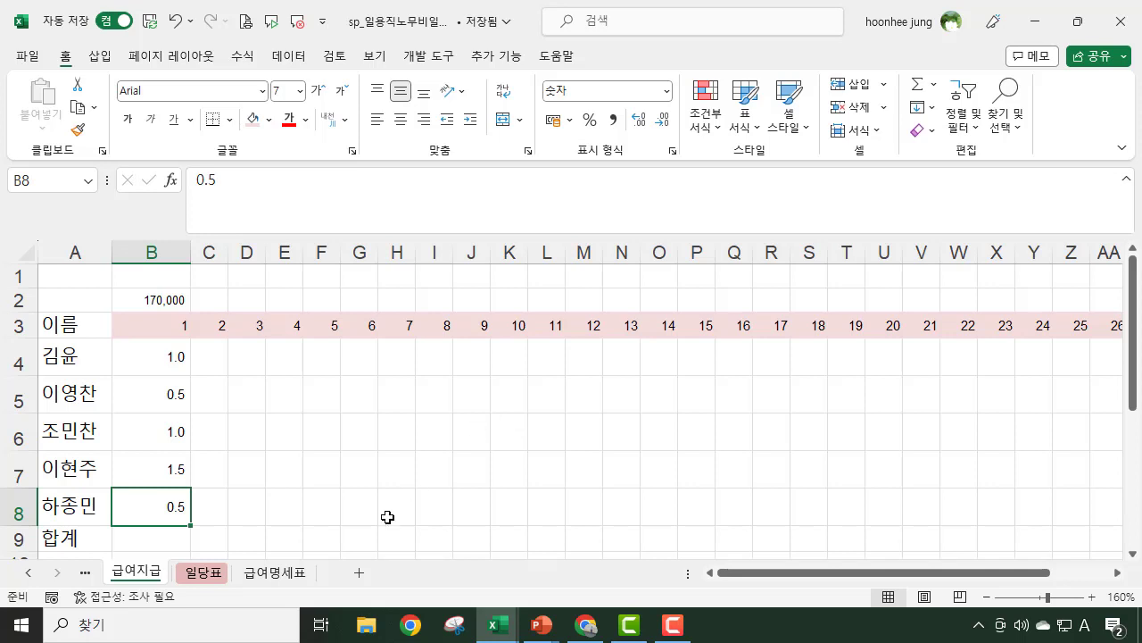
{"action": "left_click", "coordinate": [371, 475]}
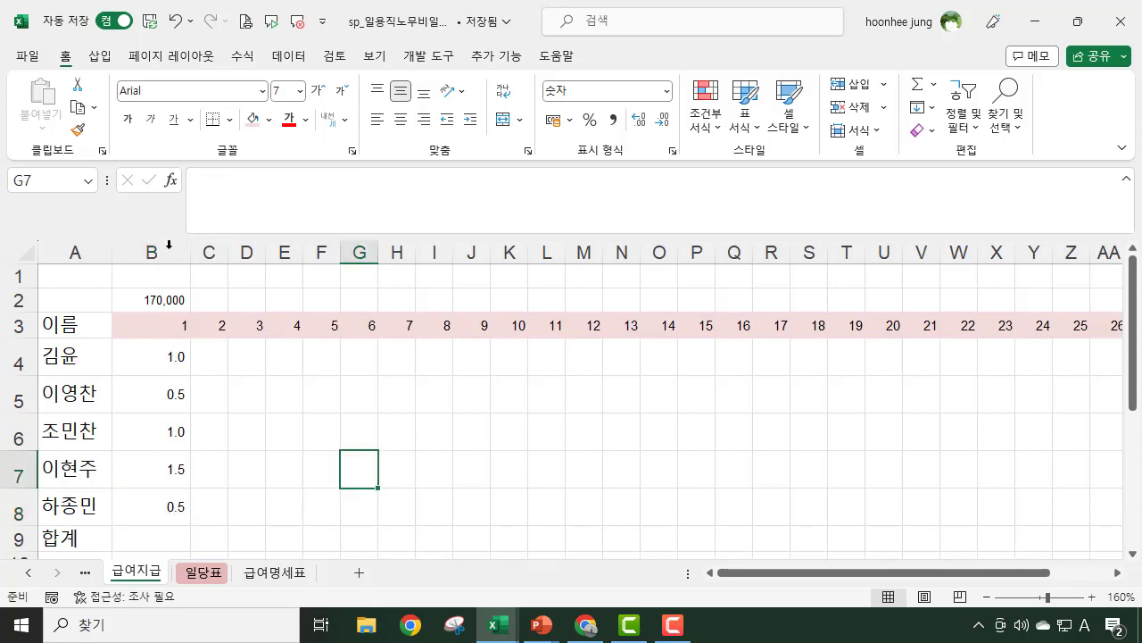
{"action": "left_click", "coordinate": [153, 297]}
{"action": "left_click", "coordinate": [153, 358]}
{"action": "left_click", "coordinate": [166, 297]}
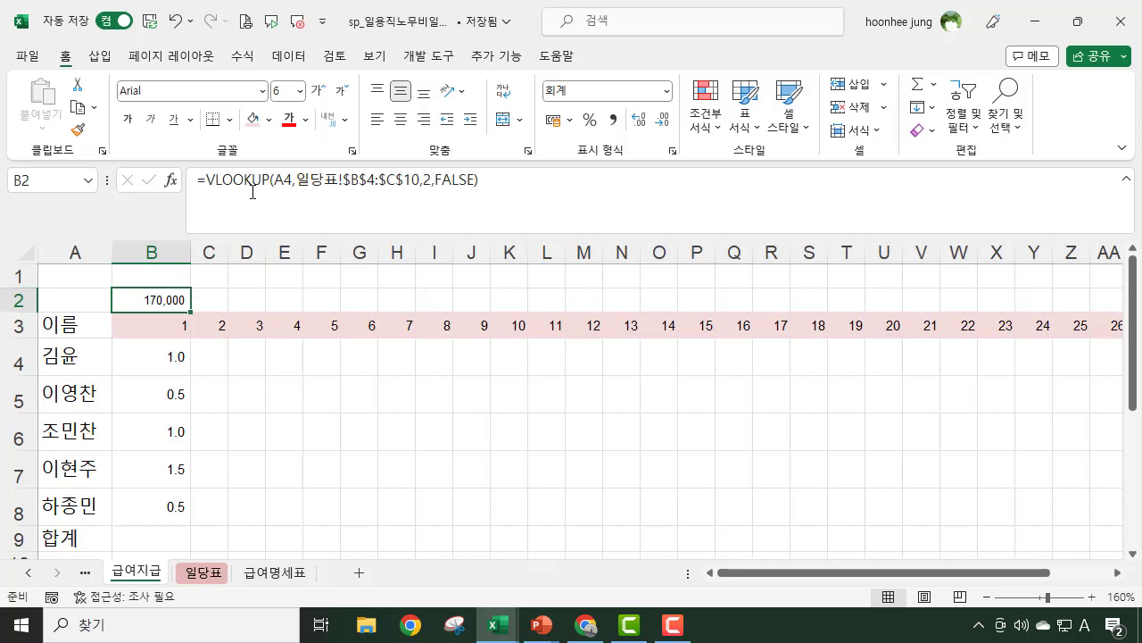
- Replace A4 in B2's VLOOKUP with a braced array of the five employee names and commit
{"action": "left_click", "coordinate": [292, 178]}
{"action": "left_click_drag", "start_coordinate": [291, 178], "coordinate": [273, 179]}
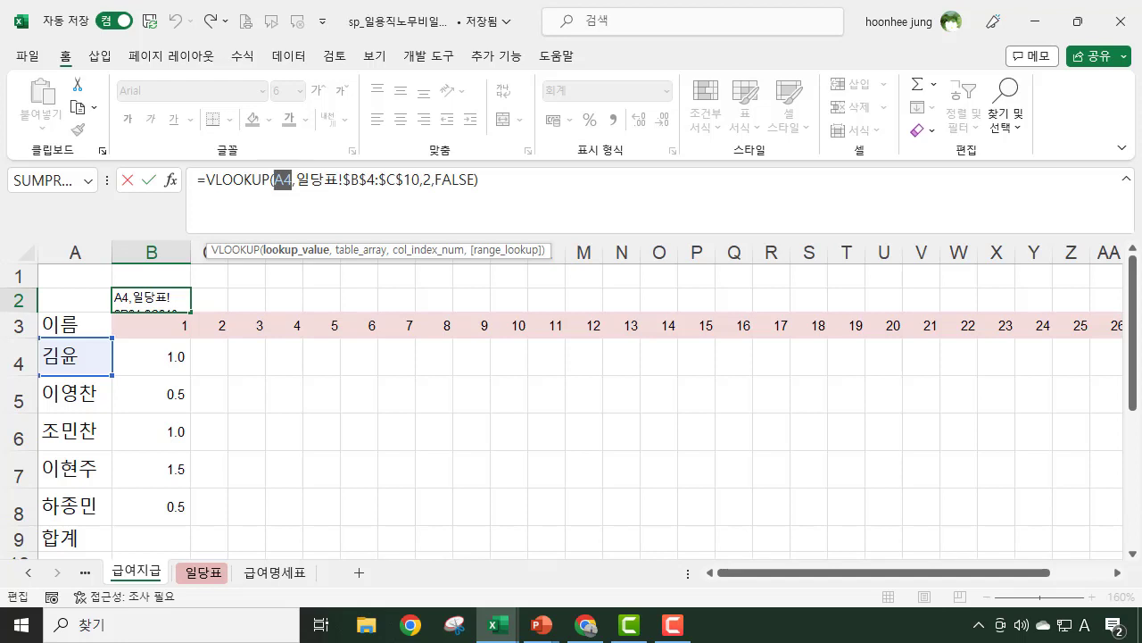
{"action": "type", "text": "{"}
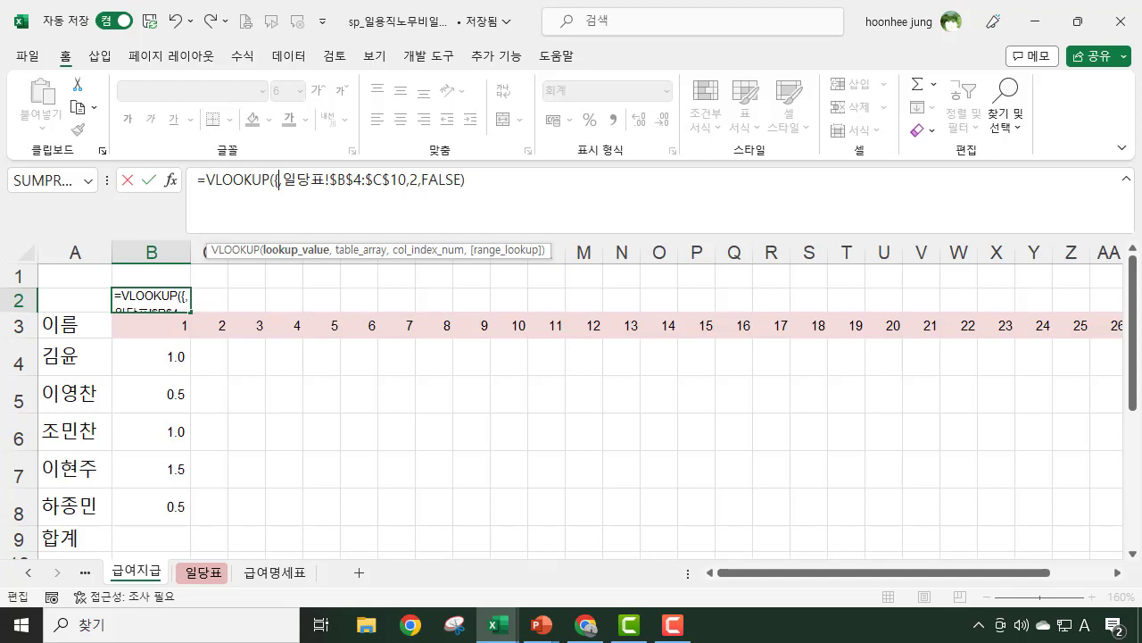
{"action": "type", "text": "\"ㄷ"}
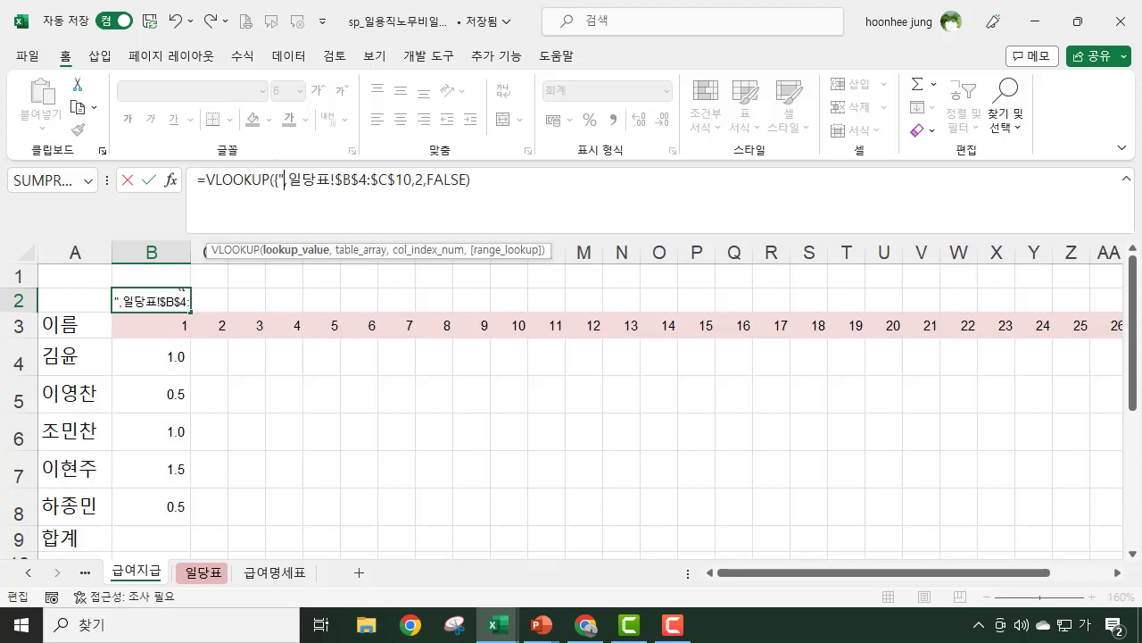
{"action": "key", "text": "BackSpace"}
{"action": "type", "text": "rla"}
{"action": "key", "text": "BackSpace"}
{"action": "key", "text": "BackSpace"}
{"action": "key", "text": "BackSpace"}
{"action": "key", "text": "Hangul"}
{"action": "type", "text": "ㄱ김윤\""}
{"action": "type", "text": ","}
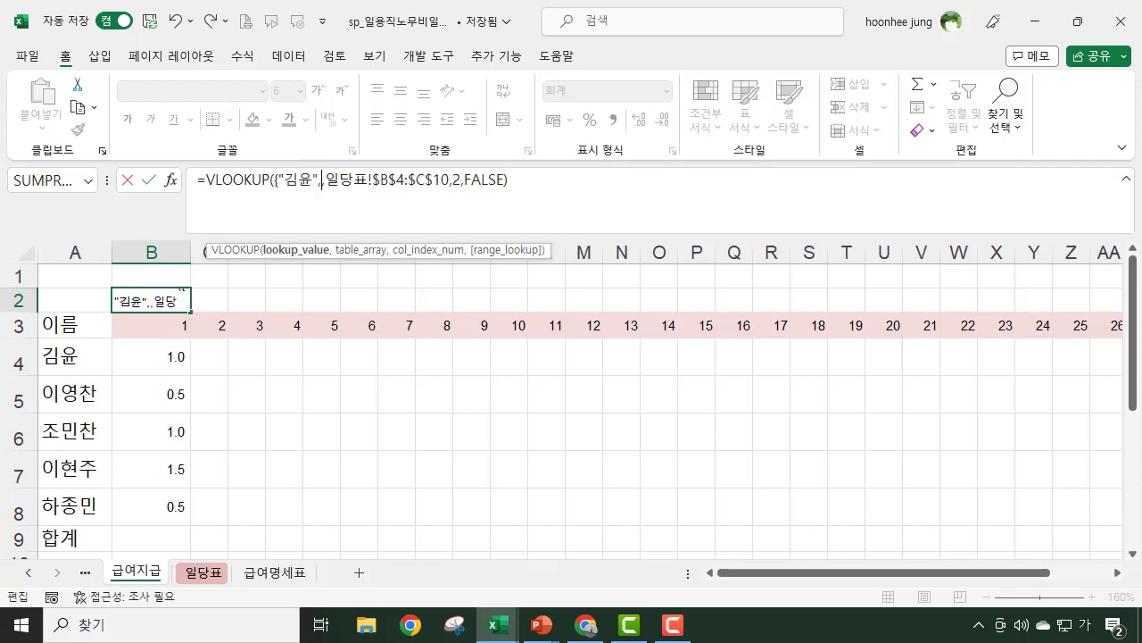
{"action": "type", "text": "\""}
{"action": "type", "text": "이영찬"}
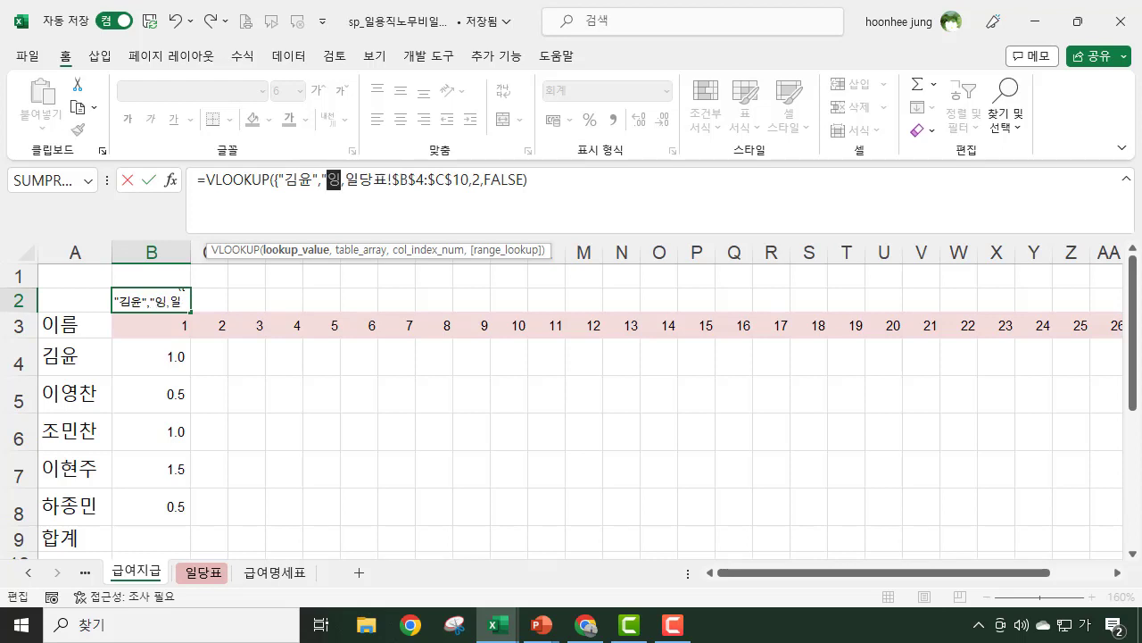
{"action": "type", "text": "\","}
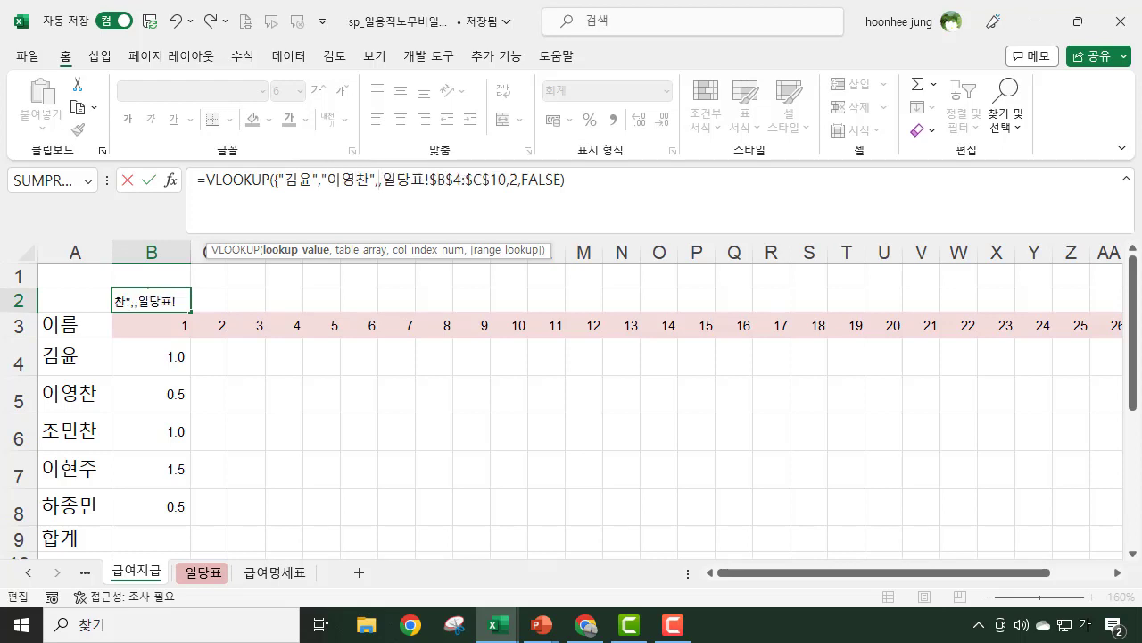
{"action": "type", "text": "\""}
{"action": "type", "text": "조민찬"}
{"action": "type", "text": "\",\""}
{"action": "type", "text": "이현주"}
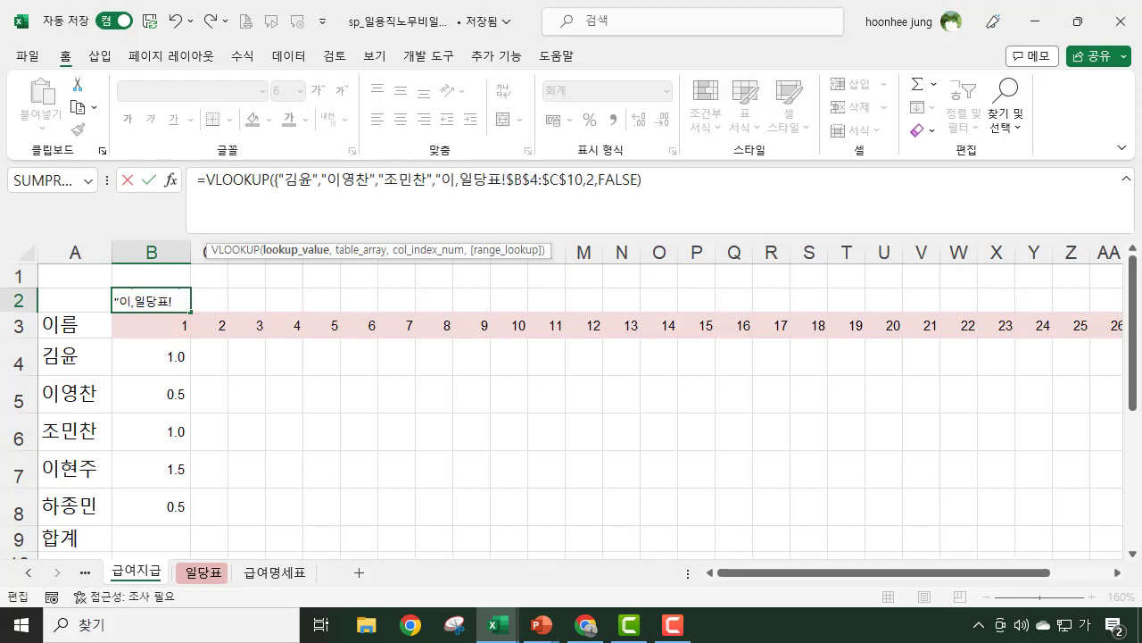
{"action": "type", "text": "\","}
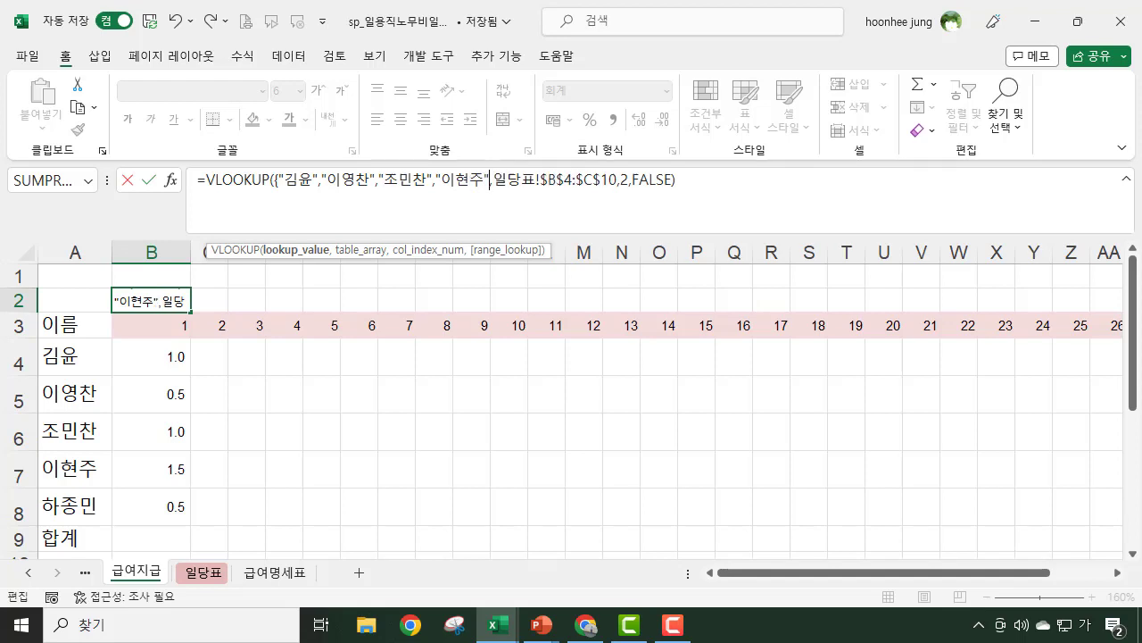
{"action": "type", "text": "\"하종ㅁ"}
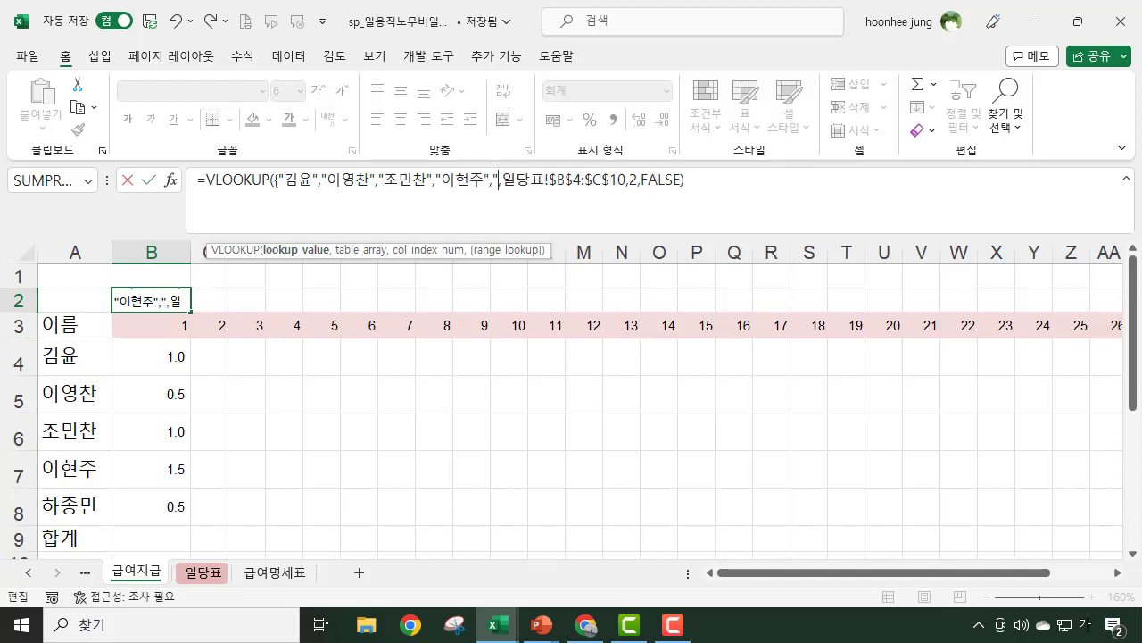
{"action": "type", "text": "민\""}
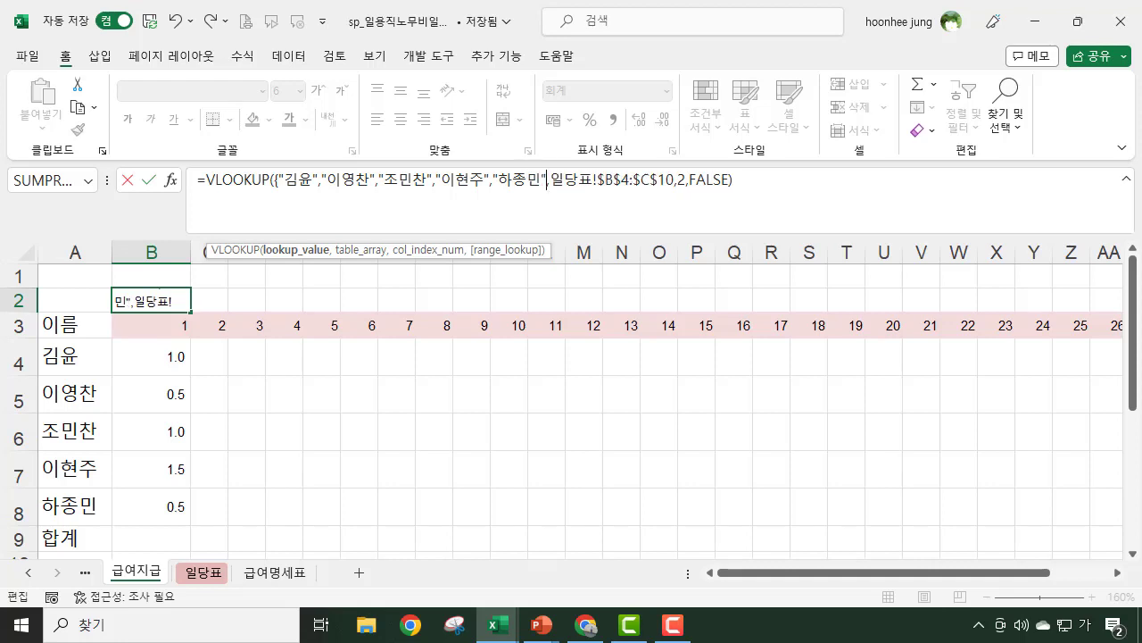
{"action": "type", "text": "}"}
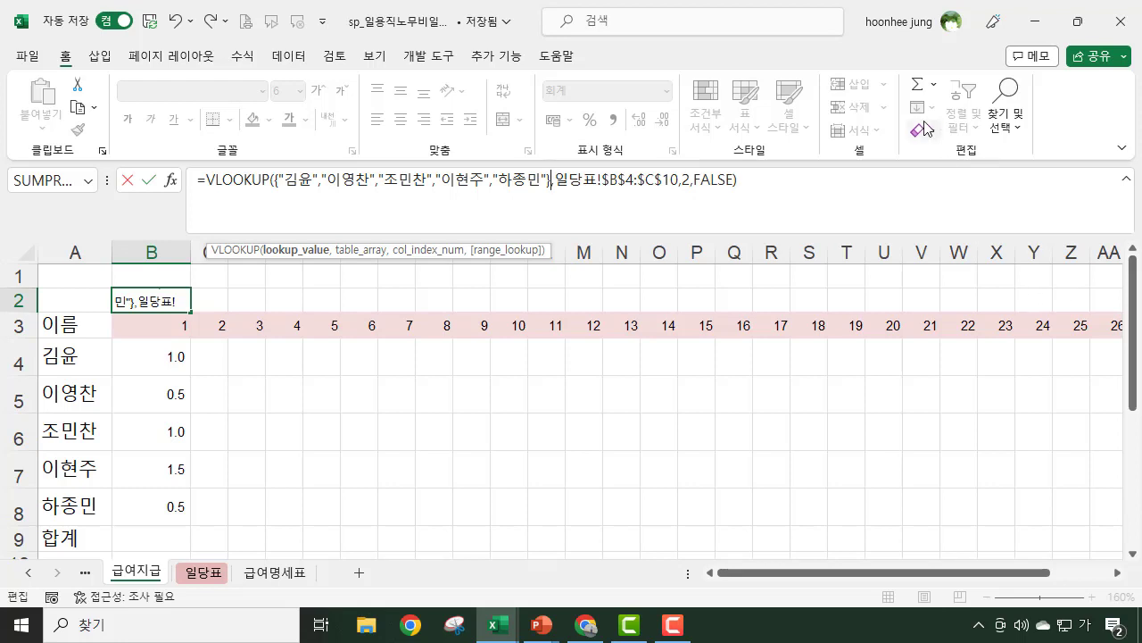
{"action": "left_click", "coordinate": [754, 186]}
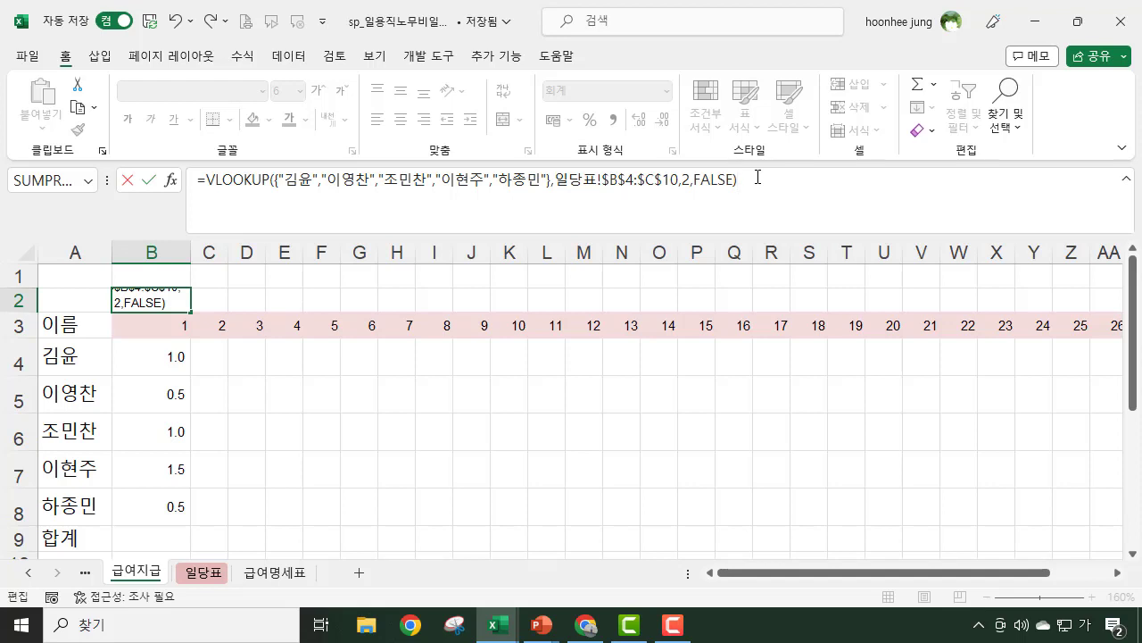
{"action": "key", "text": "Return"}
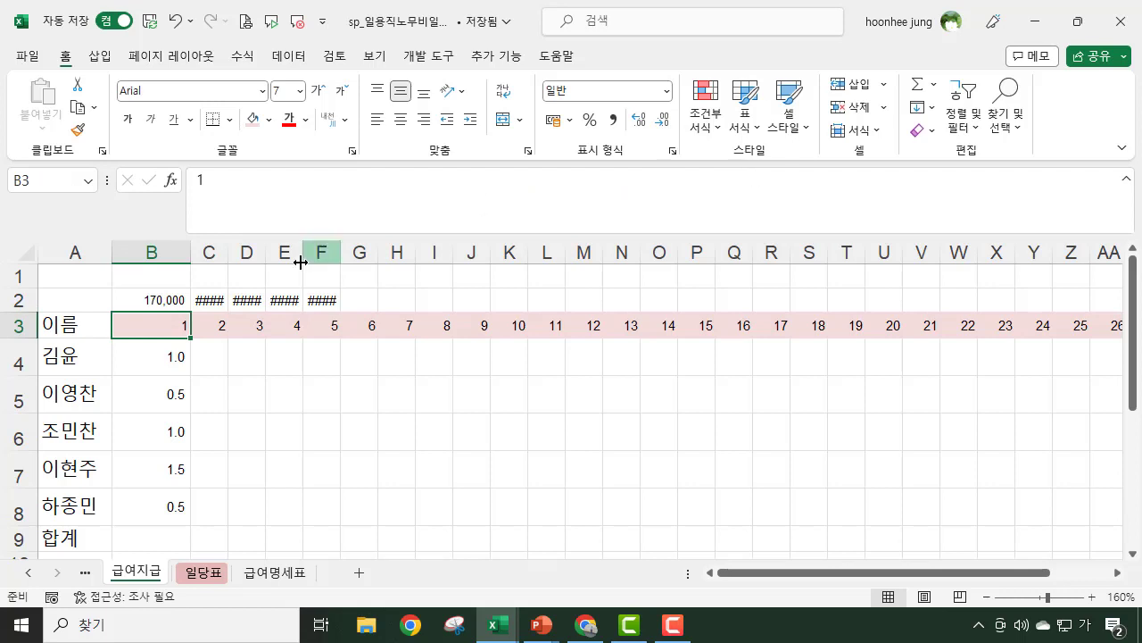
- Widen columns C through F so the spilled wages display fully
{"action": "left_click_drag", "start_coordinate": [211, 252], "coordinate": [340, 248]}
{"action": "left_click_drag", "start_coordinate": [340, 252], "coordinate": [413, 251]}
{"action": "left_click", "coordinate": [732, 393]}
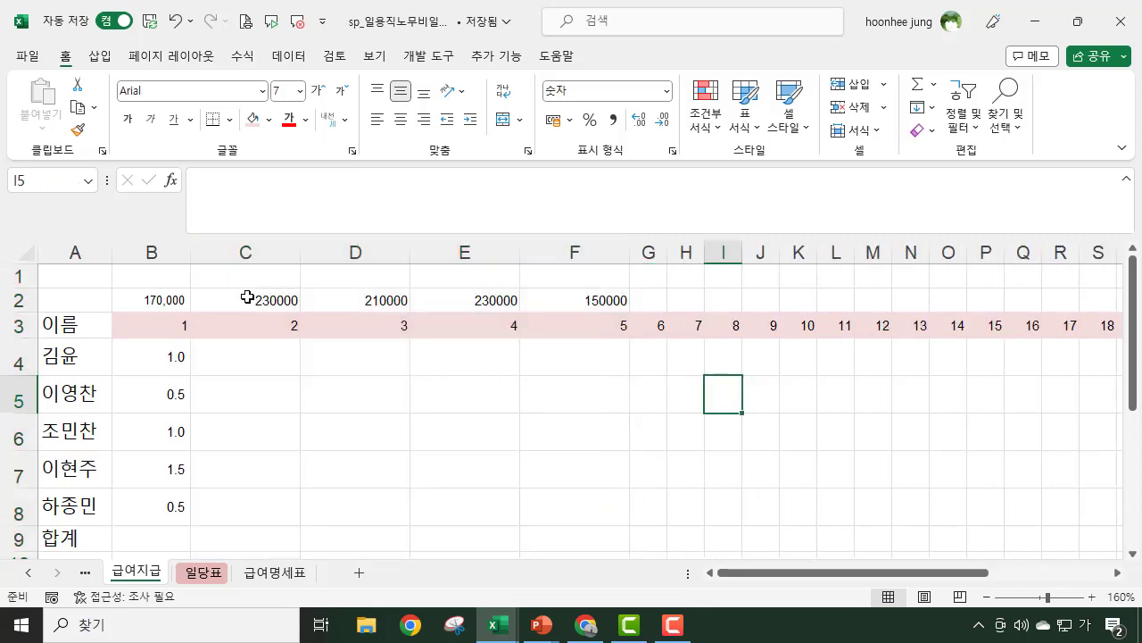
- Check the spilled wages 230000, 210000, 230000 and 150000 in C2:F2 against the 일당표 sheet
{"action": "left_click", "coordinate": [119, 296]}
{"action": "key", "text": "ctrl+shift+Right"}
{"action": "left_click", "coordinate": [279, 304]}
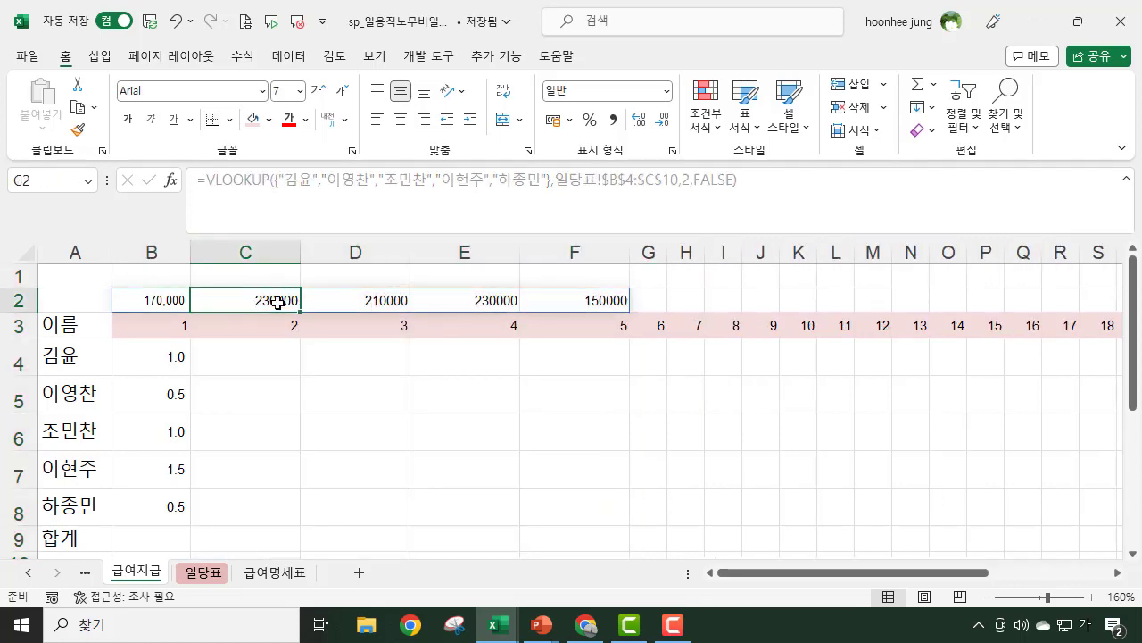
{"action": "left_click", "coordinate": [385, 300]}
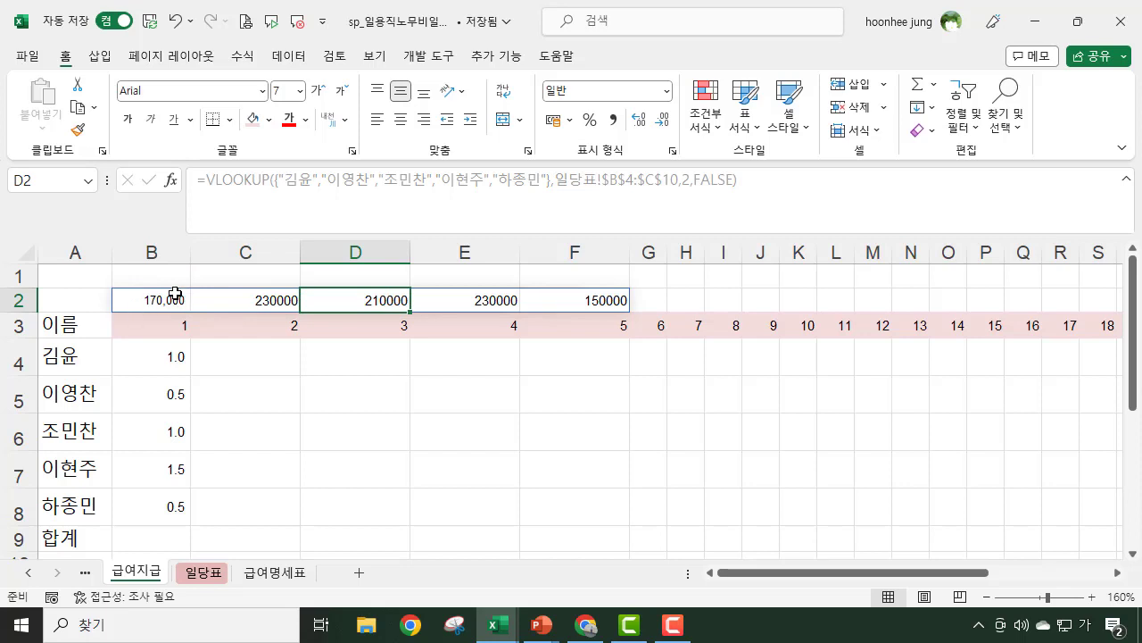
{"action": "left_click", "coordinate": [159, 298]}
{"action": "left_click", "coordinate": [269, 297]}
{"action": "left_click", "coordinate": [388, 298]}
{"action": "left_click", "coordinate": [484, 300]}
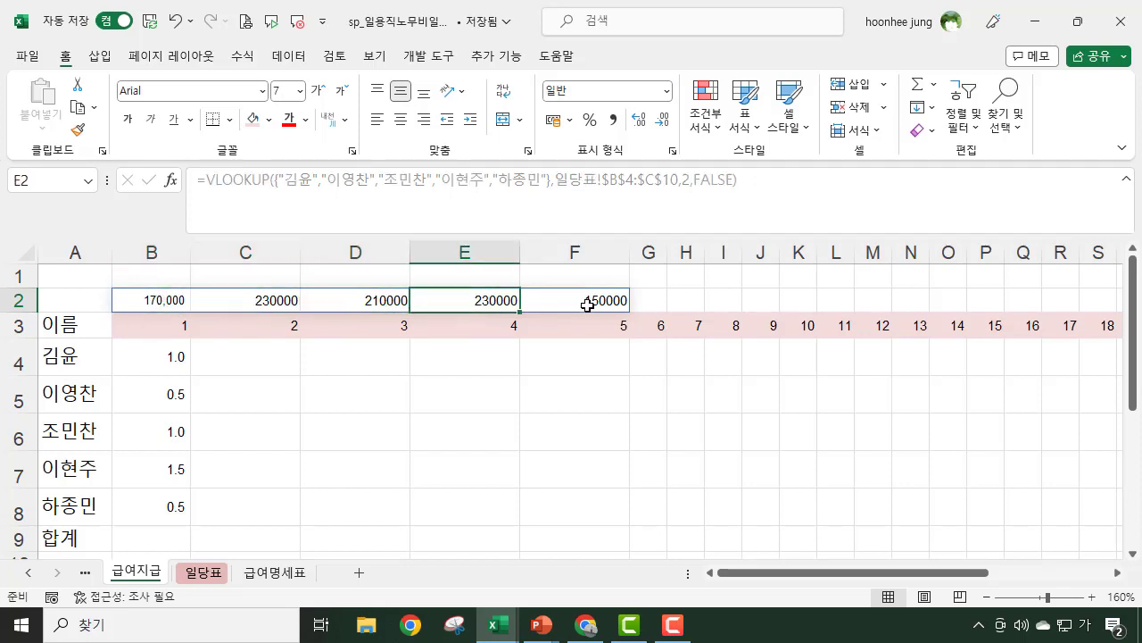
{"action": "left_click", "coordinate": [582, 305]}
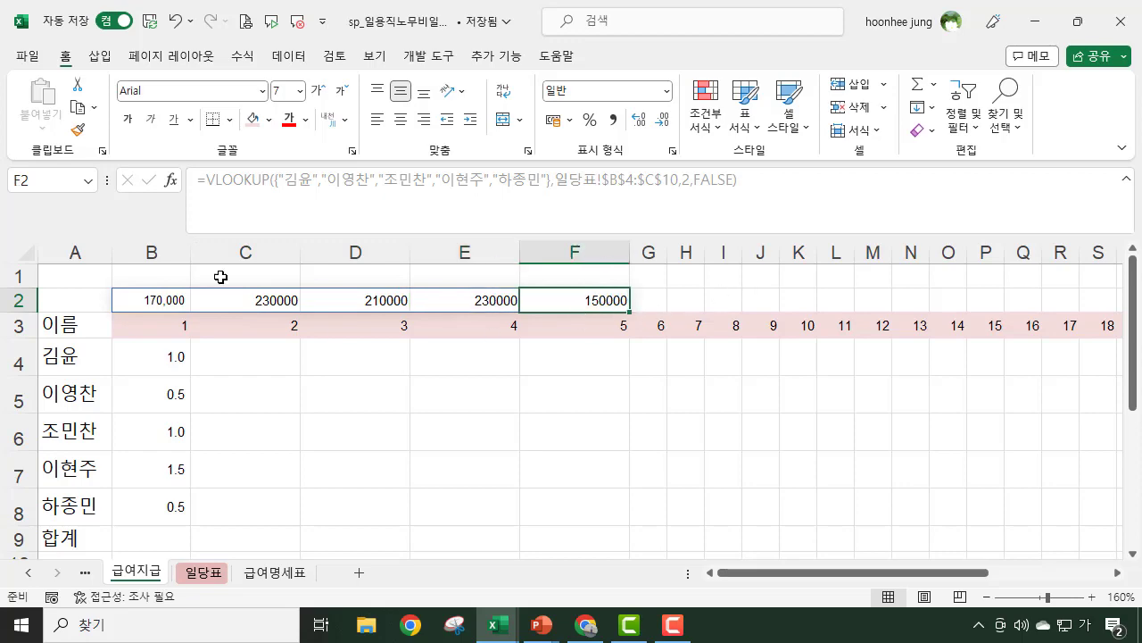
{"action": "left_click", "coordinate": [215, 577]}
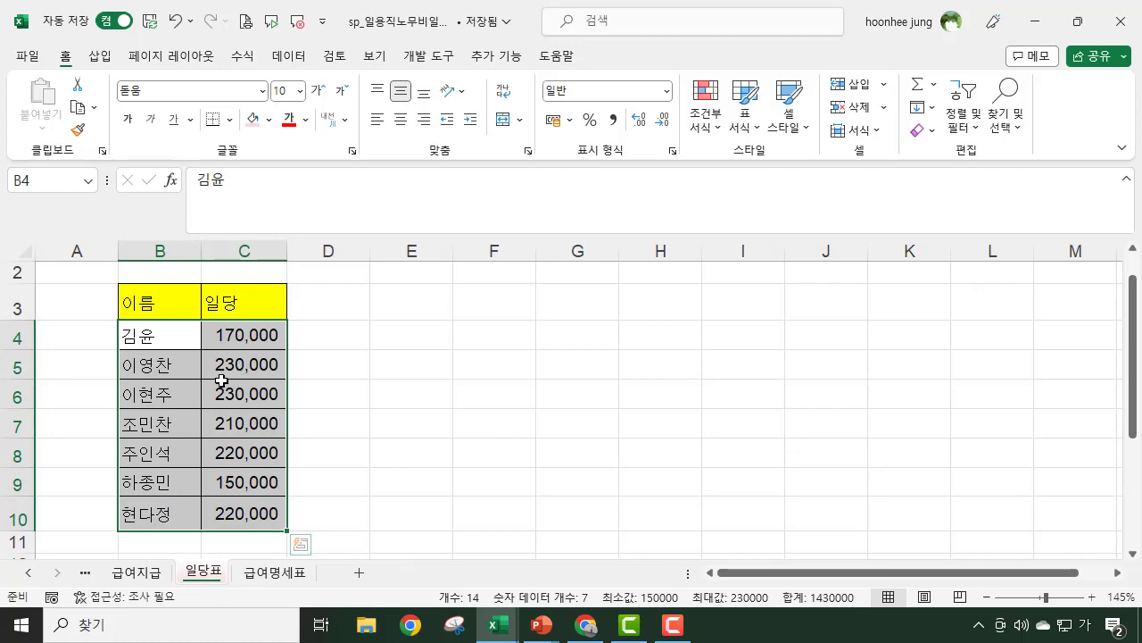
{"action": "left_click", "coordinate": [146, 572]}
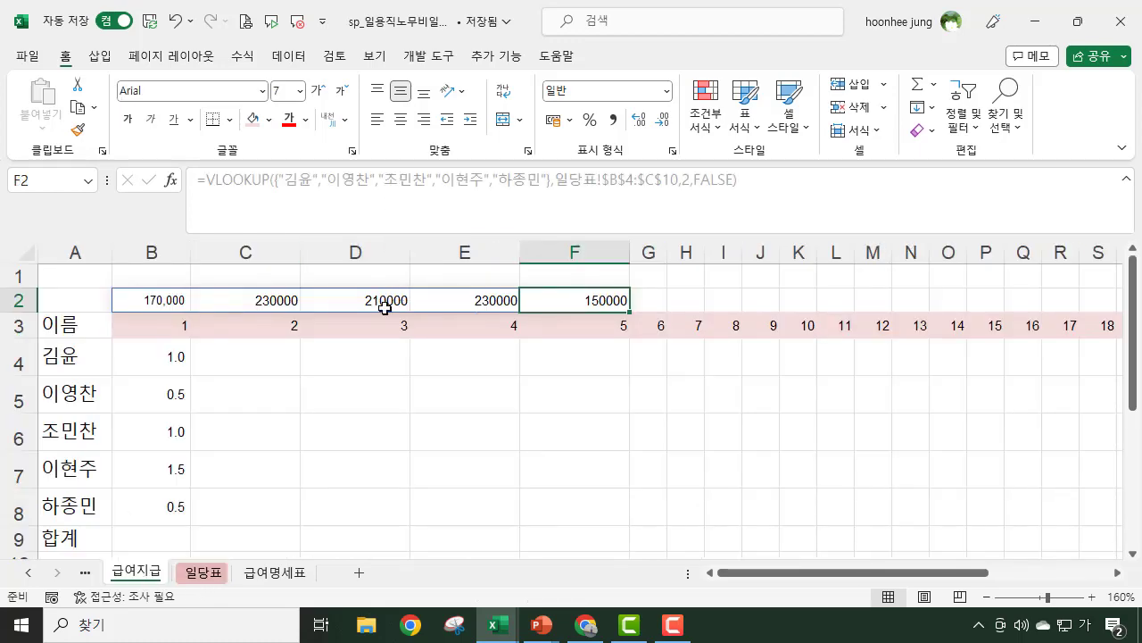
{"action": "left_click", "coordinate": [200, 574]}
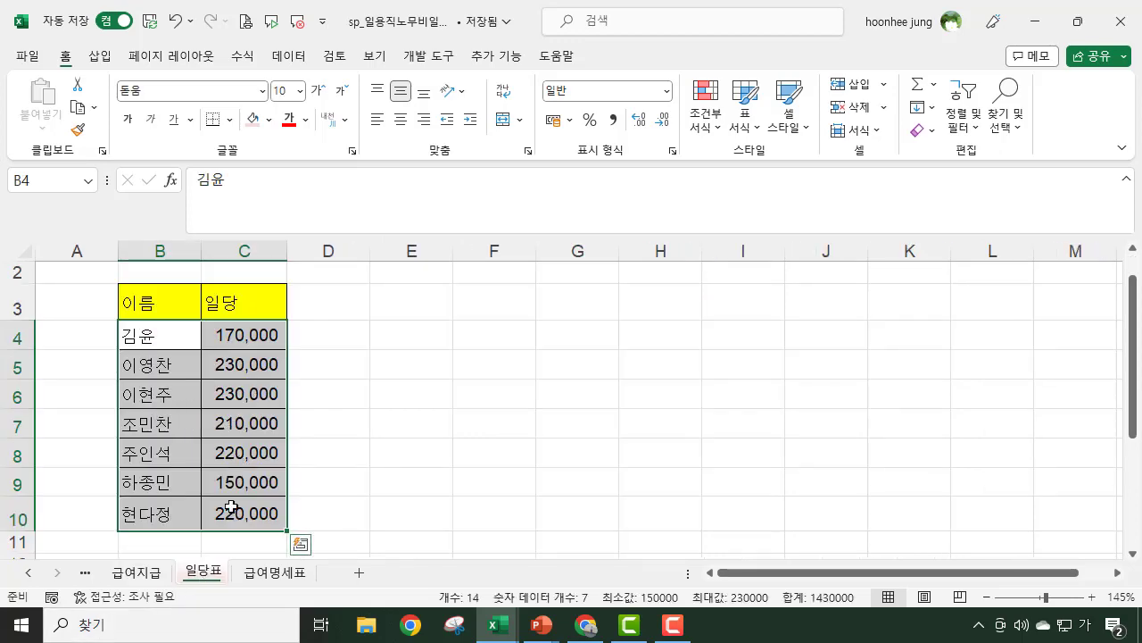
{"action": "left_click", "coordinate": [116, 573]}
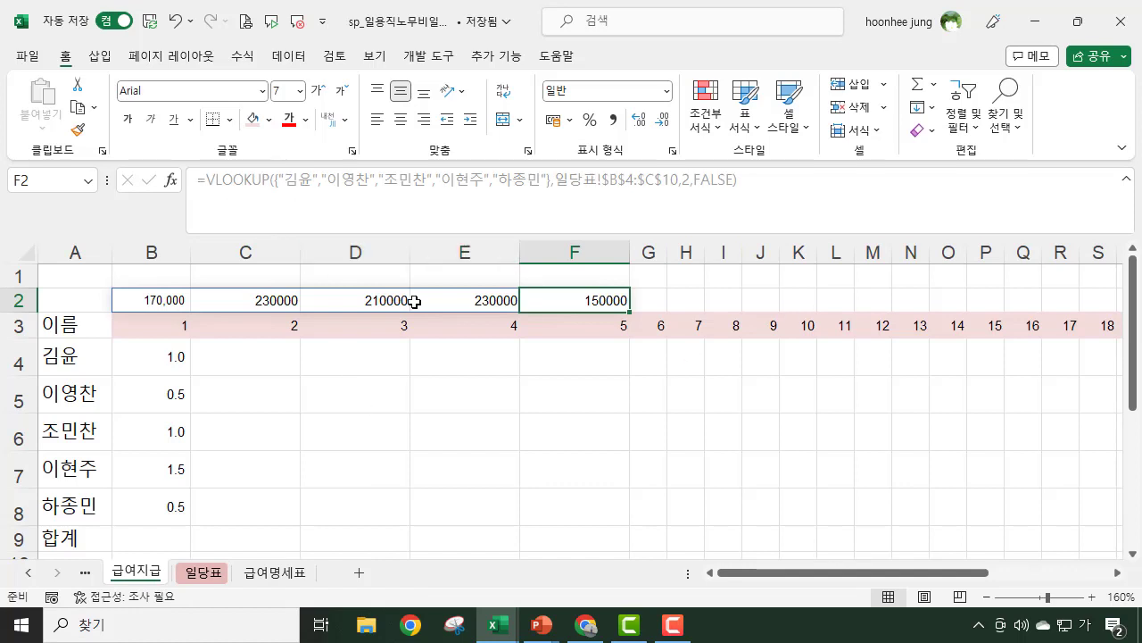
{"action": "left_click", "coordinate": [802, 303]}
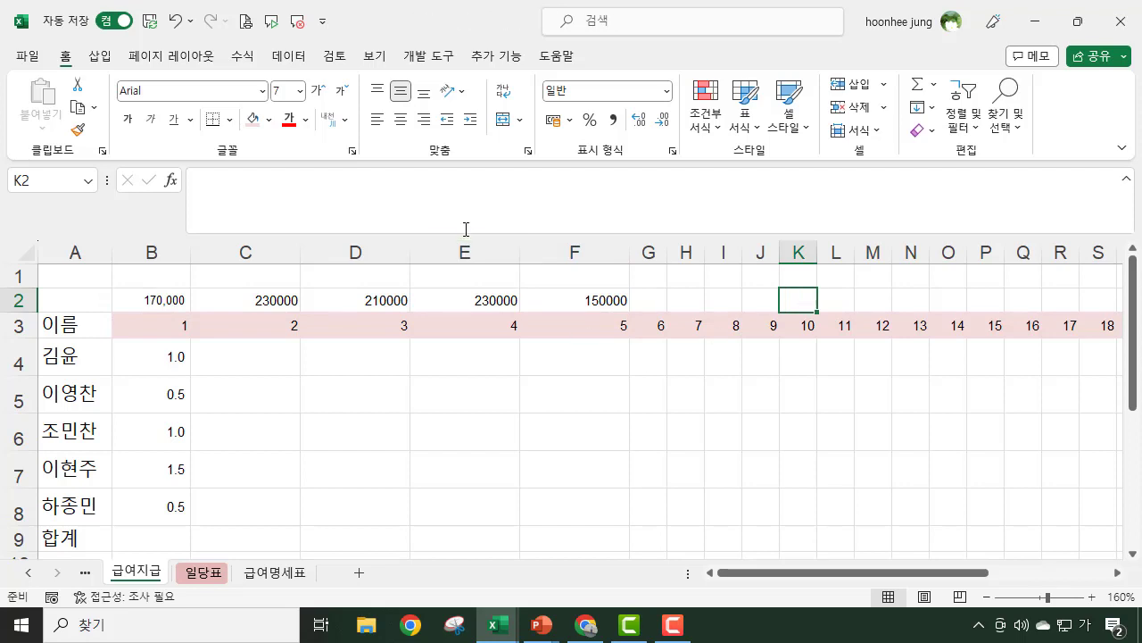
{"action": "mouse_move", "coordinate": [145, 300]}
{"action": "left_mouse_down"}
{"action": "mouse_move", "coordinate": [362, 286]}
{"action": "mouse_move", "coordinate": [164, 299]}
{"action": "left_mouse_up"}
{"action": "left_click", "coordinate": [164, 356]}
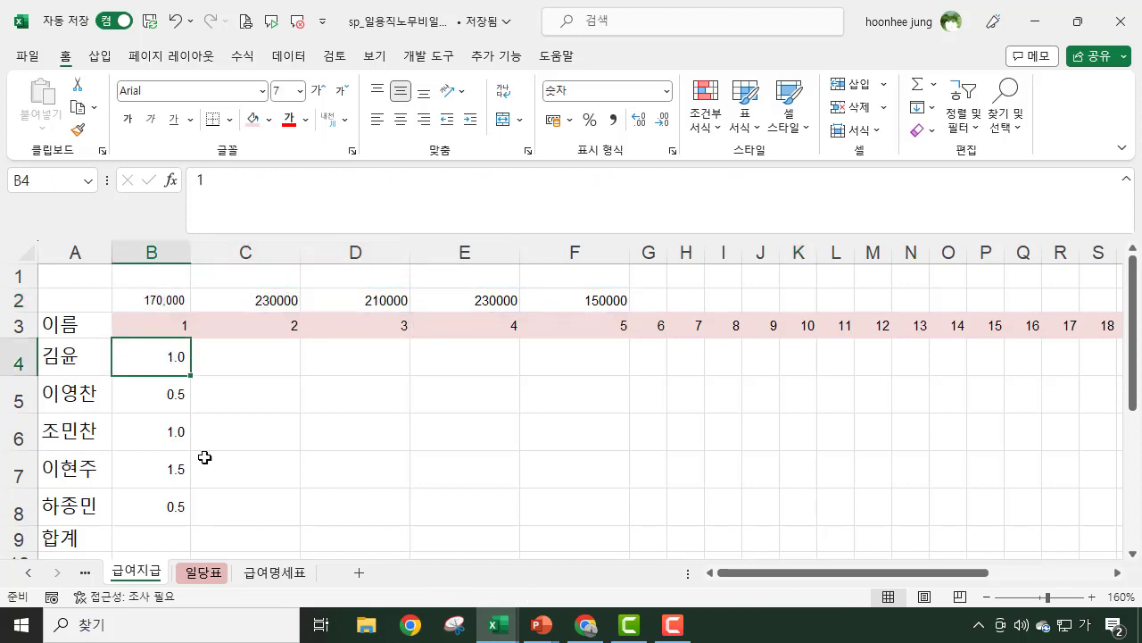
{"action": "left_click", "coordinate": [264, 296]}
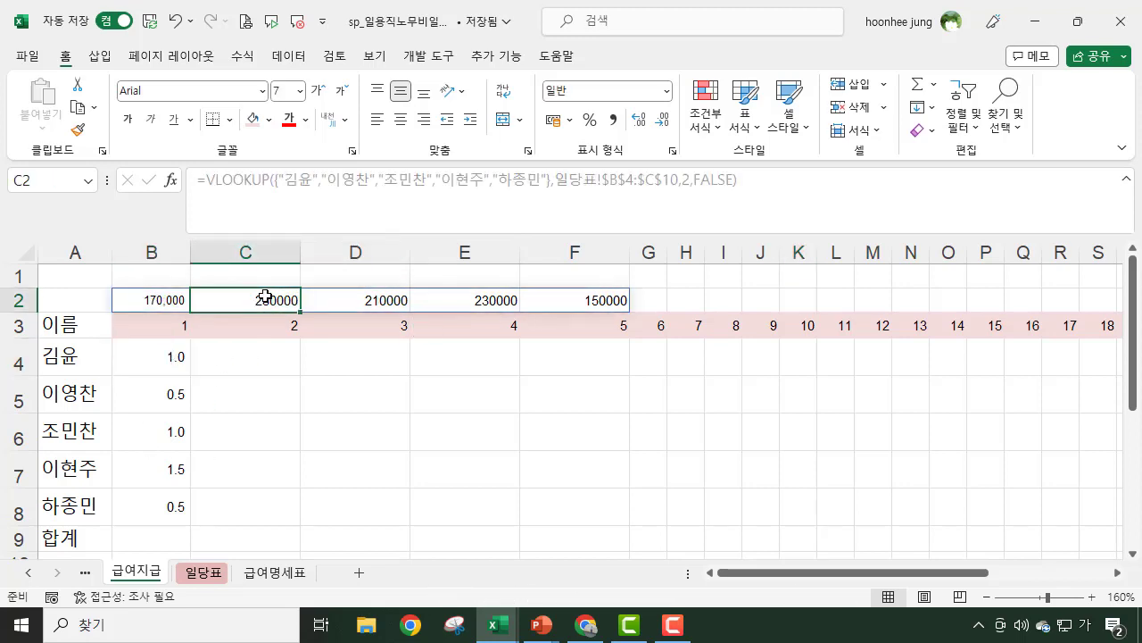
{"action": "left_click", "coordinate": [172, 395]}
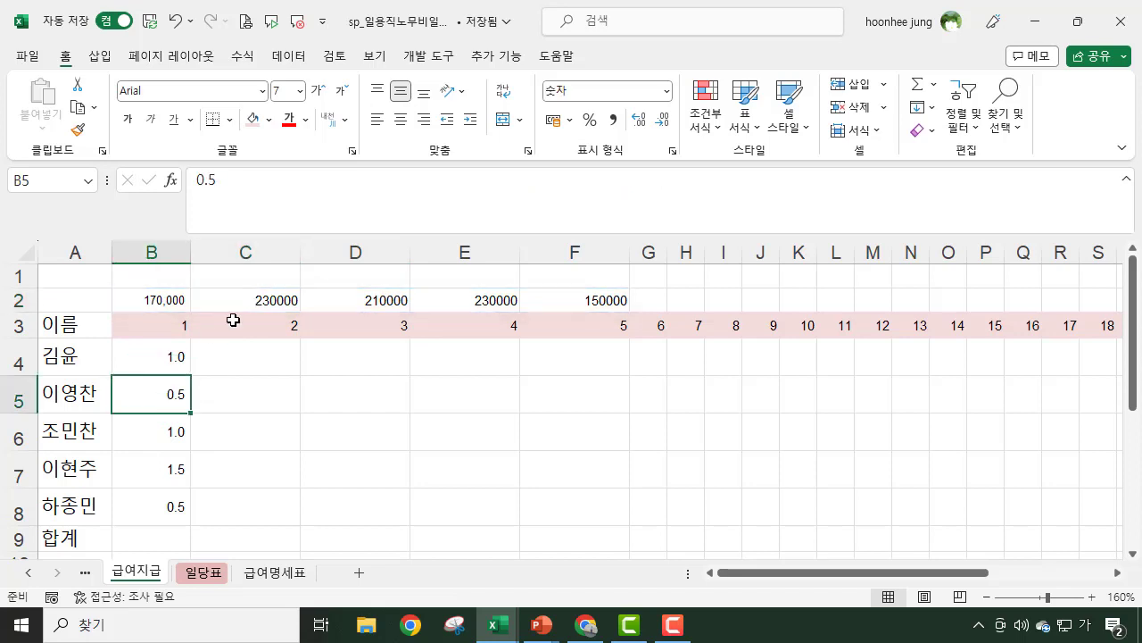
{"action": "left_click", "coordinate": [404, 301]}
{"action": "left_click", "coordinate": [168, 435]}
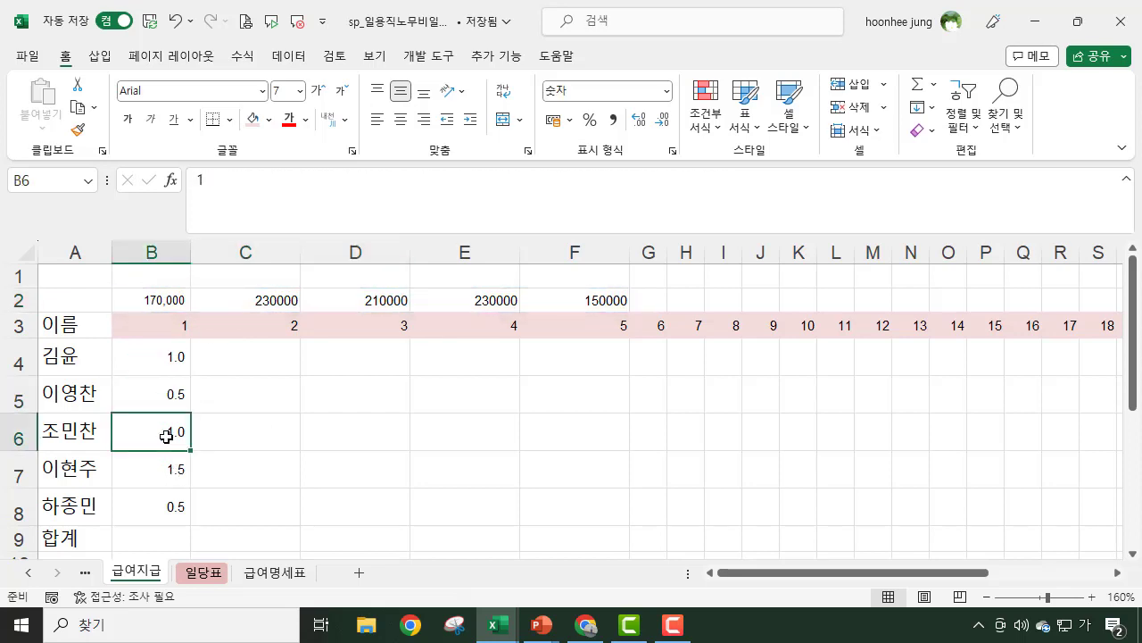
{"action": "left_click", "coordinate": [490, 299]}
{"action": "left_click", "coordinate": [172, 468]}
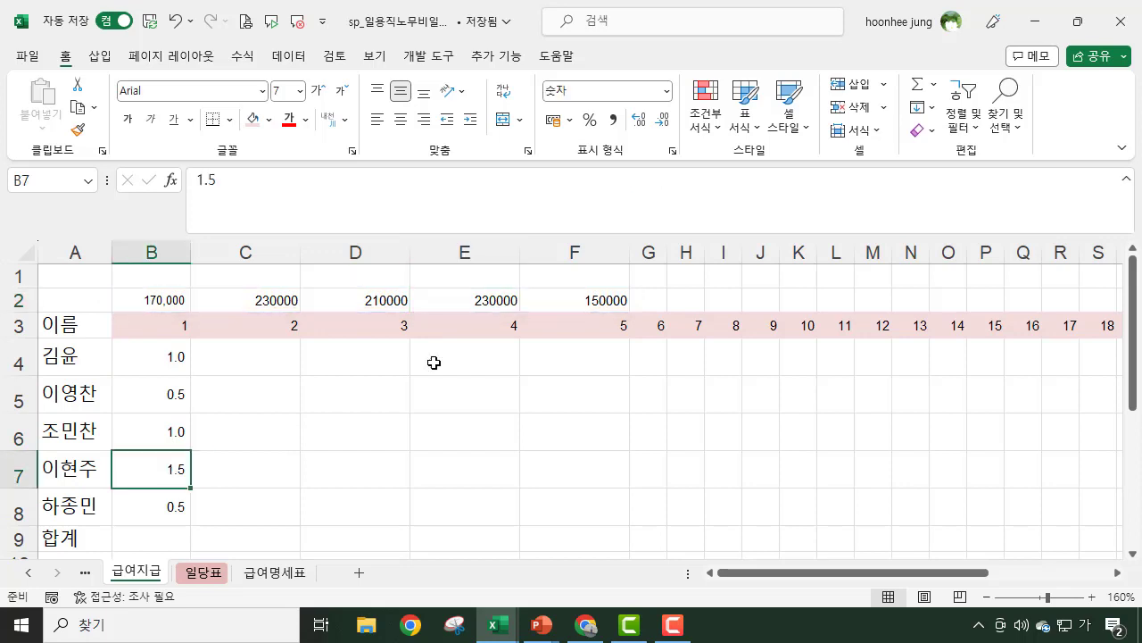
{"action": "left_click", "coordinate": [612, 298]}
{"action": "left_click", "coordinate": [144, 509]}
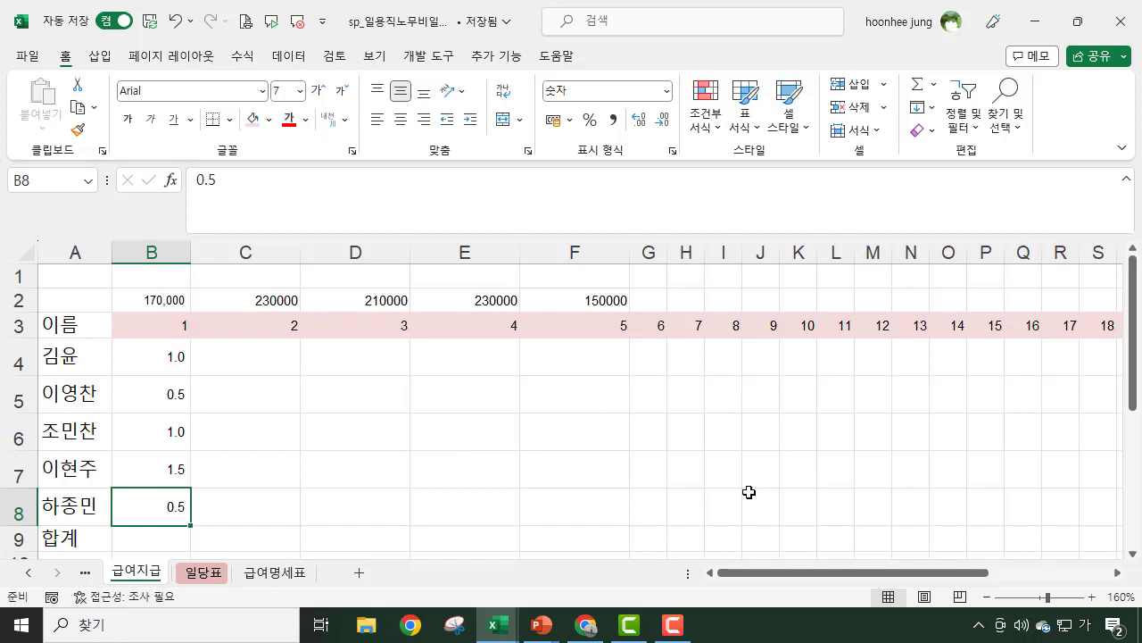
{"action": "scroll", "coordinate": [749, 492], "scroll_direction": "up", "scroll_amount": 1}
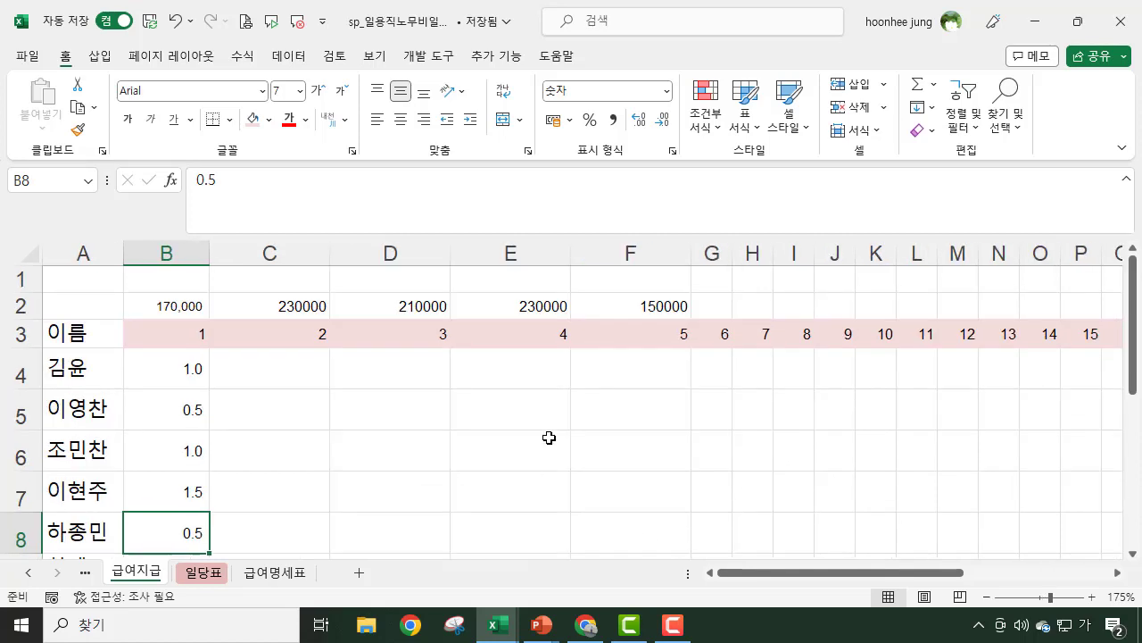
- Enter =SUMPRODUCT( in F1 via autocomplete, clearing the leftover text, and begin at B4
{"action": "left_click", "coordinate": [639, 279]}
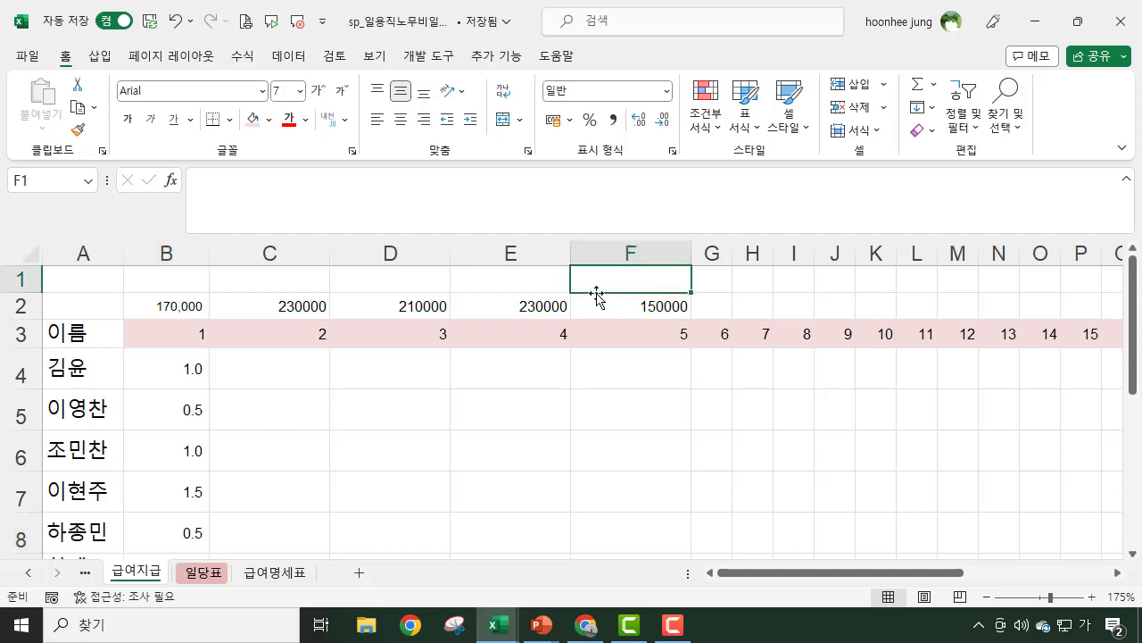
{"action": "type", "text": "="}
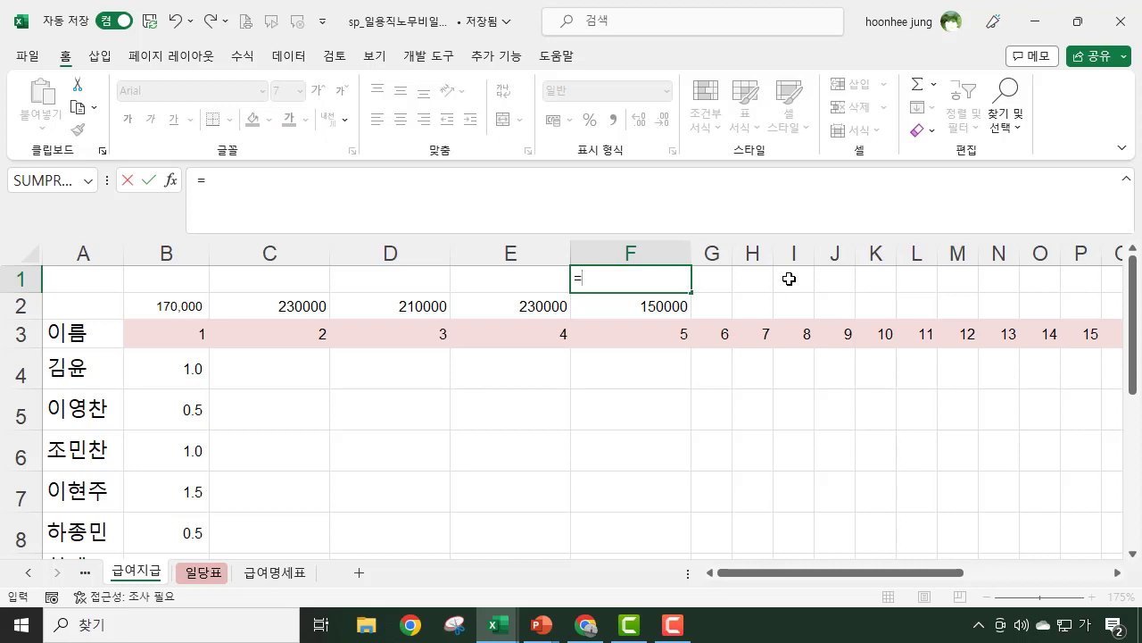
{"action": "type", "text": "pro"}
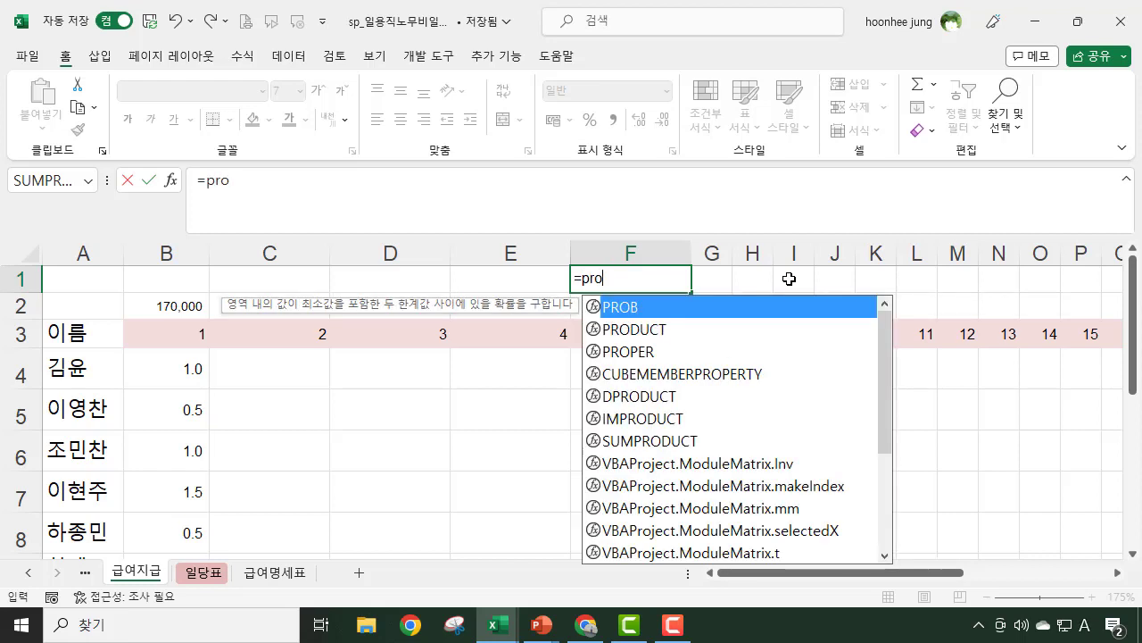
{"action": "type", "text": "duct"}
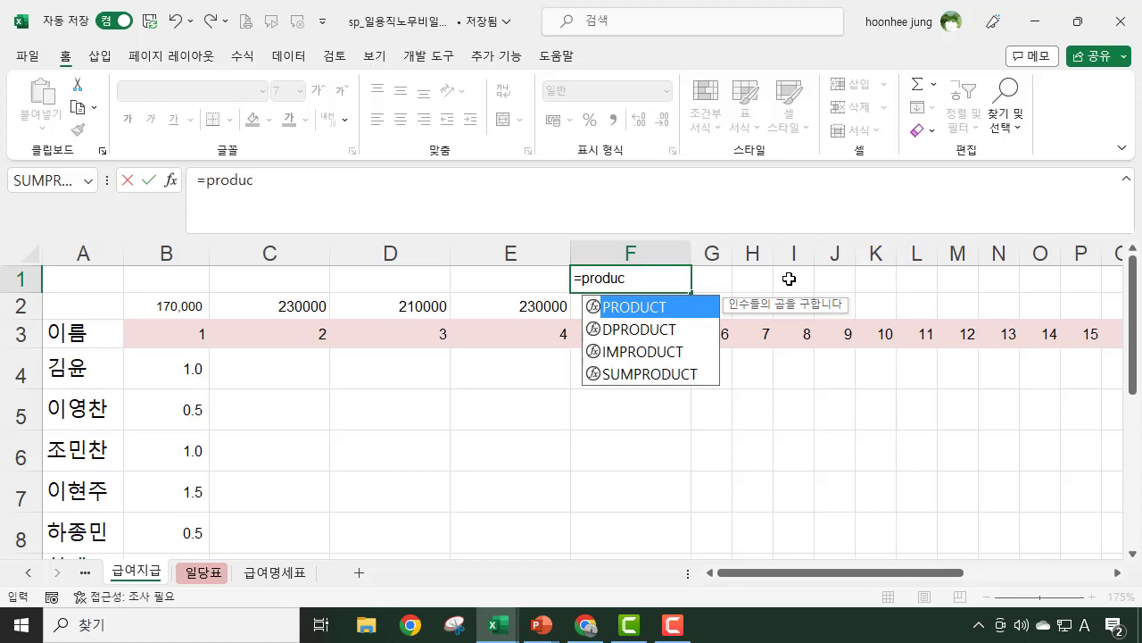
{"action": "left_click", "coordinate": [579, 277]}
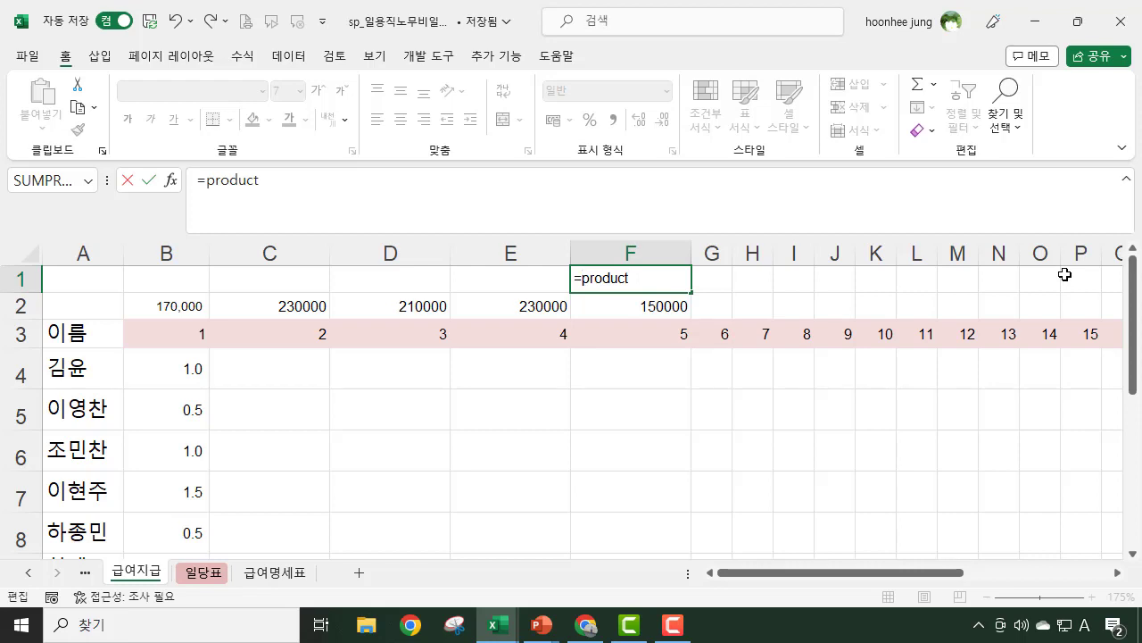
{"action": "type", "text": "su"}
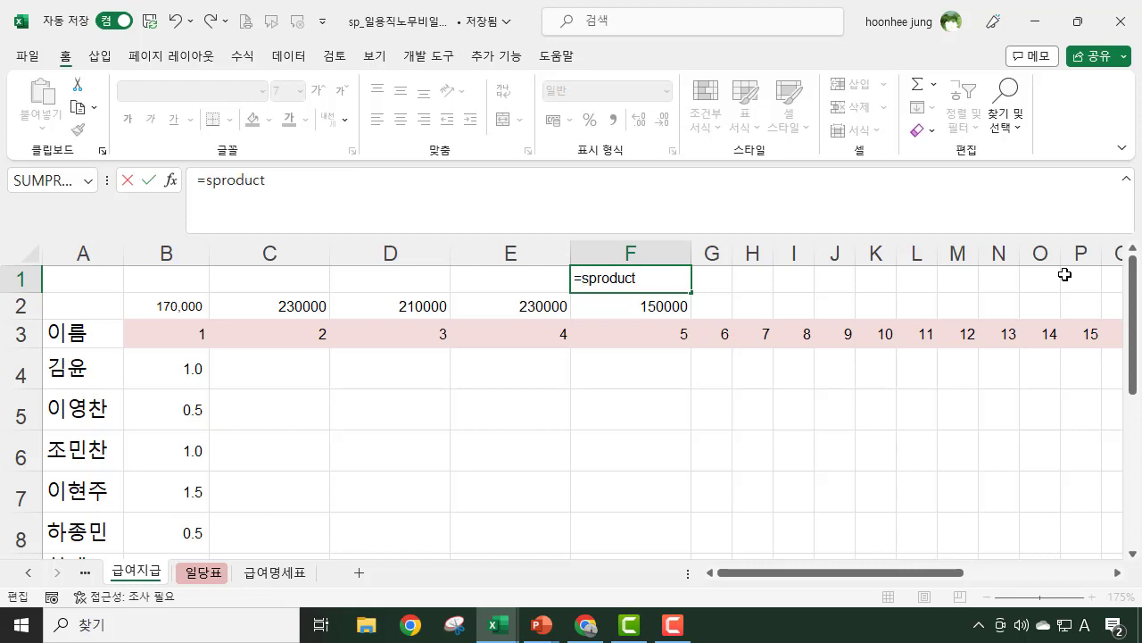
{"action": "type", "text": "m"}
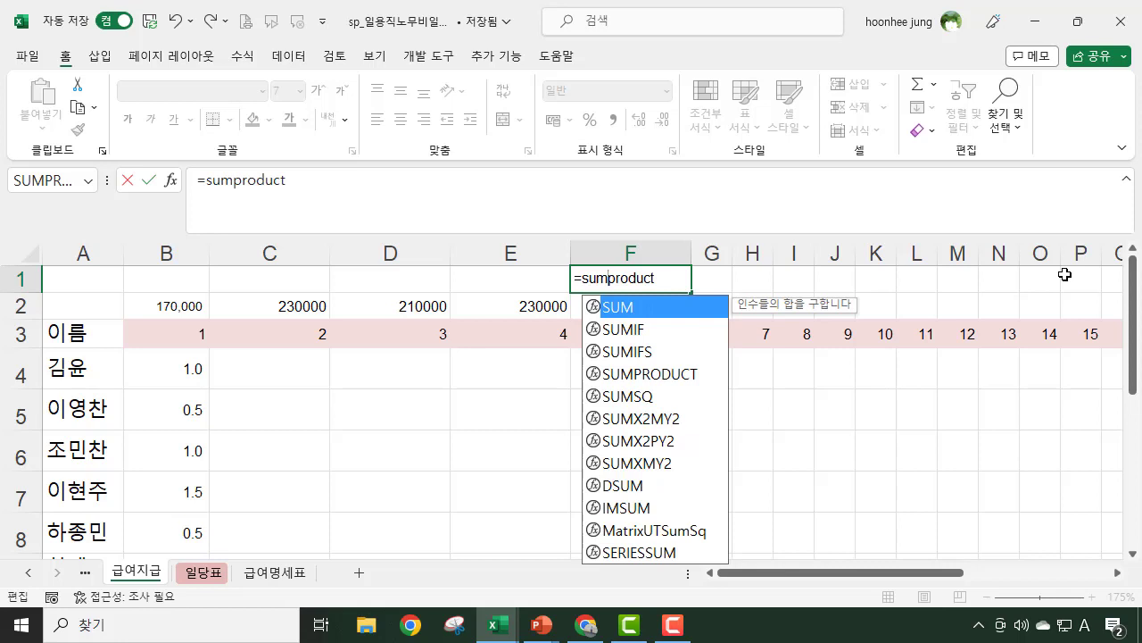
{"action": "double_click", "coordinate": [678, 374]}
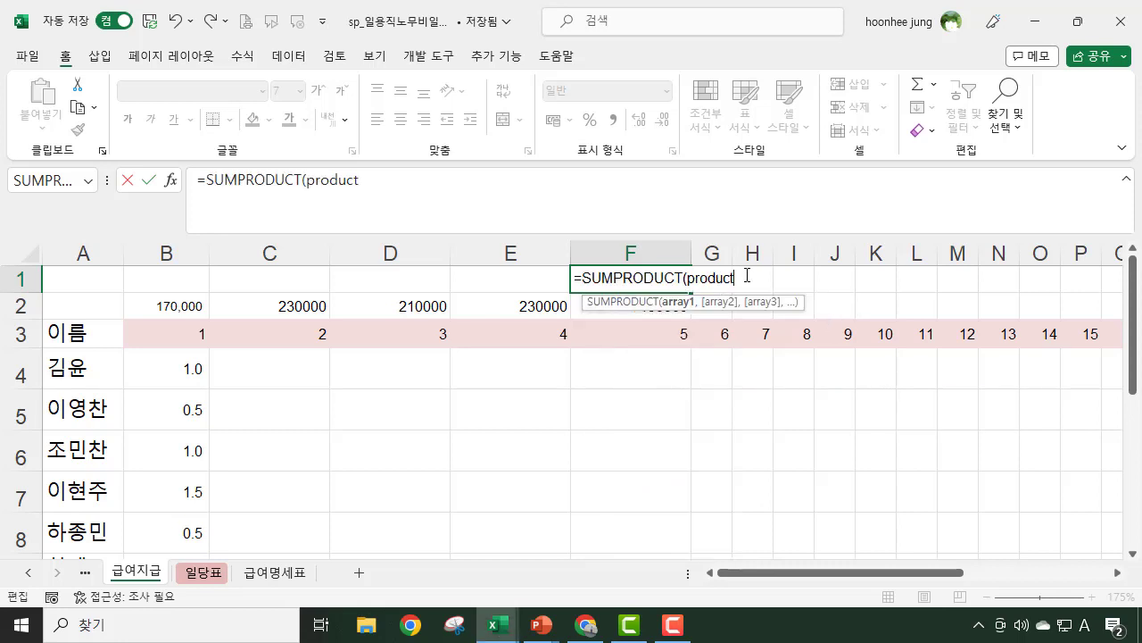
{"action": "key", "text": "BackSpace"}
{"action": "key", "text": "BackSpace"}
{"action": "key", "text": "BackSpace"}
{"action": "key", "text": "BackSpace"}
{"action": "key", "text": "BackSpace"}
{"action": "key", "text": "BackSpace"}
{"action": "key", "text": "BackSpace"}
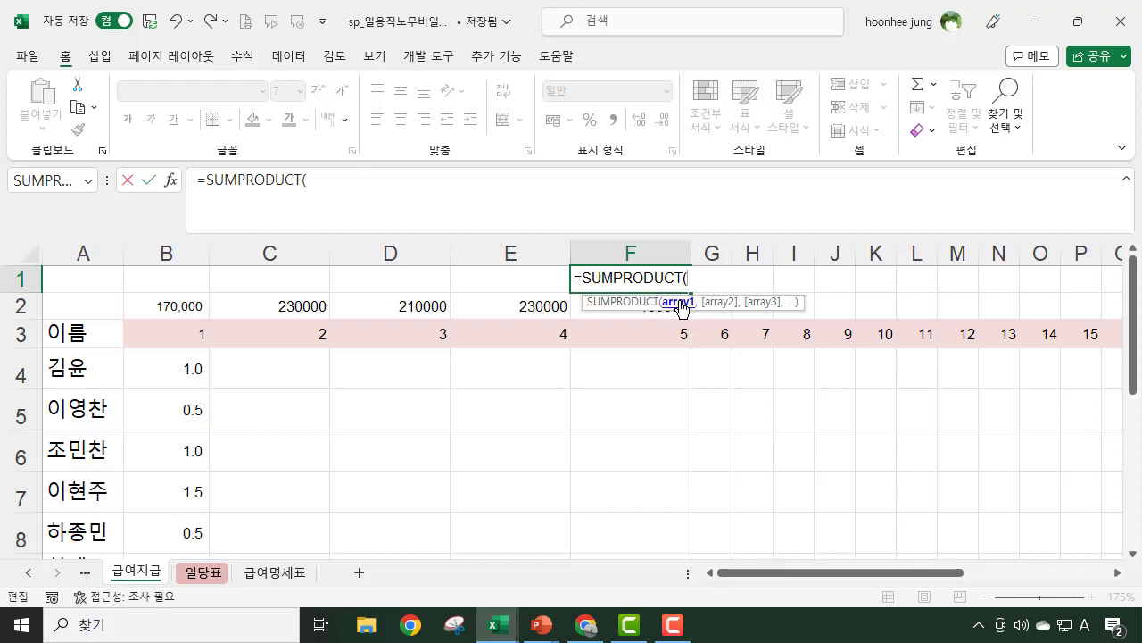
{"action": "left_click", "coordinate": [168, 361]}
- Complete F1 as =SUMPRODUCT(B4:B8,B2:B2#) and commit it, which returns #VALUE!
{"action": "left_click_drag", "start_coordinate": [168, 387], "coordinate": [169, 532]}
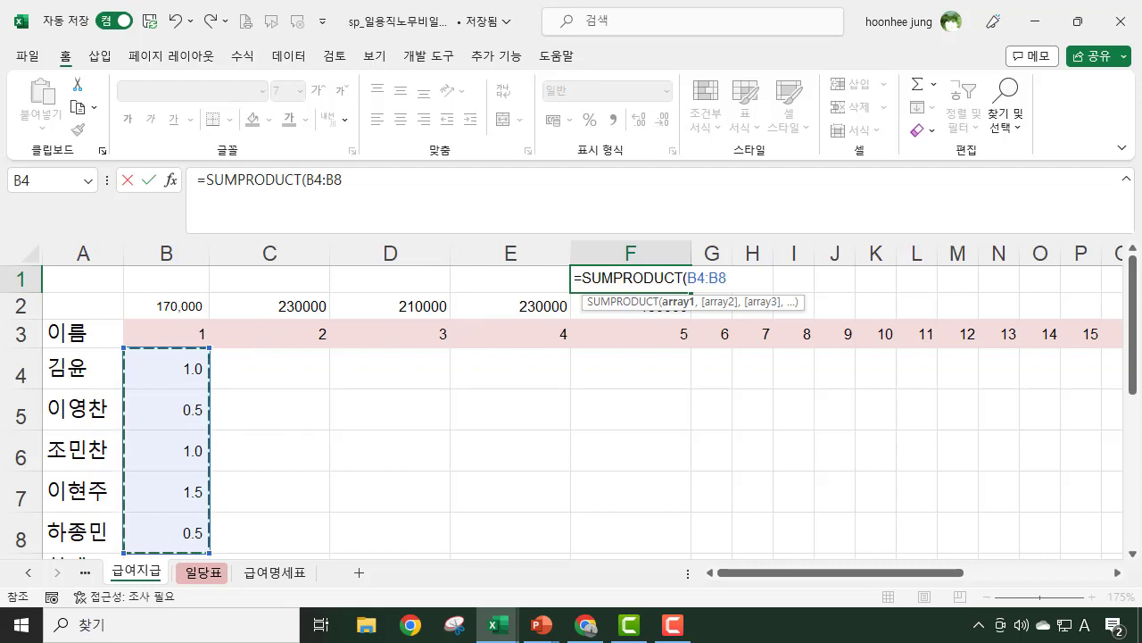
{"action": "type", "text": ","}
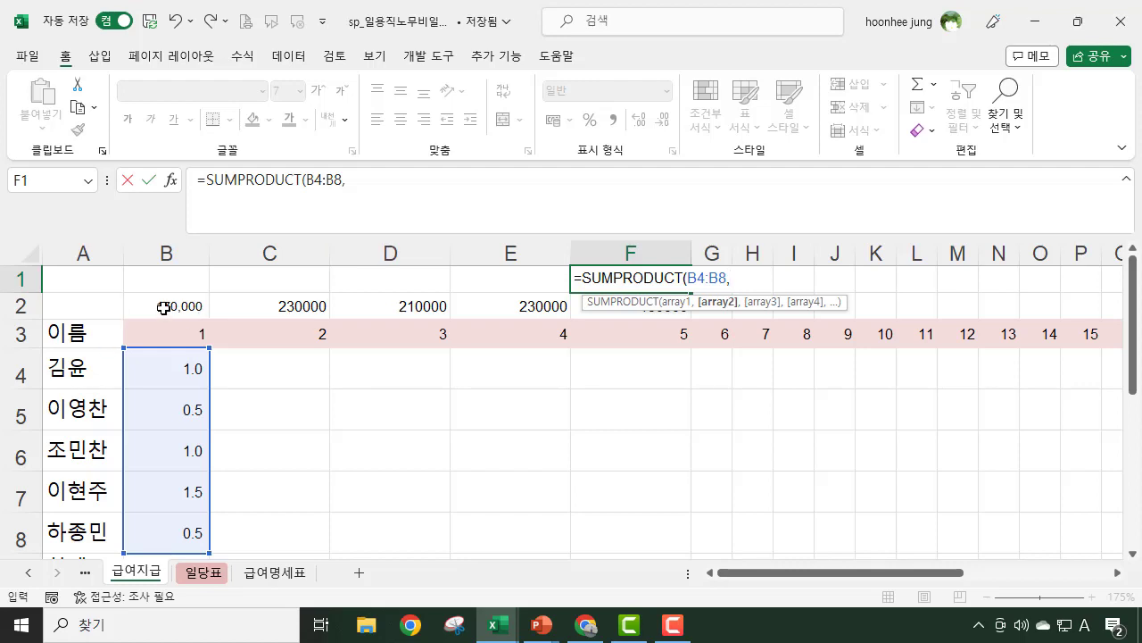
{"action": "left_click_drag", "start_coordinate": [164, 307], "coordinate": [607, 298]}
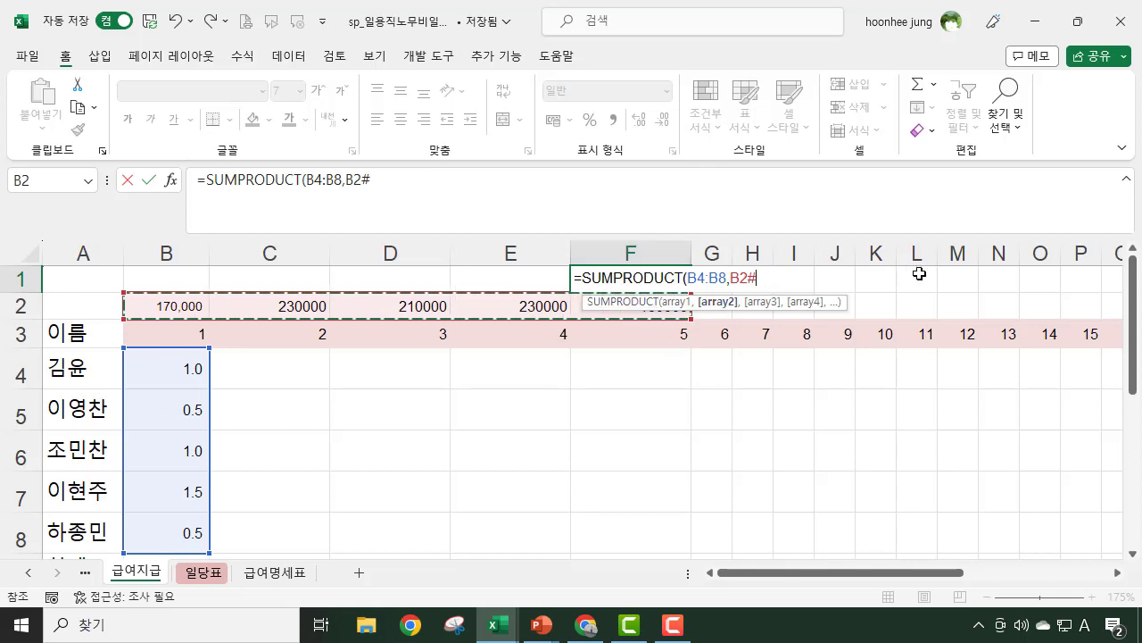
{"action": "key", "text": "BackSpace"}
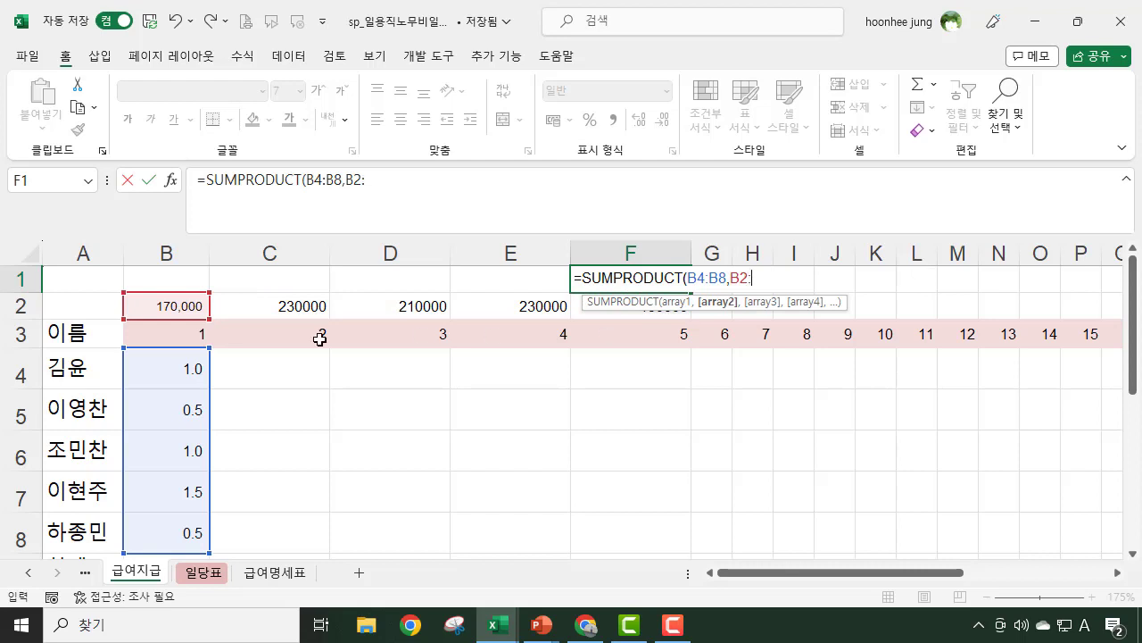
{"action": "left_click", "coordinate": [185, 307]}
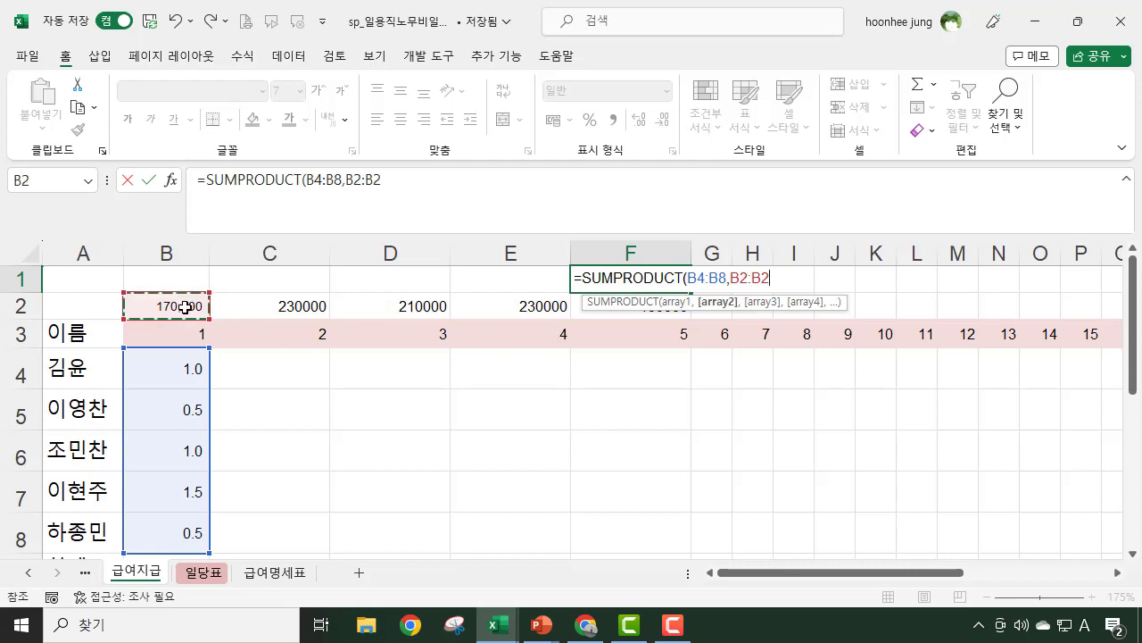
{"action": "left_click_drag", "start_coordinate": [207, 307], "coordinate": [582, 308]}
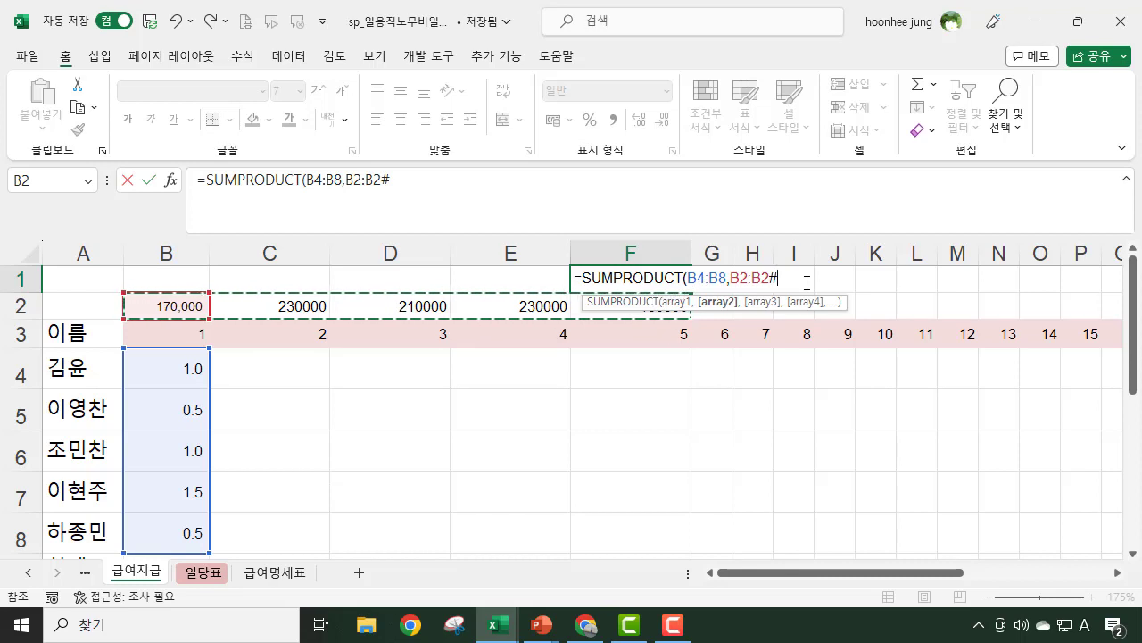
{"action": "type", "text": ")"}
{"action": "key", "text": "Return"}
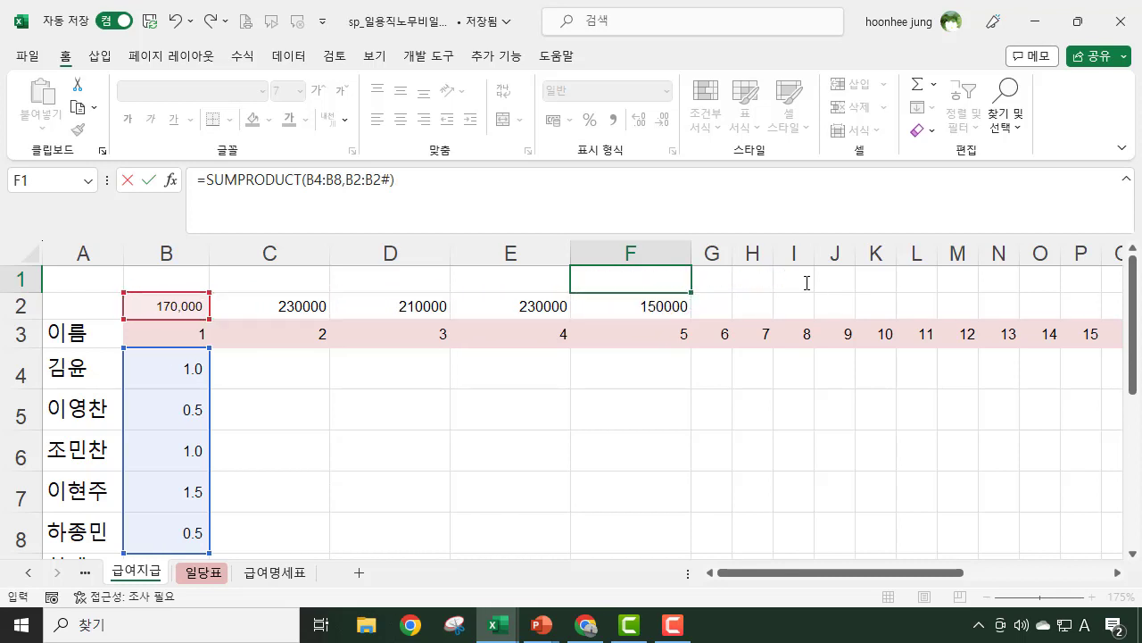
- Clear the #VALUE! formula from F1 and select B2's full VLOOKUP formula text, leaving it unchanged
{"action": "left_click", "coordinate": [644, 278]}
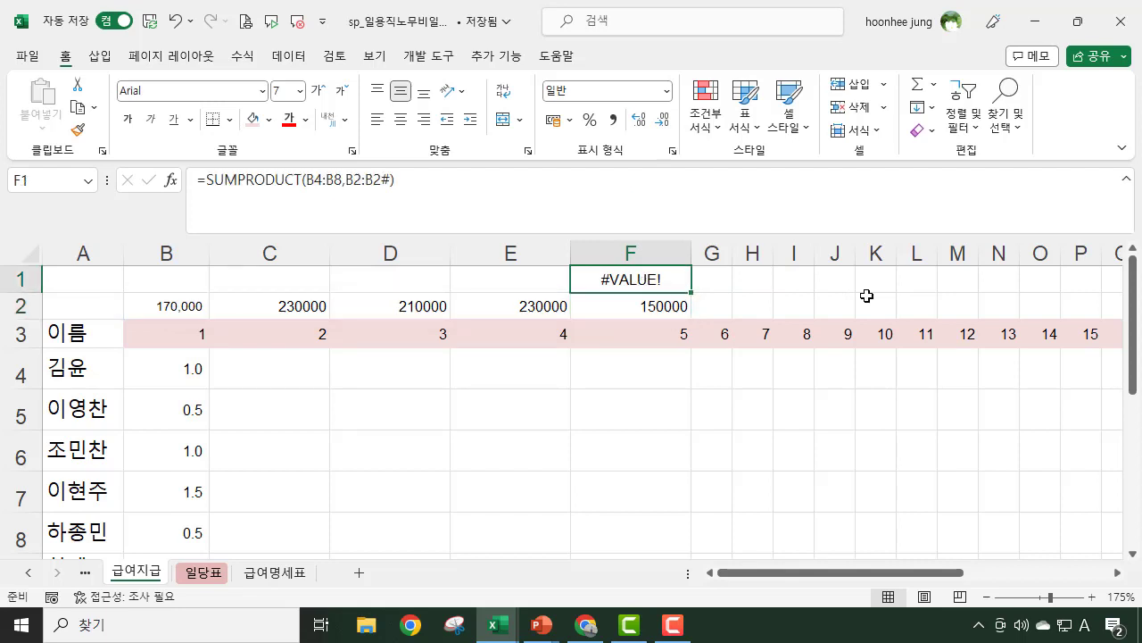
{"action": "key", "text": "Delete"}
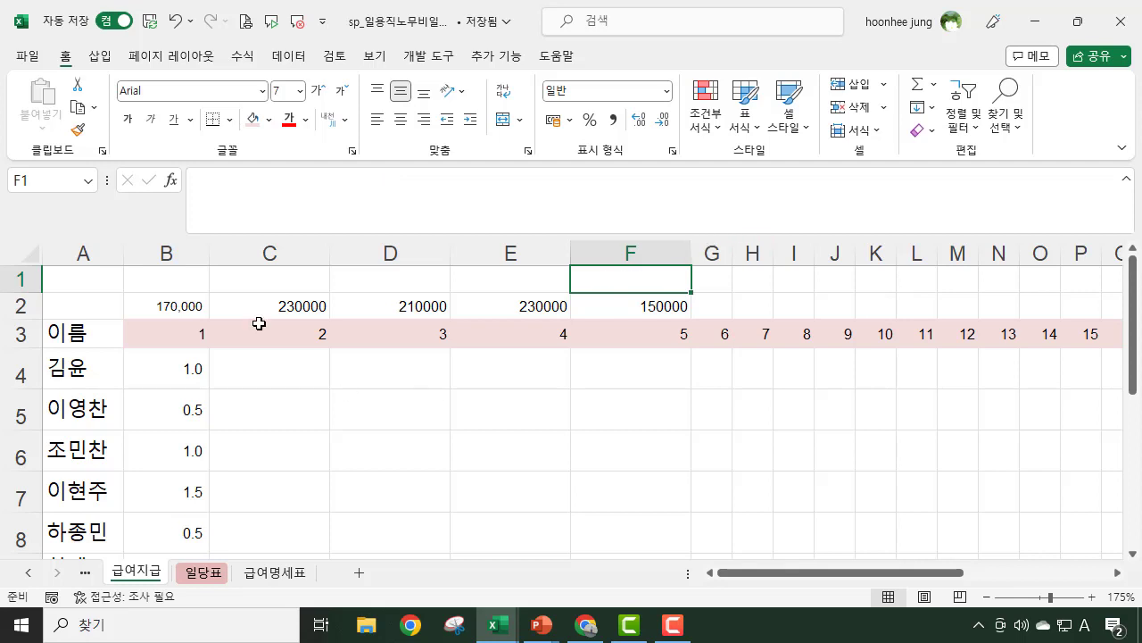
{"action": "left_click", "coordinate": [171, 308]}
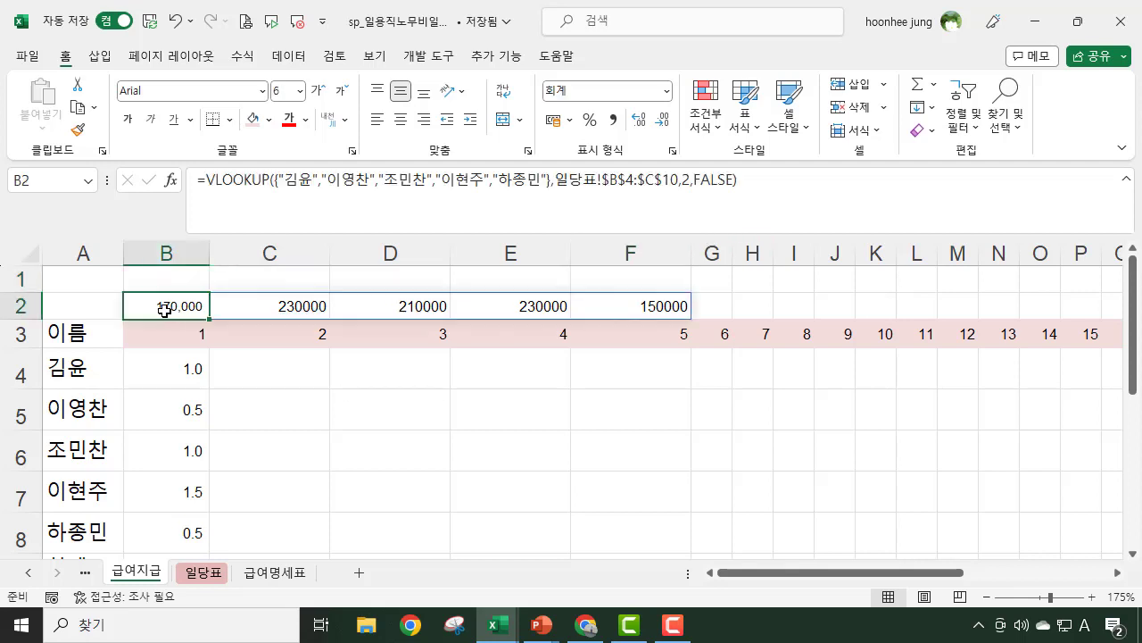
{"action": "left_click_drag", "start_coordinate": [737, 179], "coordinate": [191, 179]}
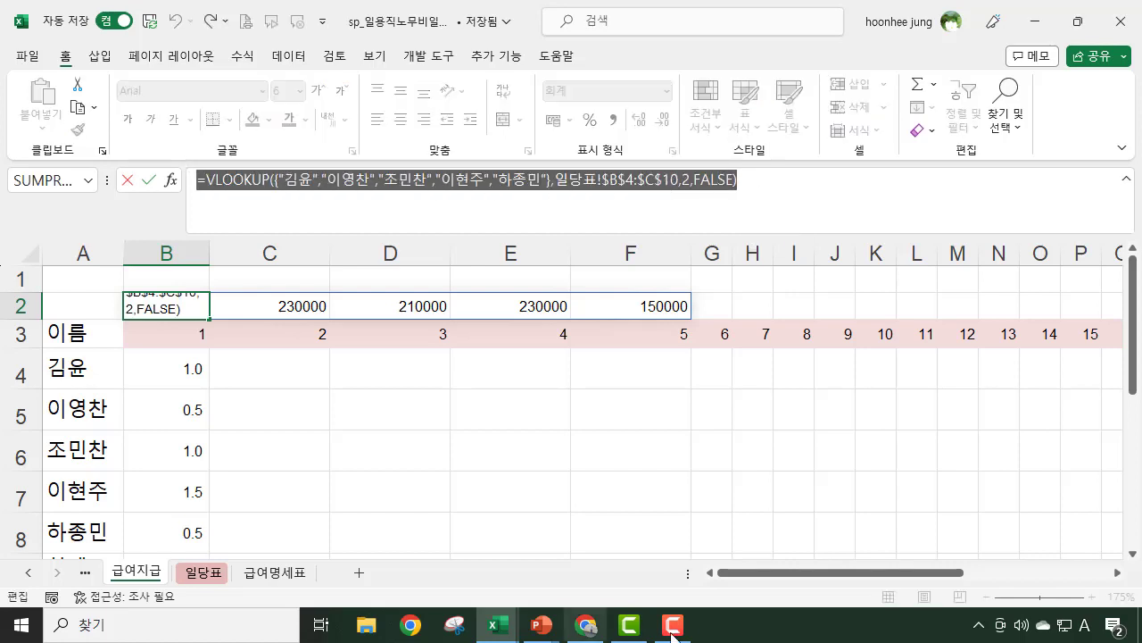
{"action": "mouse_move", "coordinate": [683, 632]}
{"action": "key", "text": "BackSpace"}
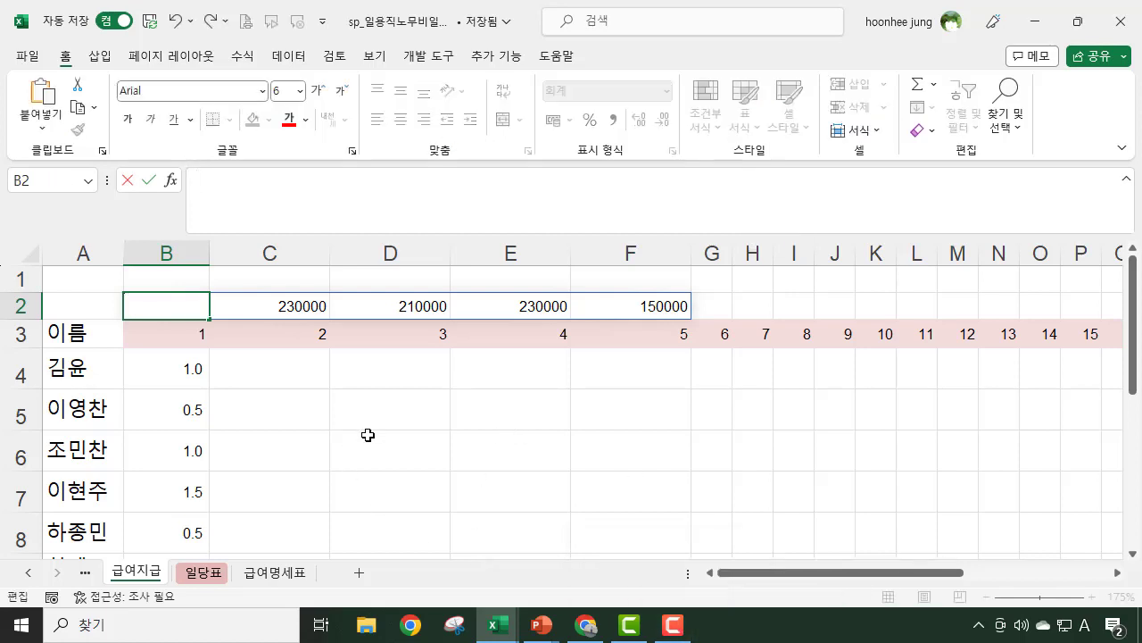
{"action": "key", "text": "Escape"}
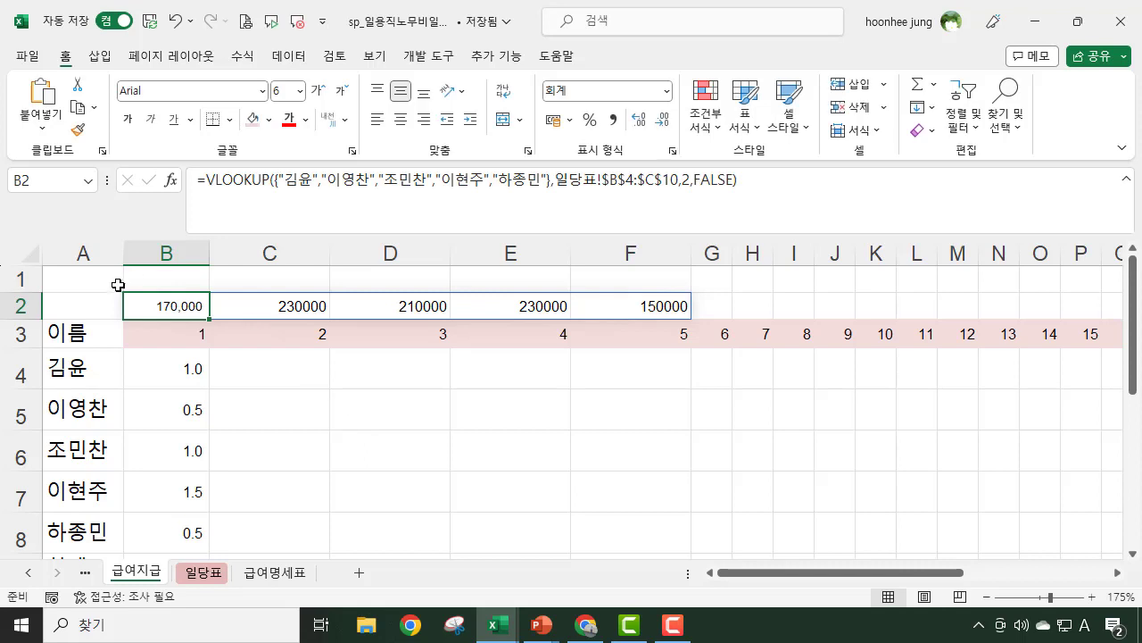
{"action": "left_click_drag", "start_coordinate": [198, 178], "coordinate": [790, 193]}
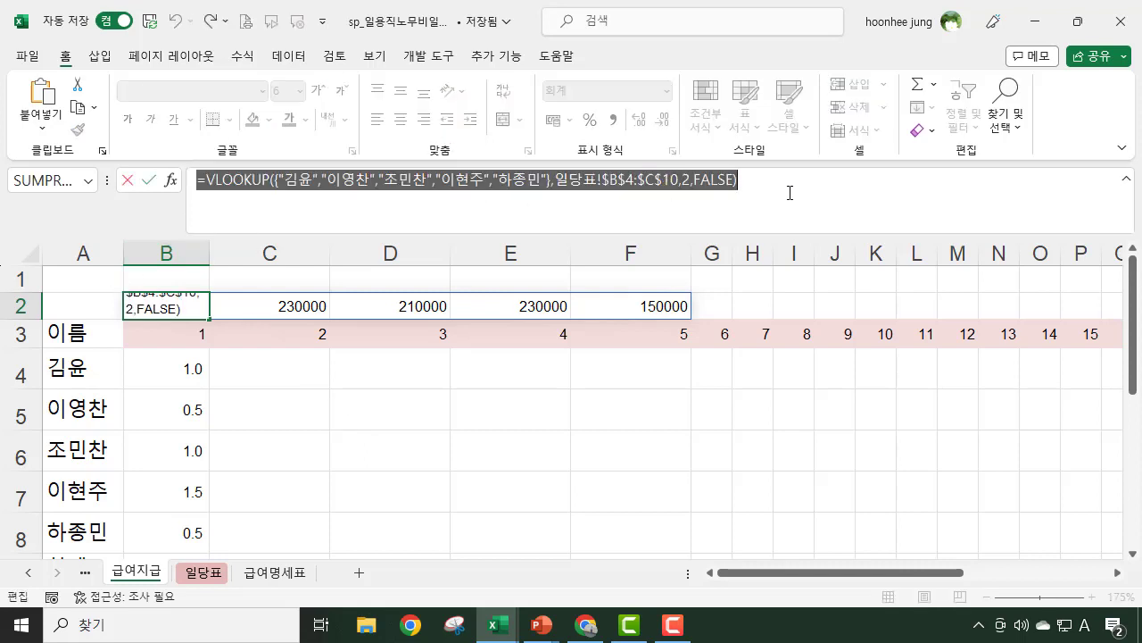
{"action": "key", "text": "Return"}
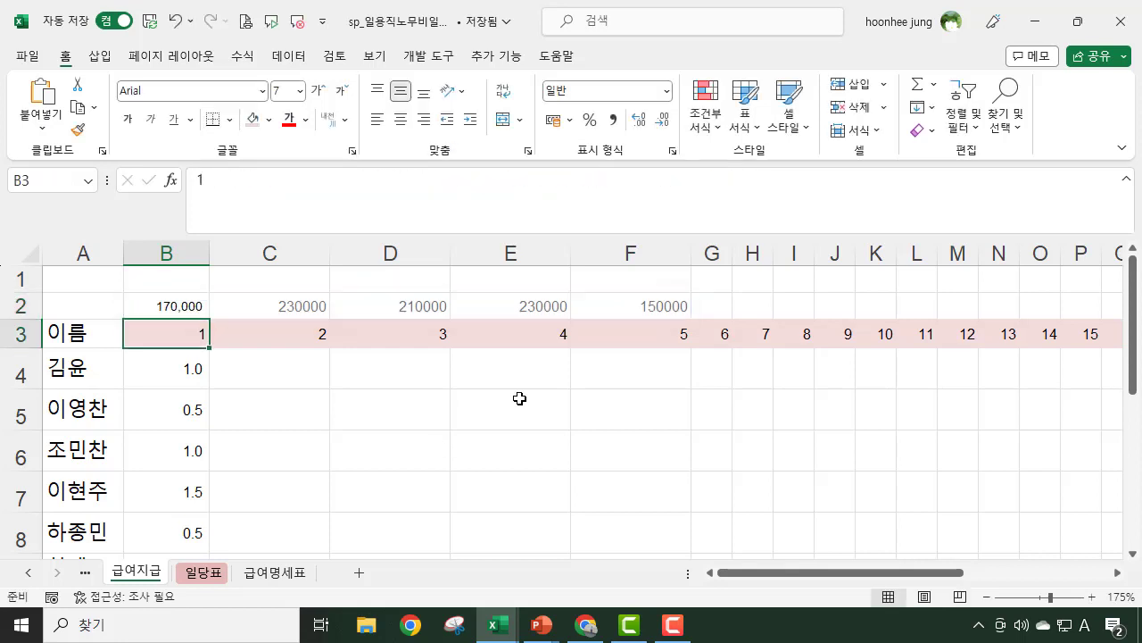
- Paste the copied VLOOKUP formula into C10
{"action": "scroll", "coordinate": [404, 498], "scroll_direction": "down", "scroll_amount": 2}
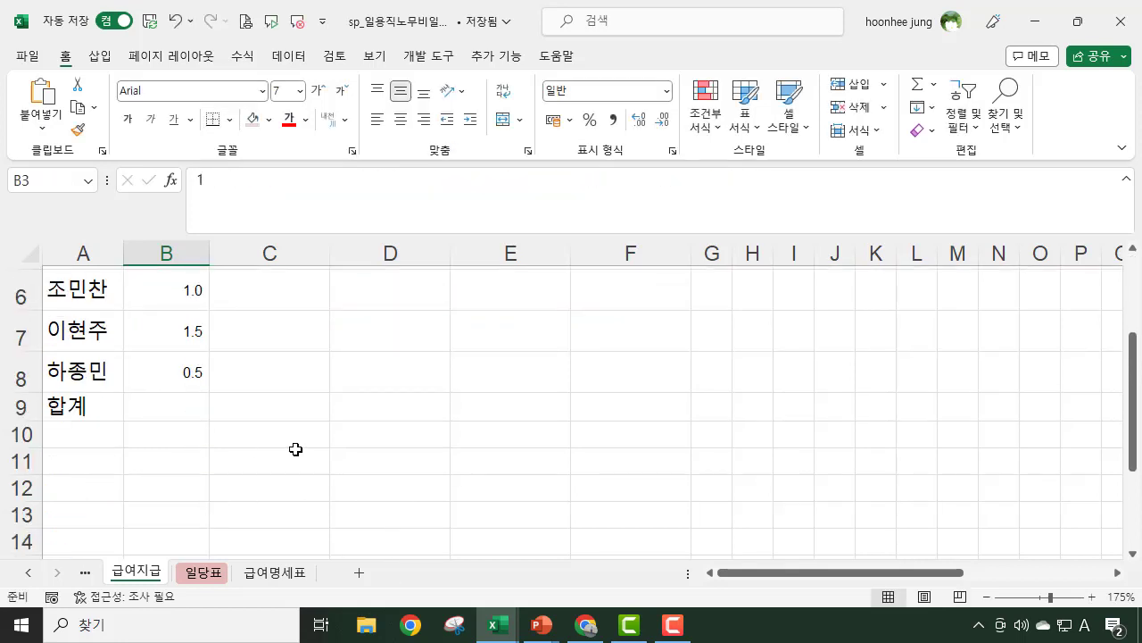
{"action": "left_click", "coordinate": [247, 441]}
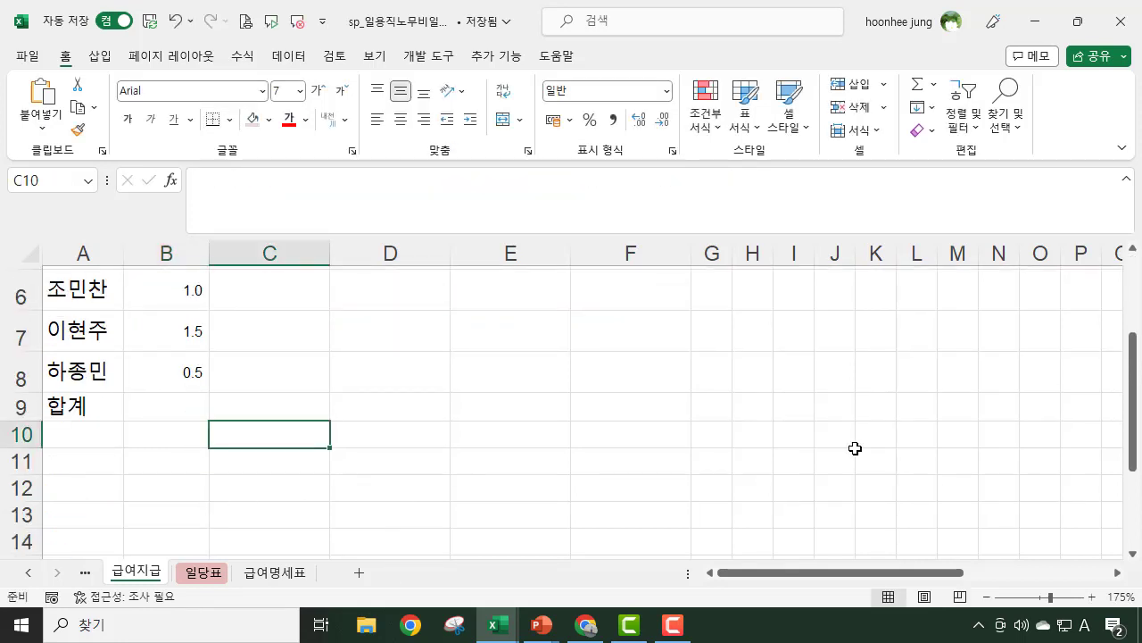
{"action": "key", "text": "ctrl+v"}
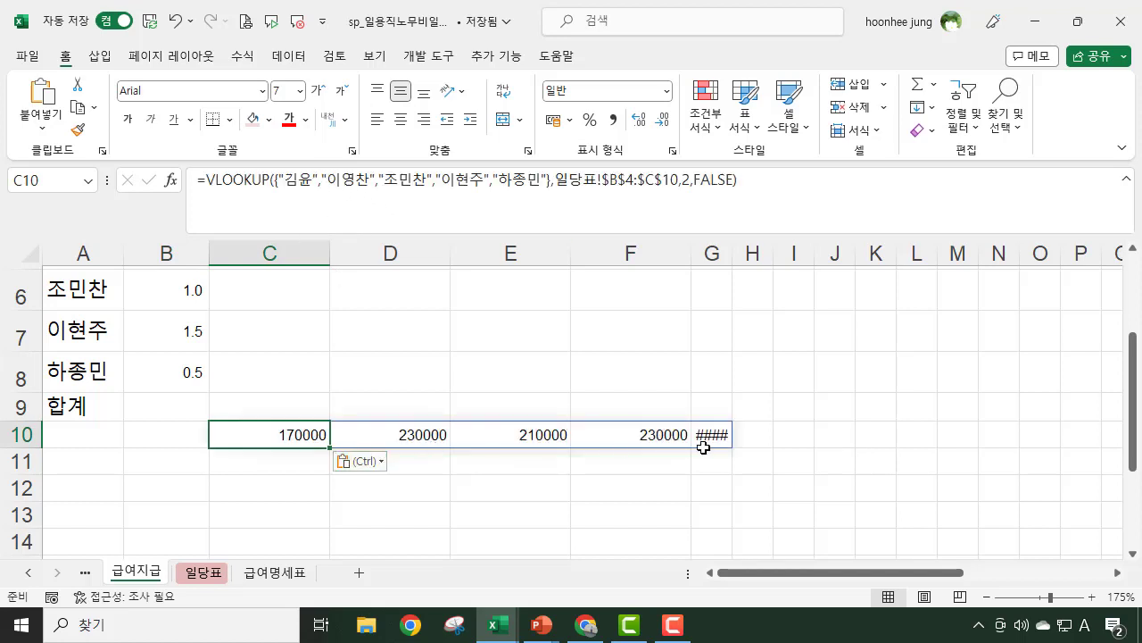
- Replace the four commas between the names in C10's array with semicolons so wages spill down
{"action": "left_click", "coordinate": [321, 184]}
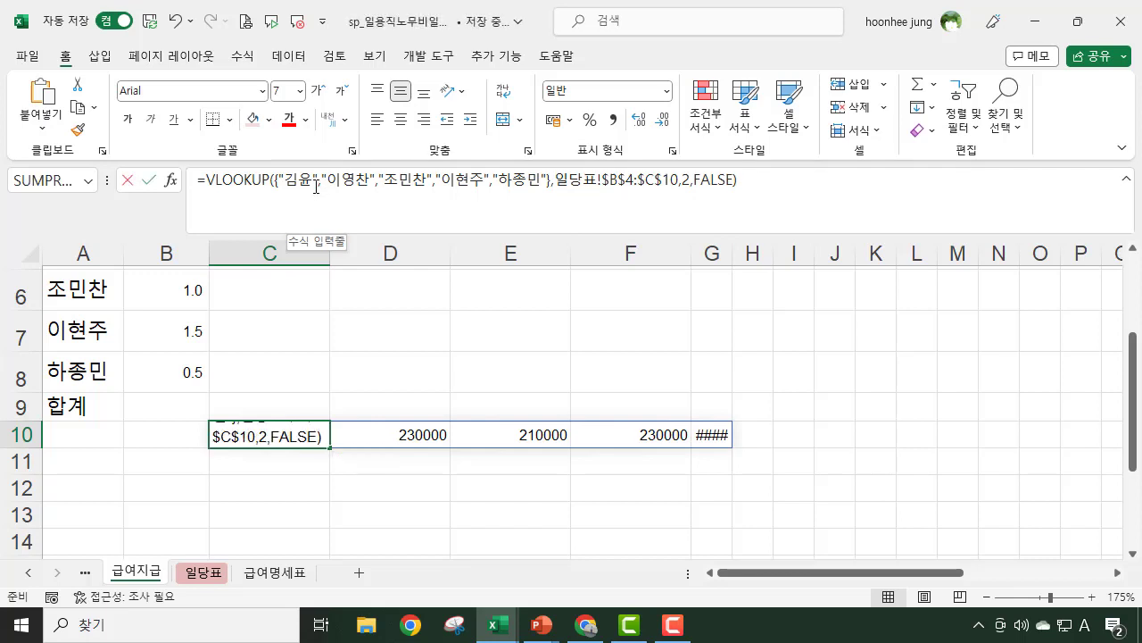
{"action": "left_click", "coordinate": [318, 183]}
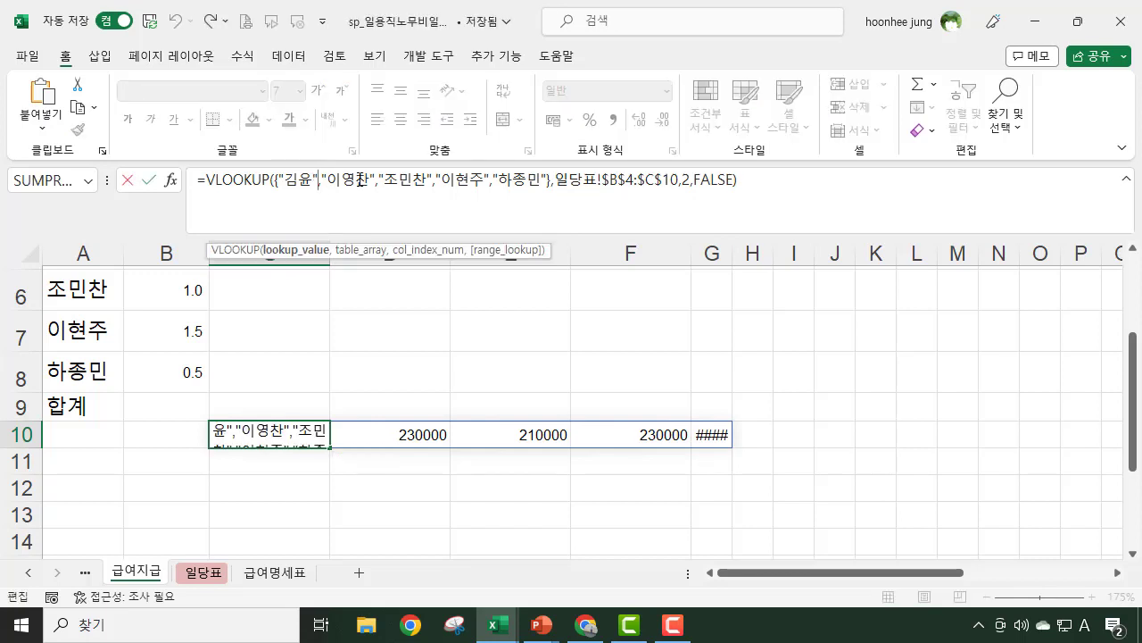
{"action": "key", "text": "Delete"}
{"action": "type", "text": ";"}
{"action": "left_click", "coordinate": [378, 178]}
{"action": "key", "text": "Delete"}
{"action": "type", "text": ";"}
{"action": "left_click", "coordinate": [439, 184]}
{"action": "key", "text": "BackSpace"}
{"action": "type", "text": ";"}
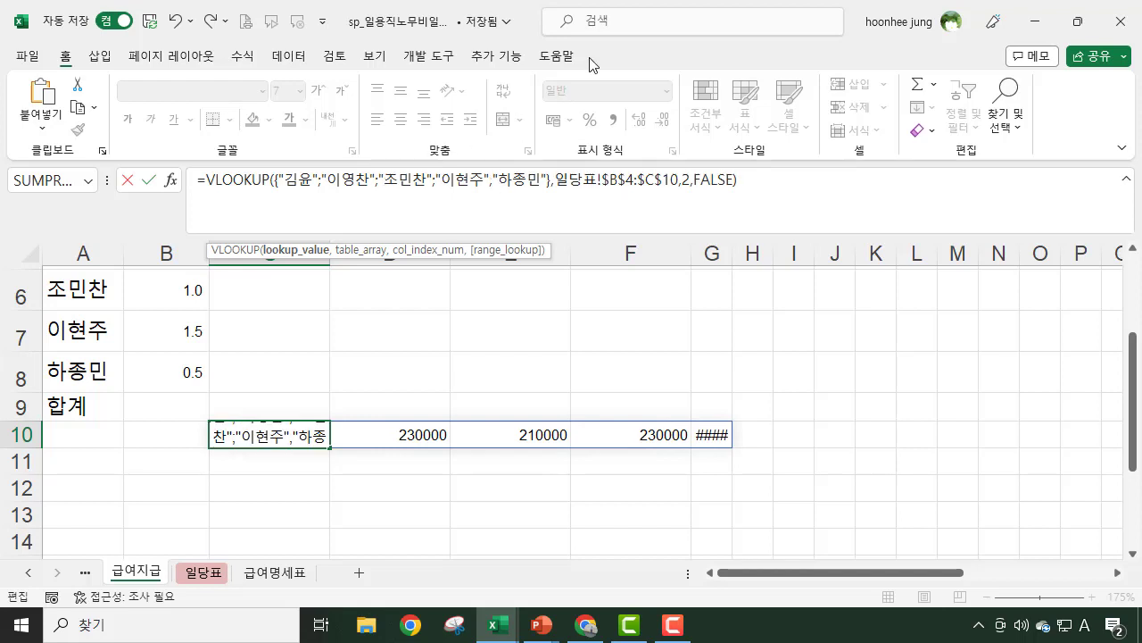
{"action": "key", "text": "BackSpace"}
{"action": "type", "text": ";"}
{"action": "key", "text": "Return"}
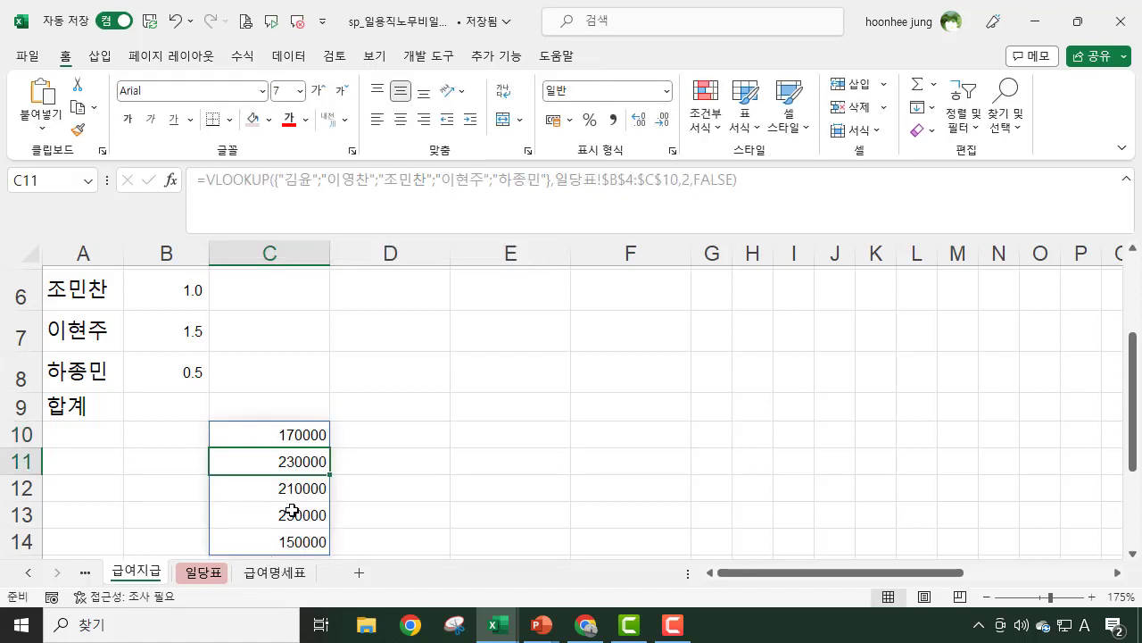
- Select the spilled wages C10:C14 to check their total
{"action": "left_click", "coordinate": [301, 416]}
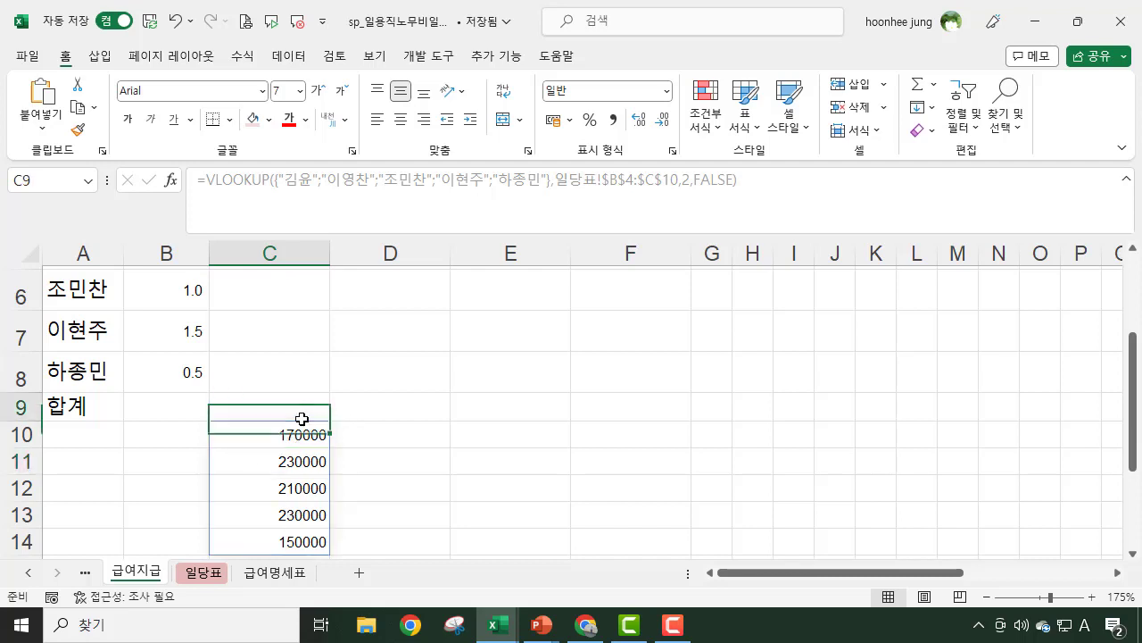
{"action": "left_click_drag", "start_coordinate": [293, 432], "coordinate": [295, 540]}
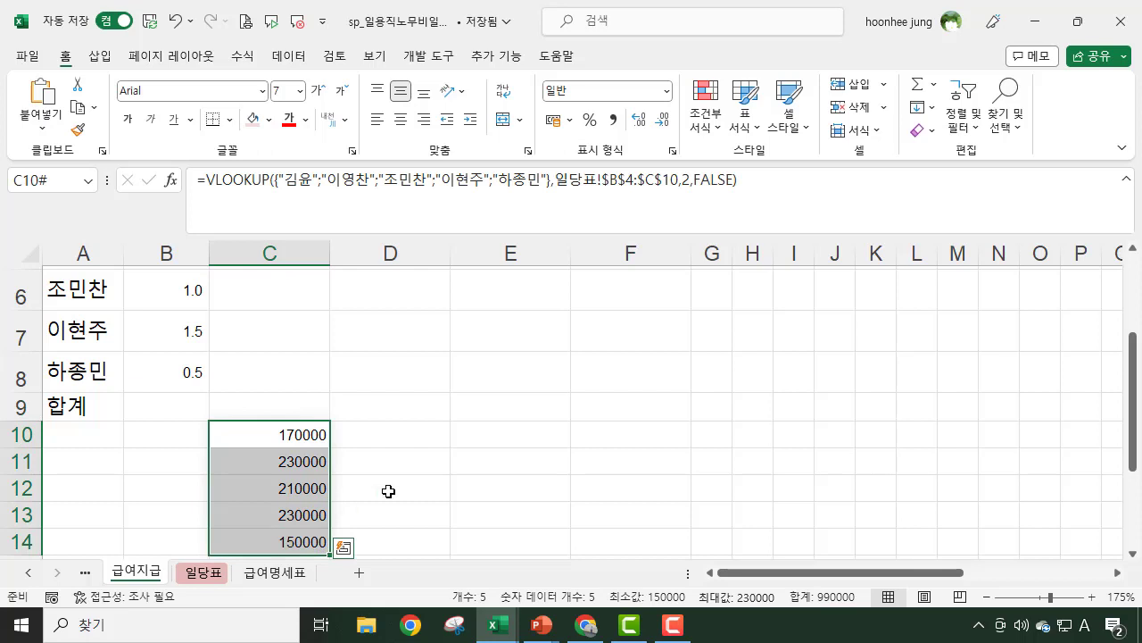
{"action": "scroll", "coordinate": [388, 491], "scroll_direction": "up", "scroll_amount": 2}
{"action": "scroll", "coordinate": [388, 491], "scroll_direction": "down", "scroll_amount": 2}
{"action": "left_click", "coordinate": [384, 384]}
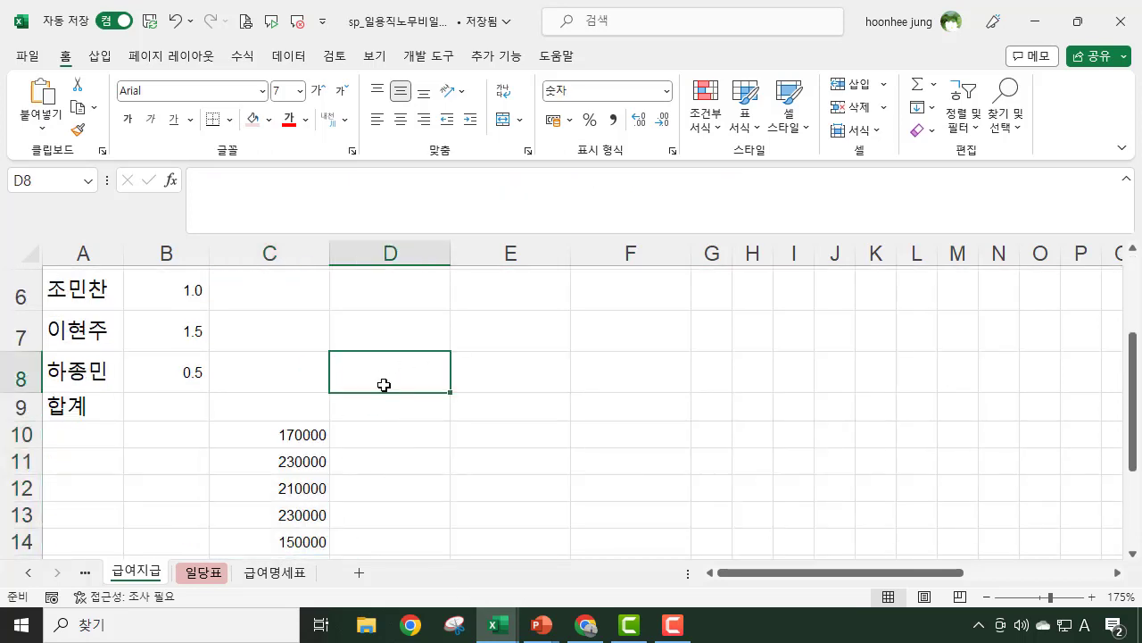
{"action": "left_click", "coordinate": [160, 412]}
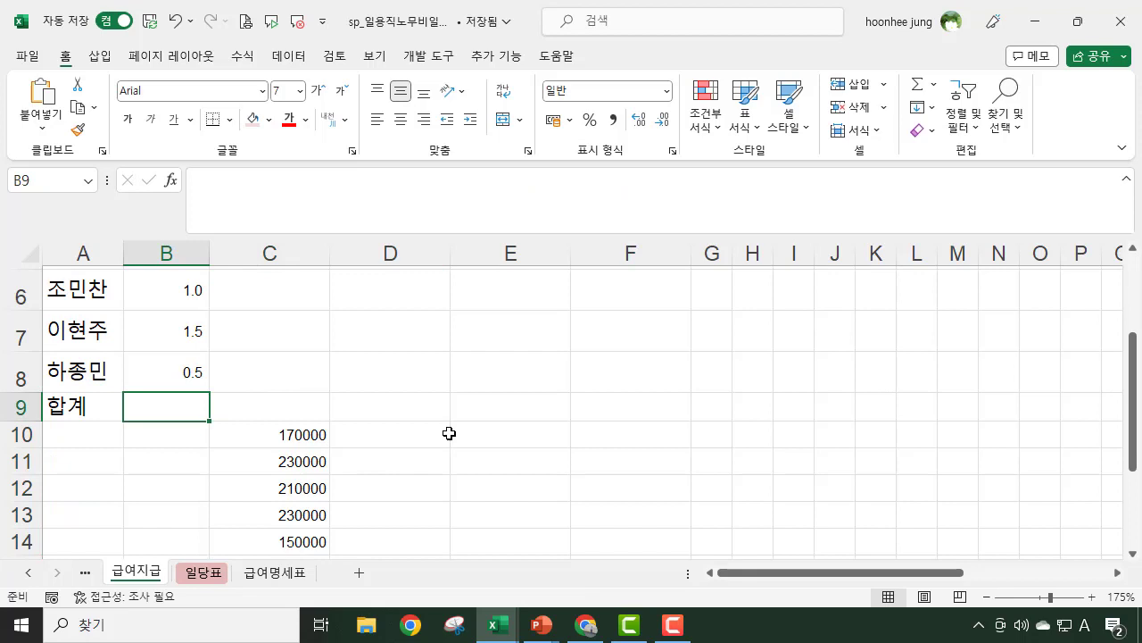
- Start B9 as =SUMPRODUCT(B4:B8, with the spilled wages from C10 as the second array
{"action": "type", "text": "=sum"}
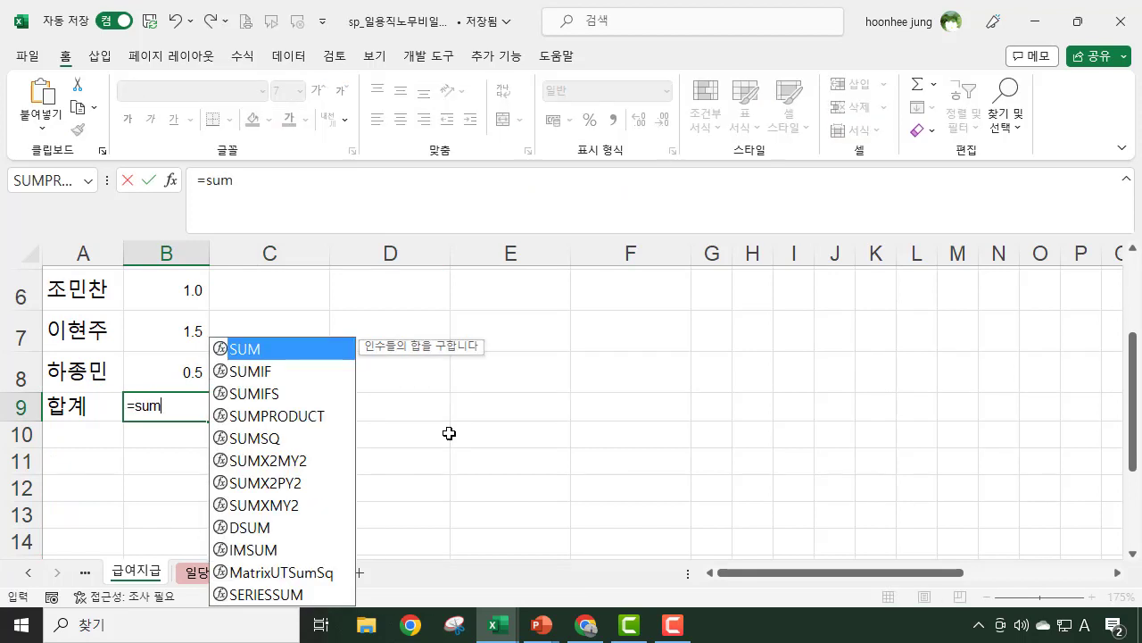
{"action": "type", "text": "product("}
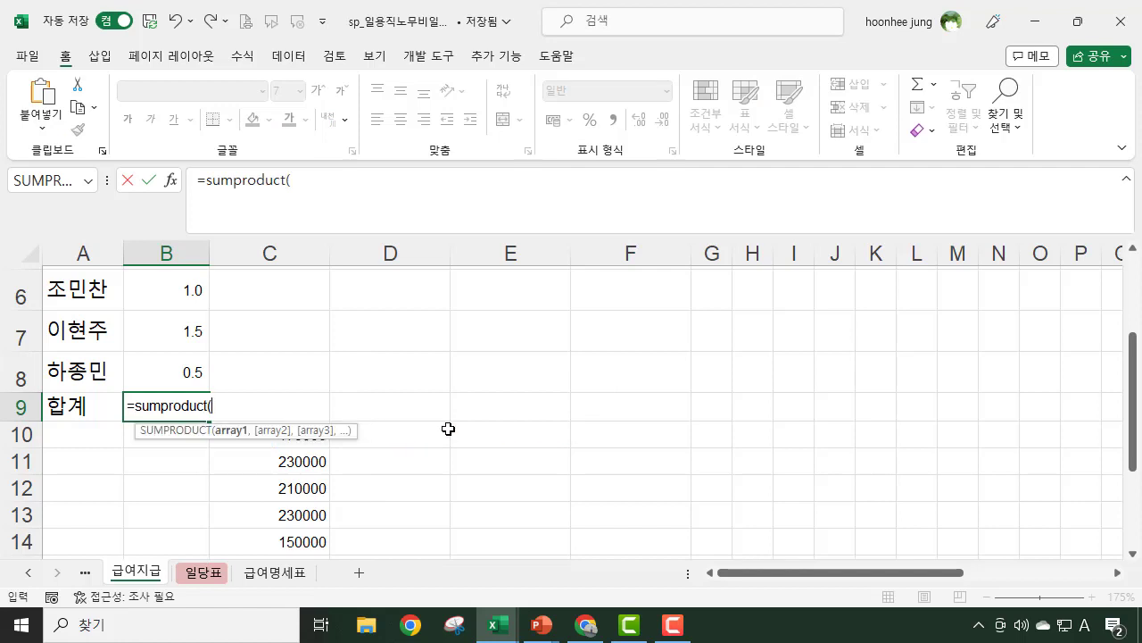
{"action": "scroll", "coordinate": [449, 430], "scroll_direction": "up", "scroll_amount": 3}
{"action": "left_click_drag", "start_coordinate": [171, 367], "coordinate": [168, 515]}
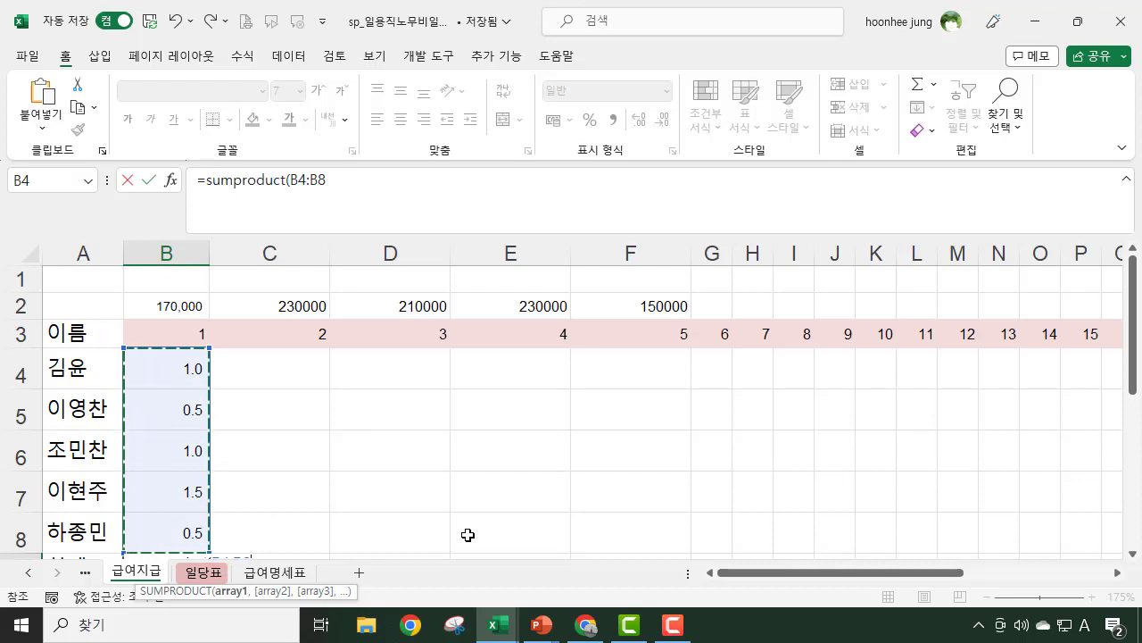
{"action": "scroll", "coordinate": [467, 535], "scroll_direction": "down", "scroll_amount": 1}
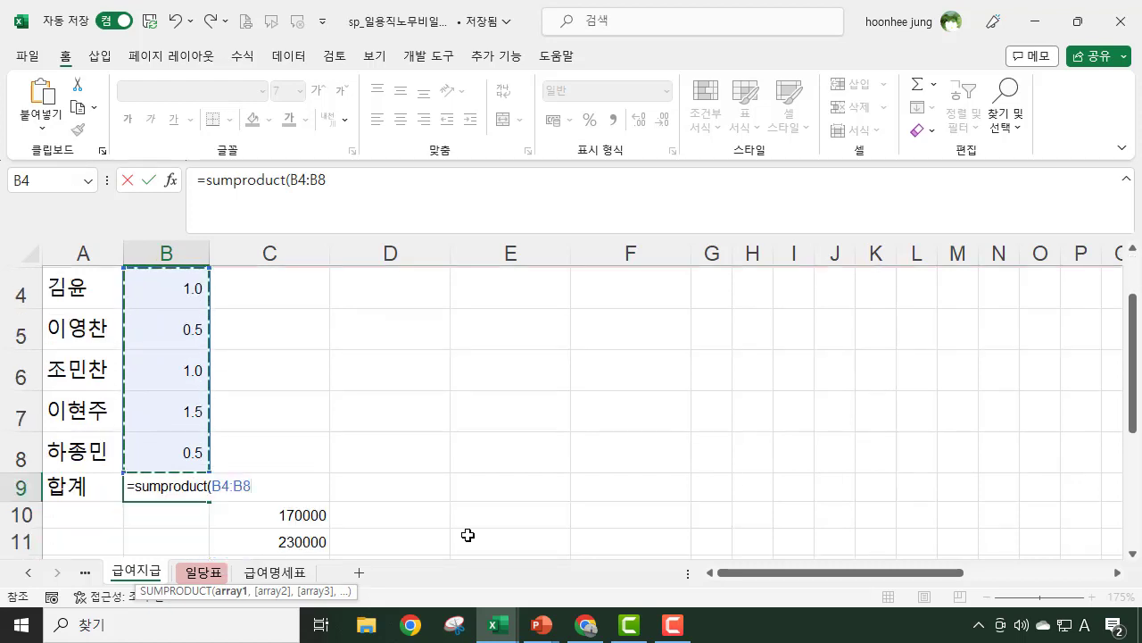
{"action": "type", "text": ","}
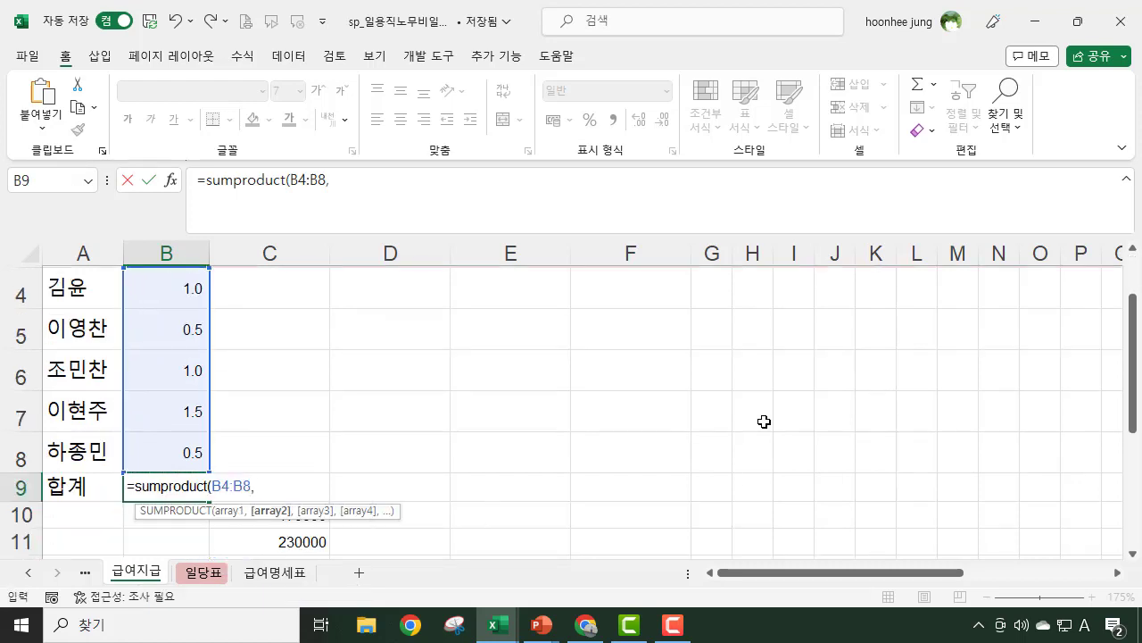
{"action": "scroll", "coordinate": [554, 386], "scroll_direction": "down", "scroll_amount": 1}
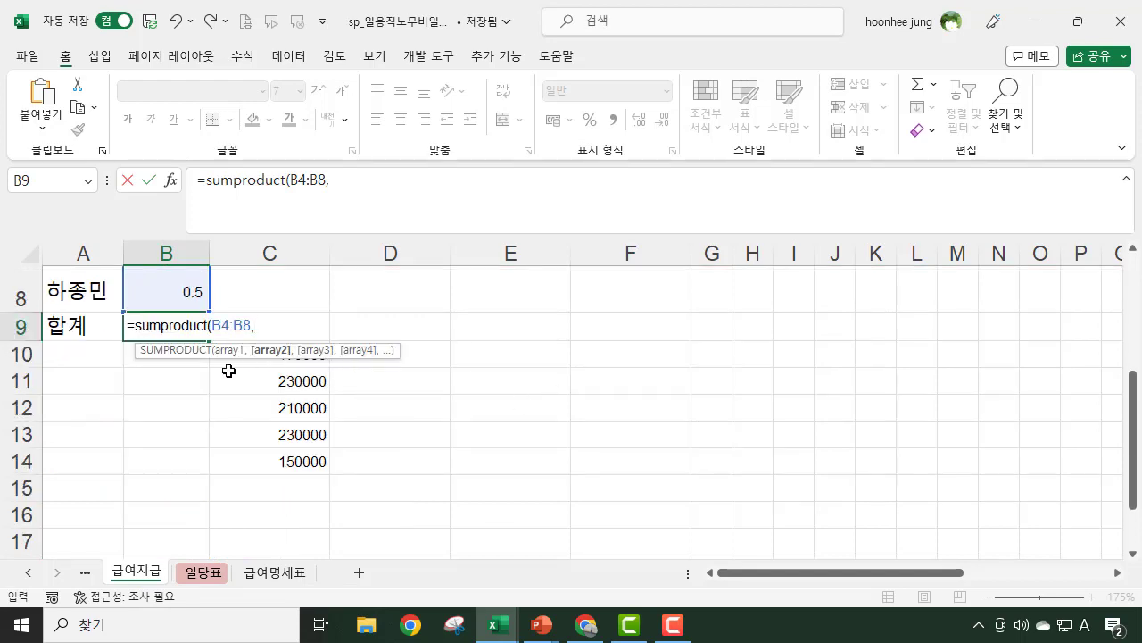
{"action": "left_click_drag", "start_coordinate": [240, 362], "coordinate": [261, 454]}
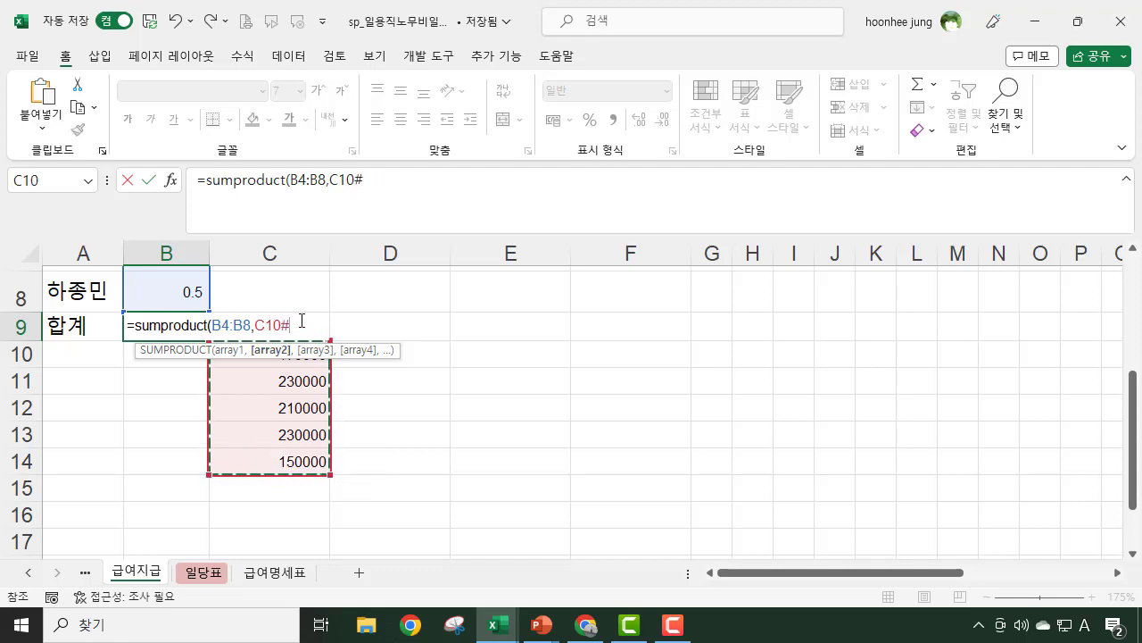
- Change the second array to C10:C14 and commit =SUMPRODUCT(B4:B8,C10:C14) in B9
{"action": "left_click", "coordinate": [302, 323]}
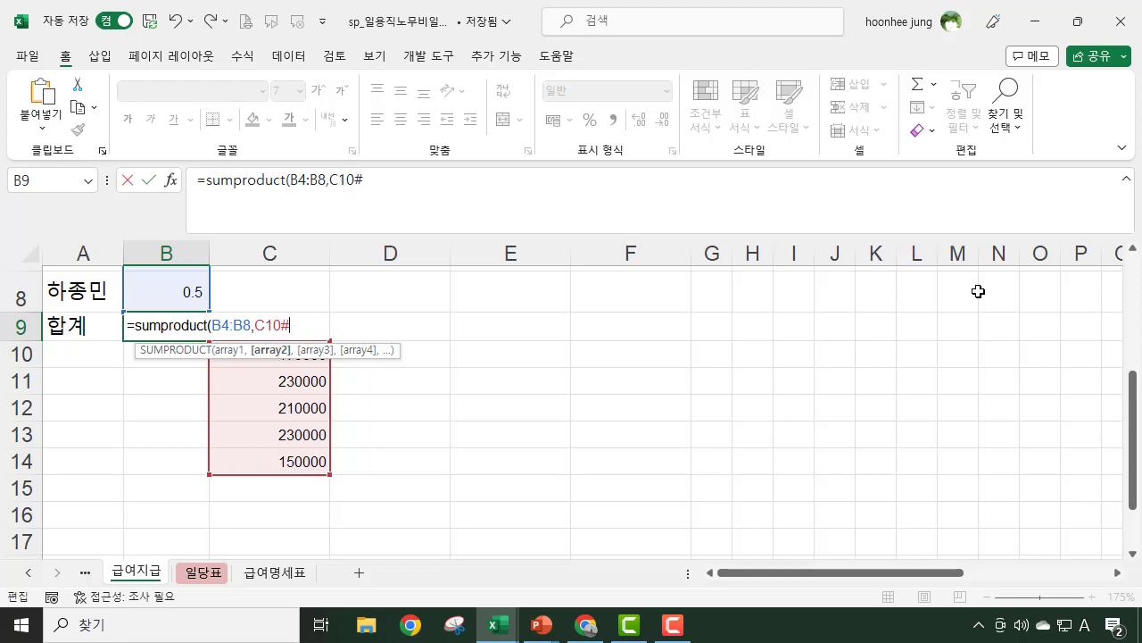
{"action": "key", "text": "BackSpace"}
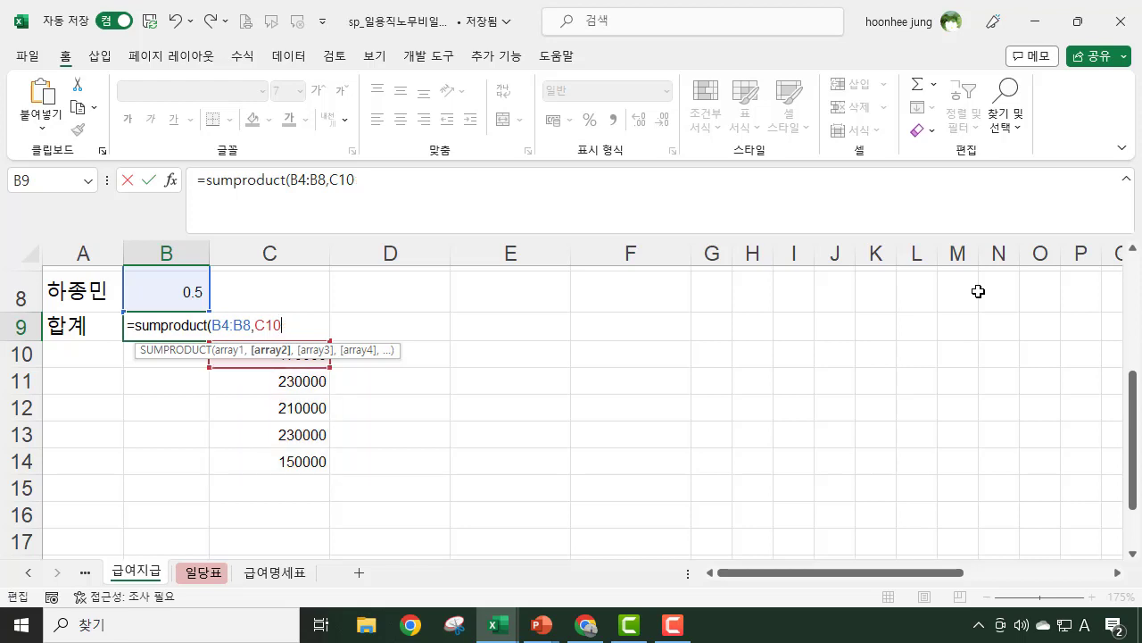
{"action": "type", "text": ":c15"}
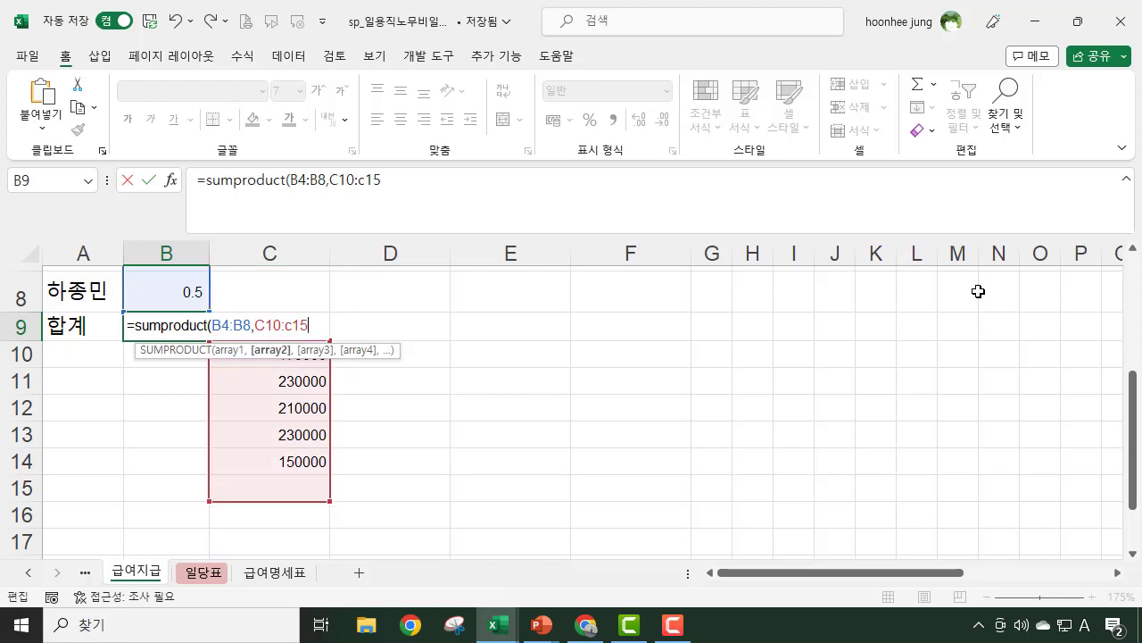
{"action": "type", "text": ")"}
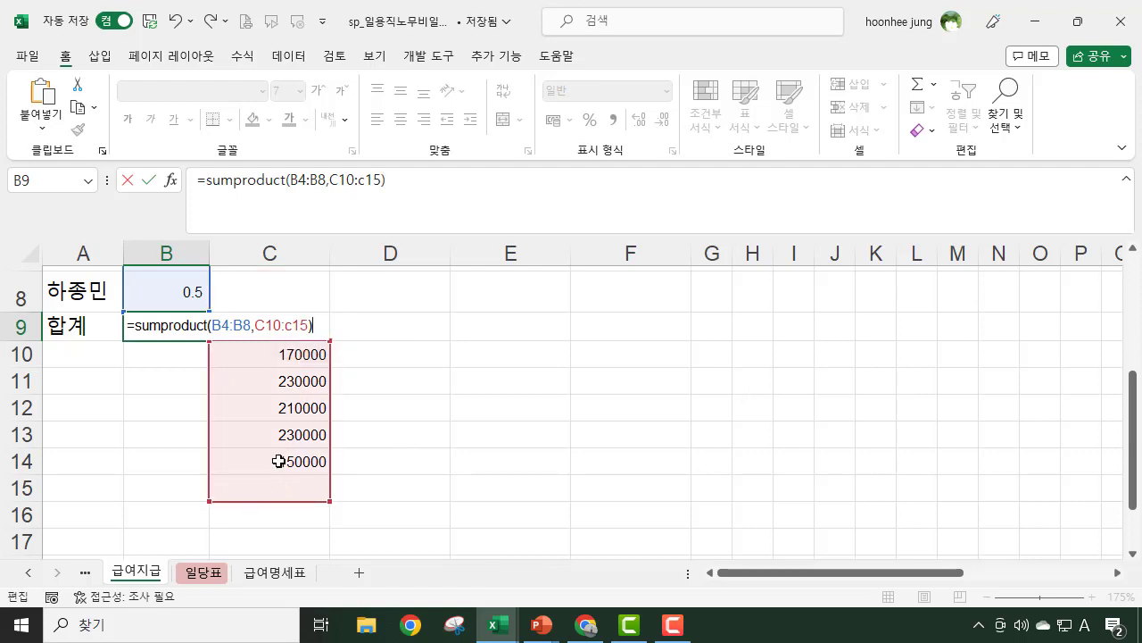
{"action": "key", "text": "Left"}
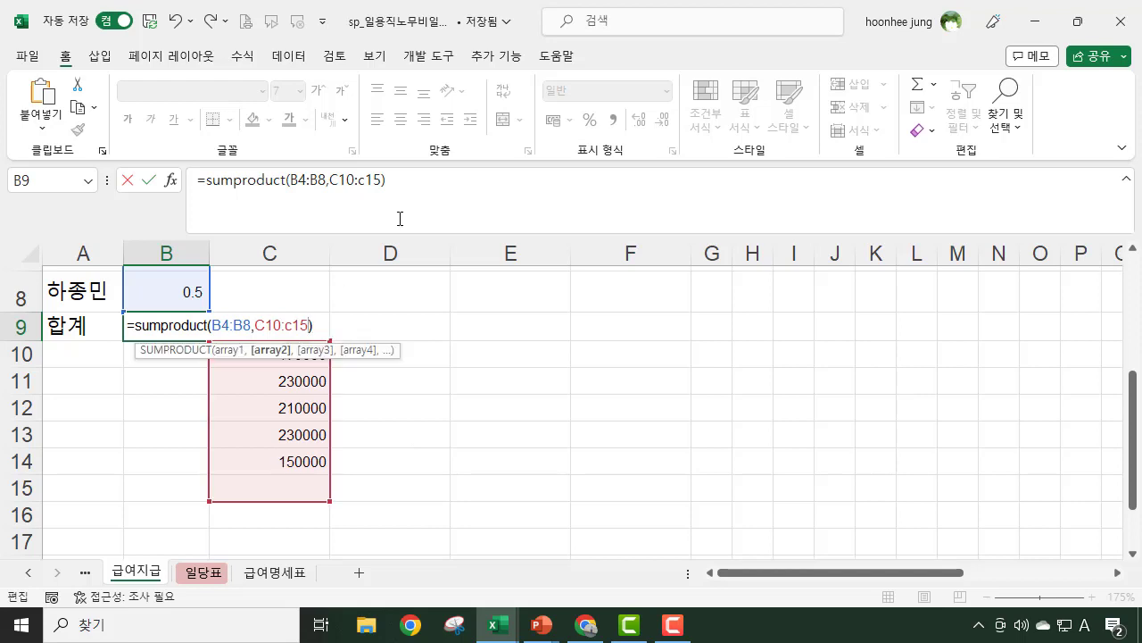
{"action": "key", "text": "BackSpace"}
{"action": "type", "text": "4"}
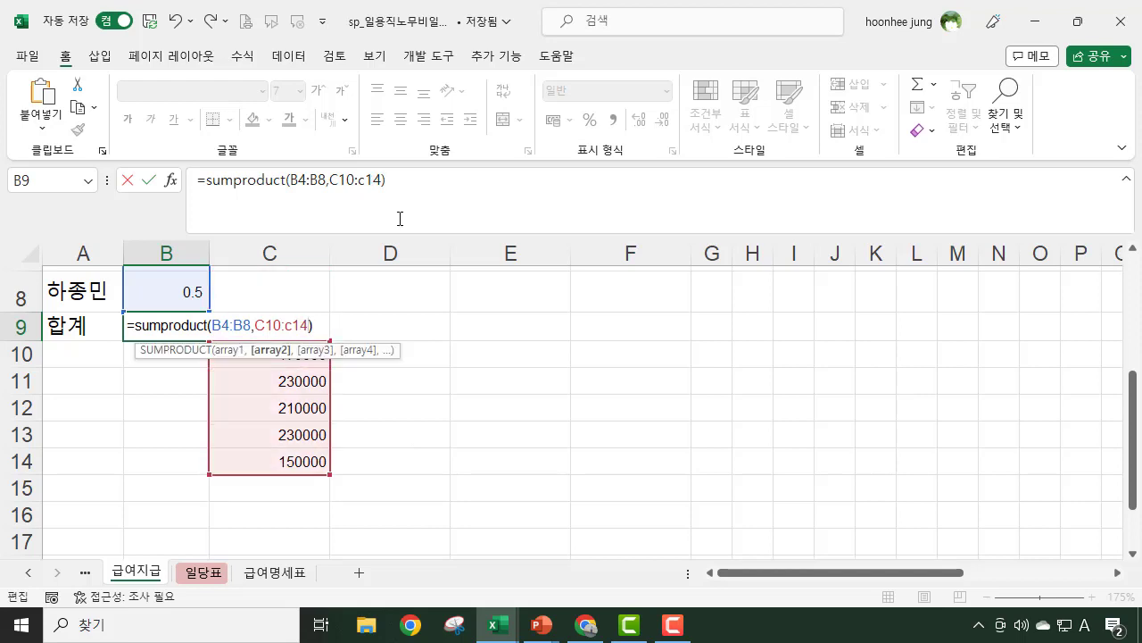
{"action": "key", "text": "Return"}
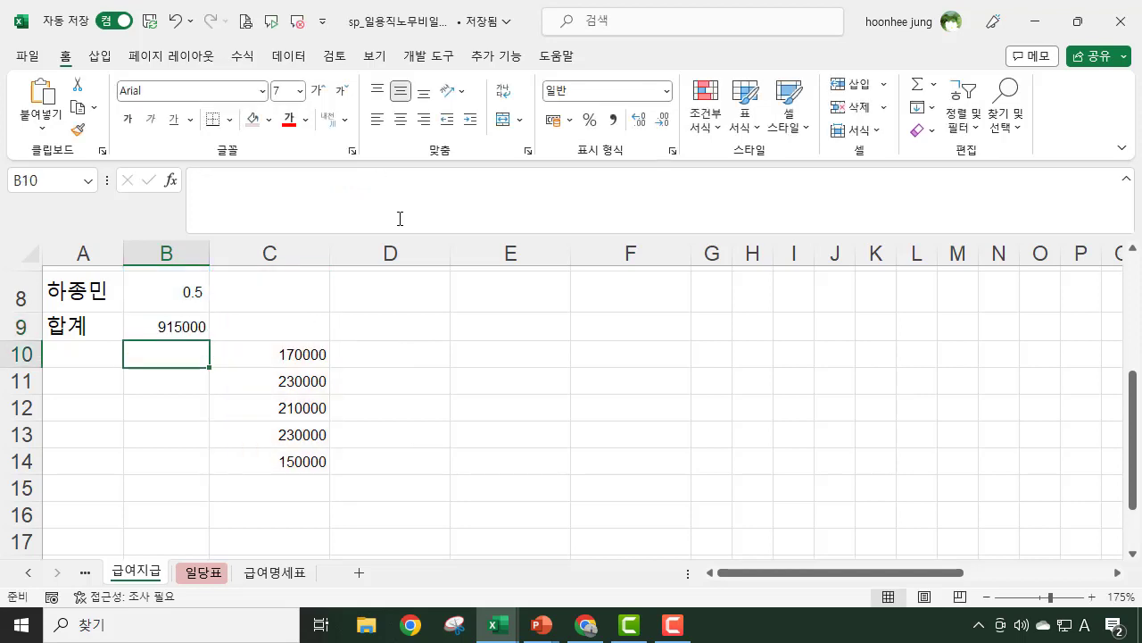
- Apply Comma Style to B9 so the total shows 915,000
{"action": "left_click", "coordinate": [183, 330]}
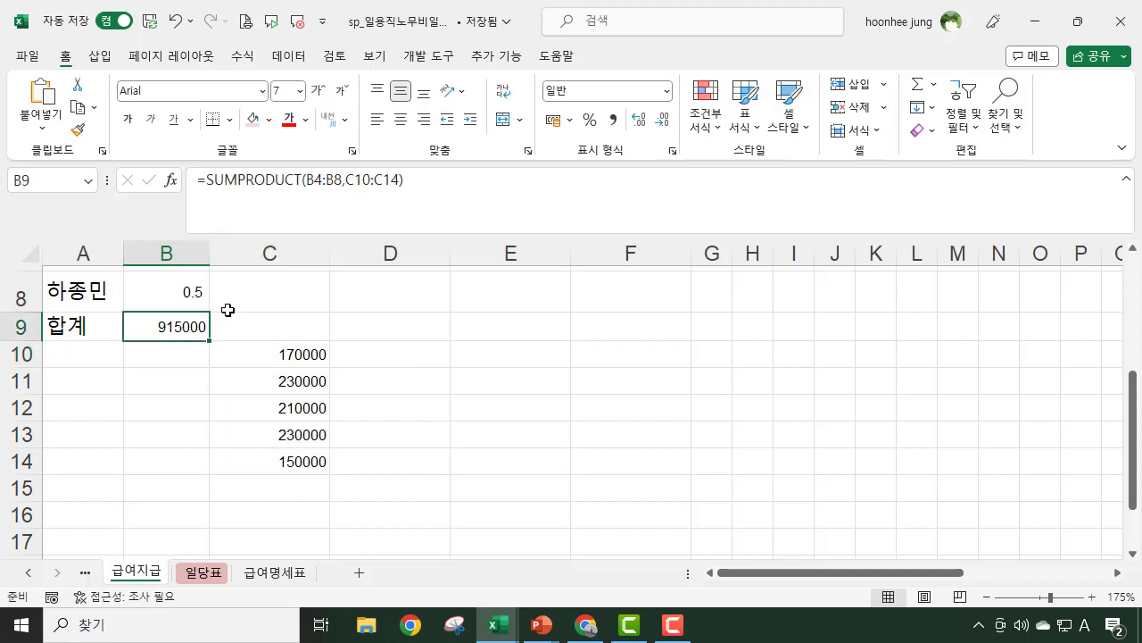
{"action": "left_click", "coordinate": [615, 123]}
{"action": "left_click", "coordinate": [156, 403]}
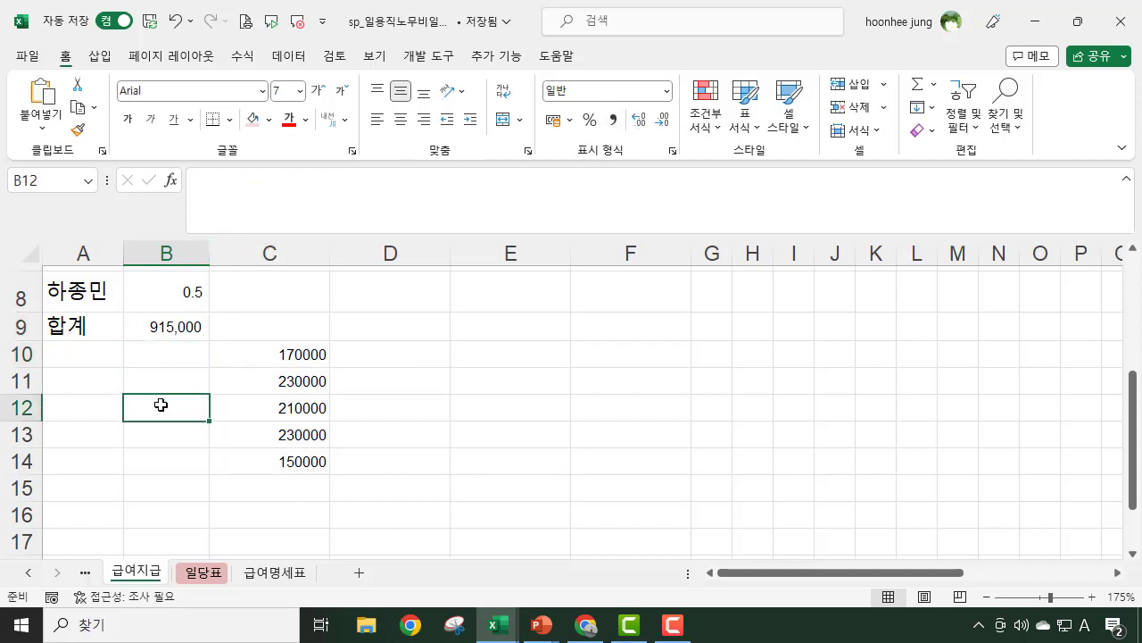
- Review B9's SUMPRODUCT formula and the work-days value in B7
{"action": "scroll", "coordinate": [164, 411], "scroll_direction": "up", "scroll_amount": 2}
{"action": "left_click", "coordinate": [180, 489]}
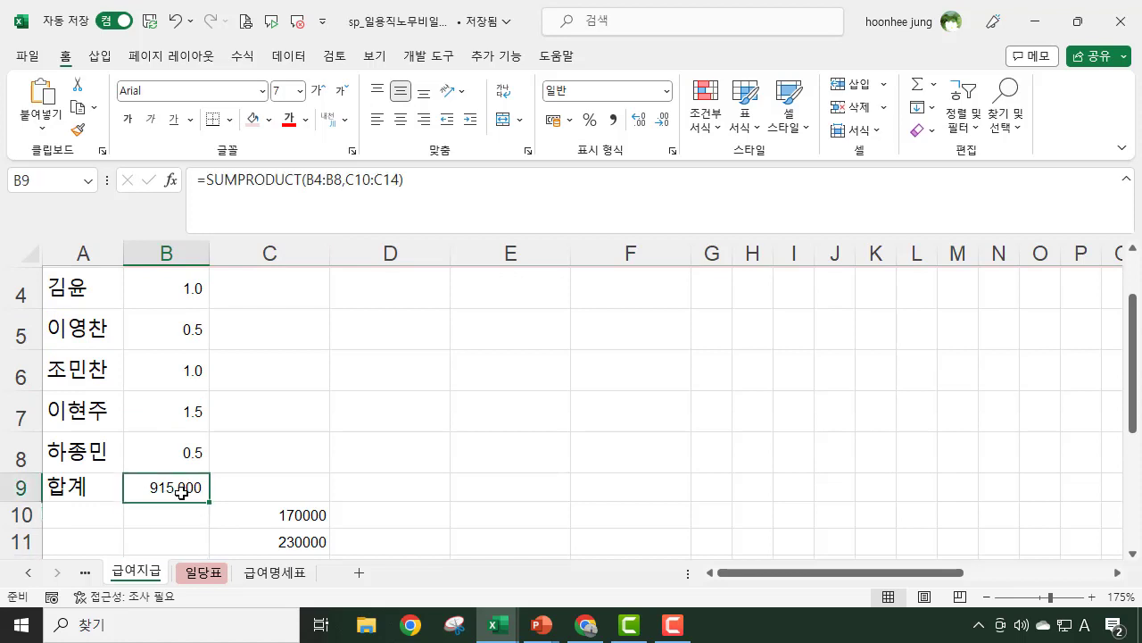
{"action": "scroll", "coordinate": [329, 493], "scroll_direction": "up", "scroll_amount": 1}
{"action": "scroll", "coordinate": [330, 492], "scroll_direction": "down", "scroll_amount": 2}
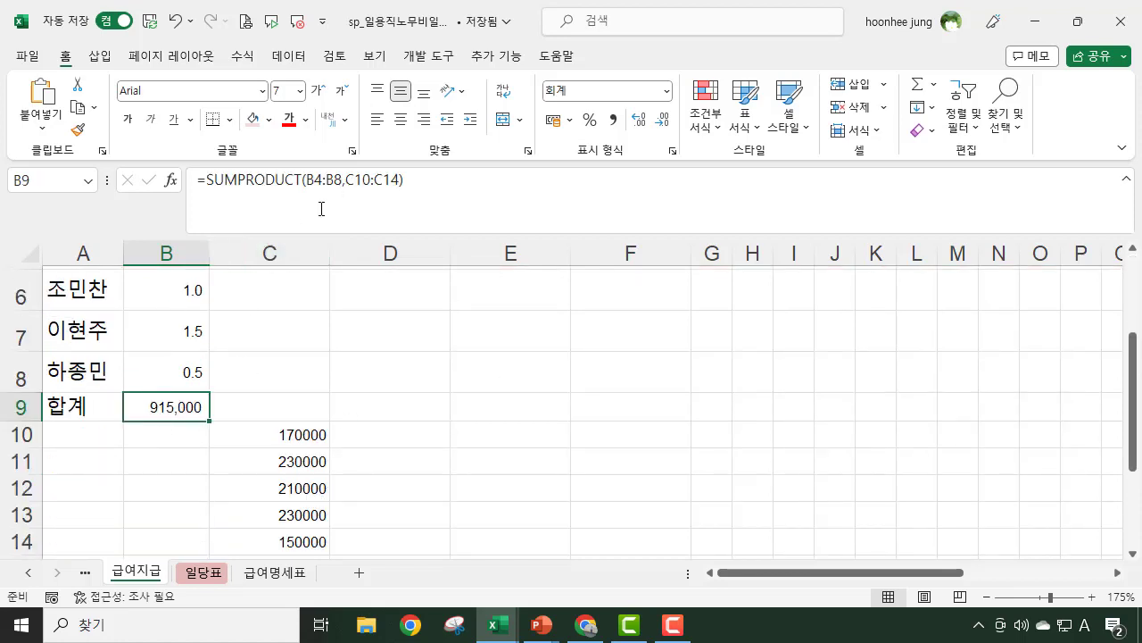
{"action": "left_click", "coordinate": [535, 357]}
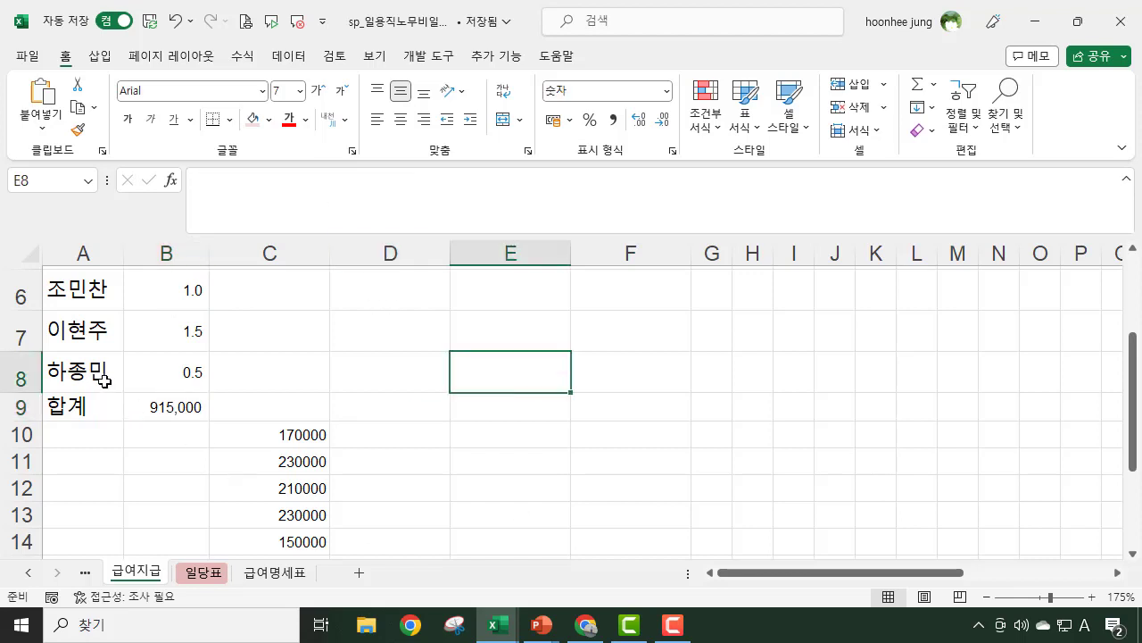
{"action": "left_click", "coordinate": [166, 408]}
{"action": "scroll", "coordinate": [236, 408], "scroll_direction": "up", "scroll_amount": 1}
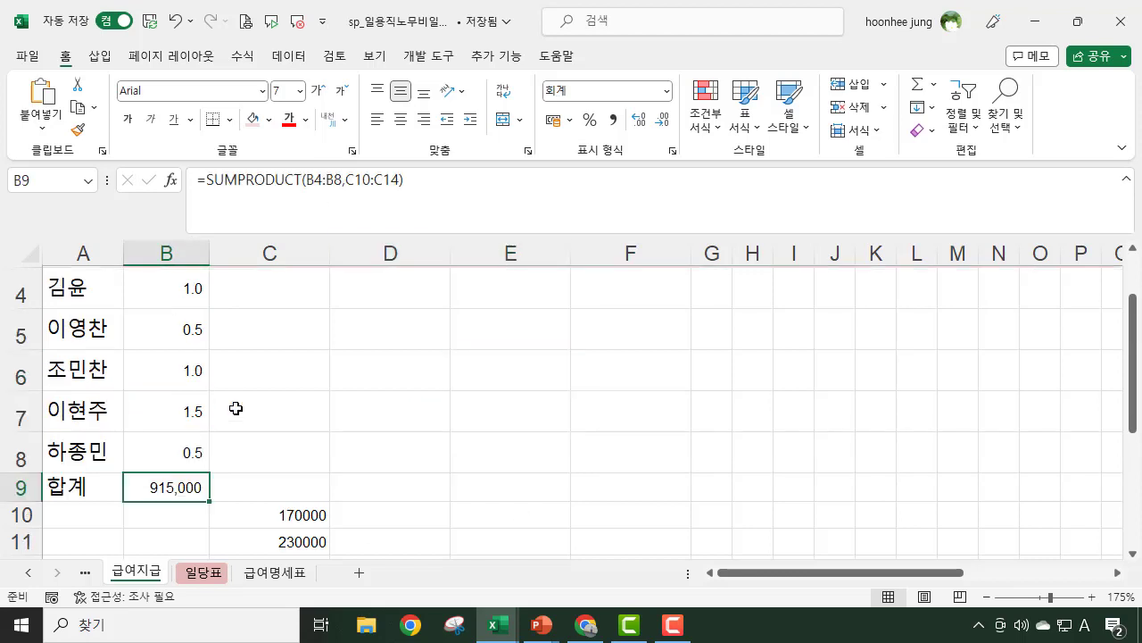
{"action": "left_click", "coordinate": [166, 413]}
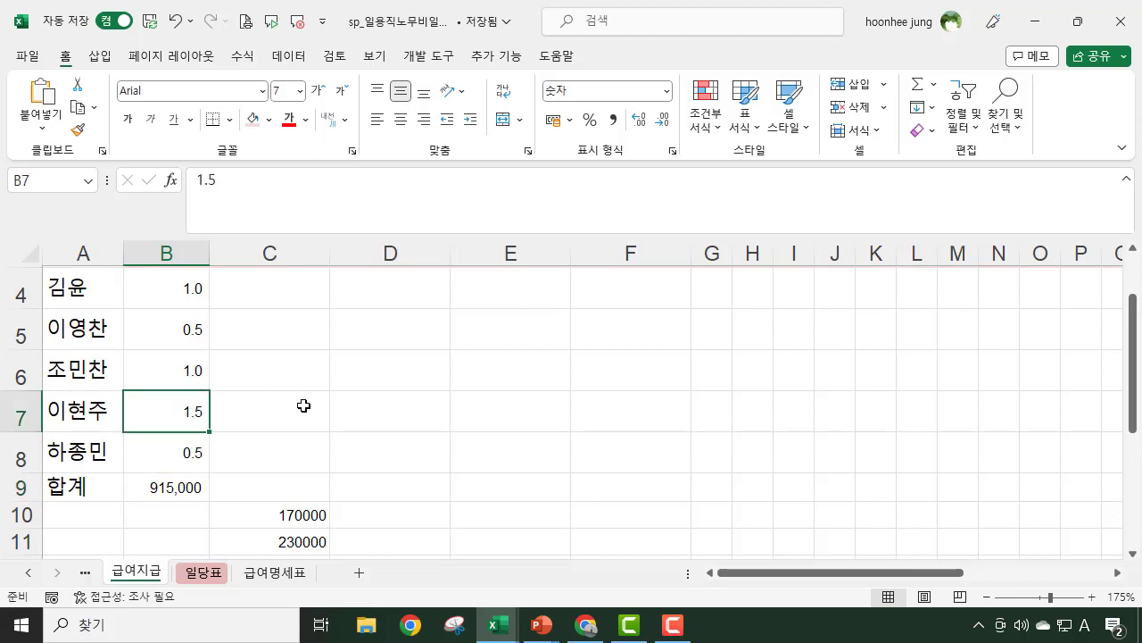
- Switch to the 일당표 sheet and inspect the daily wage in C6
{"action": "left_click", "coordinate": [209, 573]}
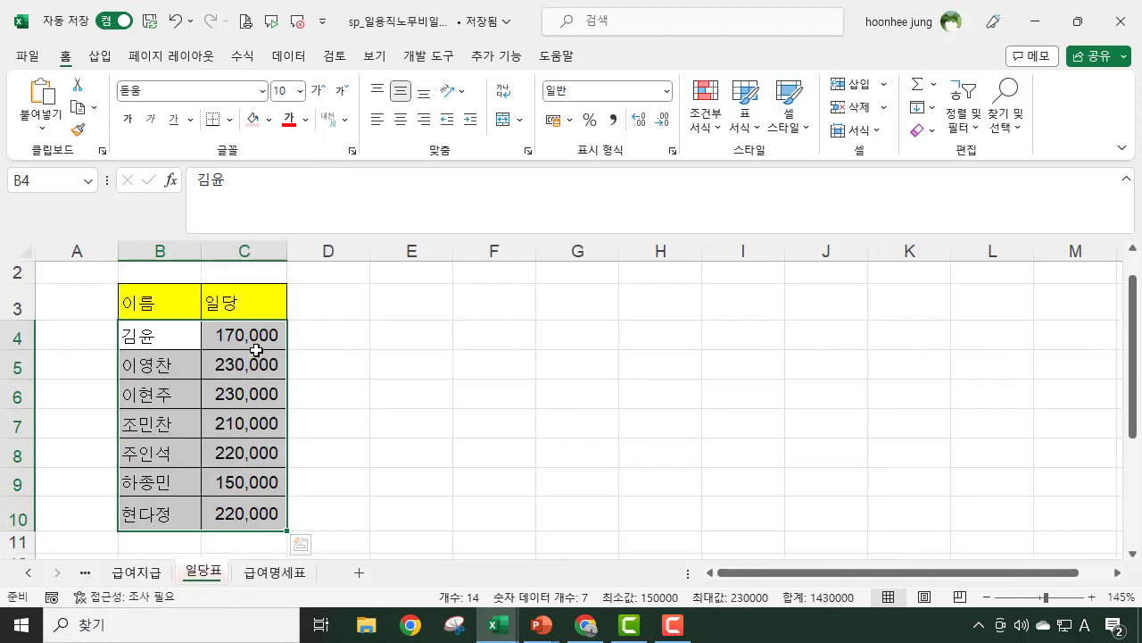
{"action": "left_click", "coordinate": [418, 448]}
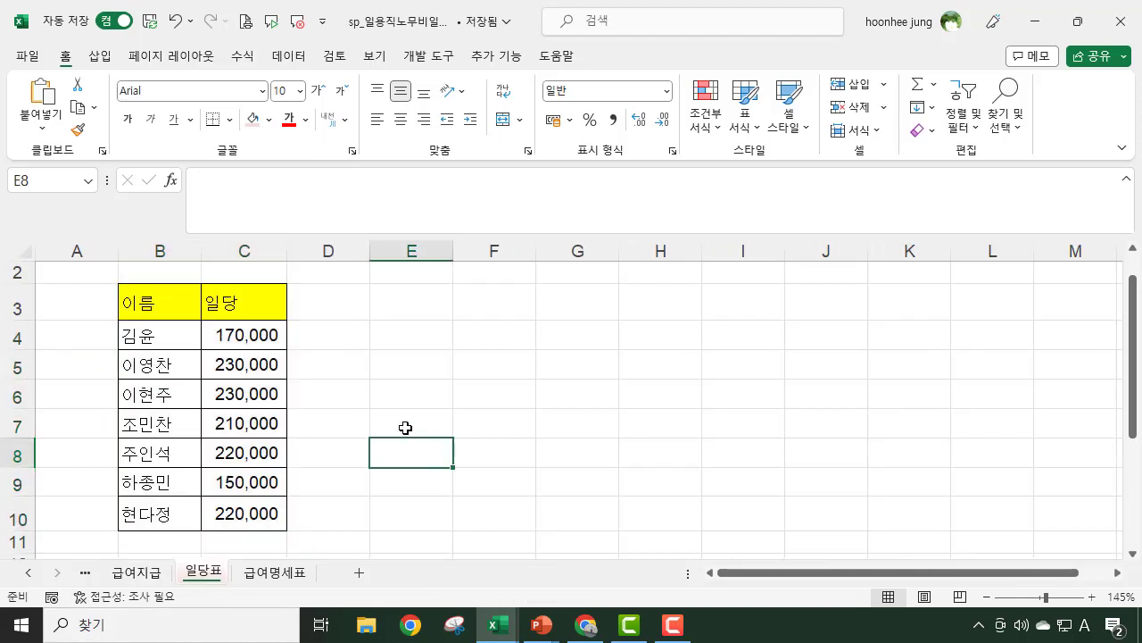
{"action": "left_click", "coordinate": [206, 397]}
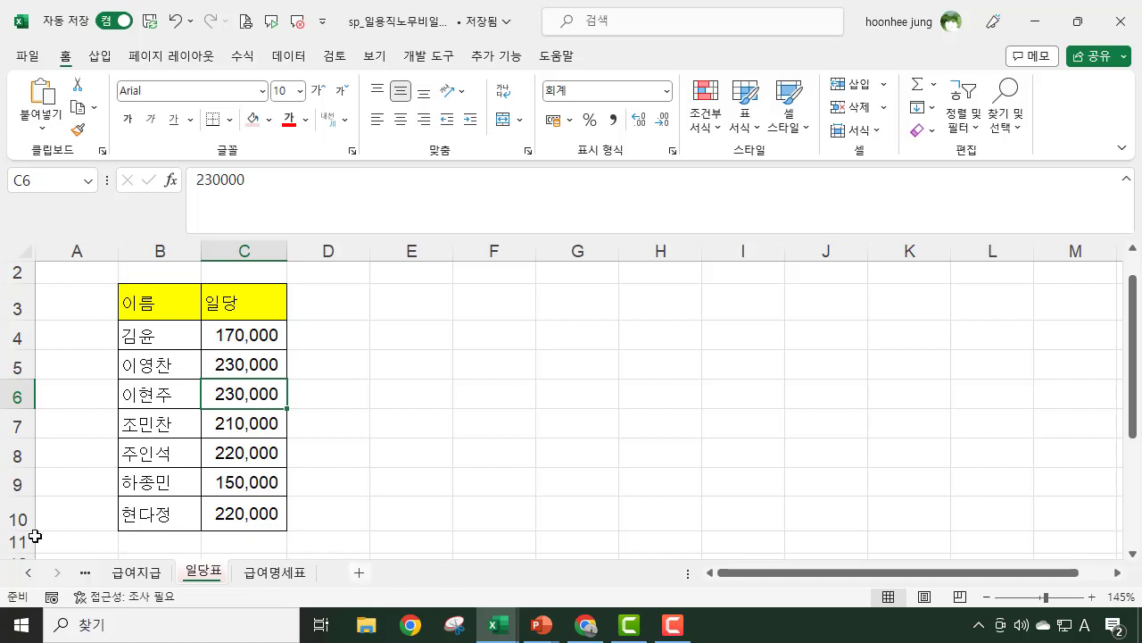
- Back on 급여지급, delete the helper wages in C9:C14 and the old total in B9
{"action": "left_click", "coordinate": [133, 572]}
{"action": "left_click", "coordinate": [577, 430]}
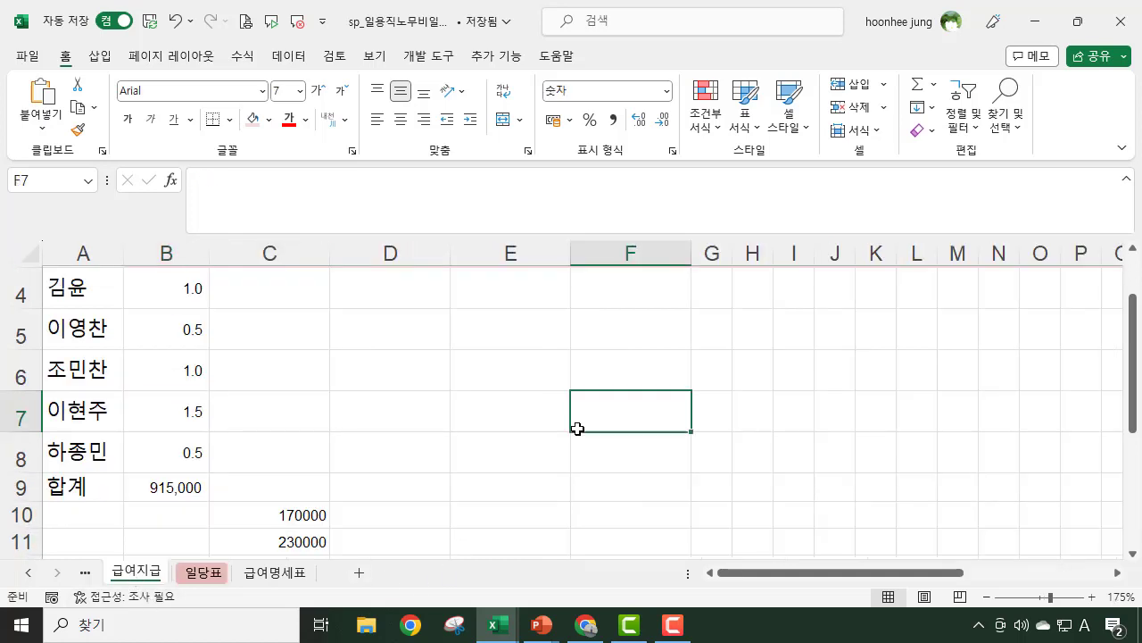
{"action": "left_click", "coordinate": [306, 492]}
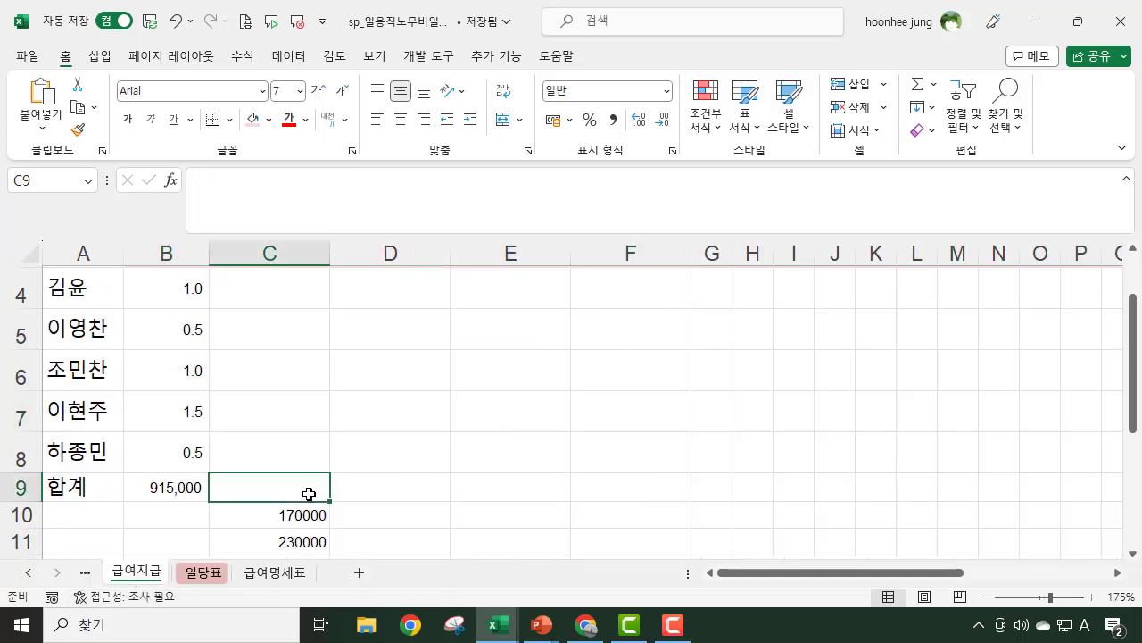
{"action": "scroll", "coordinate": [306, 492], "scroll_direction": "down", "scroll_amount": 2}
{"action": "left_click_drag", "start_coordinate": [280, 324], "coordinate": [303, 464]}
{"action": "key", "text": "Delete"}
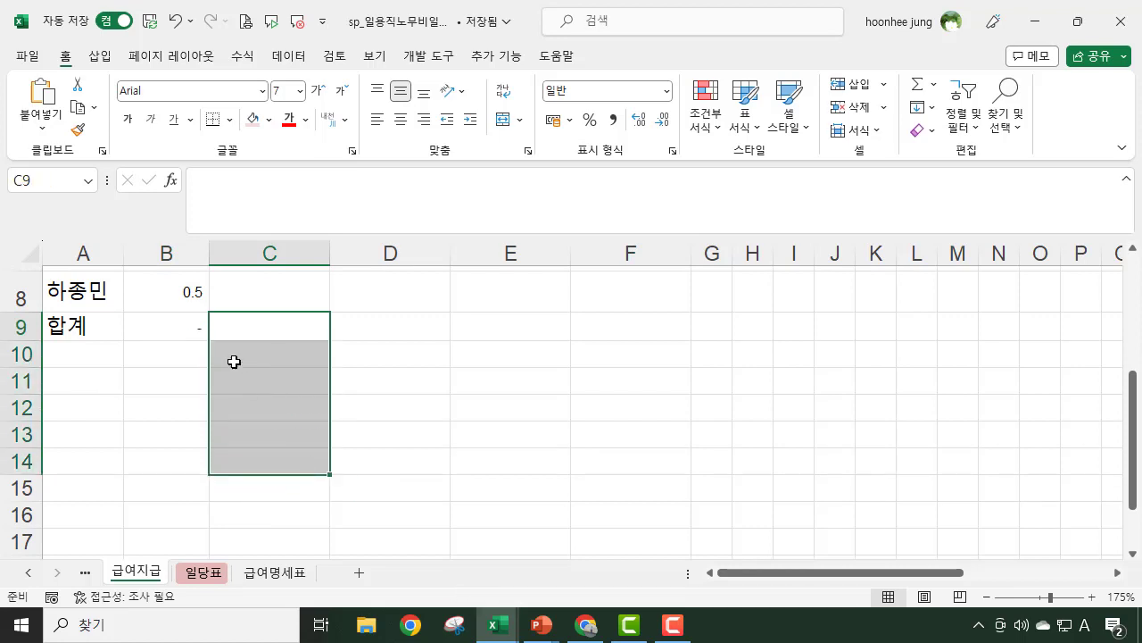
{"action": "left_click", "coordinate": [150, 314]}
{"action": "key", "text": "Delete"}
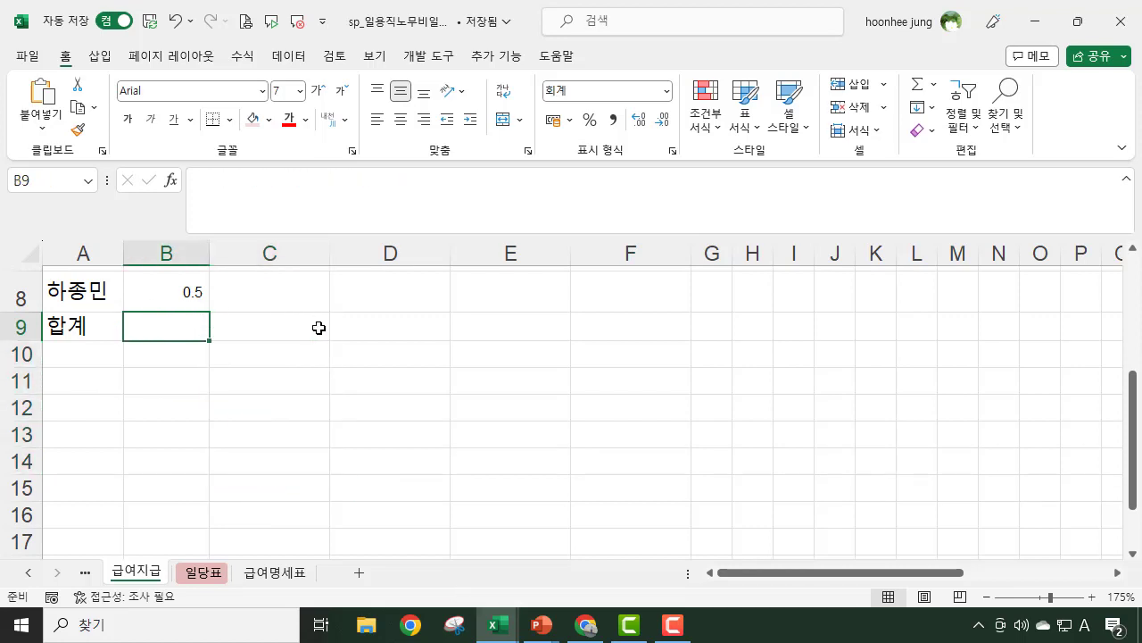
- Clear the spilled lookup row B2:F2
{"action": "scroll", "coordinate": [280, 367], "scroll_direction": "up", "scroll_amount": 3}
{"action": "left_click_drag", "start_coordinate": [149, 305], "coordinate": [680, 316]}
{"action": "key", "text": "Delete"}
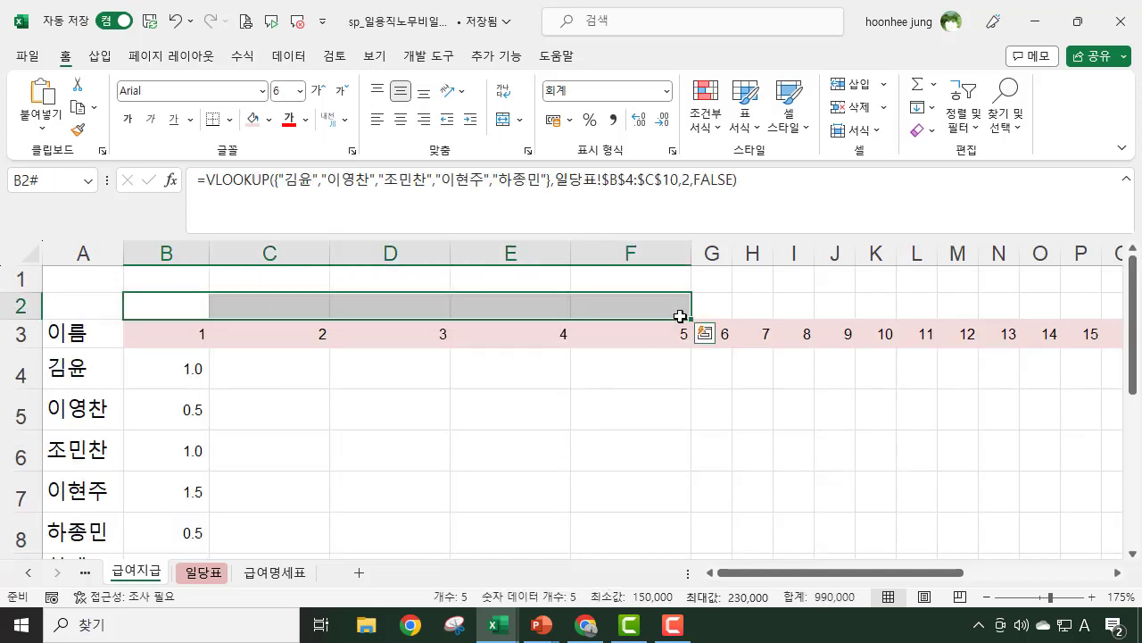
{"action": "left_click", "coordinate": [663, 417]}
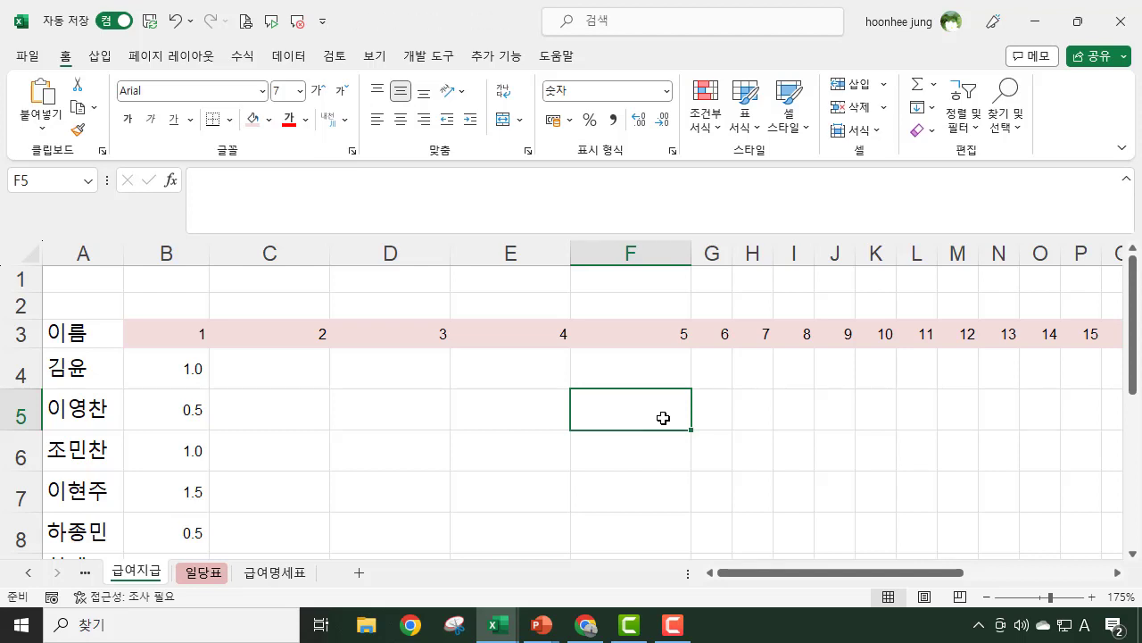
- Return to the empty B9 total cell, abandoning a started entry
{"action": "scroll", "coordinate": [603, 441], "scroll_direction": "down", "scroll_amount": 1}
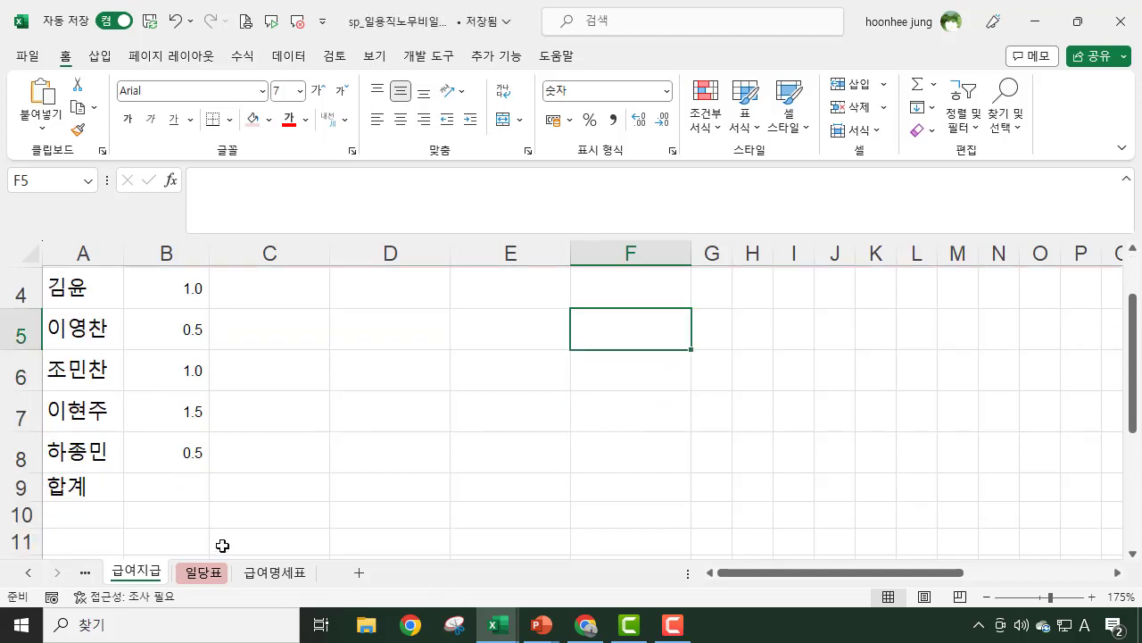
{"action": "left_click", "coordinate": [162, 490]}
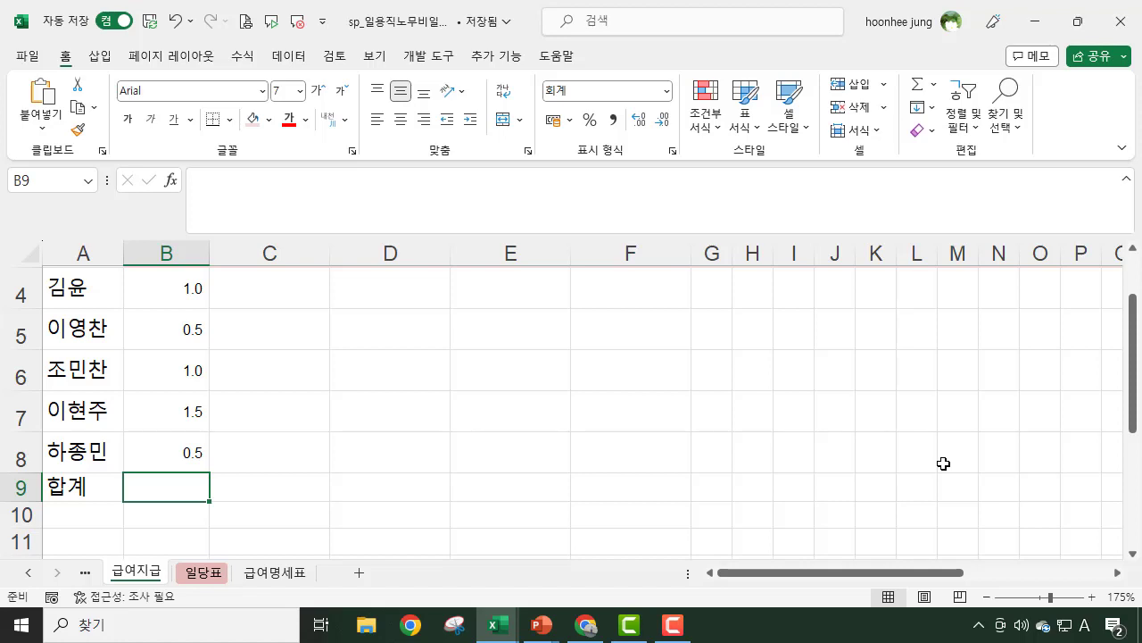
{"action": "type", "text": "="}
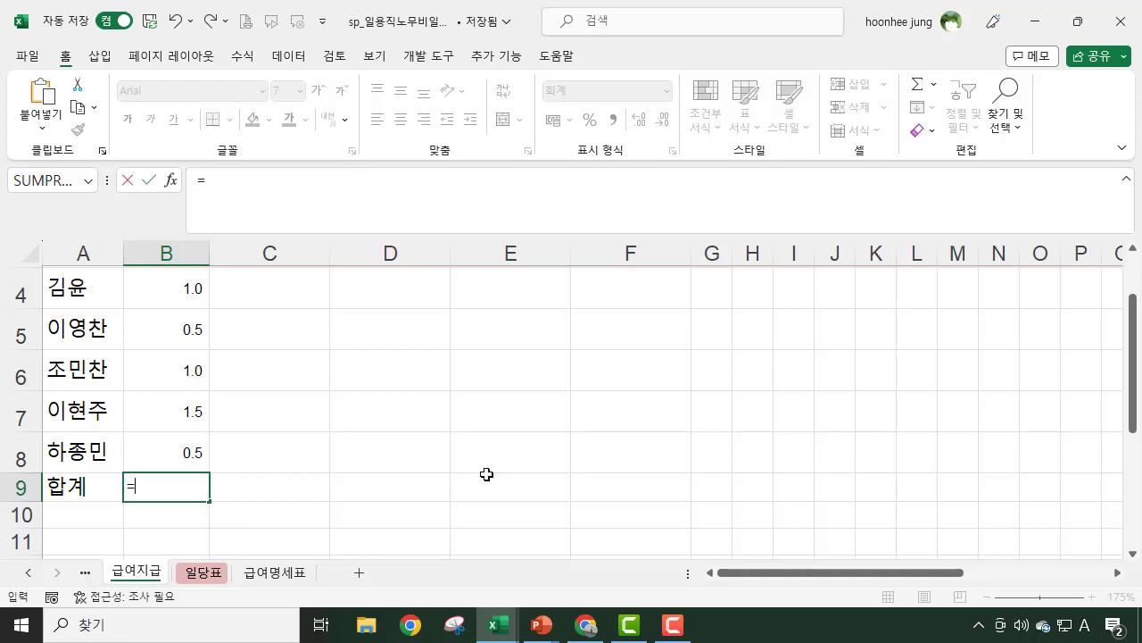
{"action": "key", "text": "BackSpace"}
{"action": "left_click", "coordinate": [493, 518]}
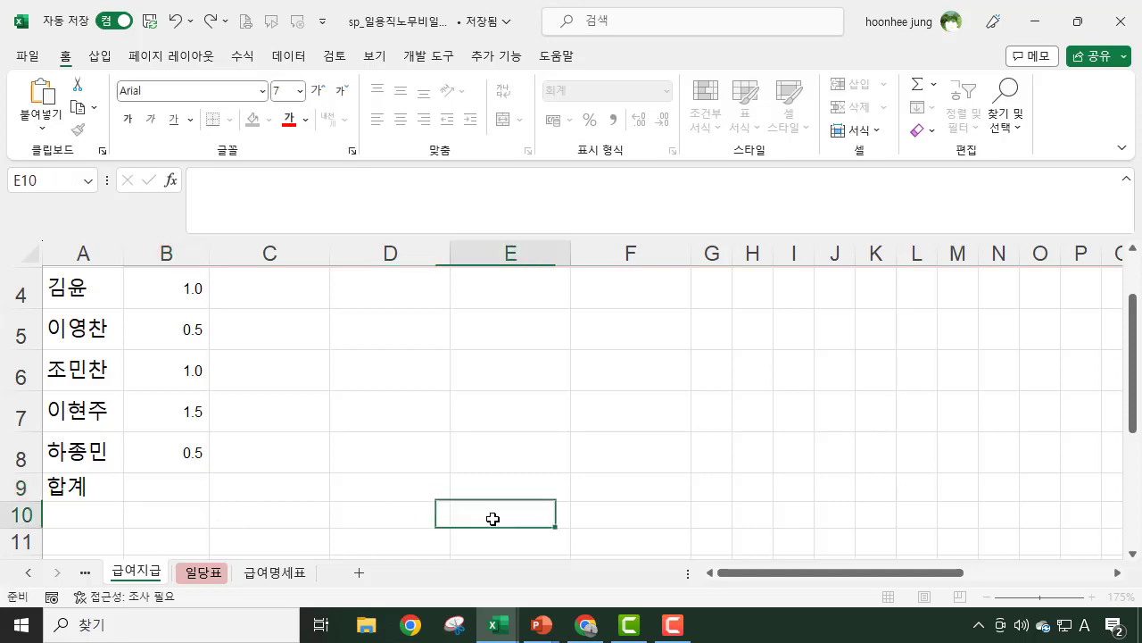
{"action": "scroll", "coordinate": [492, 516], "scroll_direction": "up", "scroll_amount": 1}
{"action": "left_click", "coordinate": [256, 509]}
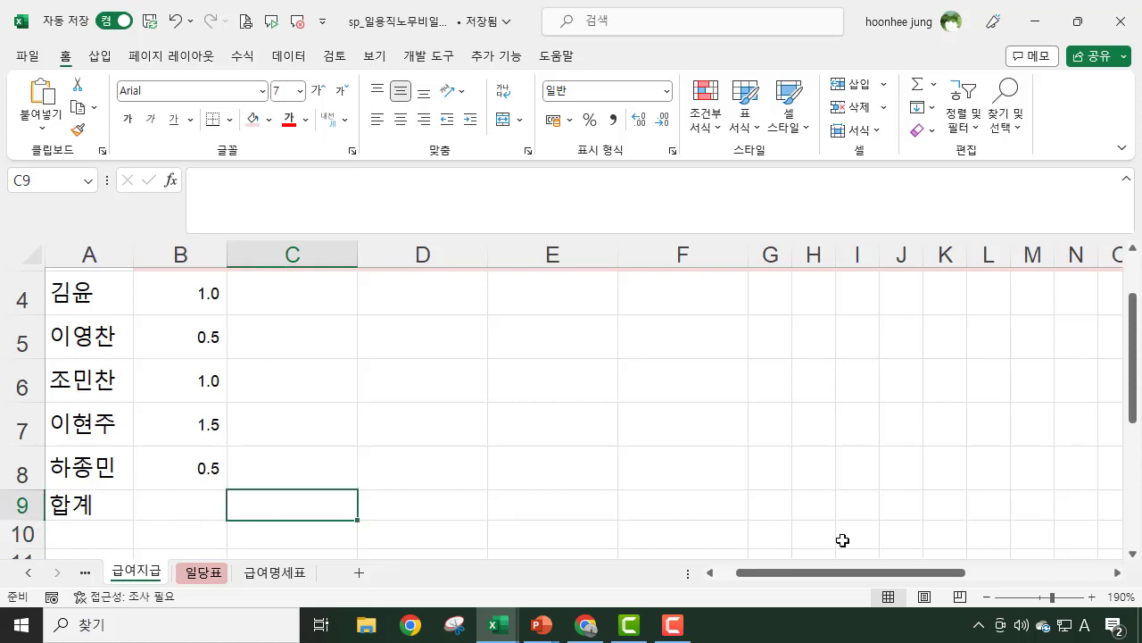
{"action": "key", "text": "Left"}
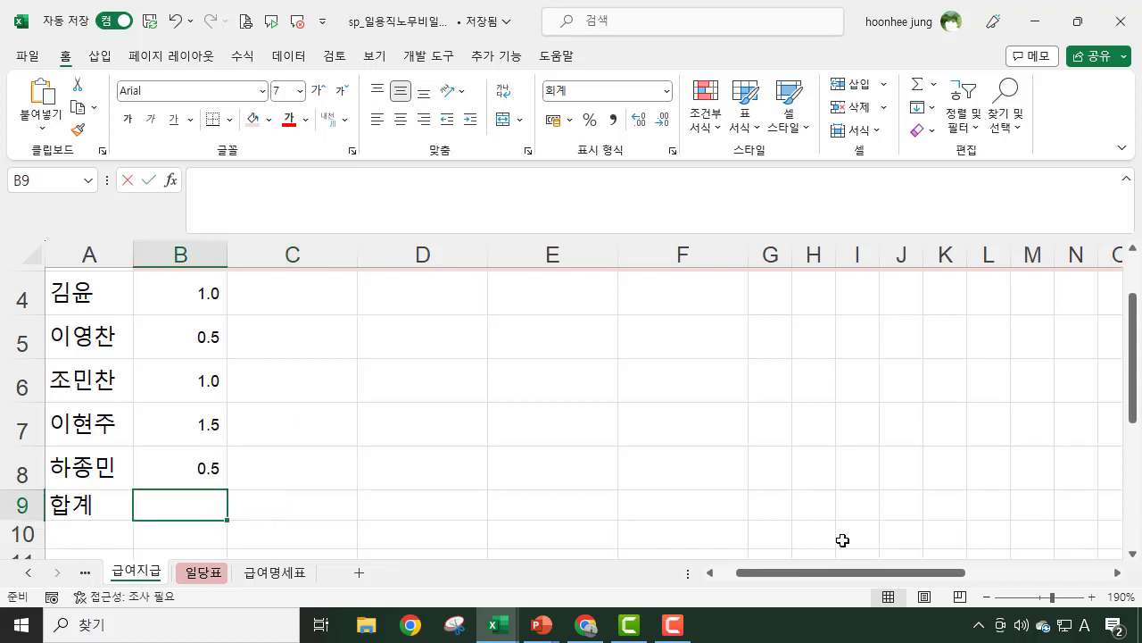
- Type =sumproduct( in B9 with work days B4:B8 as the first array, followed by a comma
{"action": "type", "text": "=sum"}
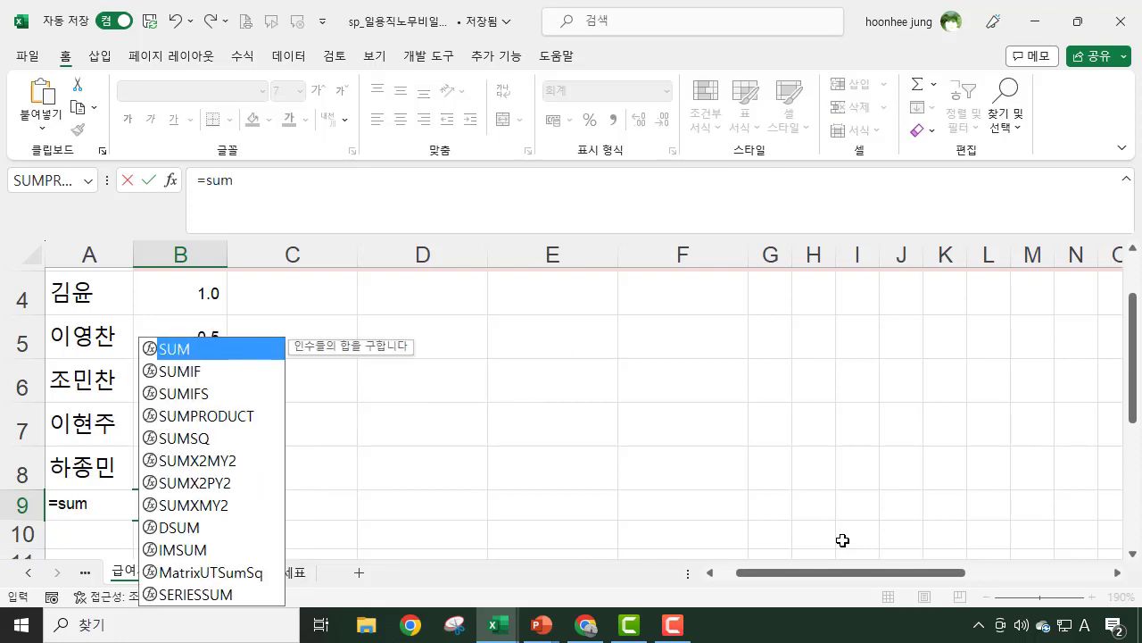
{"action": "type", "text": "pro"}
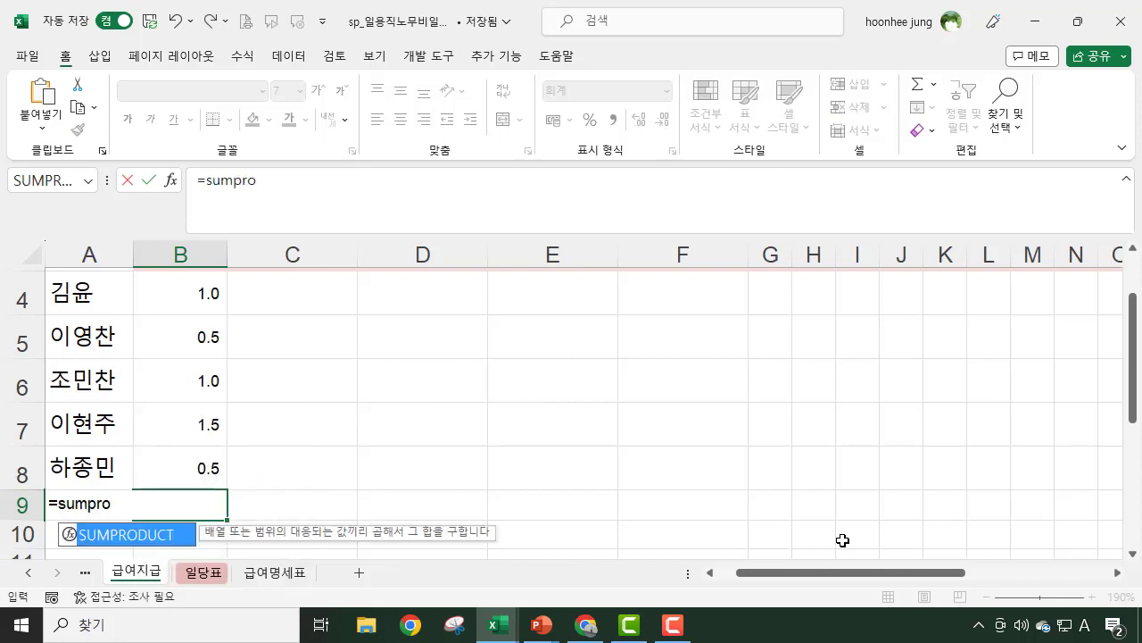
{"action": "type", "text": "d"}
{"action": "type", "text": "t("}
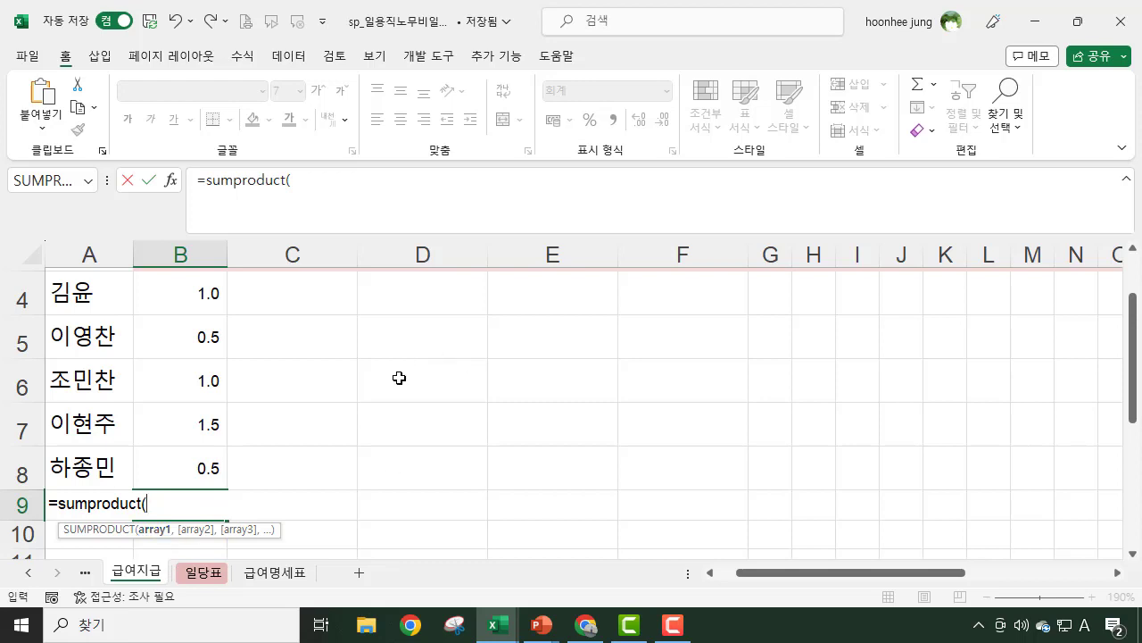
{"action": "scroll", "coordinate": [399, 377], "scroll_direction": "up", "scroll_amount": 1}
{"action": "left_click", "coordinate": [80, 371]}
{"action": "left_click_drag", "start_coordinate": [80, 371], "coordinate": [86, 536]}
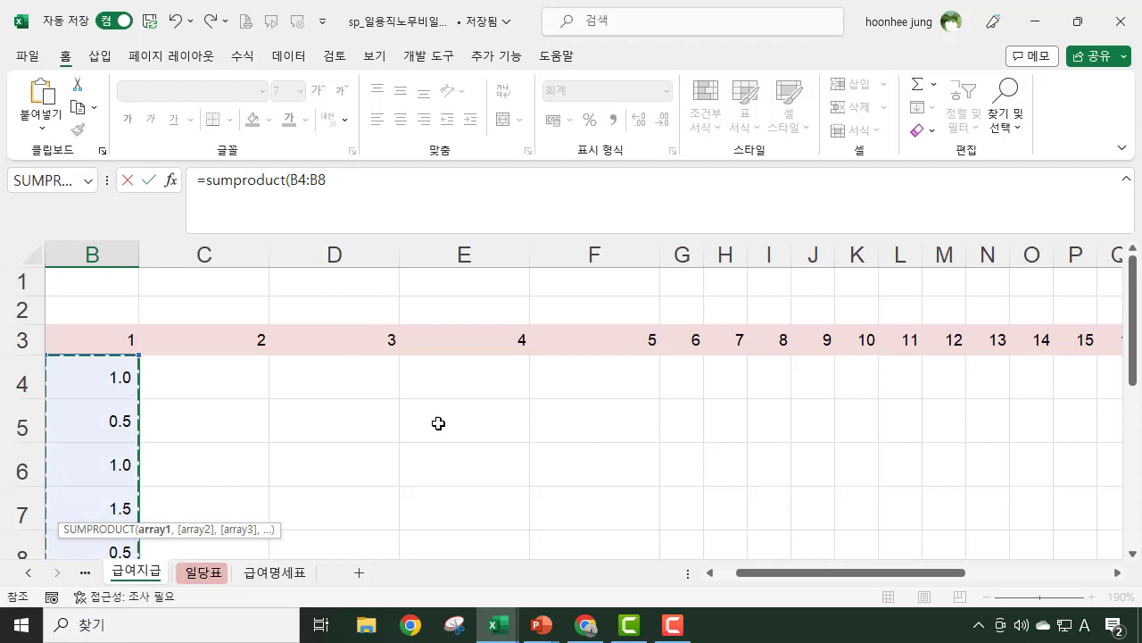
{"action": "scroll", "coordinate": [438, 420], "scroll_direction": "down", "scroll_amount": 2}
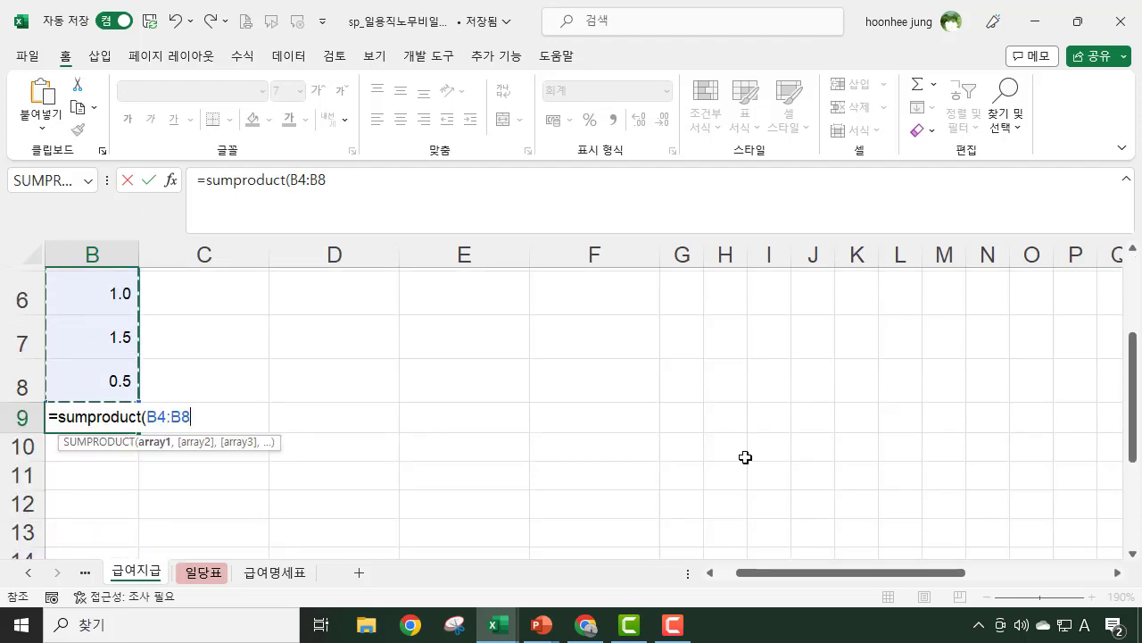
{"action": "type", "text": ","}
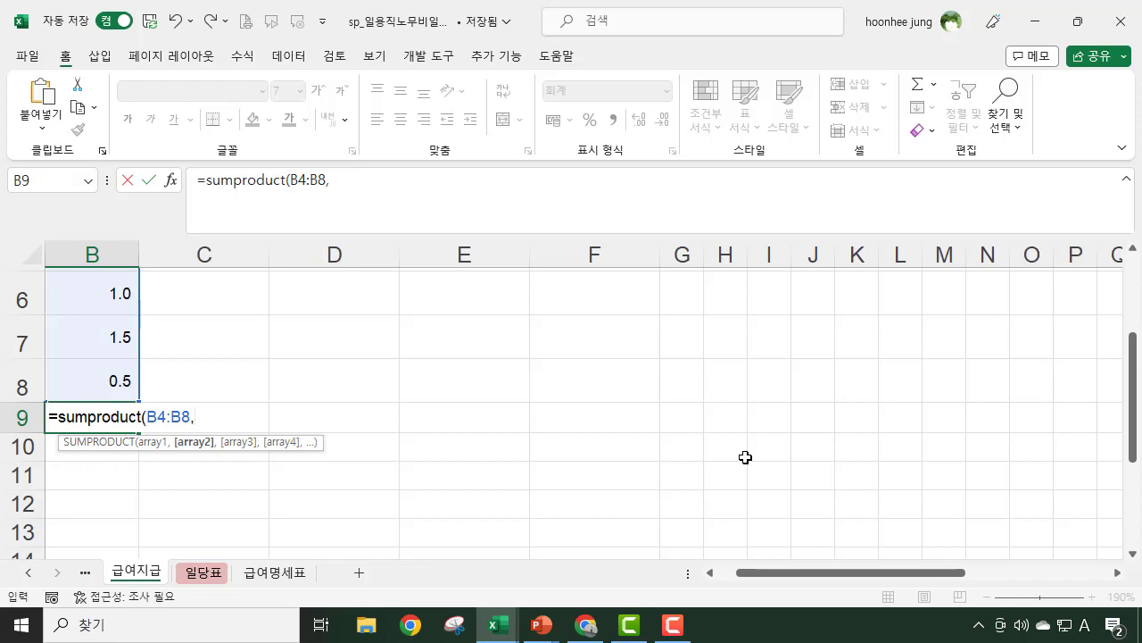
- Add vlookup({ followed by three quoted worker names typed in Korean as the lookup array
{"action": "type", "text": "vloo"}
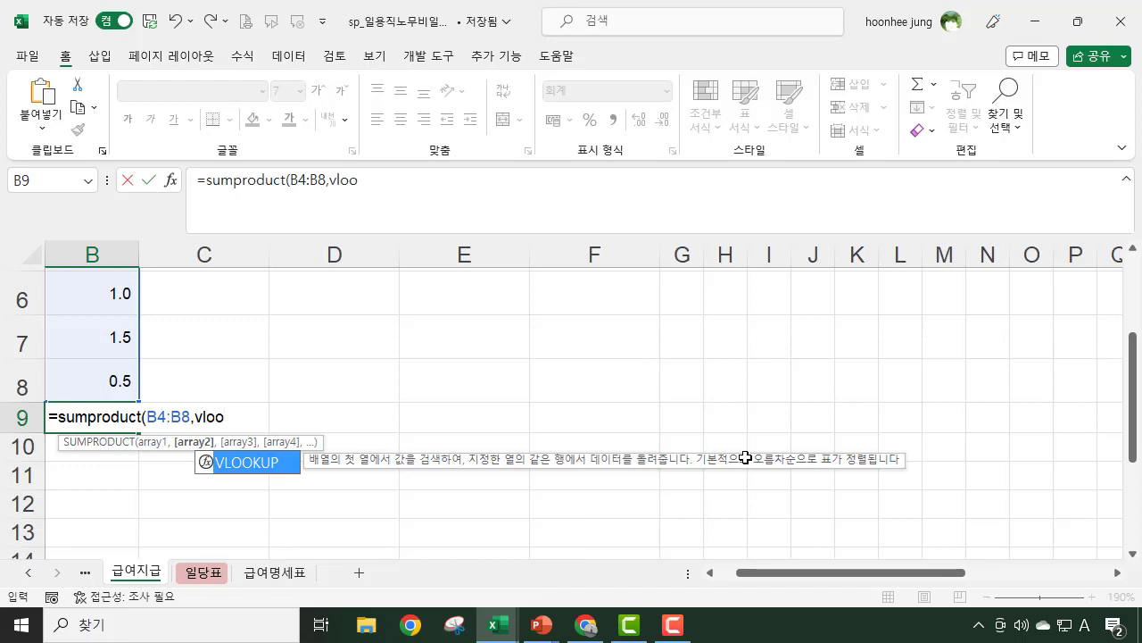
{"action": "type", "text": "kup("}
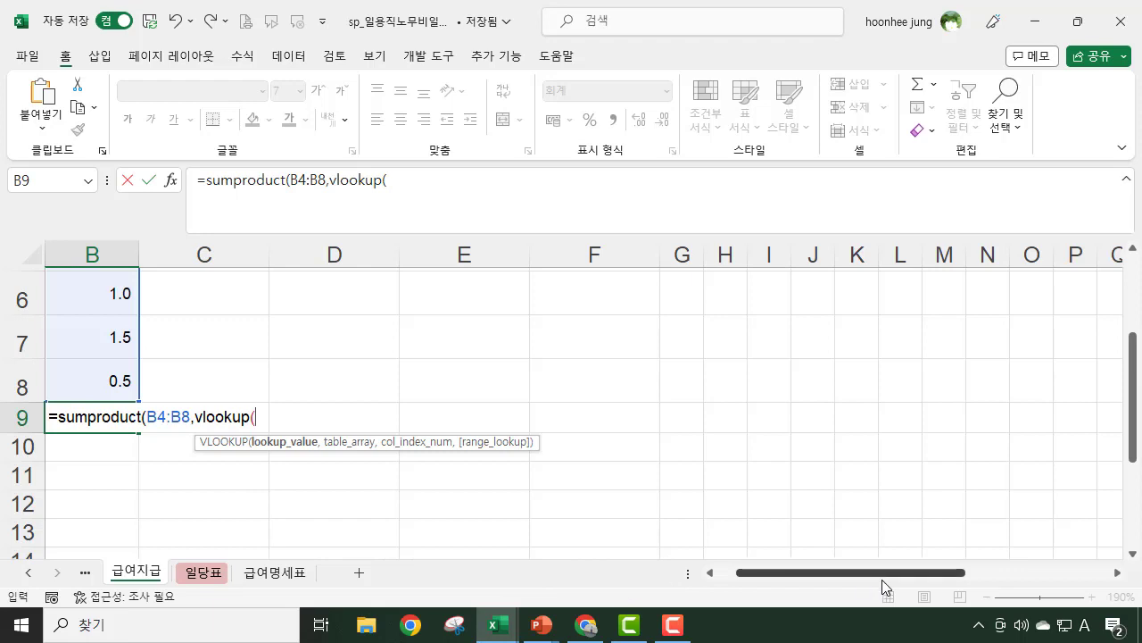
{"action": "type", "text": "{\""}
{"action": "key", "text": "Hangul"}
{"action": "type", "text": "김윤\","}
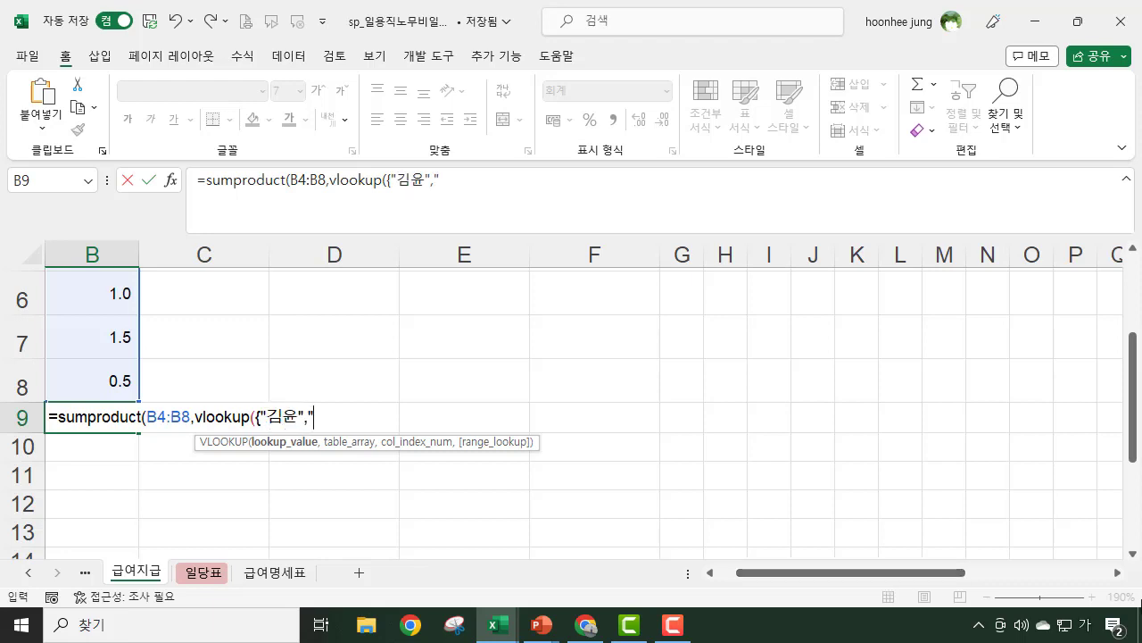
{"action": "type", "text": "\"이영찬\","}
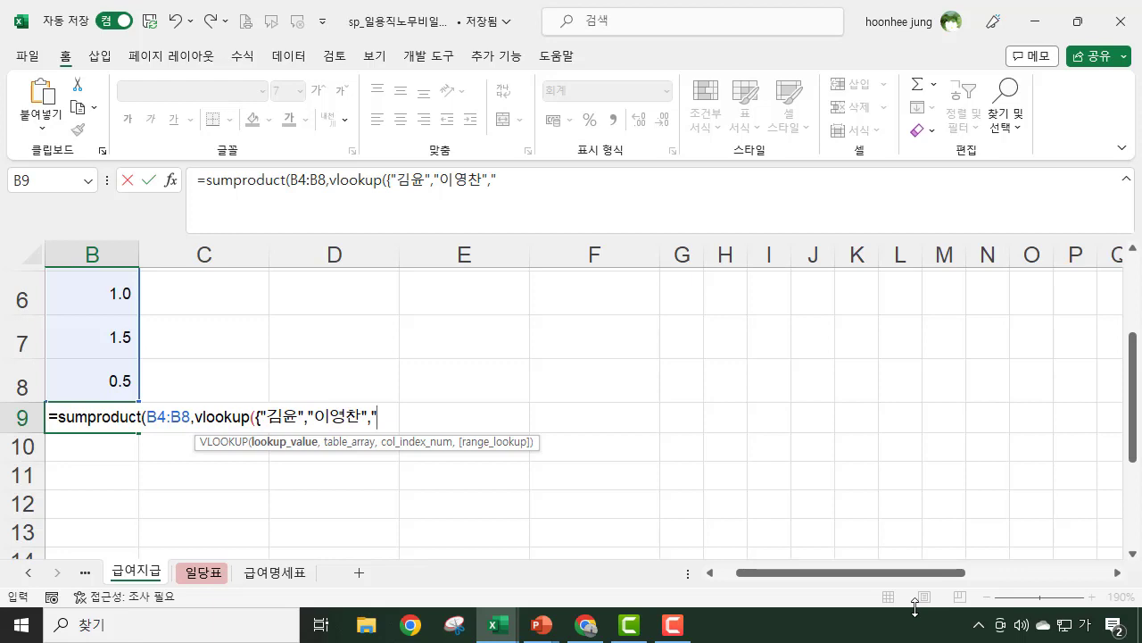
{"action": "type", "text": "\"이현주"}
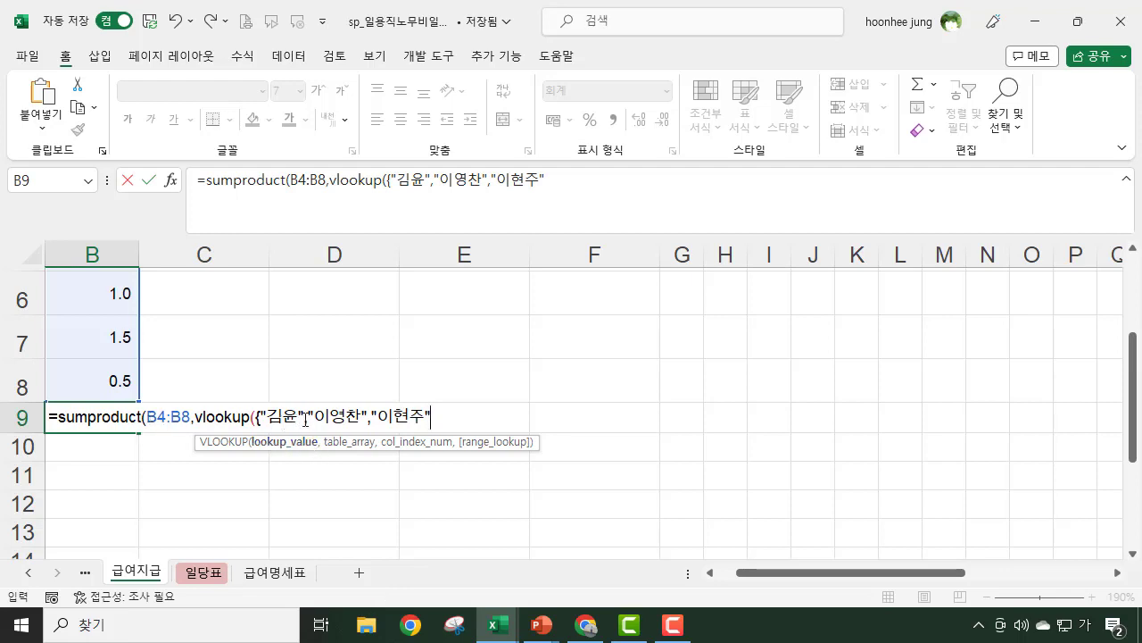
- Replace the commas between the names with semicolons to make the array vertical
{"action": "left_click", "coordinate": [309, 421]}
{"action": "key", "text": "BackSpace"}
{"action": "type", "text": ";"}
{"action": "left_click", "coordinate": [372, 418]}
{"action": "key", "text": "BackSpace"}
{"action": "type", "text": ";"}
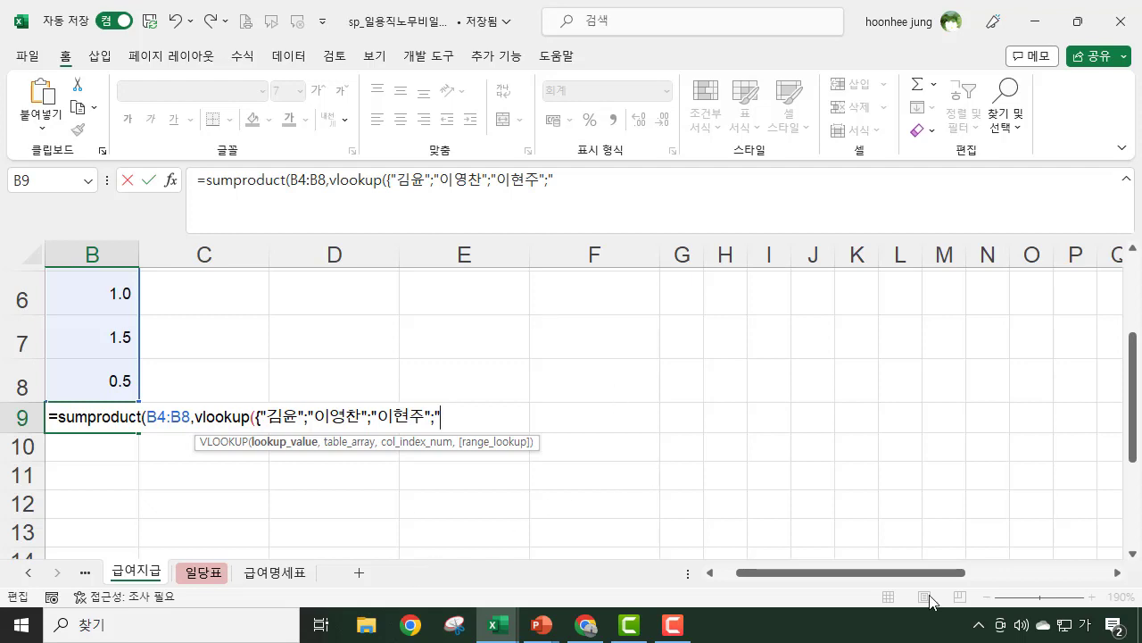
- Reorder the worker-name array in B9's formula to match column A, then close the array
{"action": "left_click_drag", "start_coordinate": [830, 584], "coordinate": [769, 595]}
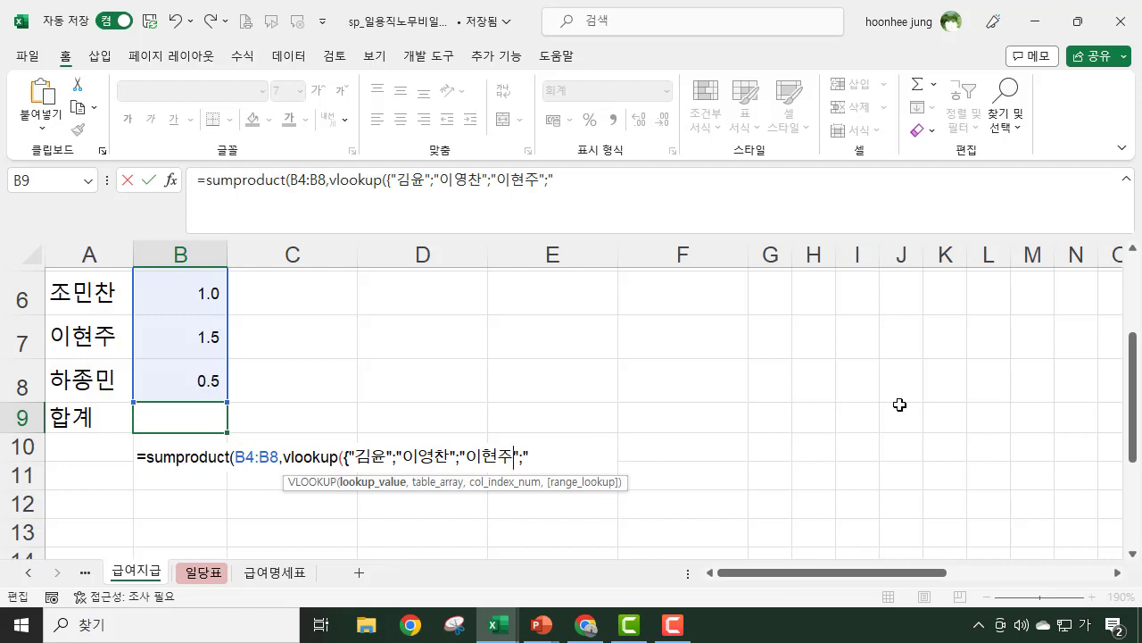
{"action": "key", "text": "Left"}
{"action": "key", "text": "Left"}
{"action": "key", "text": "BackSpace"}
{"action": "key", "text": "BackSpace"}
{"action": "key", "text": "BackSpace"}
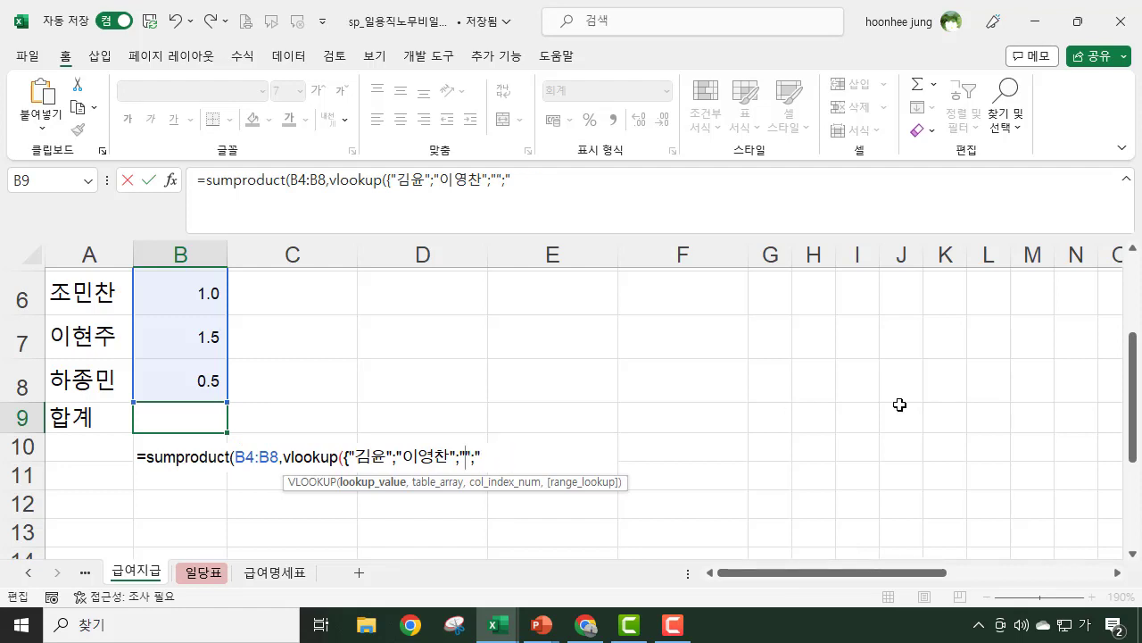
{"action": "type", "text": "조민찬"}
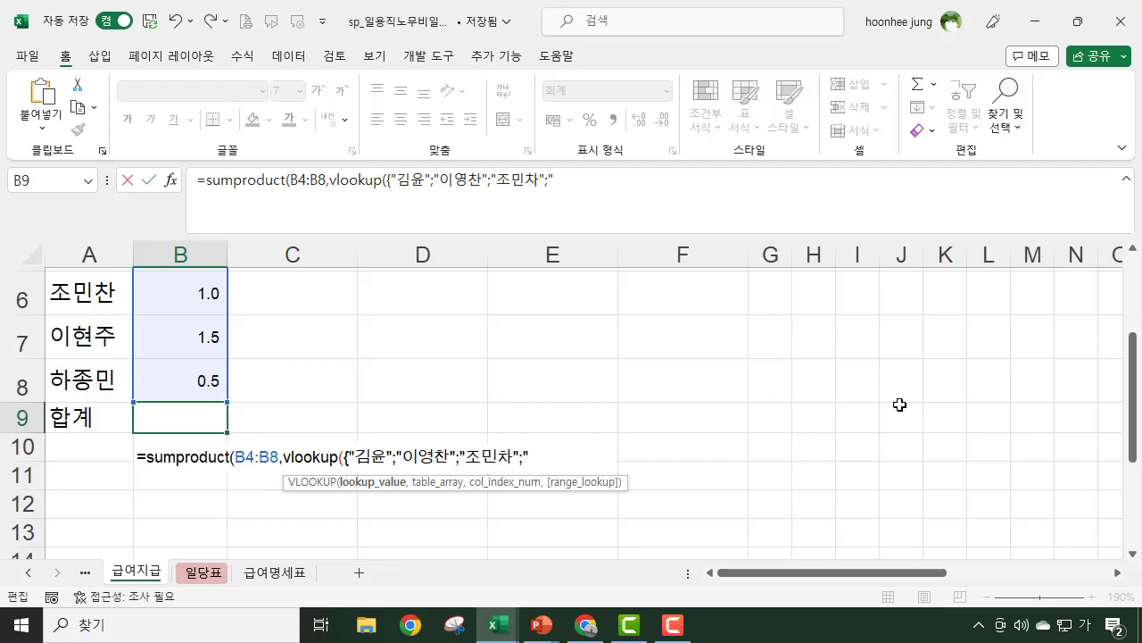
{"action": "key", "text": "Right"}
{"action": "key", "text": "Right"}
{"action": "key", "text": "Right"}
{"action": "type", "text": "이;혔"}
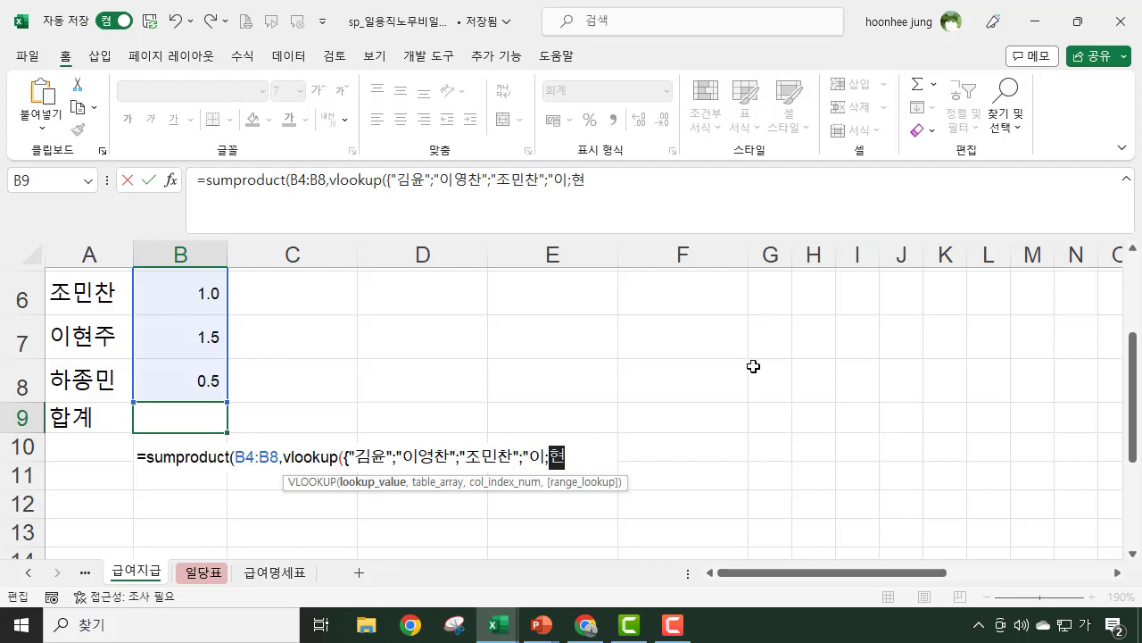
{"action": "key", "text": "BackSpace"}
{"action": "key", "text": "BackSpace"}
{"action": "key", "text": "BackSpace"}
{"action": "type", "text": "현주"}
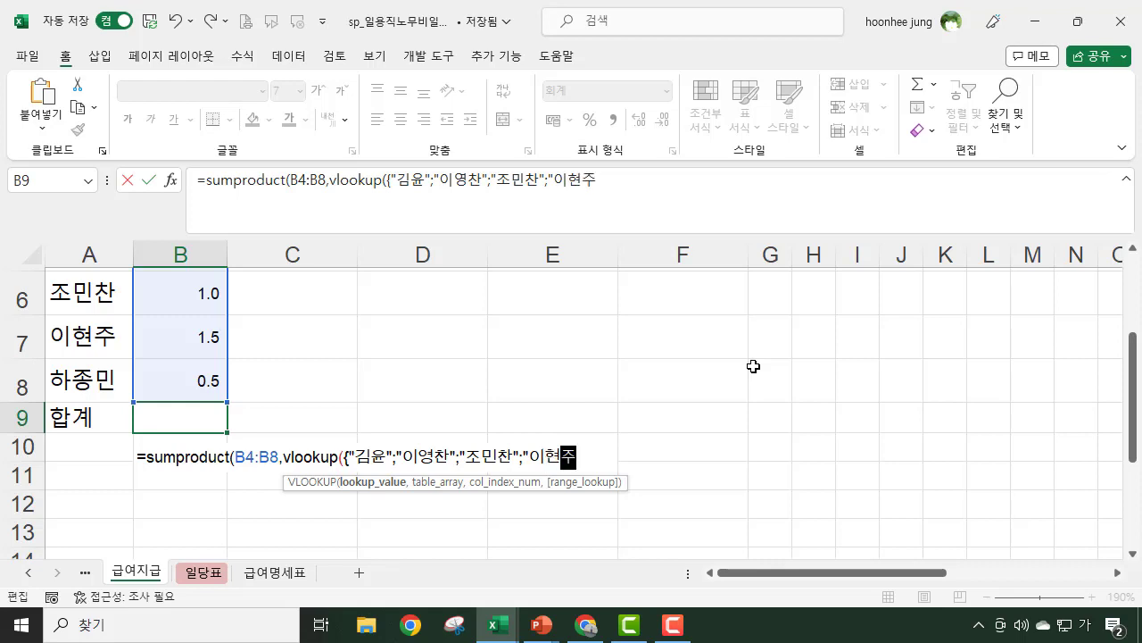
{"action": "type", "text": "\";\"하종민"}
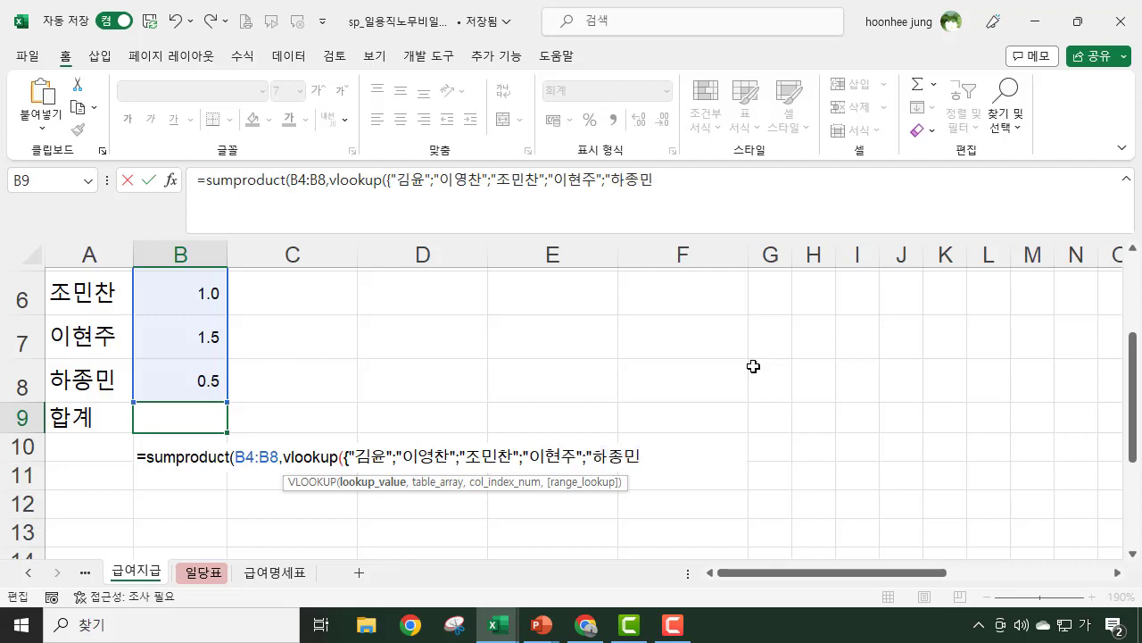
{"action": "type", "text": "\"},"}
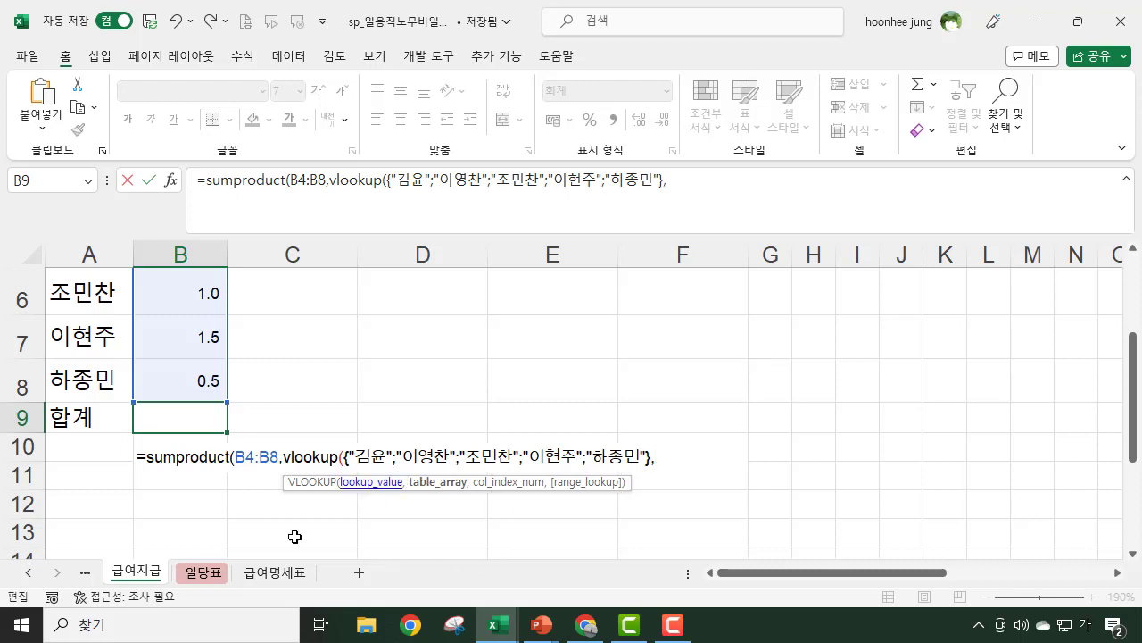
- Finish the VLOOKUP with absolute 일당표 B4:C10, column 2 and FALSE, giving 915,000 in B9
{"action": "left_click", "coordinate": [202, 571]}
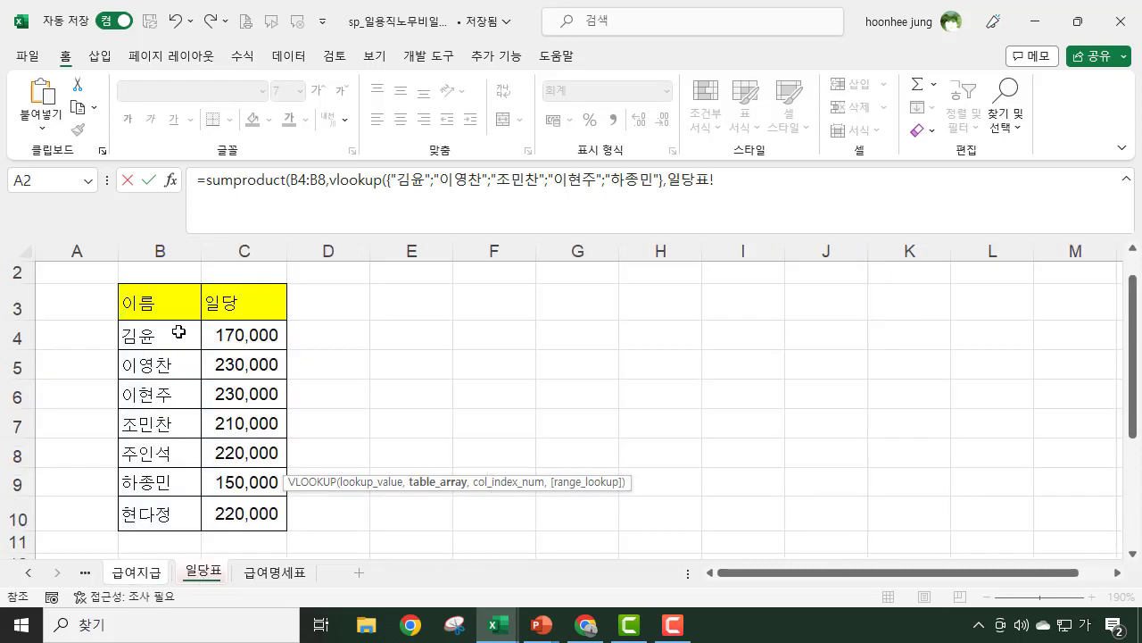
{"action": "left_click_drag", "start_coordinate": [158, 335], "coordinate": [235, 513]}
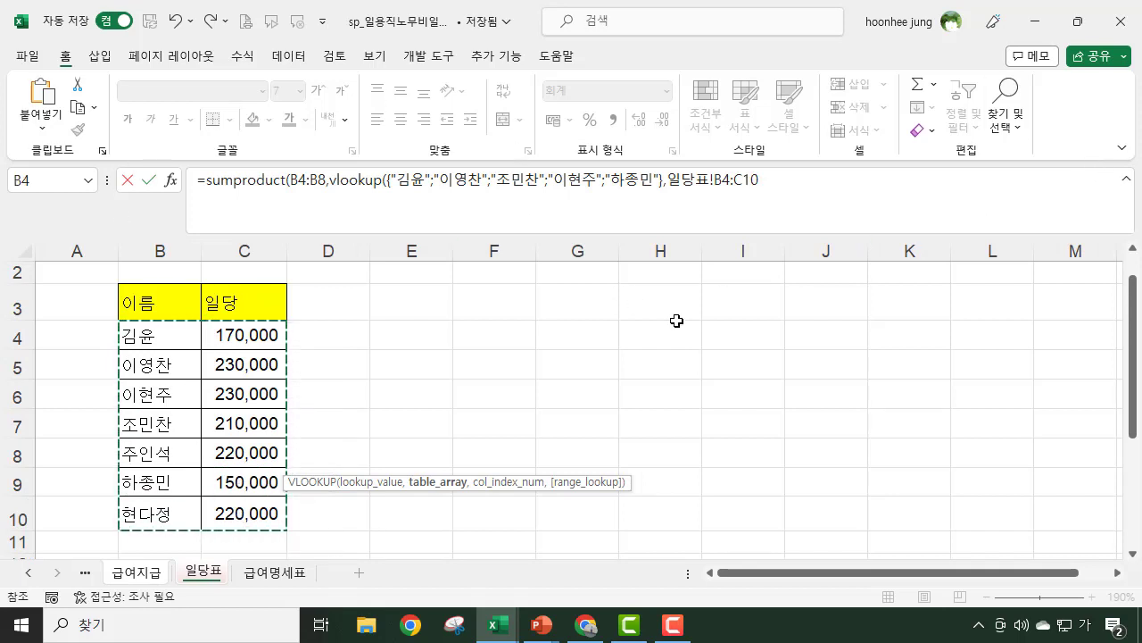
{"action": "key", "text": "F4"}
{"action": "type", "text": ","}
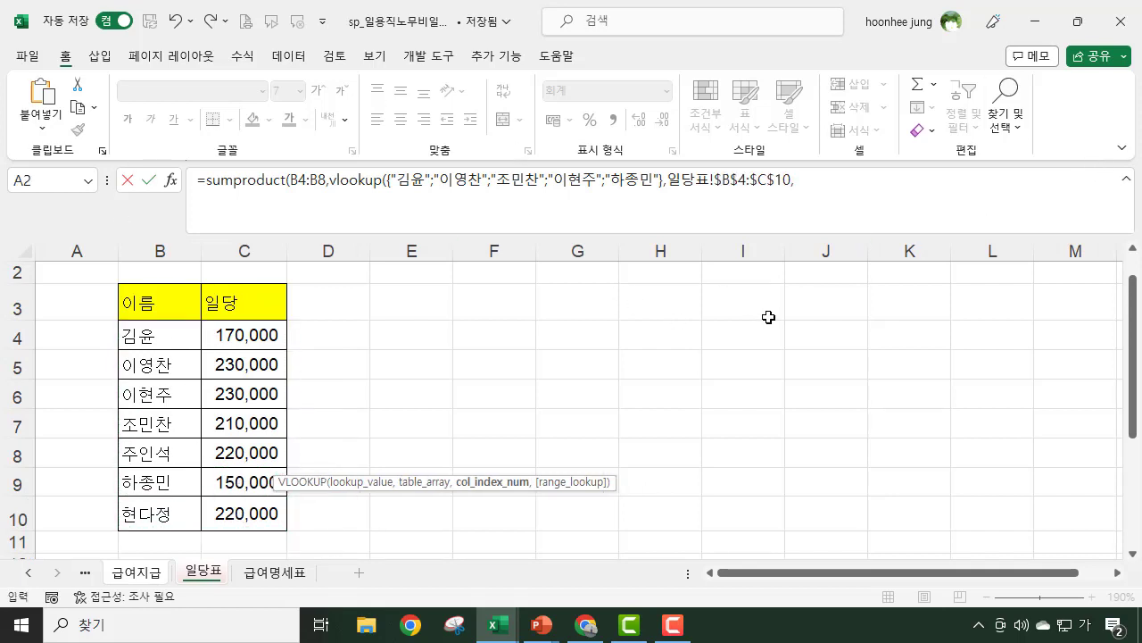
{"action": "type", "text": "2,"}
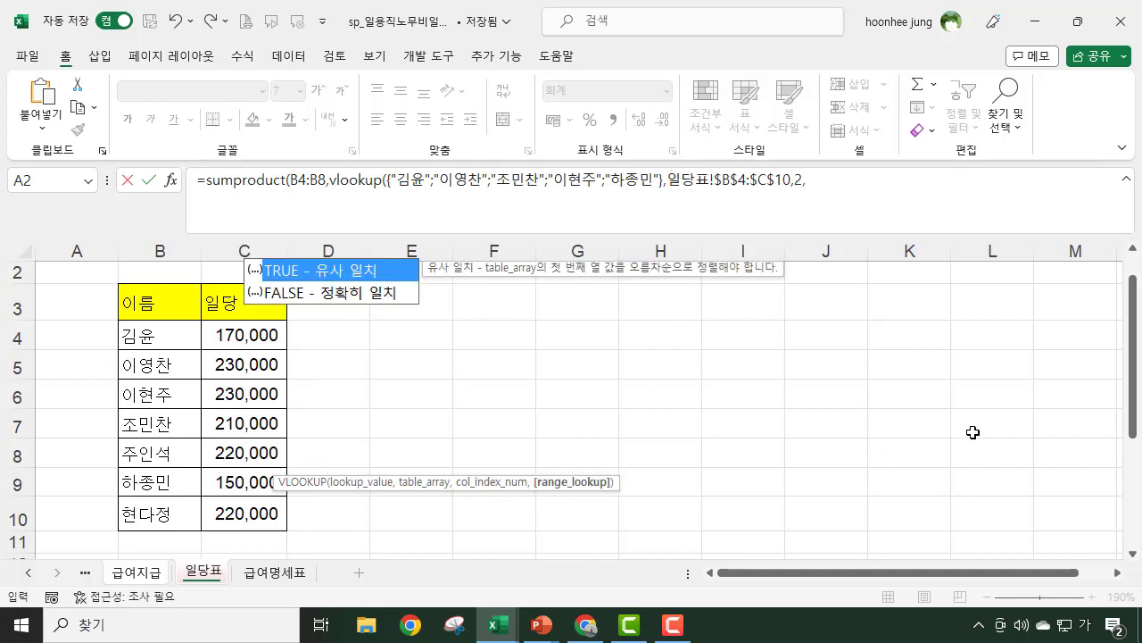
{"action": "double_click", "coordinate": [323, 293]}
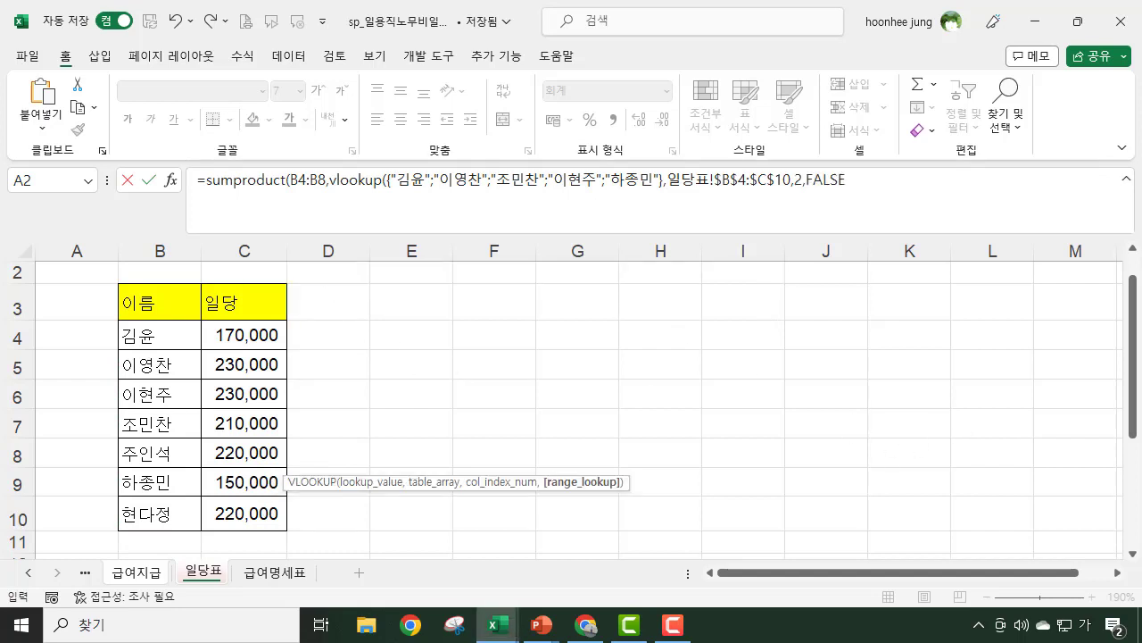
{"action": "left_click", "coordinate": [996, 191]}
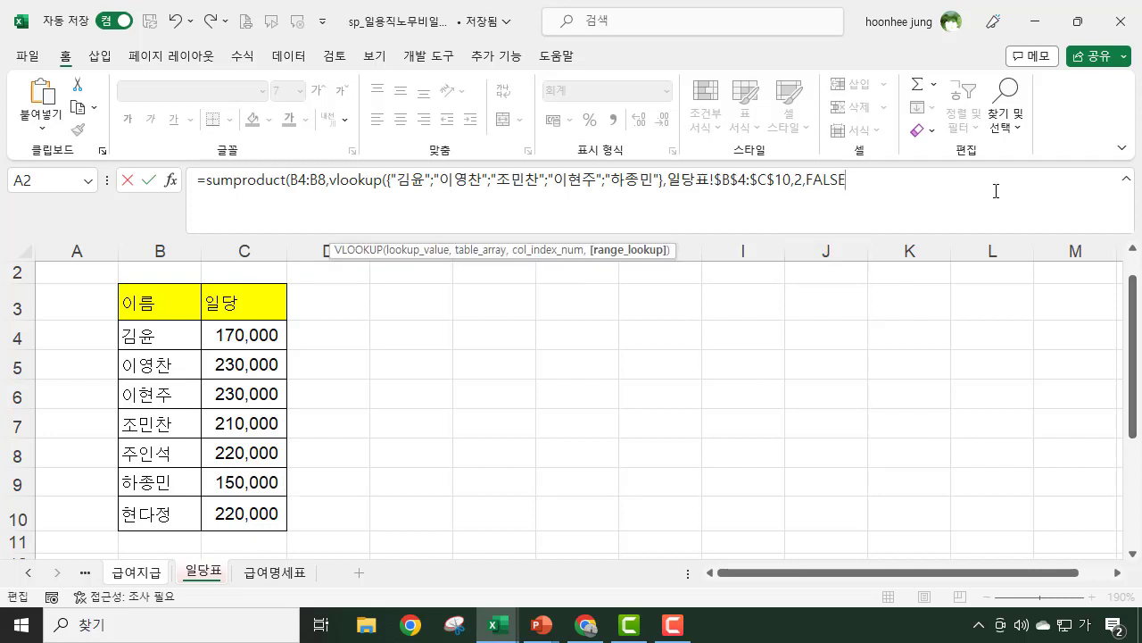
{"action": "type", "text": ")"}
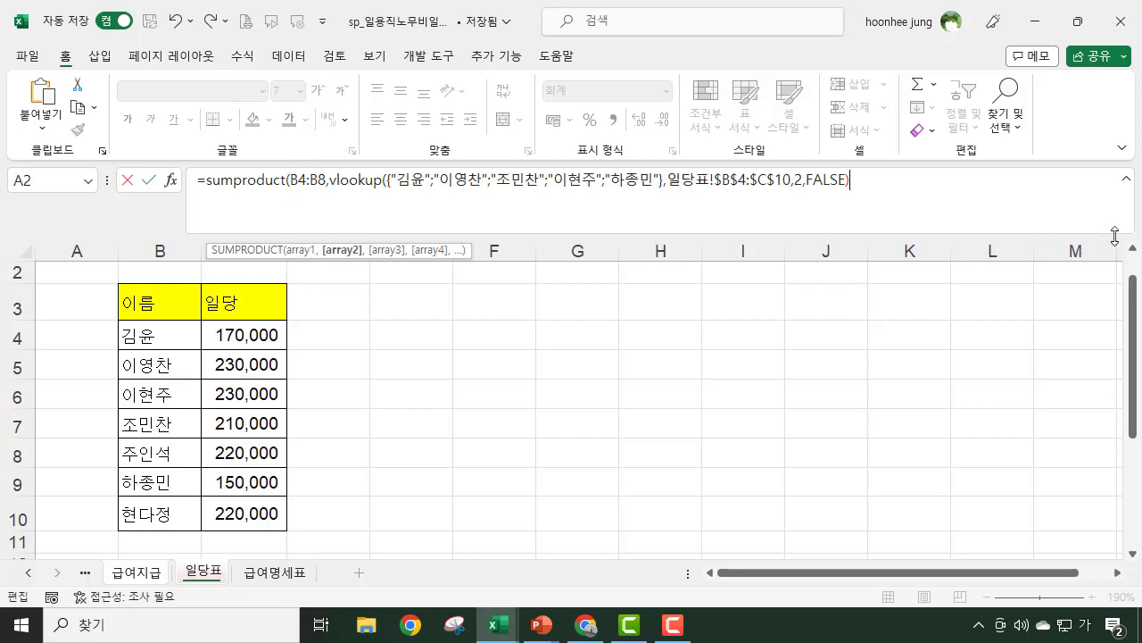
{"action": "type", "text": ")"}
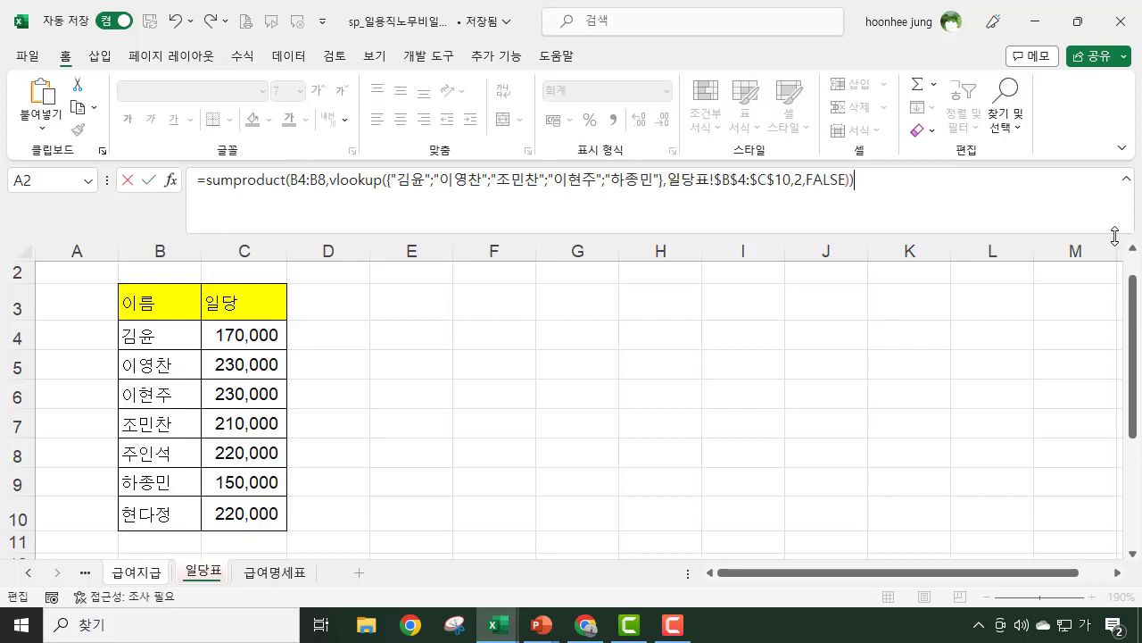
{"action": "key", "text": "Return"}
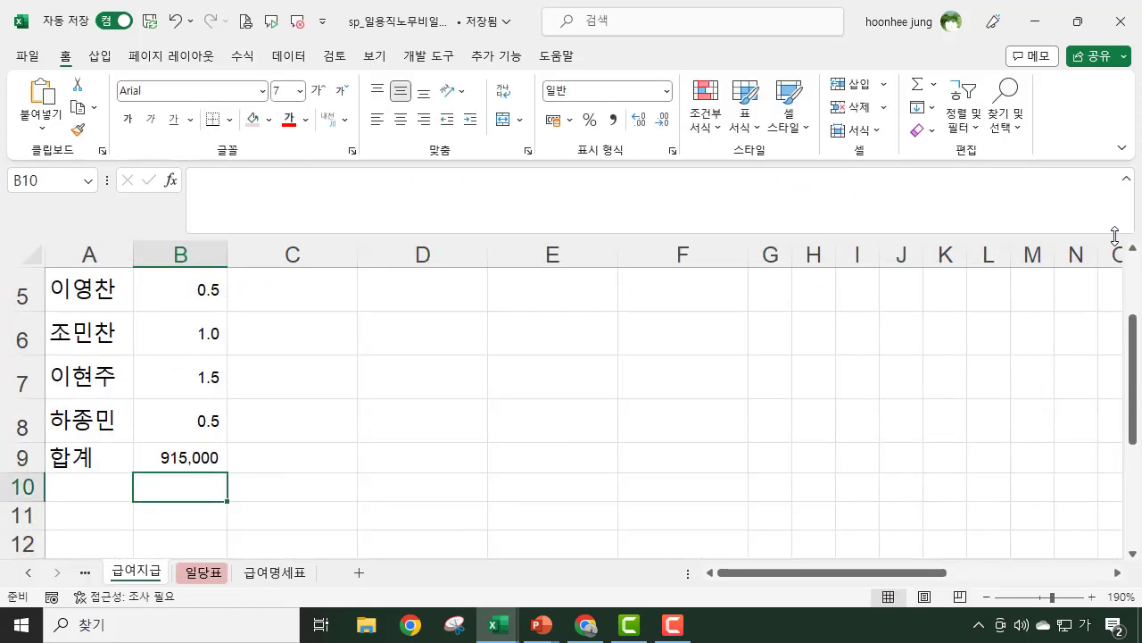
{"action": "left_click", "coordinate": [178, 453]}
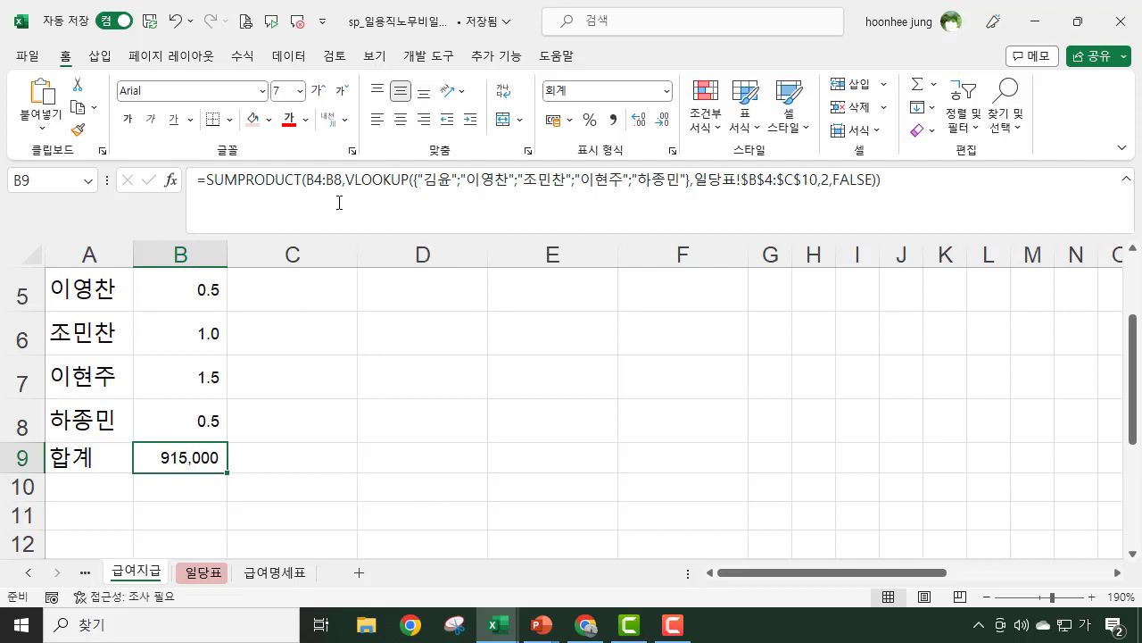
{"action": "scroll", "coordinate": [388, 416], "scroll_direction": "up", "scroll_amount": 1}
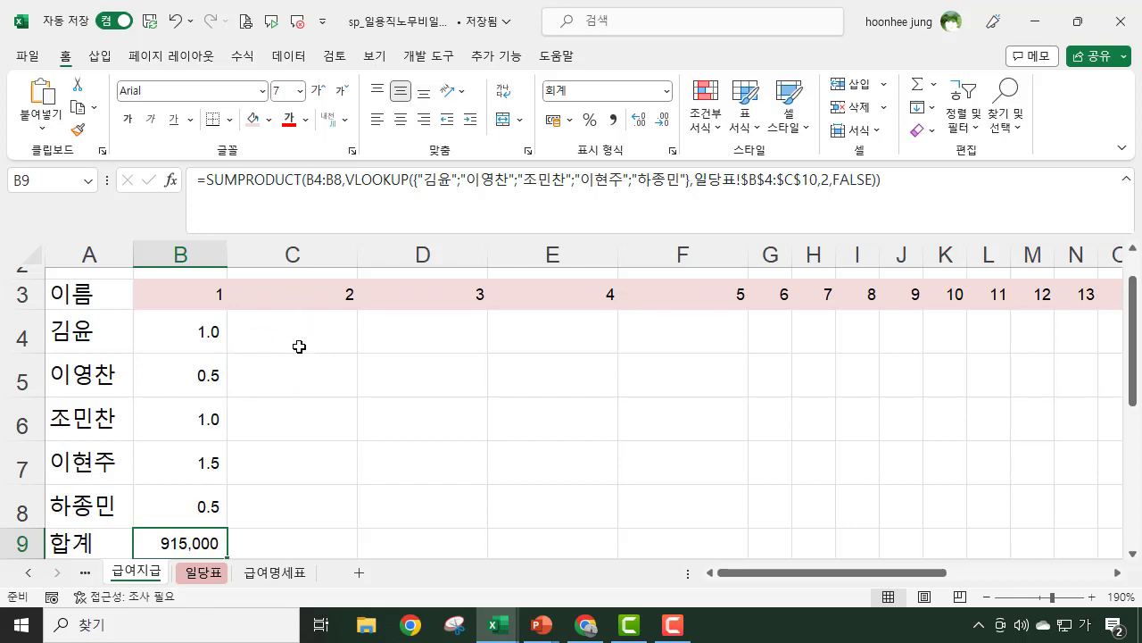
{"action": "left_click", "coordinate": [332, 344]}
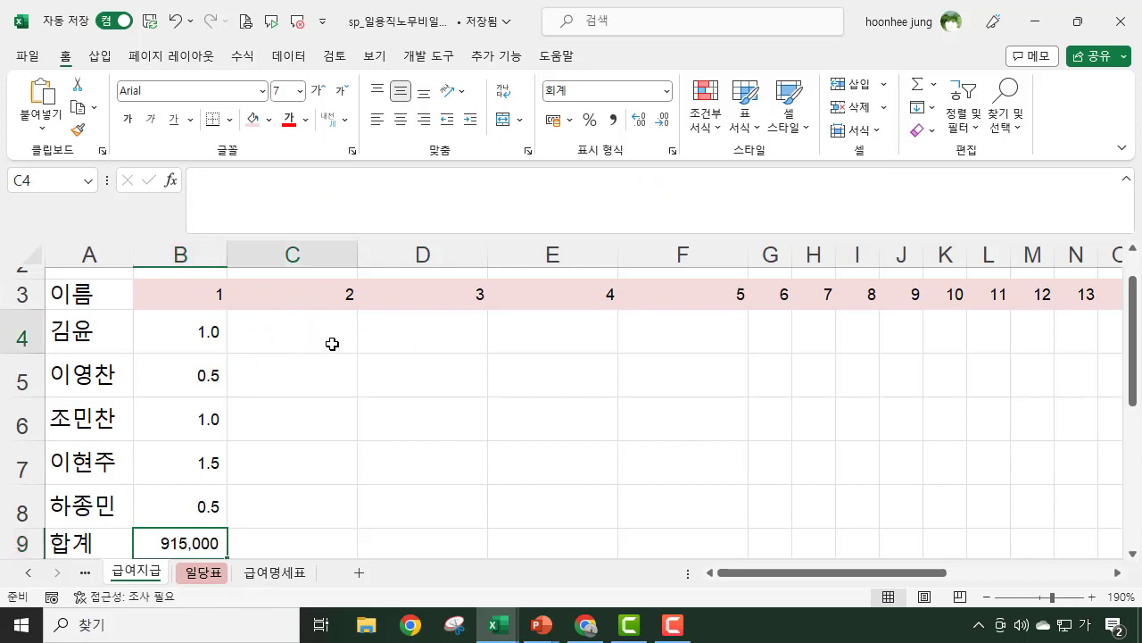
{"action": "left_click", "coordinate": [473, 340]}
{"action": "left_click", "coordinate": [547, 330]}
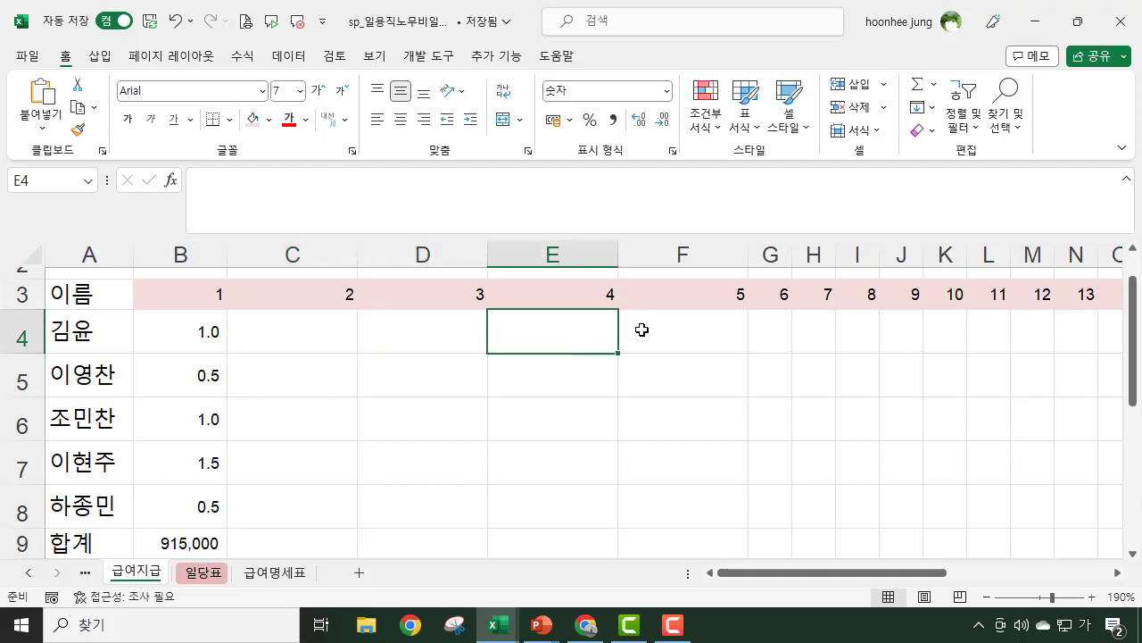
{"action": "left_click", "coordinate": [327, 343]}
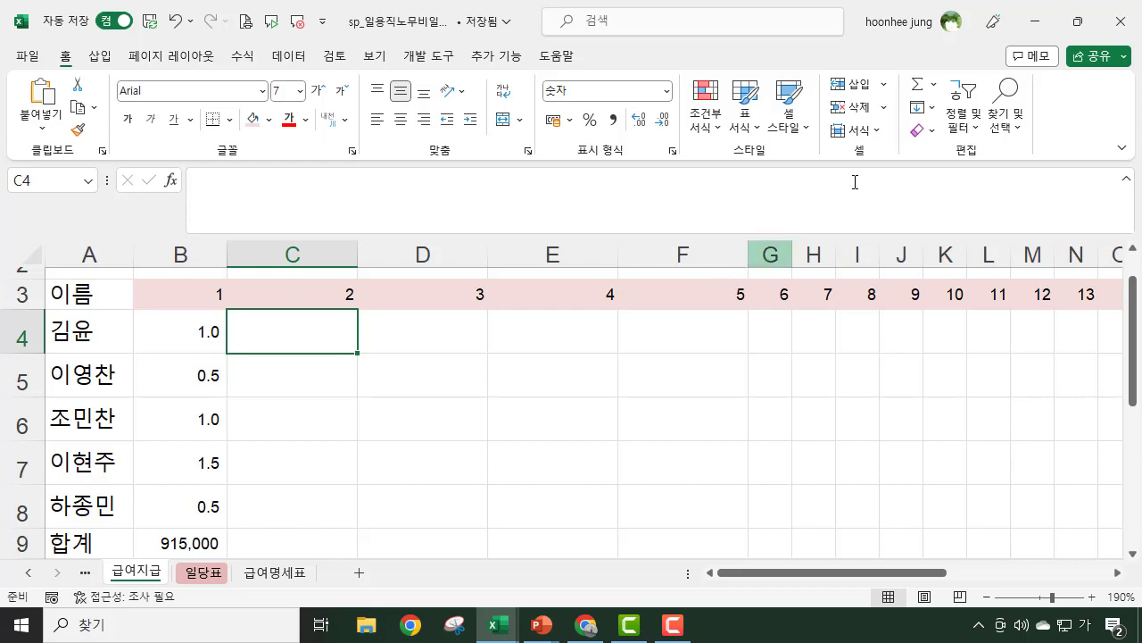
- Enter 1.0 for all five workers on day 2 in C4:C8
{"action": "left_click", "coordinate": [207, 334]}
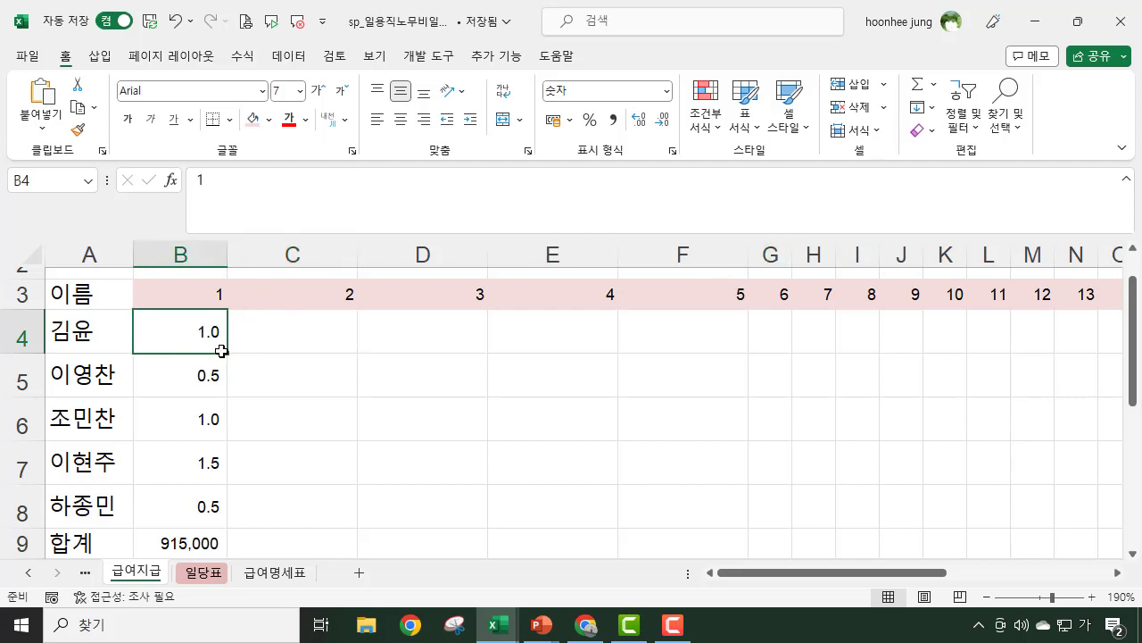
{"action": "left_click_drag", "start_coordinate": [228, 355], "coordinate": [321, 360]}
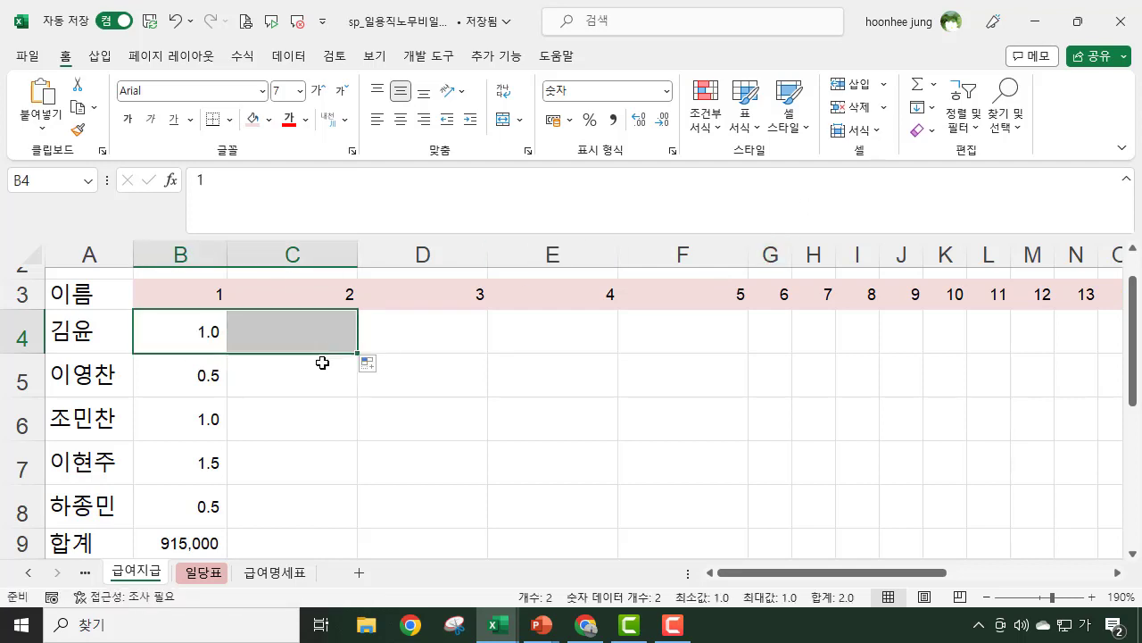
{"action": "left_click", "coordinate": [316, 388]}
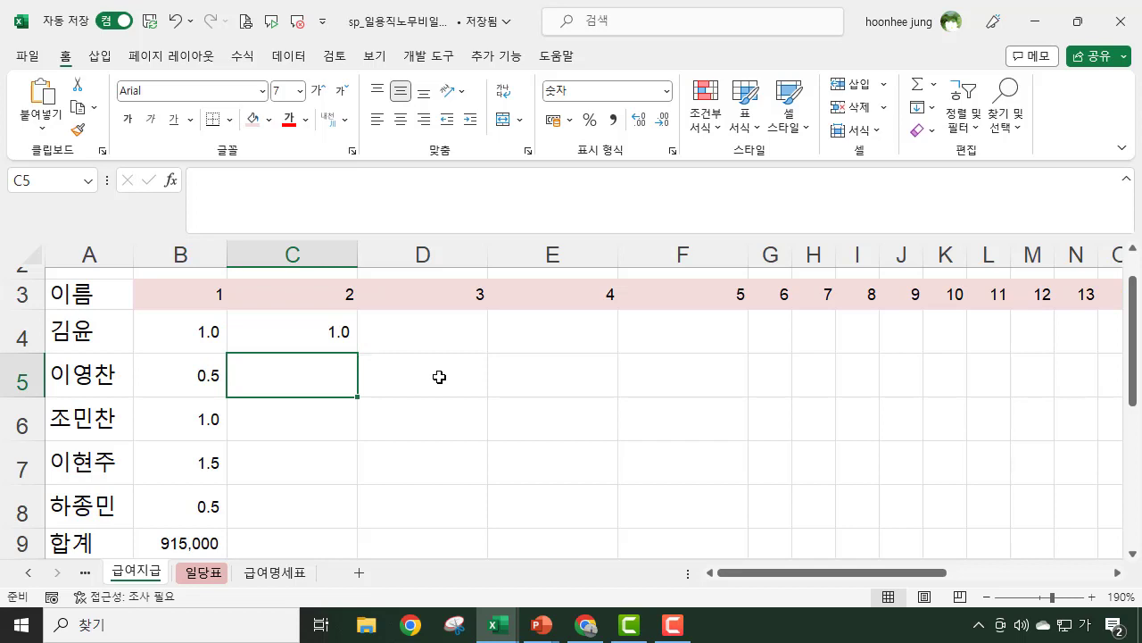
{"action": "type", "text": "1.0"}
{"action": "key", "text": "Return"}
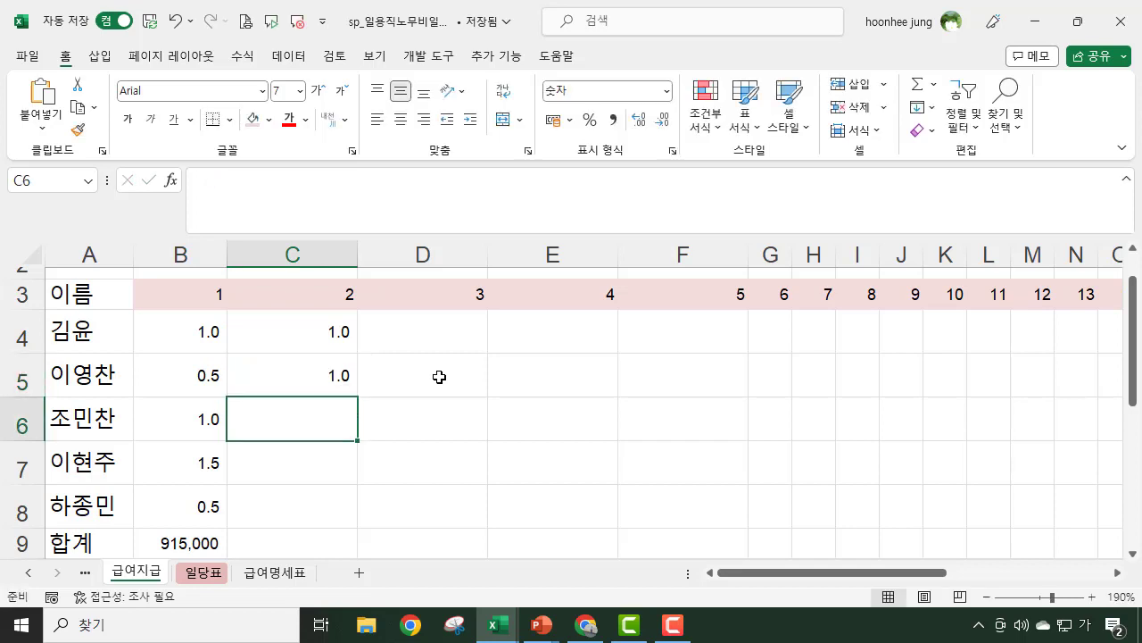
{"action": "type", "text": "1.0"}
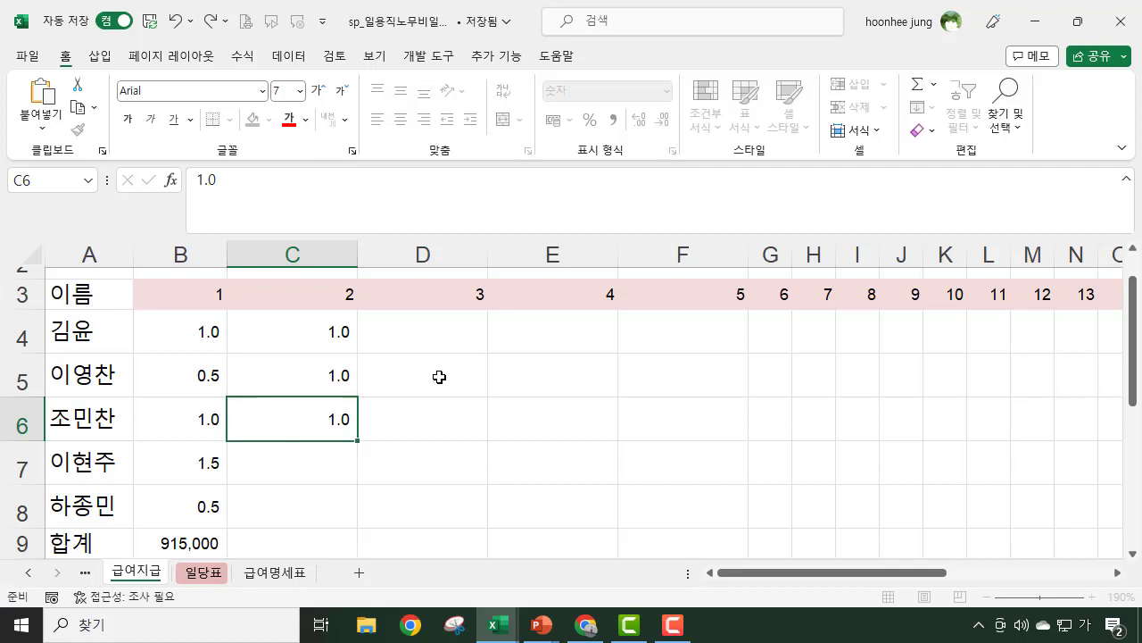
{"action": "key", "text": "Return"}
{"action": "type", "text": "1.0"}
{"action": "key", "text": "Return"}
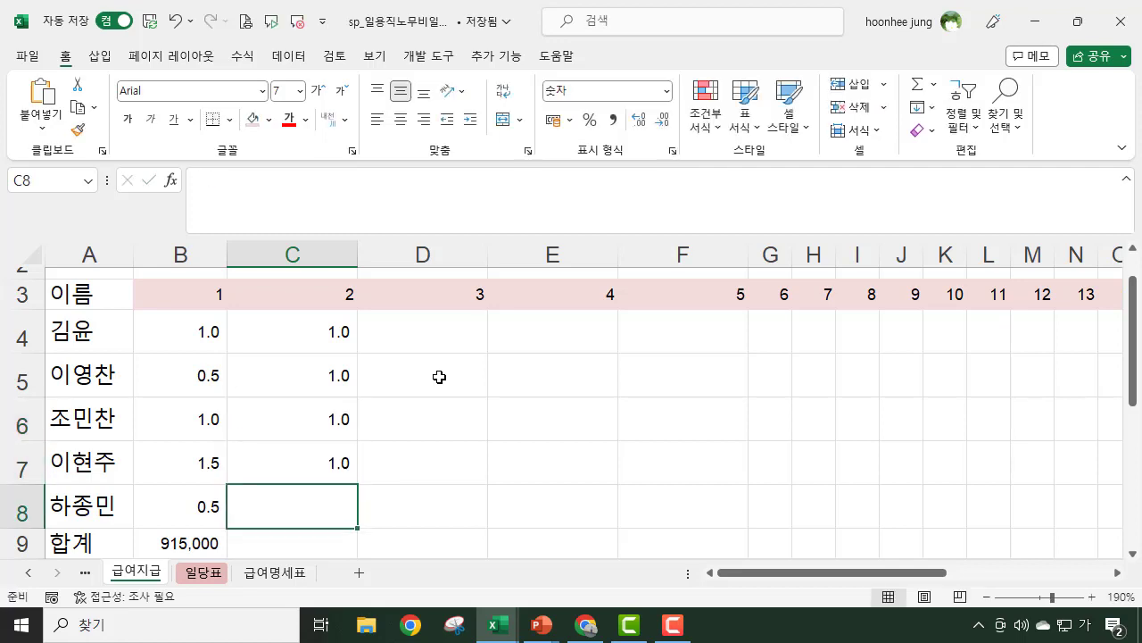
{"action": "type", "text": "1.0"}
{"action": "key", "text": "Return"}
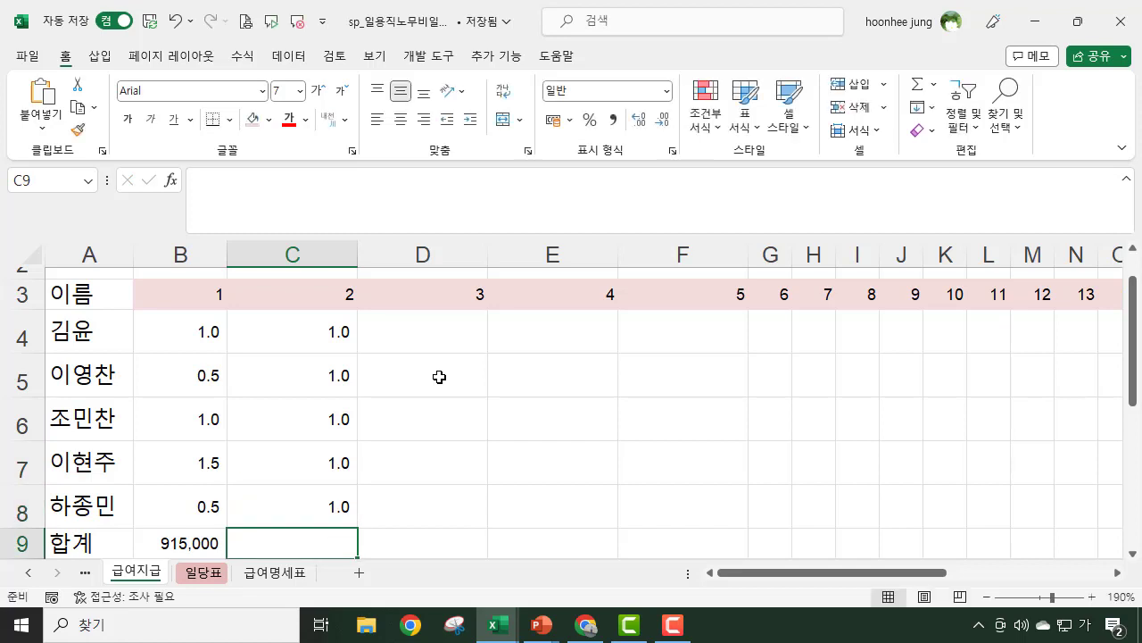
- Copy the B9 total formula to C9 and compare the two formulas
{"action": "scroll", "coordinate": [417, 412], "scroll_direction": "down", "scroll_amount": 1}
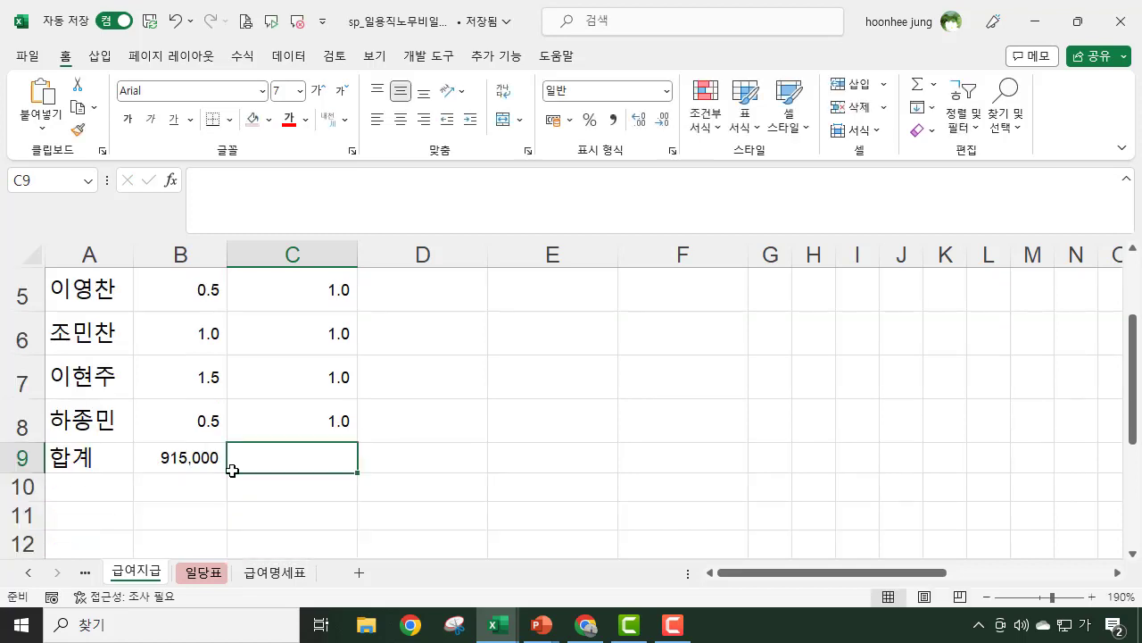
{"action": "left_click", "coordinate": [184, 457]}
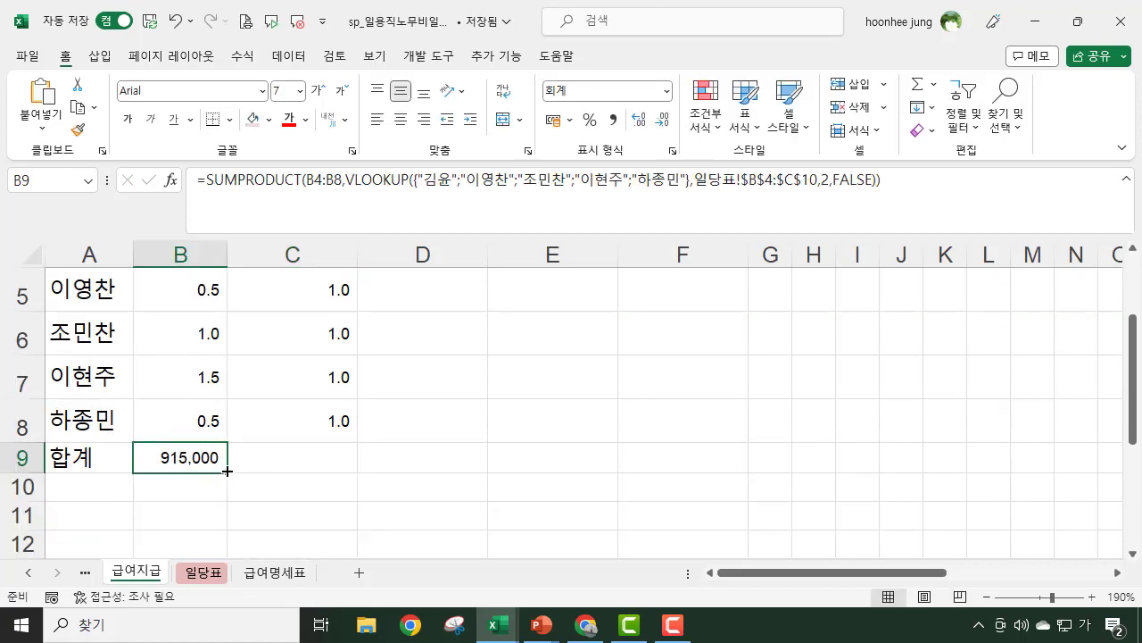
{"action": "left_click_drag", "start_coordinate": [226, 473], "coordinate": [333, 474]}
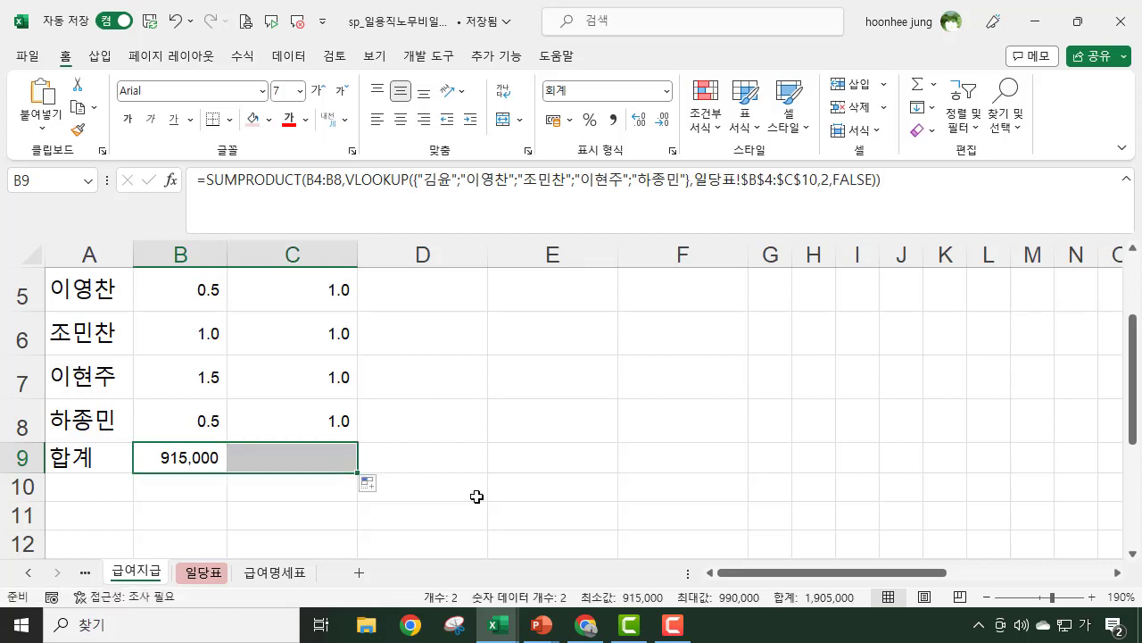
{"action": "left_click", "coordinate": [391, 509]}
{"action": "left_click", "coordinate": [331, 455]}
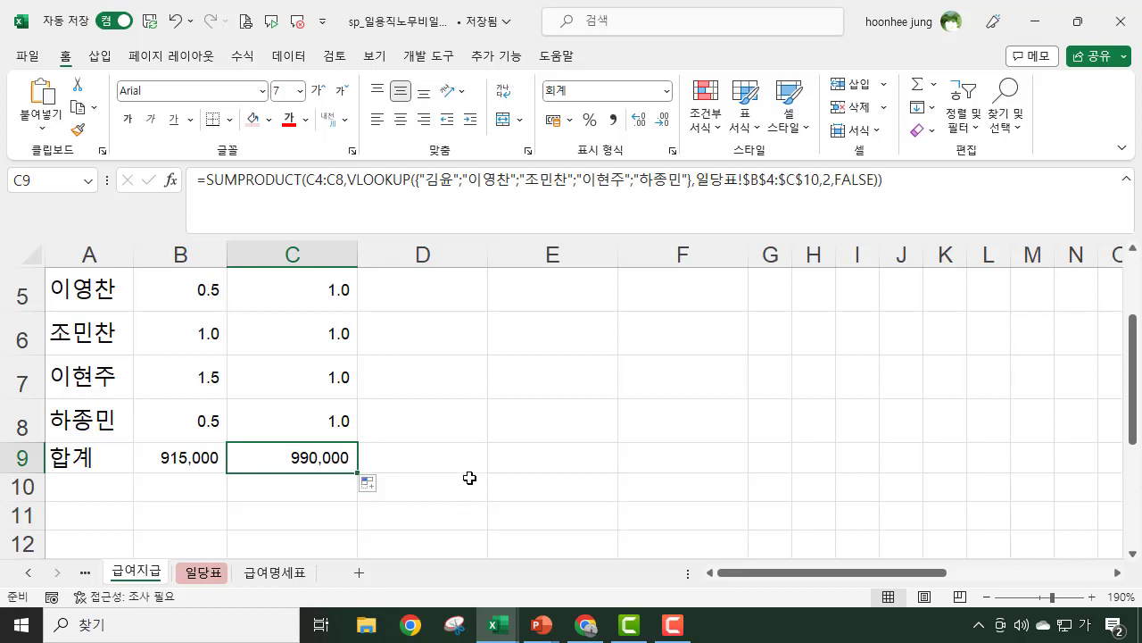
{"action": "scroll", "coordinate": [480, 449], "scroll_direction": "up", "scroll_amount": 1}
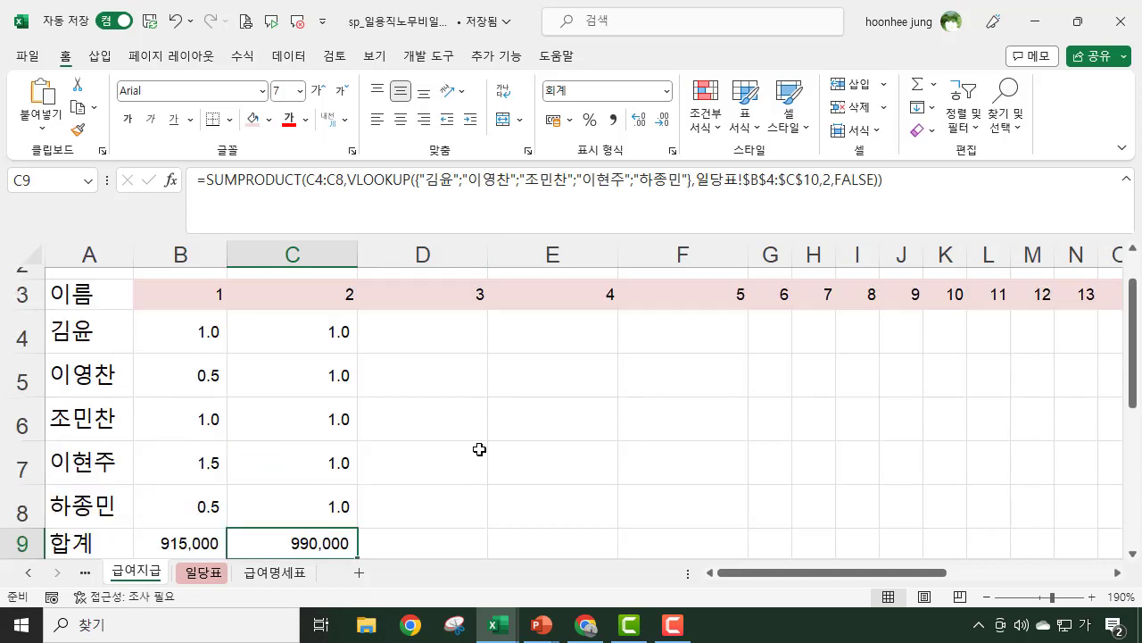
{"action": "scroll", "coordinate": [452, 449], "scroll_direction": "down", "scroll_amount": 1}
{"action": "left_click", "coordinate": [164, 460]}
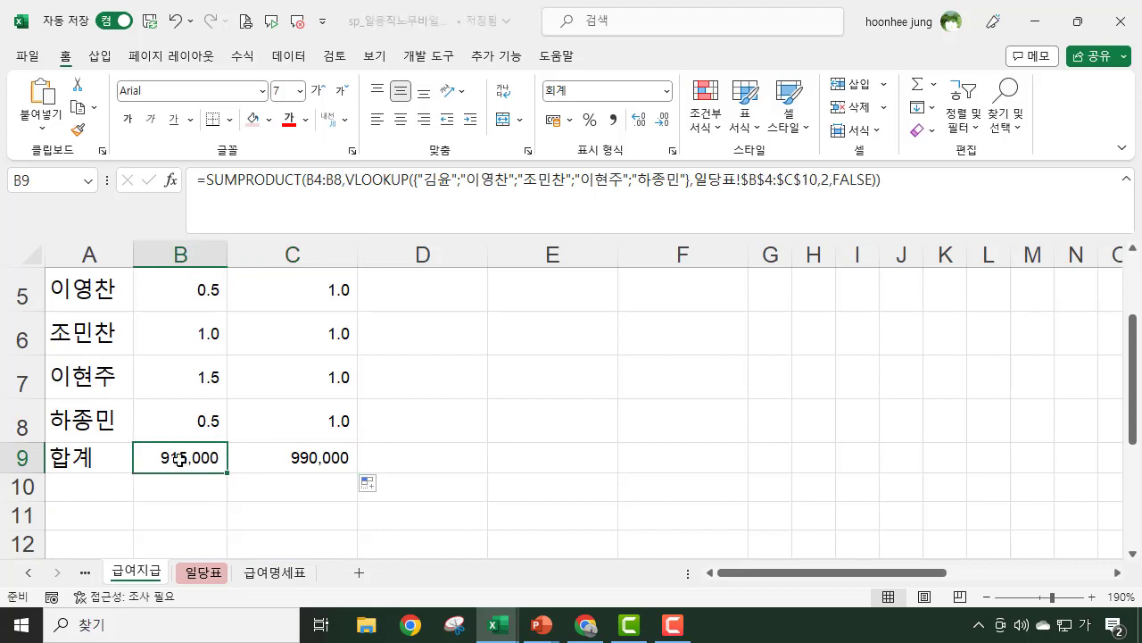
{"action": "scroll", "coordinate": [179, 459], "scroll_direction": "up", "scroll_amount": 1}
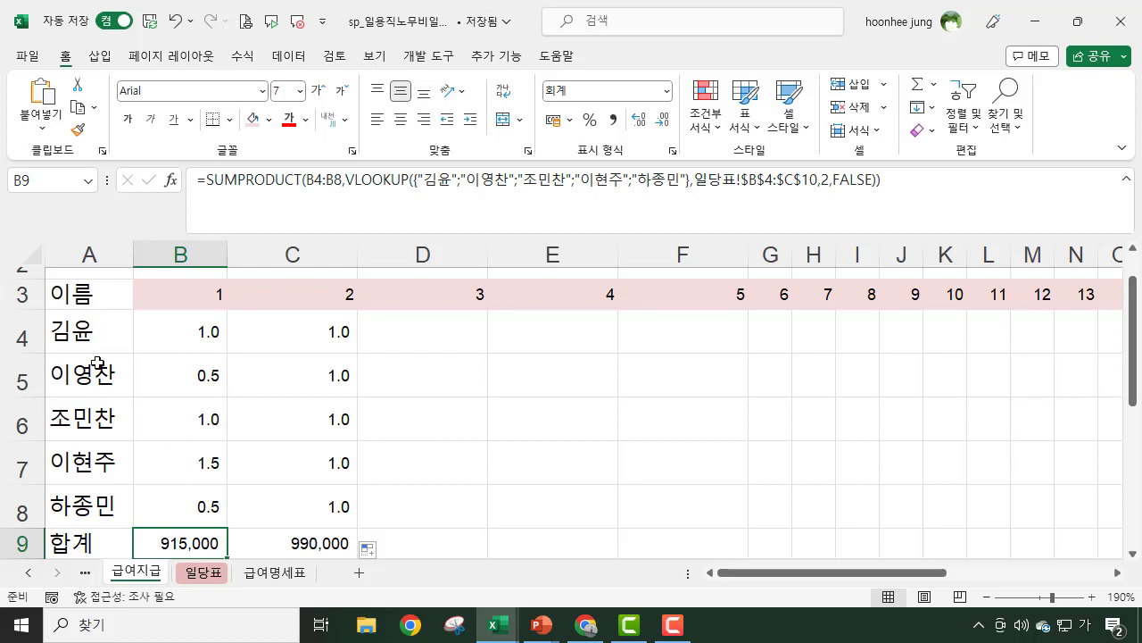
{"action": "left_click", "coordinate": [92, 337]}
{"action": "left_click", "coordinate": [87, 382]}
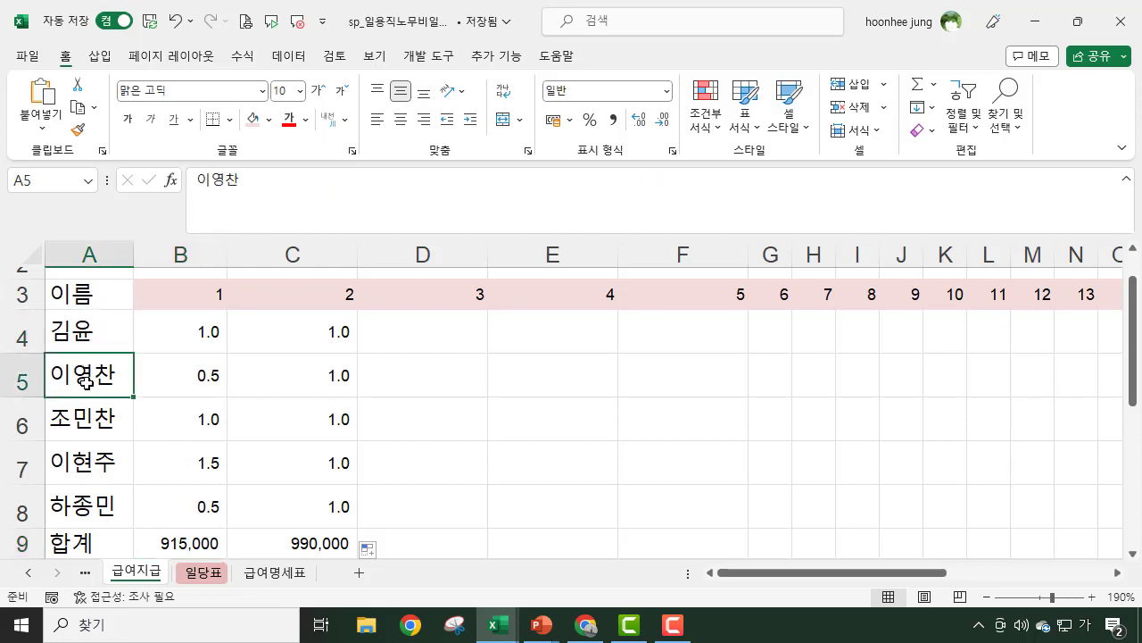
{"action": "left_click", "coordinate": [75, 424]}
{"action": "left_click", "coordinate": [75, 457]}
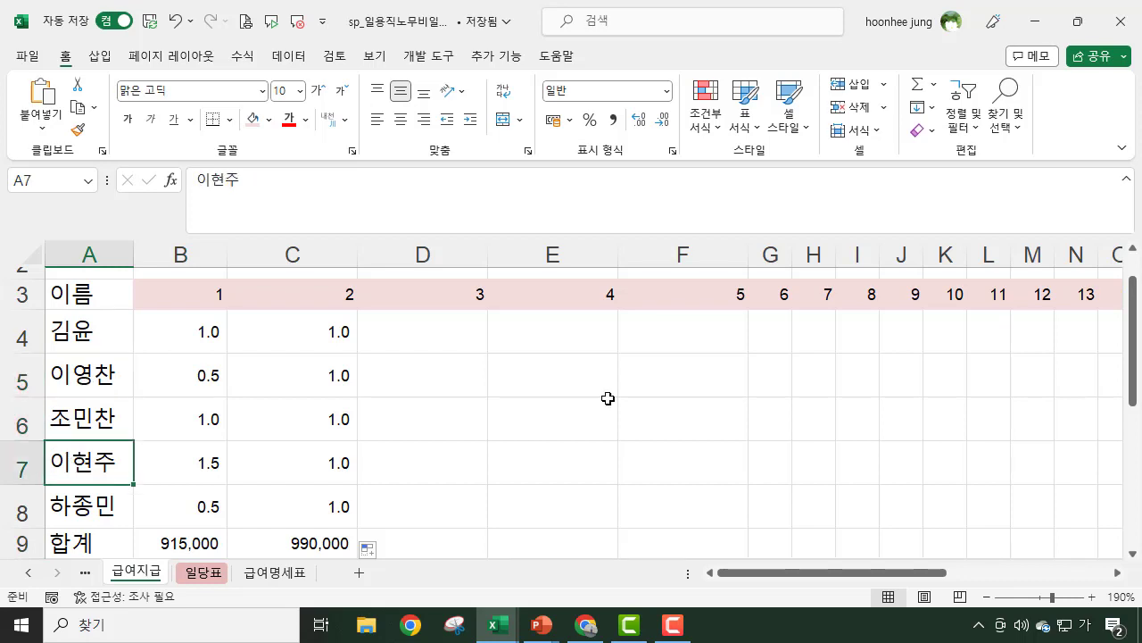
{"action": "left_click", "coordinate": [204, 572]}
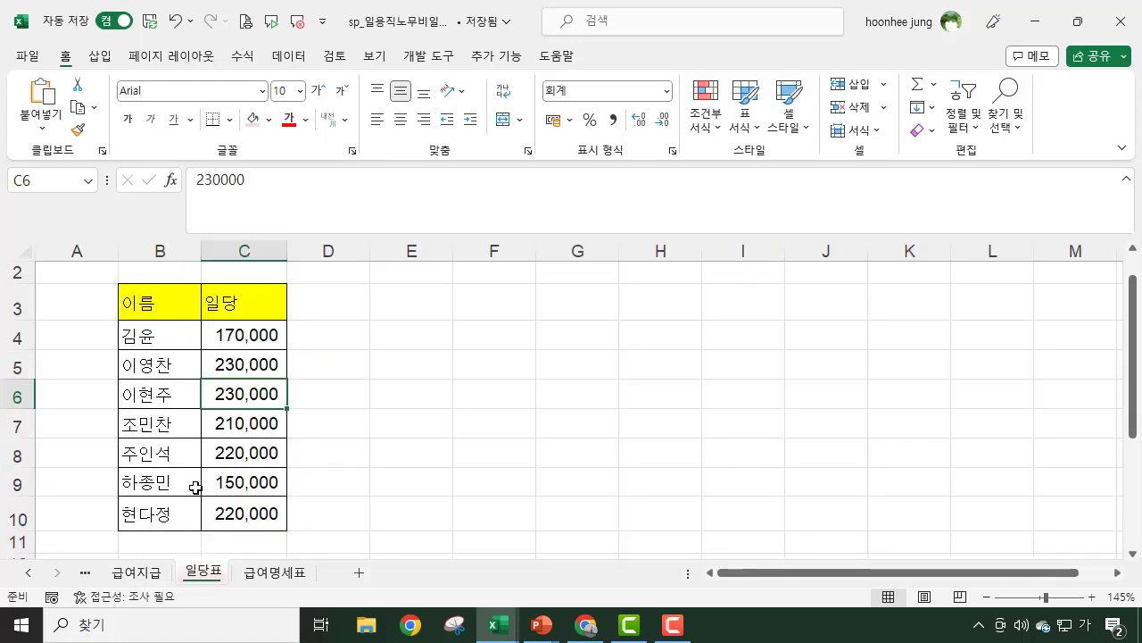
{"action": "left_click", "coordinate": [139, 574]}
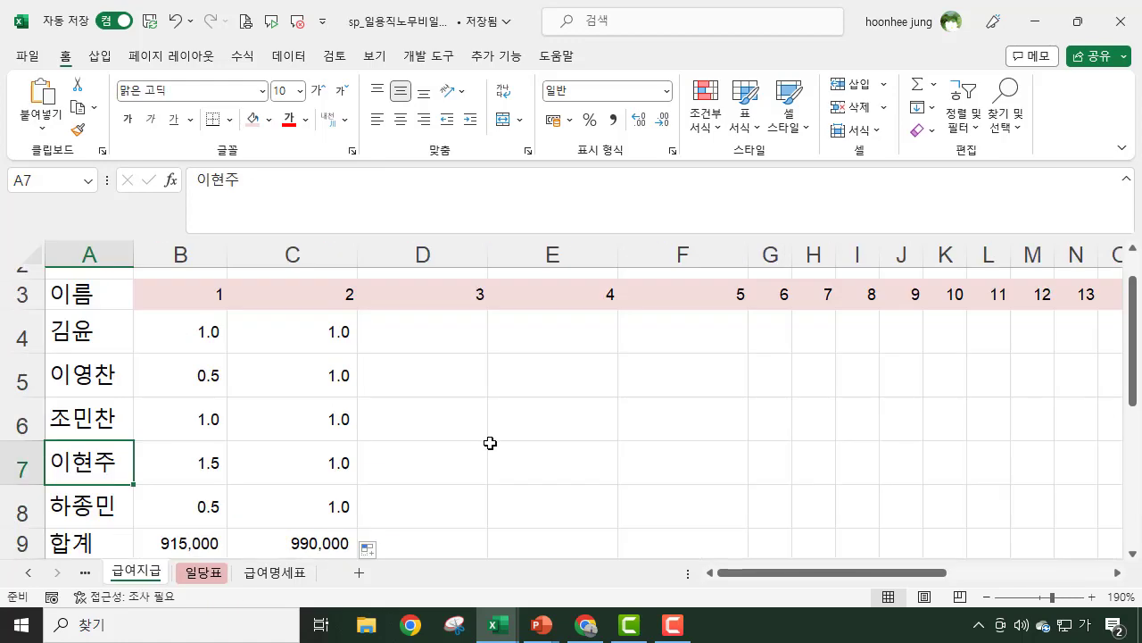
{"action": "scroll", "coordinate": [482, 447], "scroll_direction": "down", "scroll_amount": 2}
{"action": "left_click", "coordinate": [170, 375]}
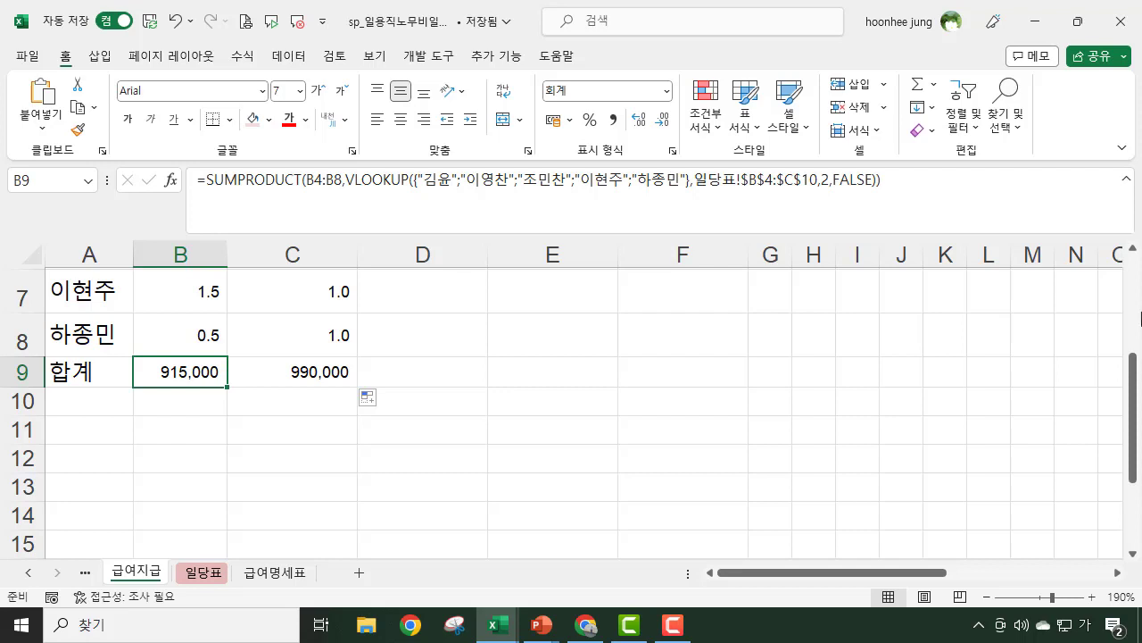
{"action": "scroll", "coordinate": [664, 481], "scroll_direction": "up", "scroll_amount": 2}
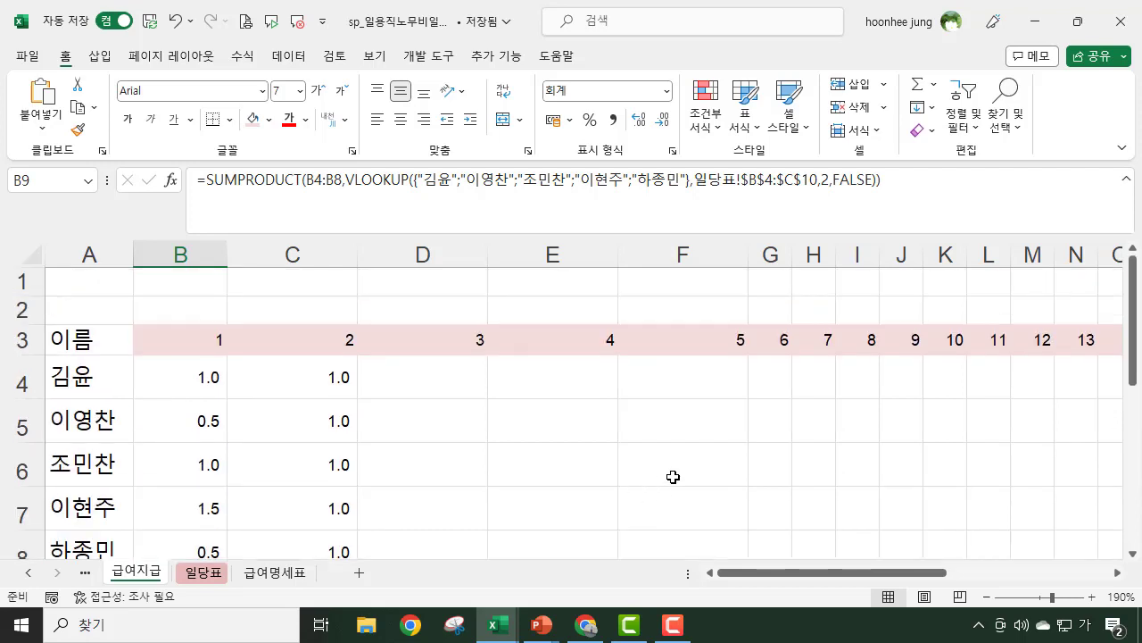
{"action": "left_click", "coordinate": [470, 387]}
{"action": "scroll", "coordinate": [444, 387], "scroll_direction": "down", "scroll_amount": 2}
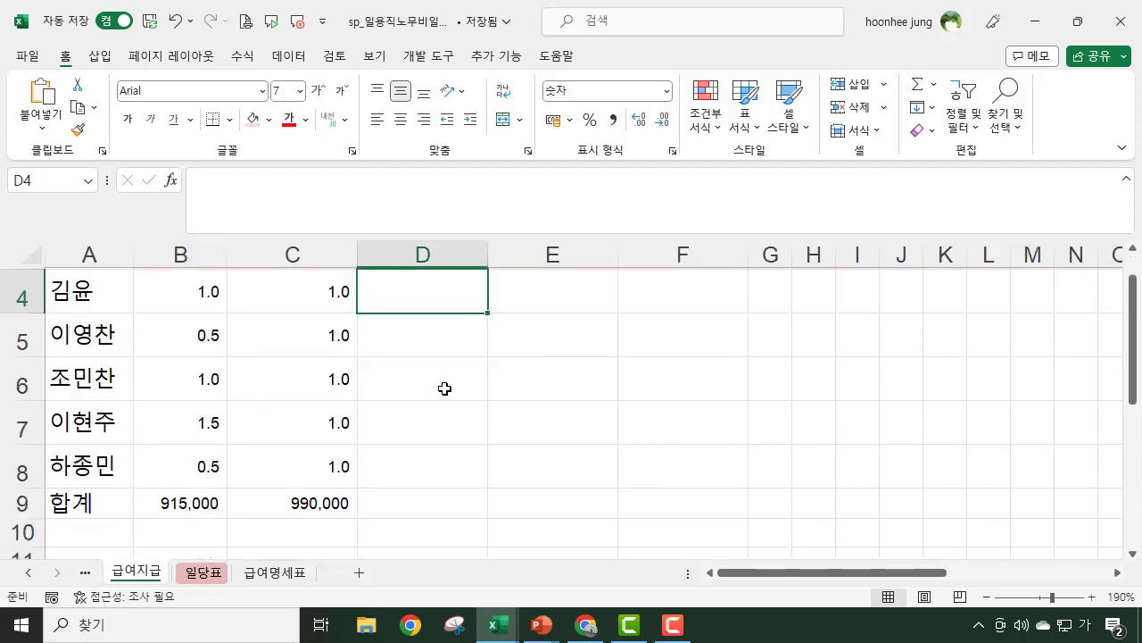
{"action": "left_click", "coordinate": [291, 341]}
{"action": "left_click", "coordinate": [401, 334]}
{"action": "scroll", "coordinate": [564, 354], "scroll_direction": "up", "scroll_amount": 2}
{"action": "scroll", "coordinate": [565, 355], "scroll_direction": "down", "scroll_amount": 1}
{"action": "scroll", "coordinate": [565, 355], "scroll_direction": "up", "scroll_amount": 2}
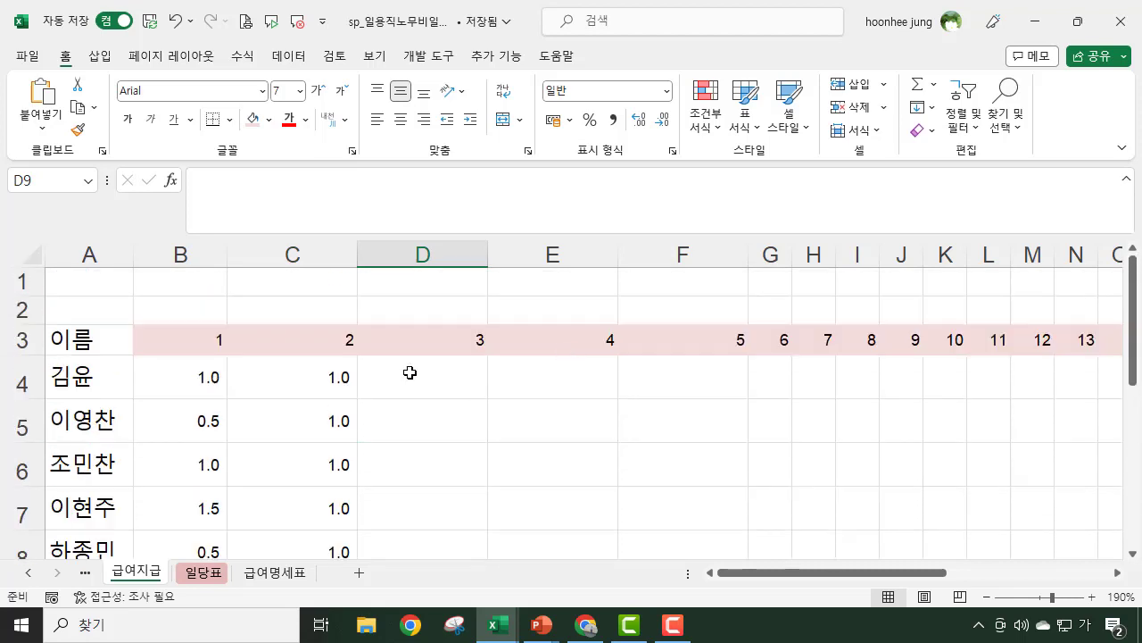
{"action": "left_click", "coordinate": [327, 384]}
{"action": "left_click_drag", "start_coordinate": [357, 398], "coordinate": [862, 397]}
- Fill 1.0 across row 5 through column Z and row 6 through column N
{"action": "left_click_drag", "start_coordinate": [973, 573], "coordinate": [813, 573]}
{"action": "left_click", "coordinate": [341, 431]}
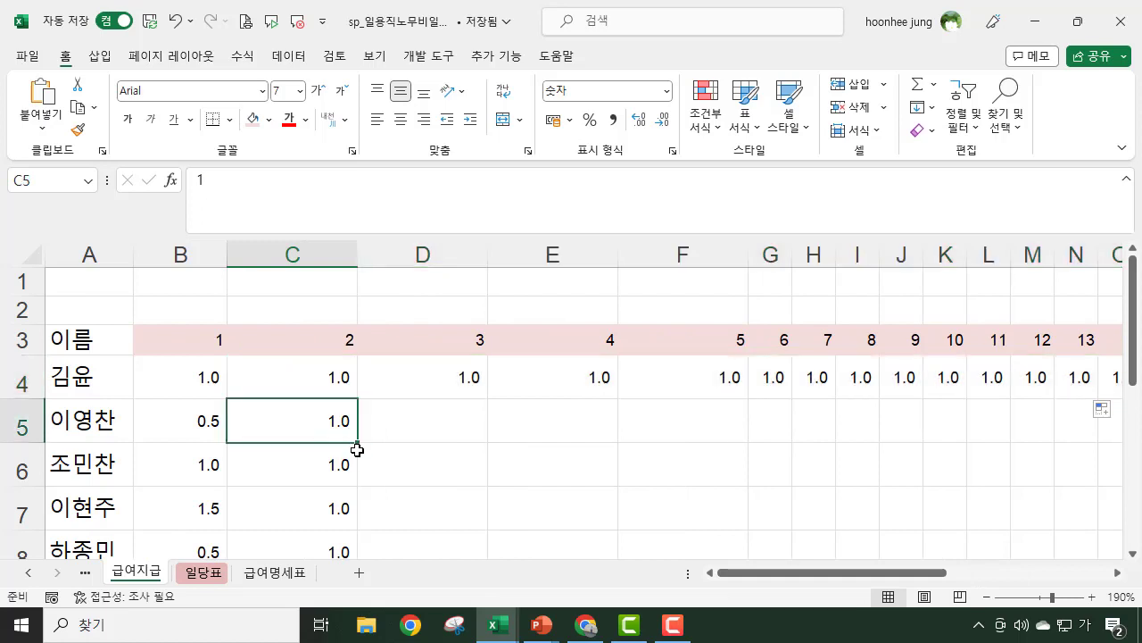
{"action": "left_click_drag", "start_coordinate": [358, 443], "coordinate": [1056, 425]}
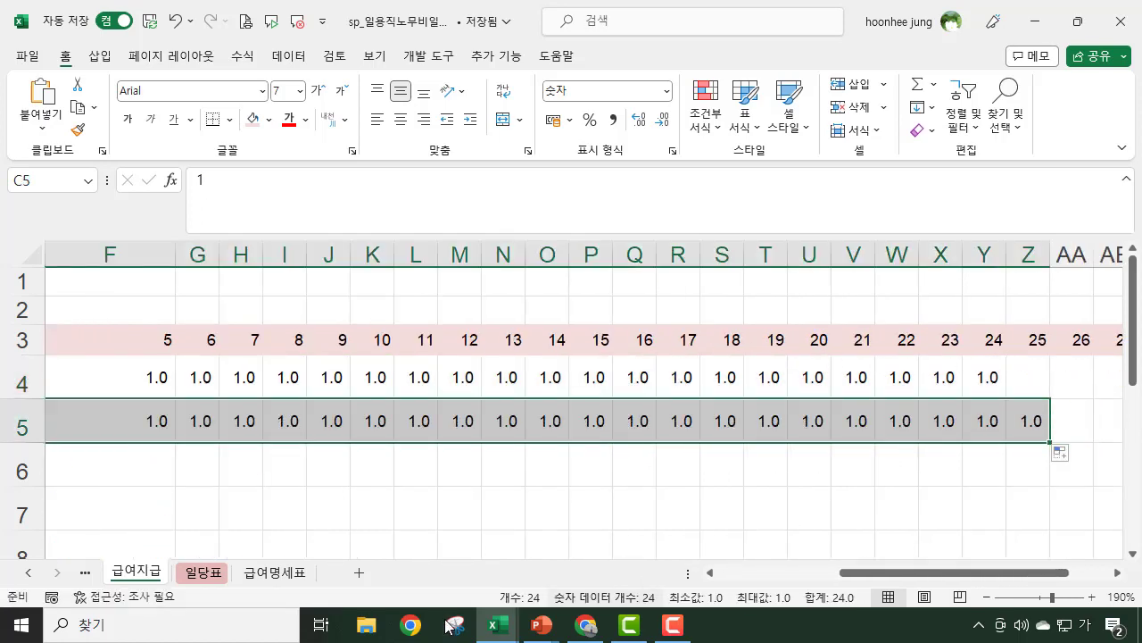
{"action": "left_click_drag", "start_coordinate": [937, 572], "coordinate": [815, 572]}
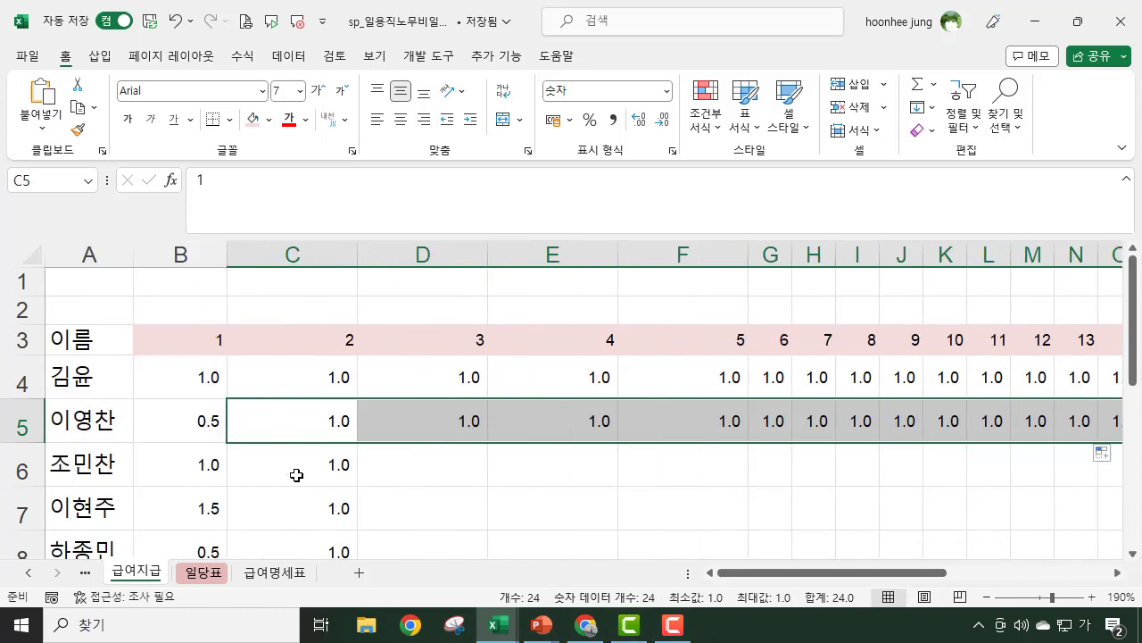
{"action": "left_click", "coordinate": [315, 463]}
{"action": "left_click_drag", "start_coordinate": [358, 485], "coordinate": [1106, 506]}
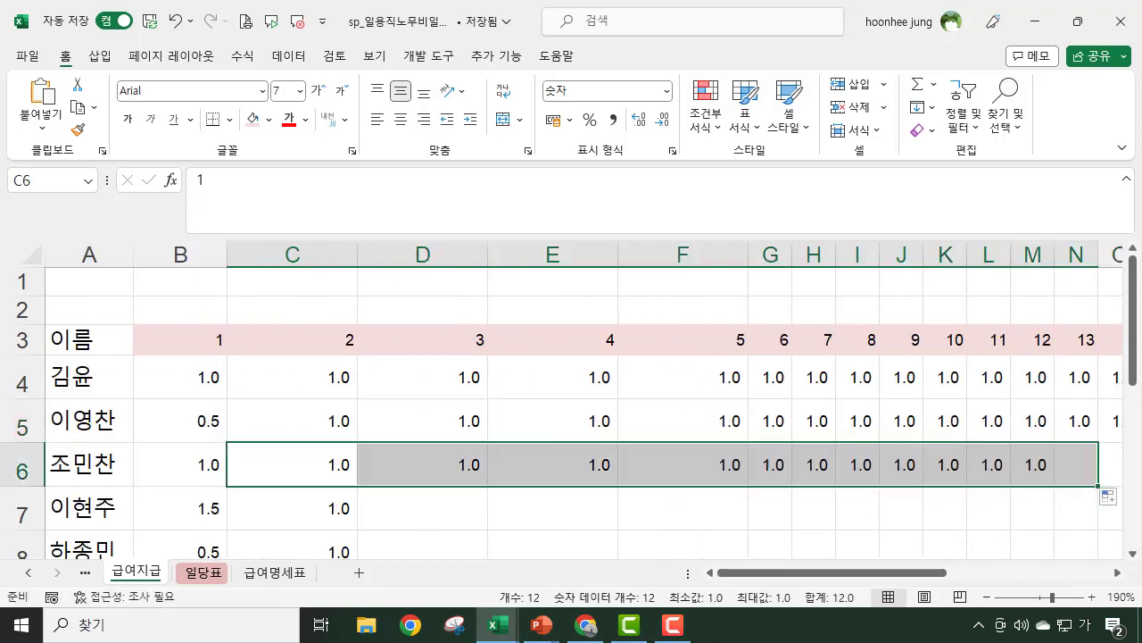
- Copy 1.0 from G6 down into G7 for the fourth worker
{"action": "left_click", "coordinate": [336, 506]}
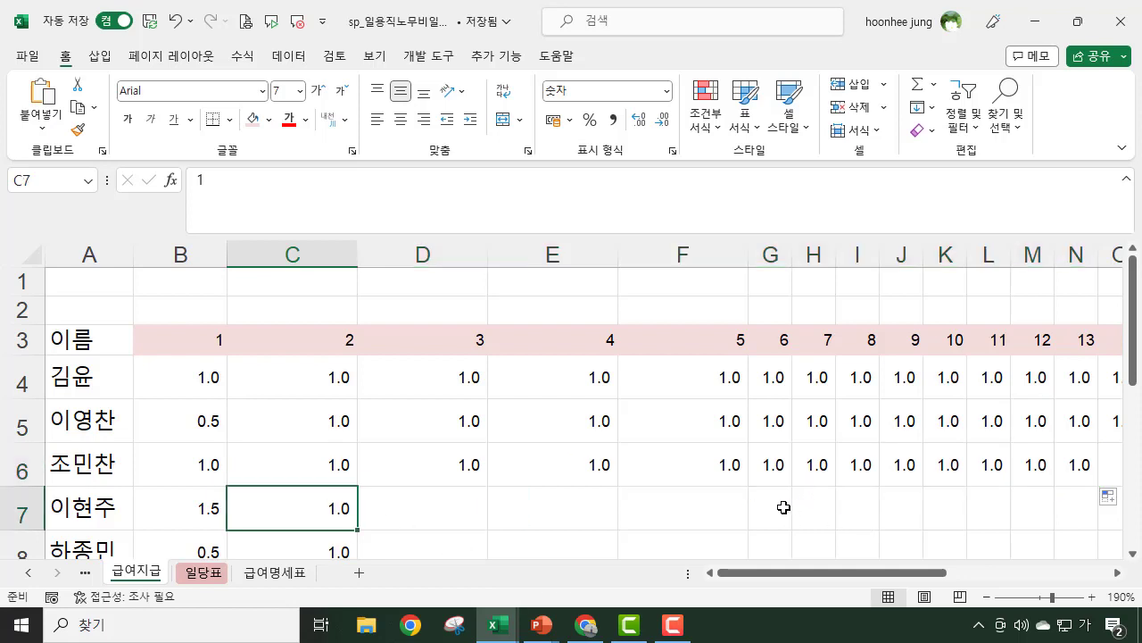
{"action": "left_click", "coordinate": [779, 508]}
{"action": "left_click", "coordinate": [773, 465]}
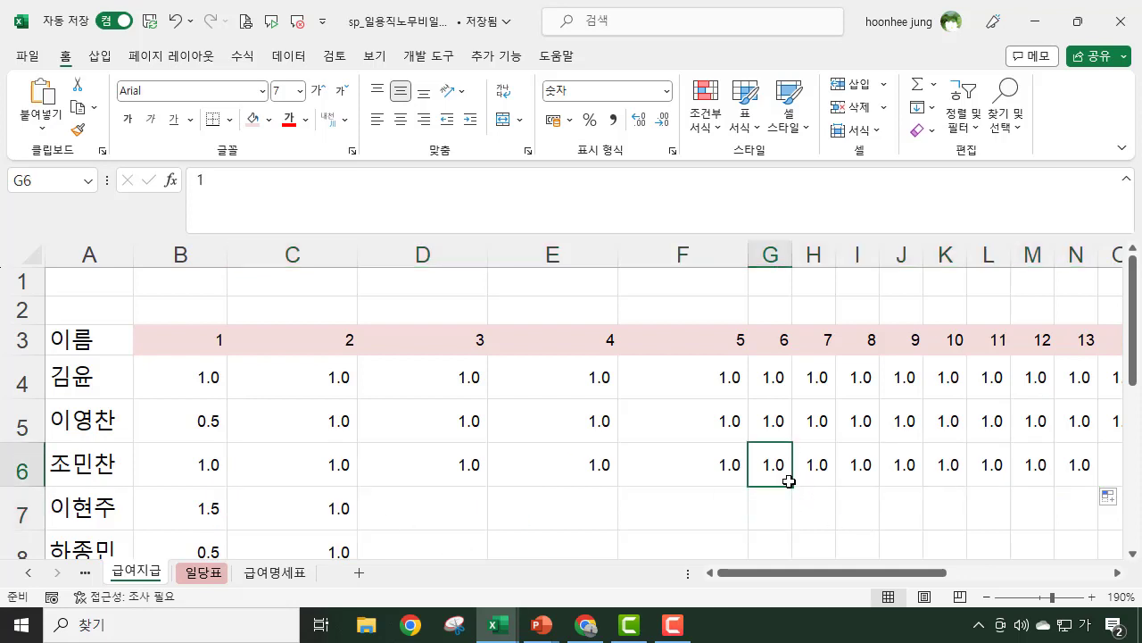
{"action": "left_click_drag", "start_coordinate": [792, 485], "coordinate": [1020, 511]}
{"action": "left_click", "coordinate": [764, 509]}
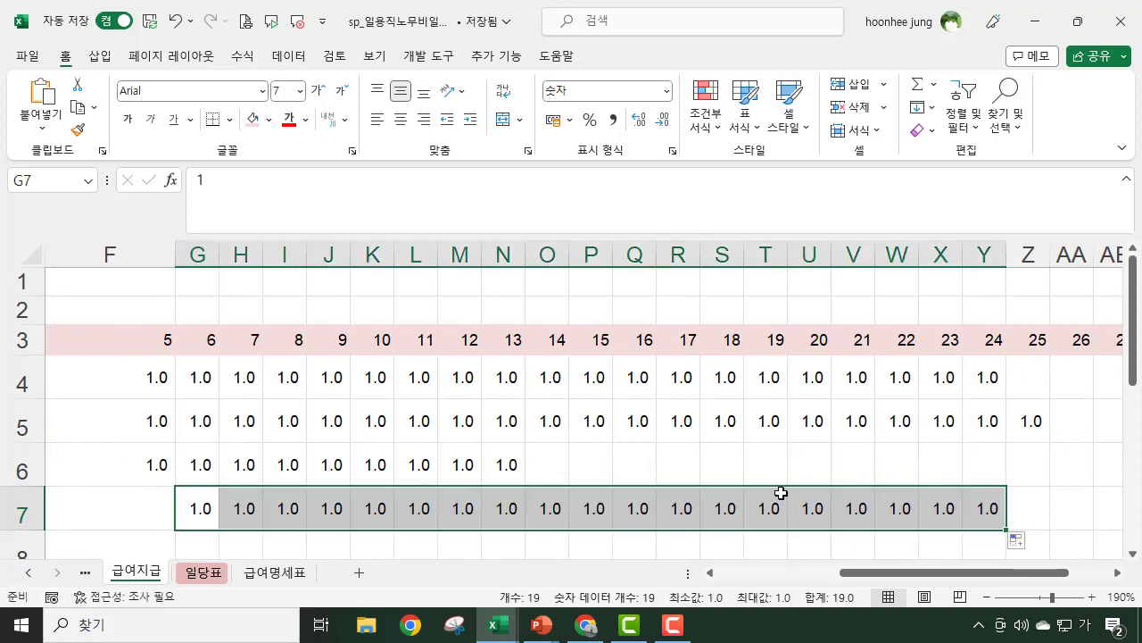
- Fill 1.0 across row 8 from C8 through column N
{"action": "scroll", "coordinate": [630, 493], "scroll_direction": "down", "scroll_amount": 2}
{"action": "left_click_drag", "start_coordinate": [906, 573], "coordinate": [652, 545]}
{"action": "left_click", "coordinate": [339, 384]}
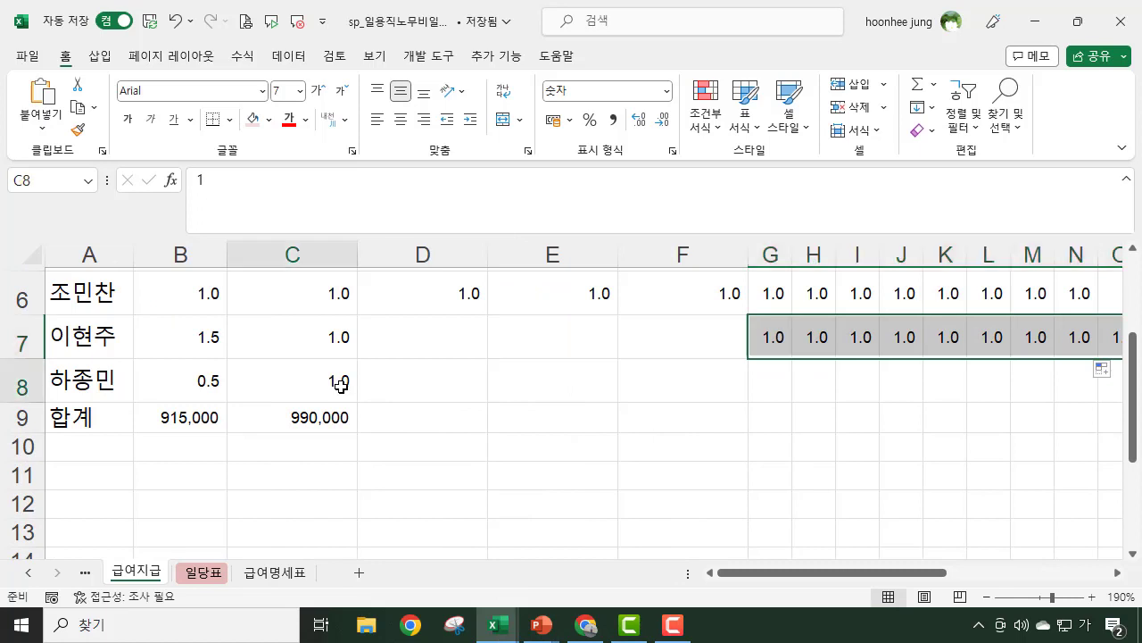
{"action": "left_click_drag", "start_coordinate": [357, 401], "coordinate": [1078, 381]}
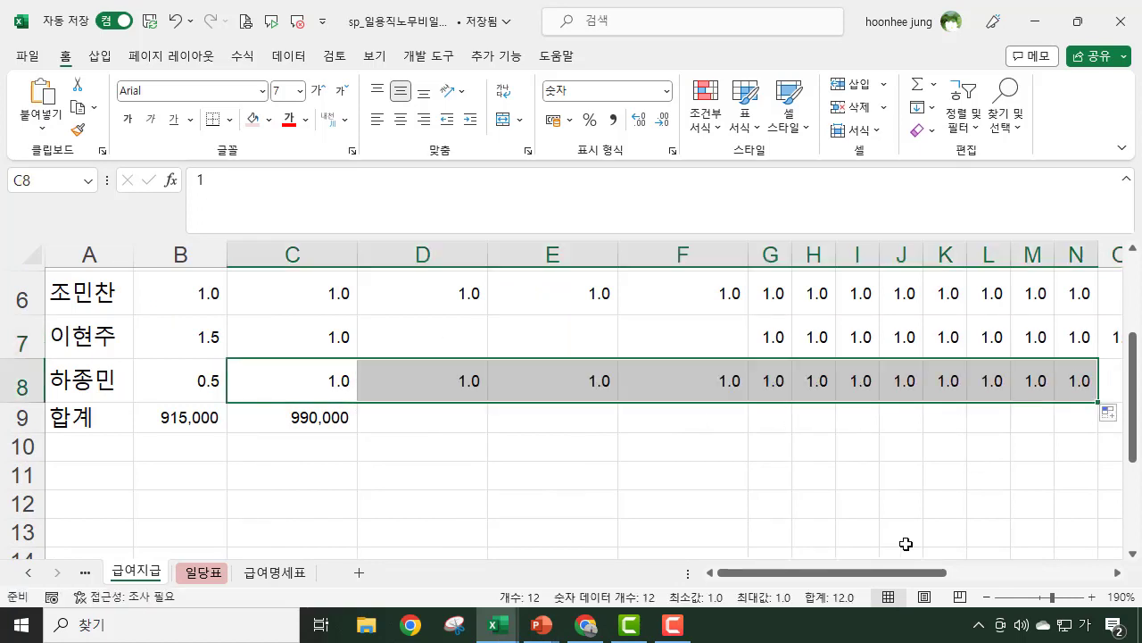
- Enter 1.5 in O8 and fill it across to R8
{"action": "left_click_drag", "start_coordinate": [885, 578], "coordinate": [989, 581]}
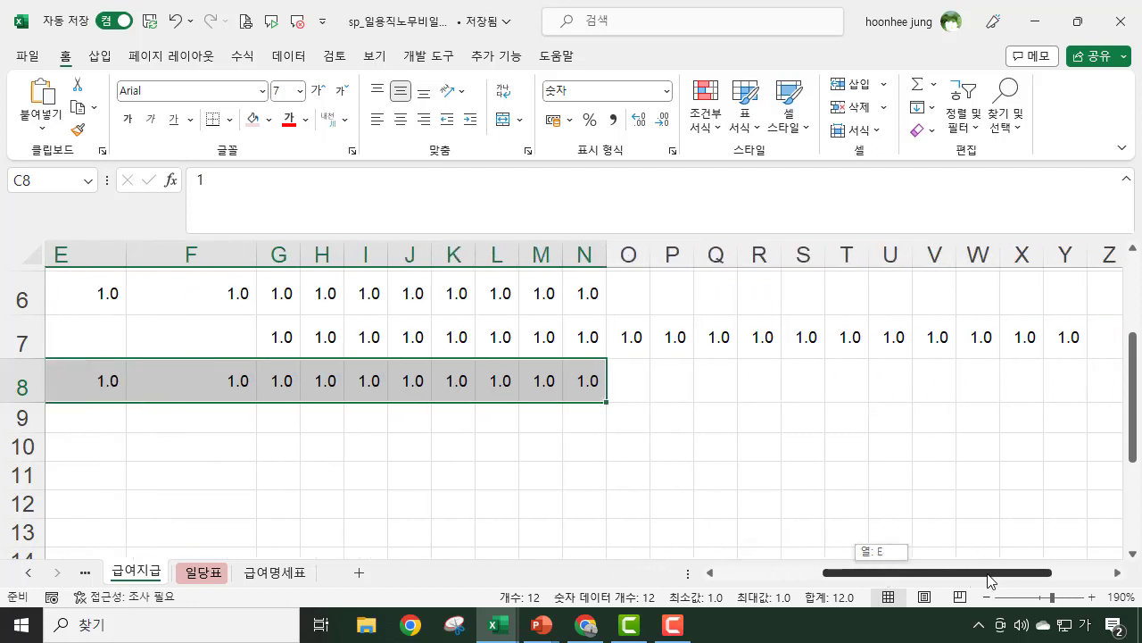
{"action": "left_click", "coordinate": [643, 387]}
{"action": "type", "text": "1."}
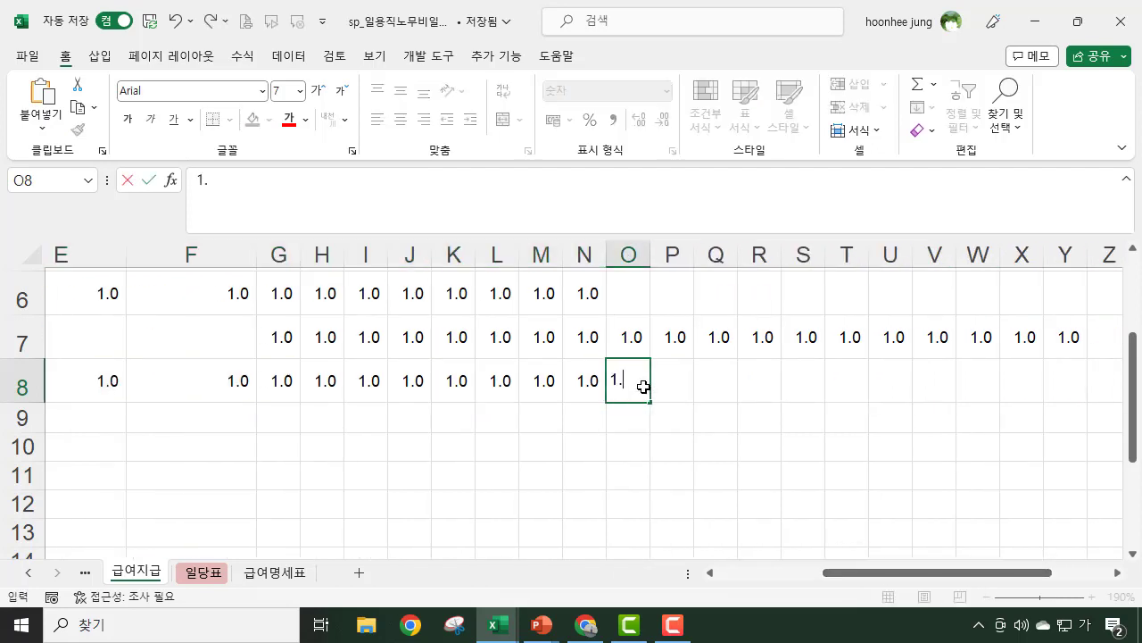
{"action": "key", "text": "Return"}
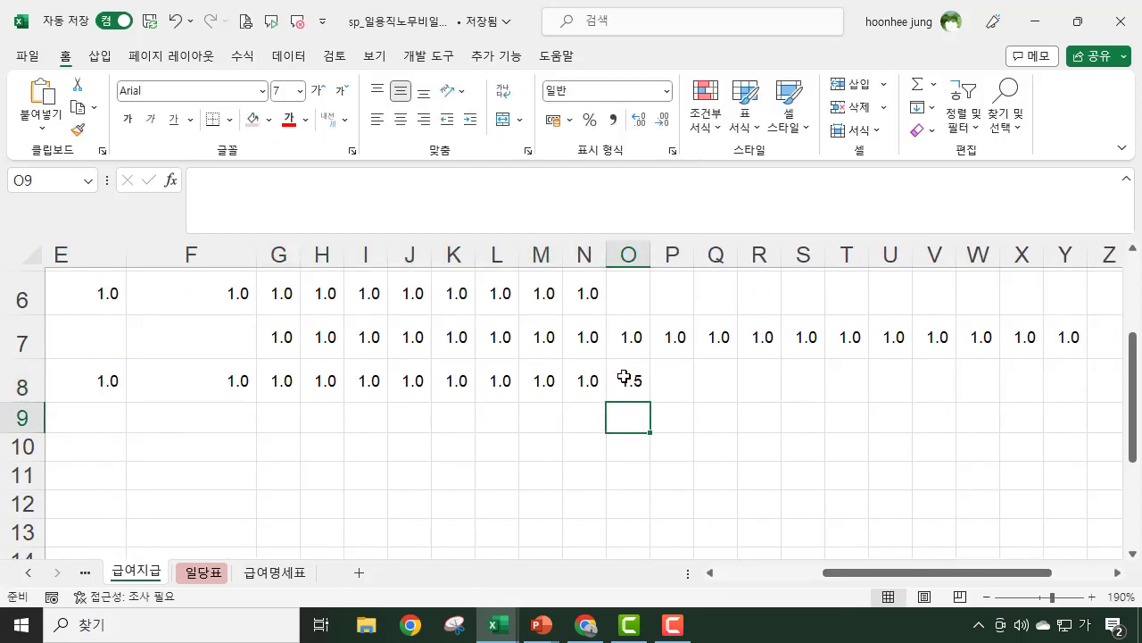
{"action": "left_click", "coordinate": [643, 384]}
{"action": "left_click_drag", "start_coordinate": [648, 404], "coordinate": [781, 403]}
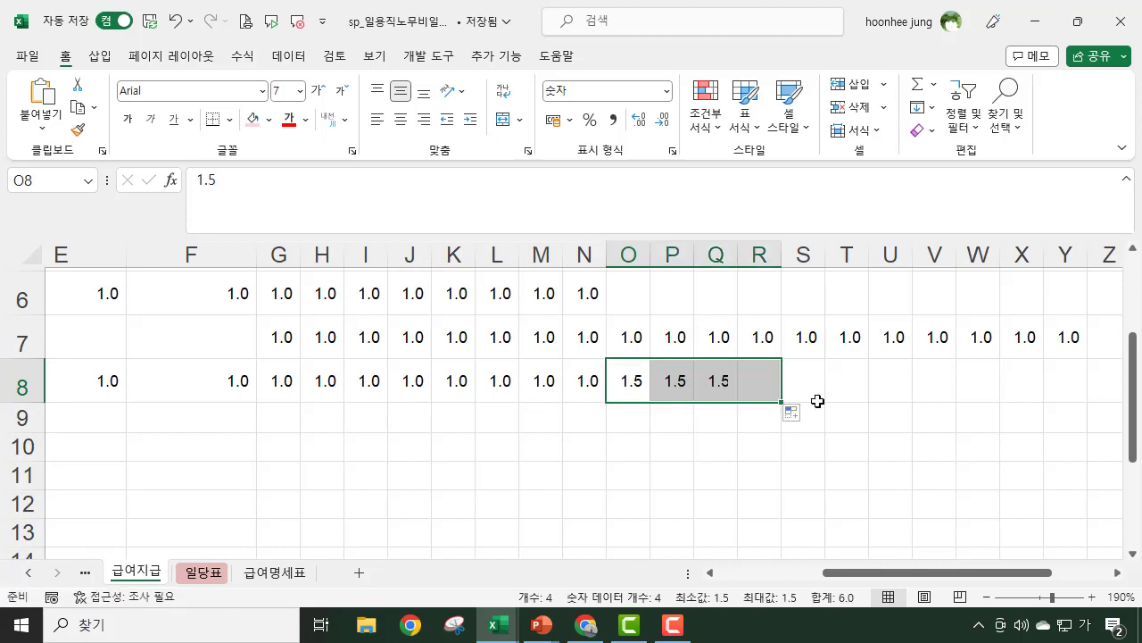
- Enter 0.5 in V8 and fill it through X8
{"action": "left_click", "coordinate": [933, 369]}
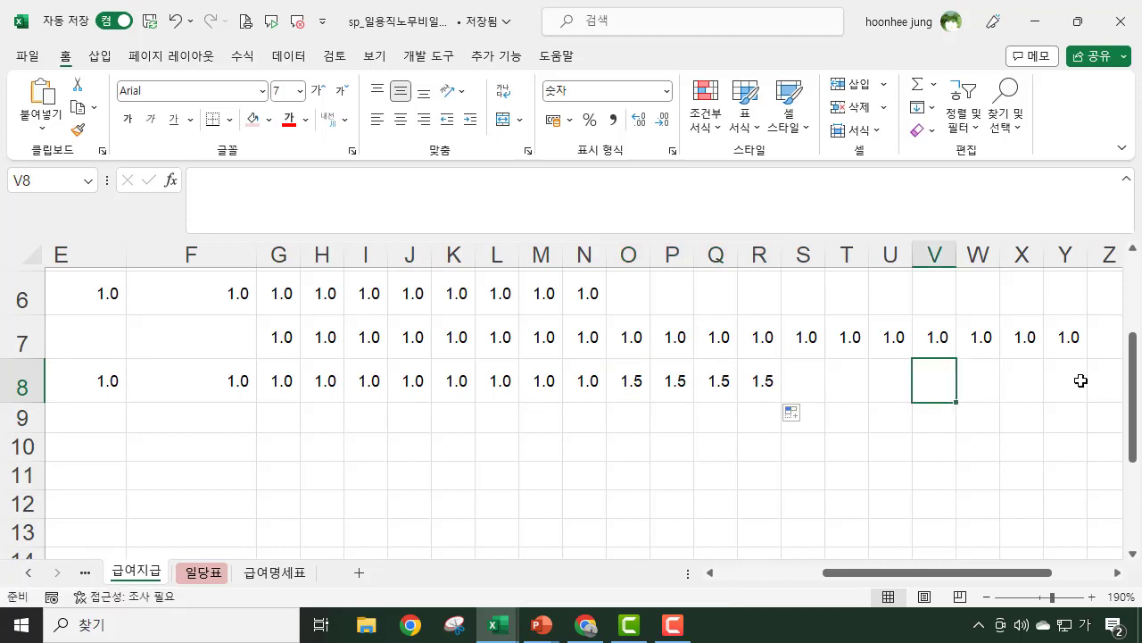
{"action": "type", "text": "0.5"}
{"action": "key", "text": "Return"}
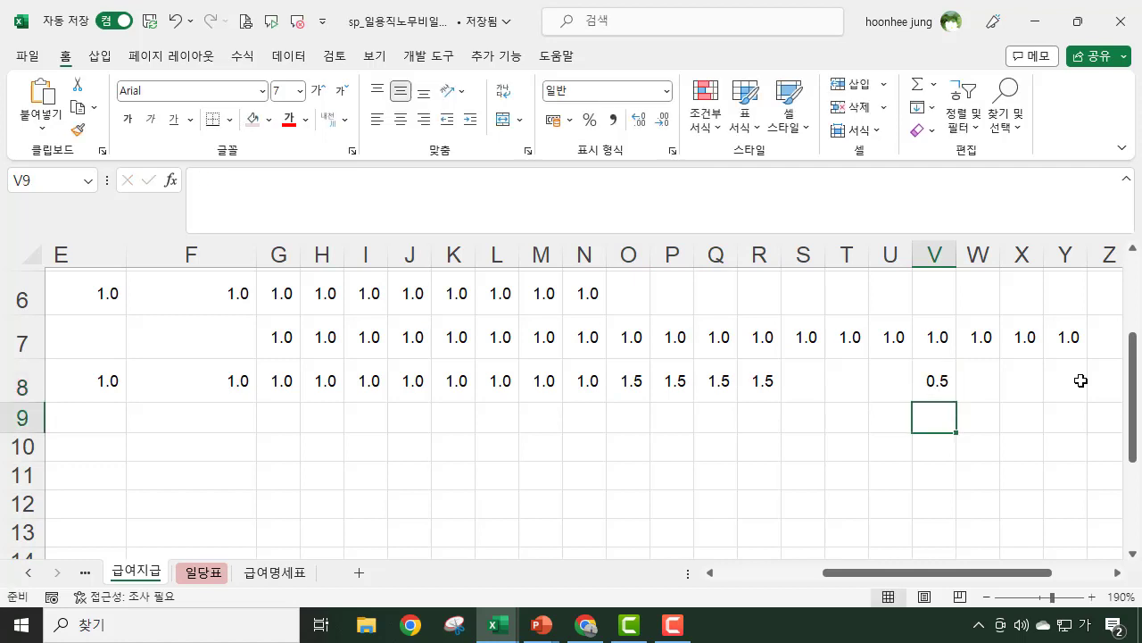
{"action": "left_click", "coordinate": [938, 383]}
{"action": "left_click_drag", "start_coordinate": [955, 405], "coordinate": [1023, 396]}
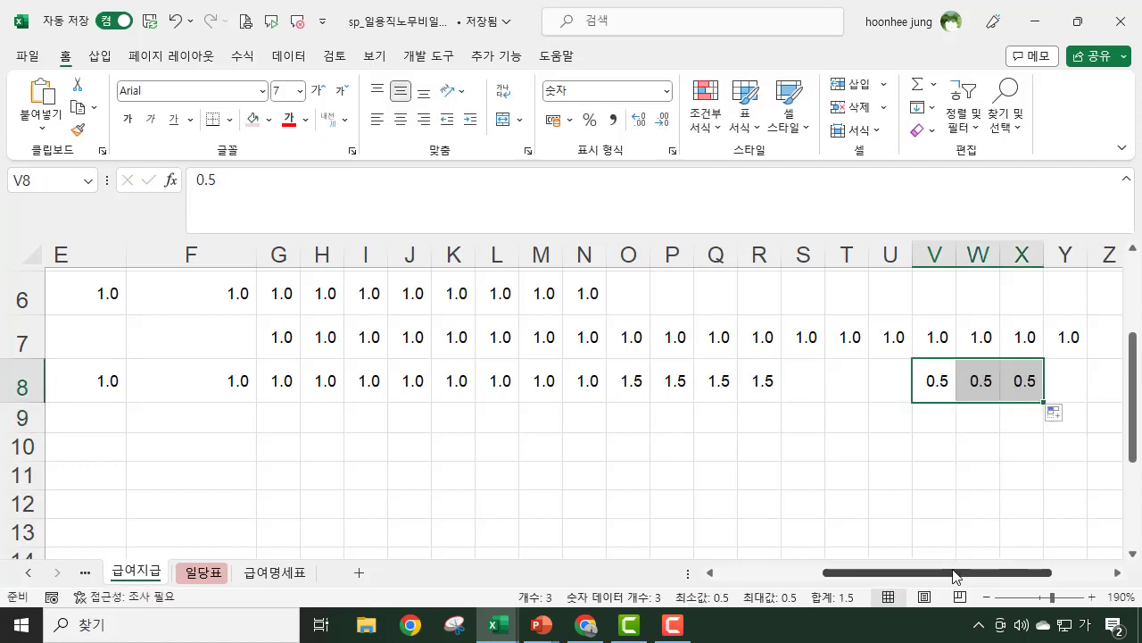
{"action": "left_click_drag", "start_coordinate": [955, 574], "coordinate": [1074, 574]}
{"action": "scroll", "coordinate": [1058, 496], "scroll_direction": "up", "scroll_amount": 2}
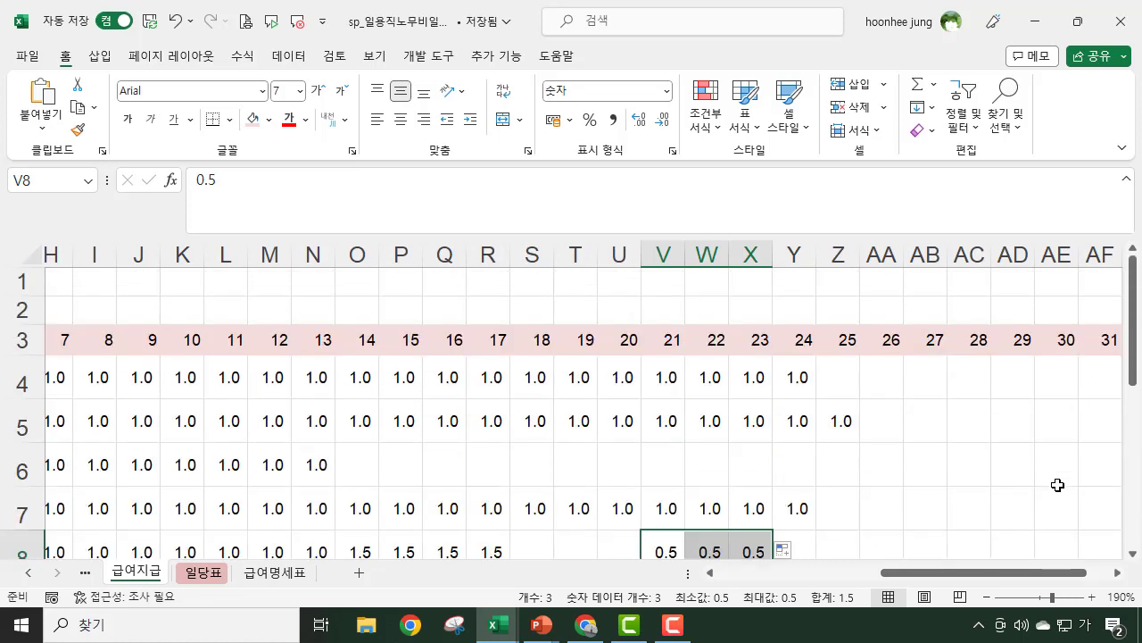
{"action": "left_click_drag", "start_coordinate": [1000, 575], "coordinate": [1068, 575]}
- Enter the header 총지급액 in cell AG3
{"action": "left_click", "coordinate": [1070, 339]}
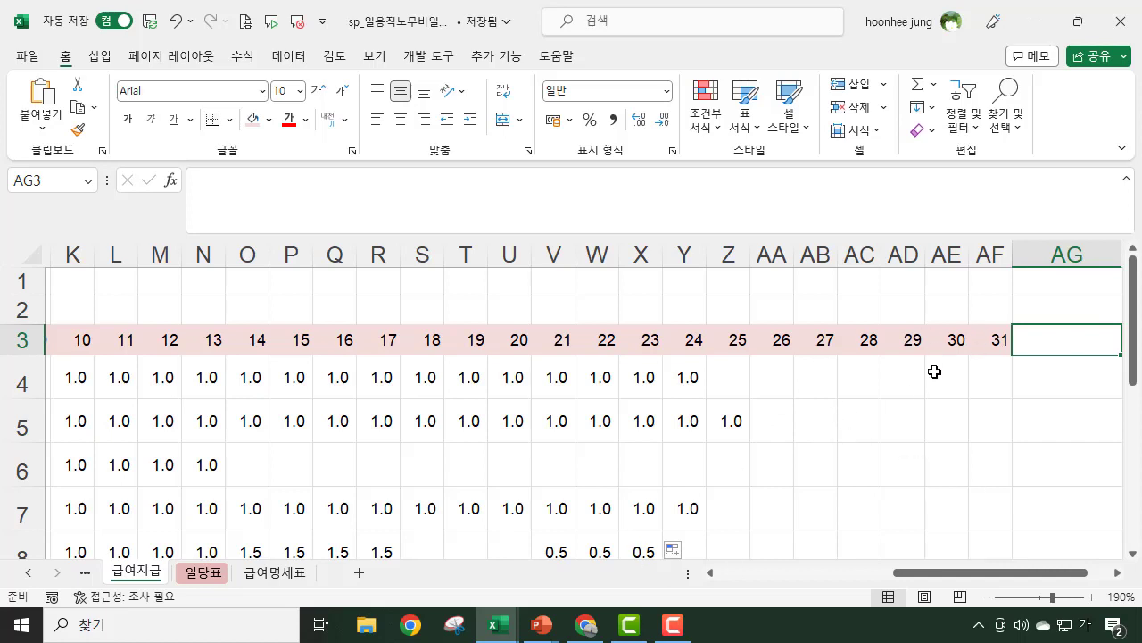
{"action": "left_click", "coordinate": [1050, 394]}
{"action": "left_click", "coordinate": [1053, 343]}
{"action": "type", "text": "총지그"}
{"action": "type", "text": "급액"}
{"action": "key", "text": "Return"}
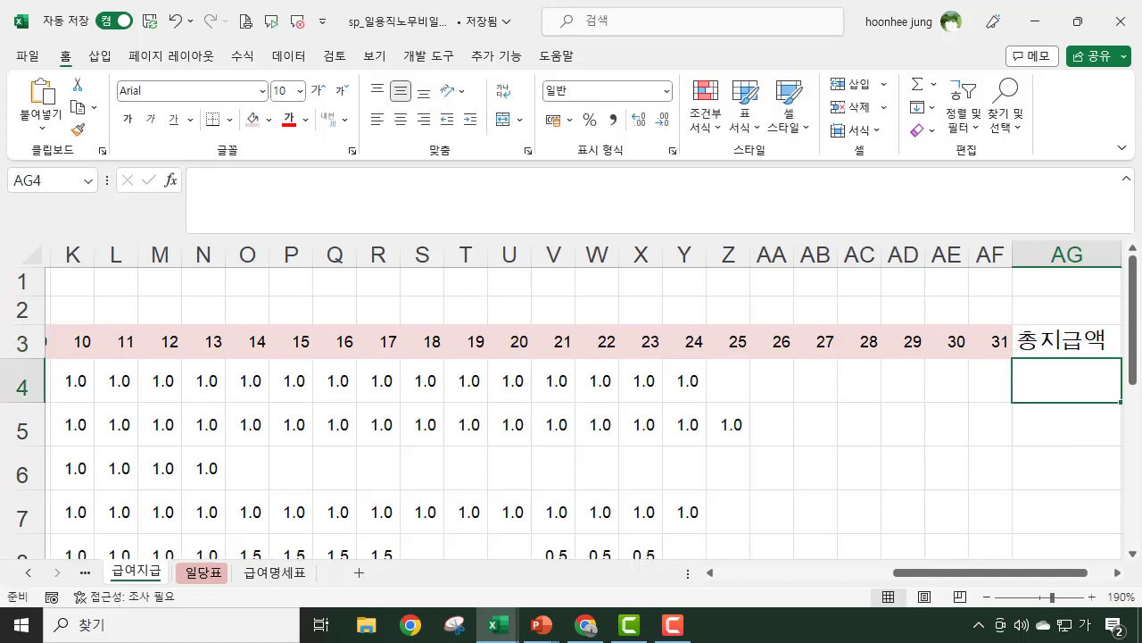
{"action": "left_click", "coordinate": [1075, 341]}
{"action": "left_click_drag", "start_coordinate": [1058, 576], "coordinate": [1136, 576]}
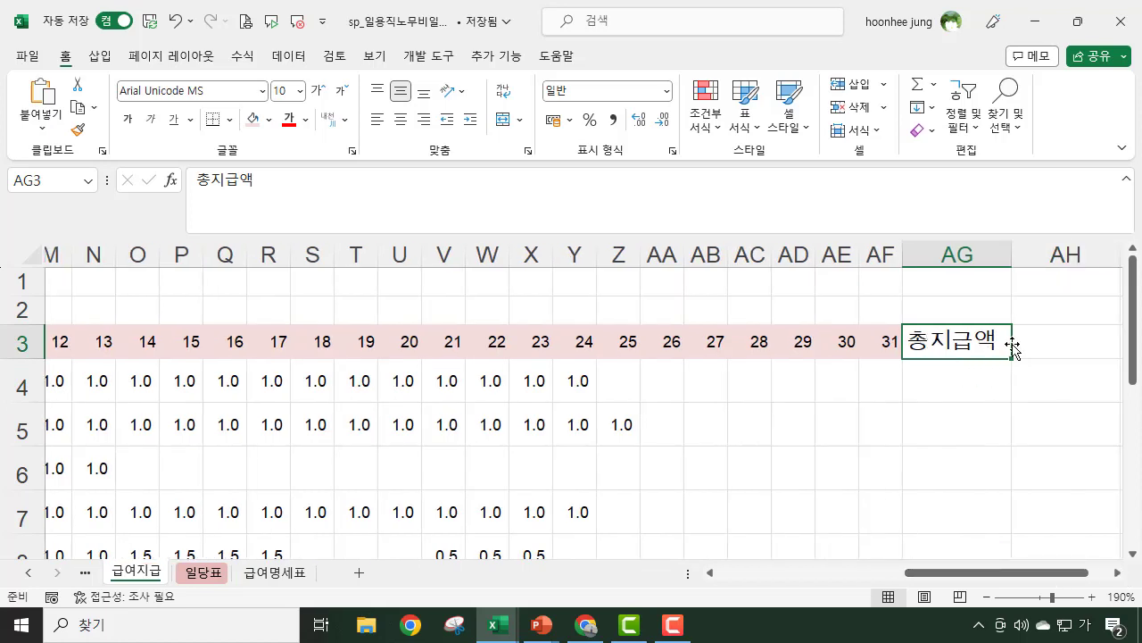
- Inspect the cells below the header and a day entry's formatting
{"action": "left_click", "coordinate": [956, 382]}
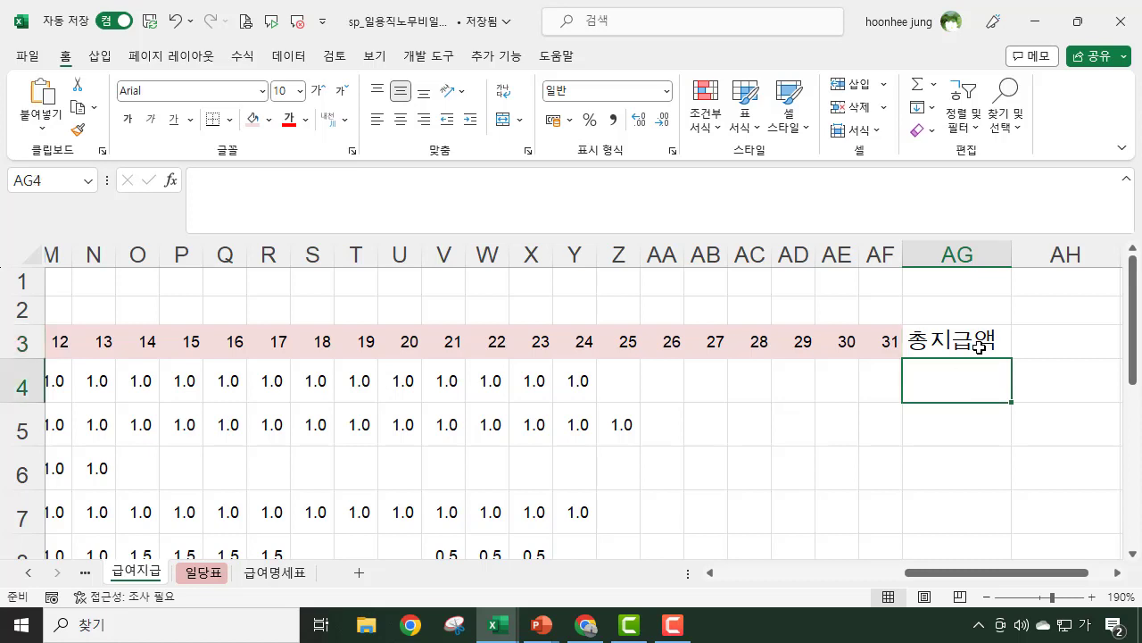
{"action": "left_click", "coordinate": [566, 422]}
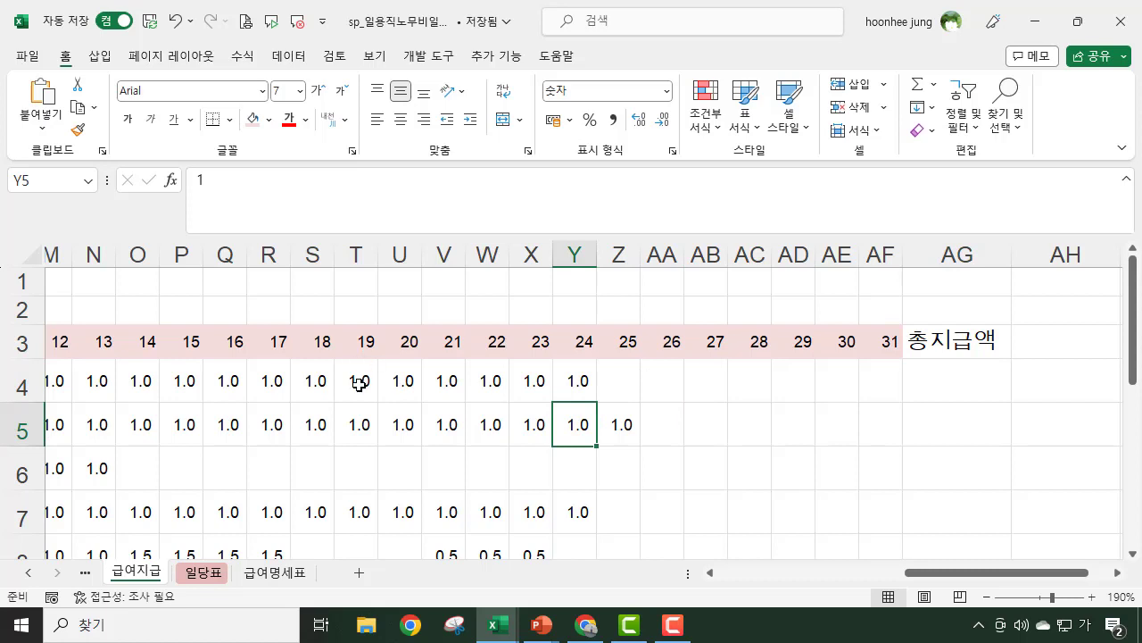
{"action": "left_click", "coordinate": [968, 391]}
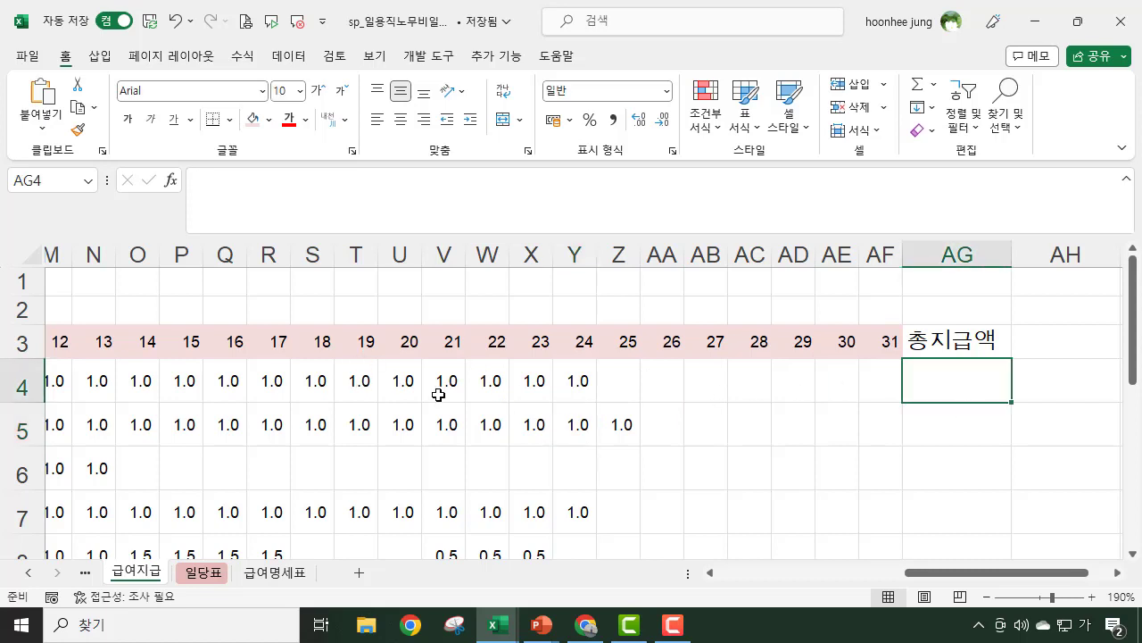
{"action": "left_click", "coordinate": [949, 435]}
{"action": "left_click", "coordinate": [949, 383]}
{"action": "left_click", "coordinate": [949, 431]}
{"action": "left_click", "coordinate": [959, 378]}
- Give the 총지급액 header in AG3 a tan fill colour
{"action": "left_click", "coordinate": [981, 336]}
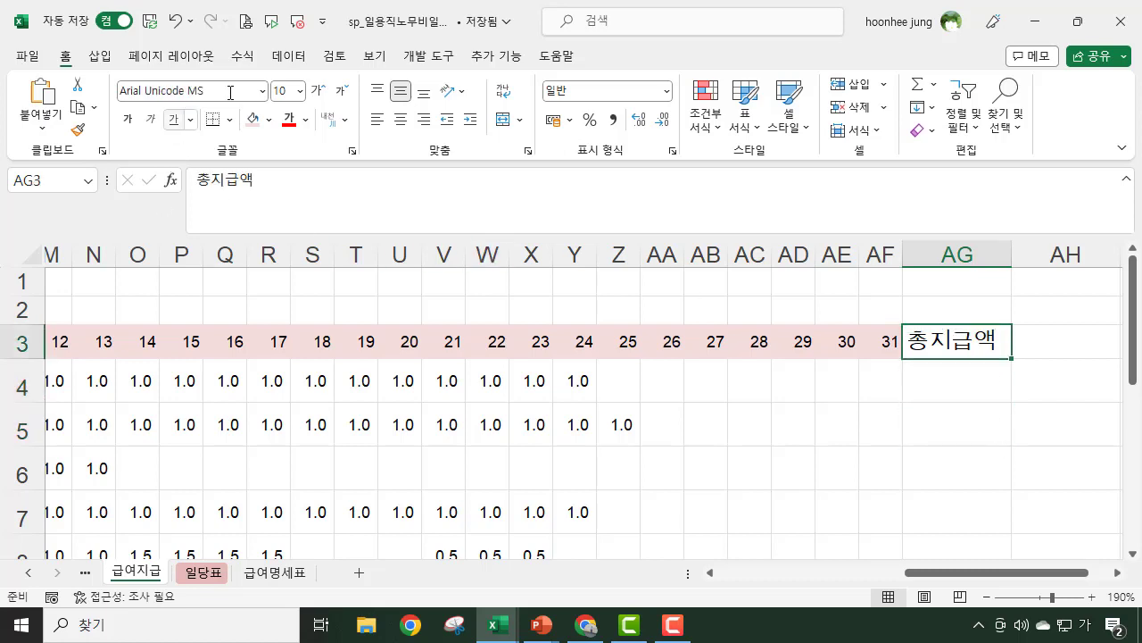
{"action": "left_click", "coordinate": [270, 127]}
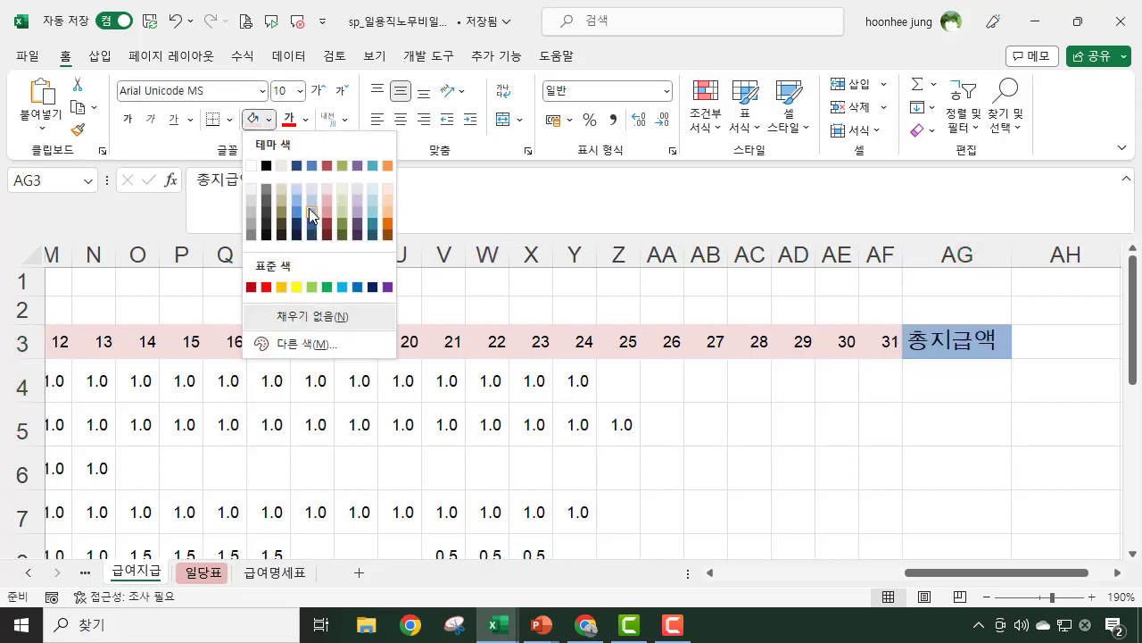
{"action": "left_click", "coordinate": [283, 207]}
{"action": "left_click", "coordinate": [951, 379]}
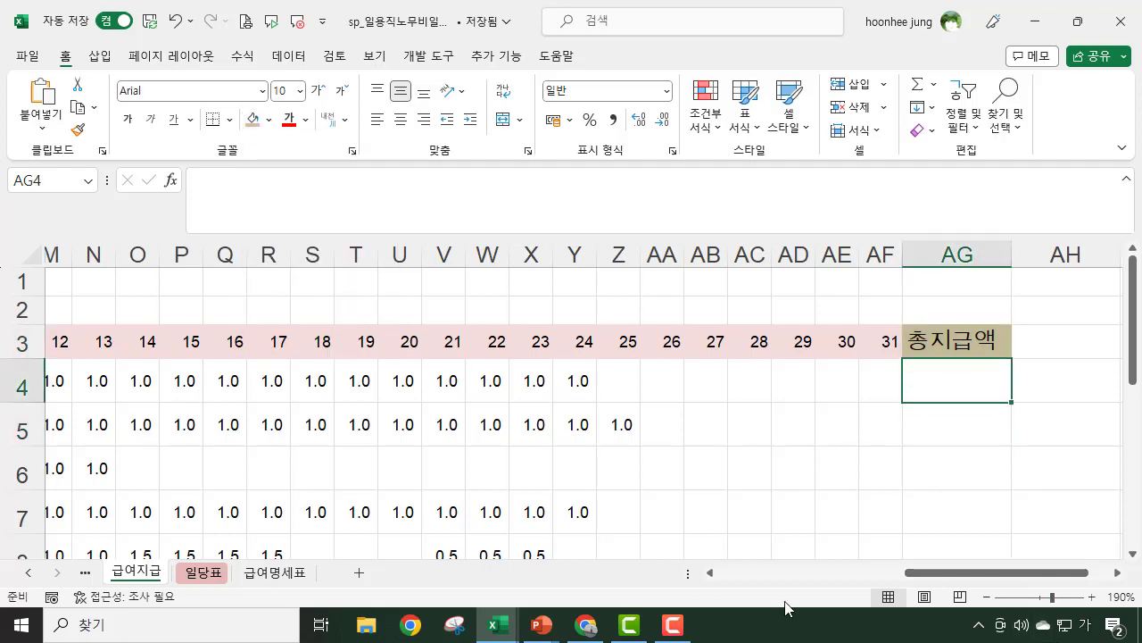
- Auto-fit columns C through F to their contents
{"action": "left_click_drag", "start_coordinate": [982, 578], "coordinate": [752, 598]}
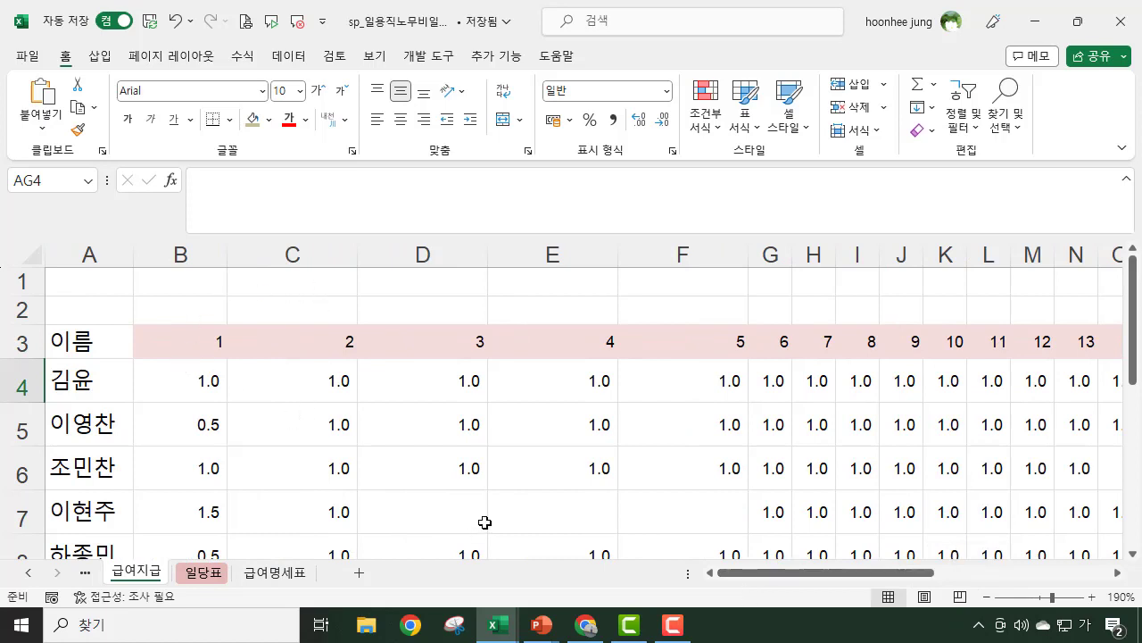
{"action": "scroll", "coordinate": [484, 523], "scroll_direction": "down", "scroll_amount": 3}
{"action": "scroll", "coordinate": [320, 411], "scroll_direction": "up", "scroll_amount": 2}
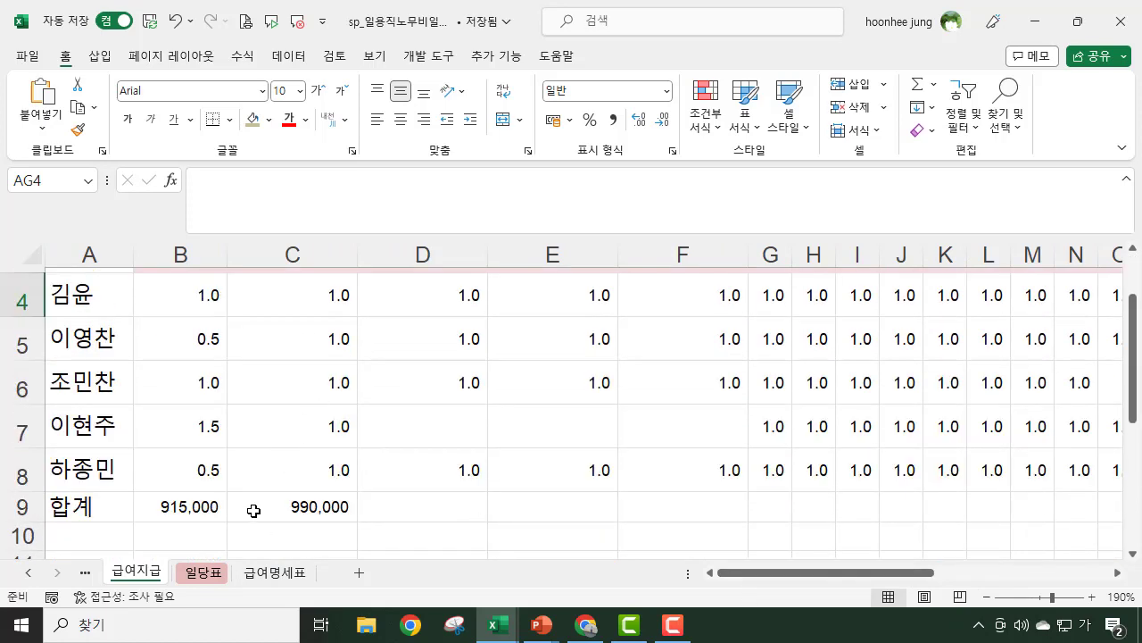
{"action": "scroll", "coordinate": [253, 511], "scroll_direction": "up", "scroll_amount": 2}
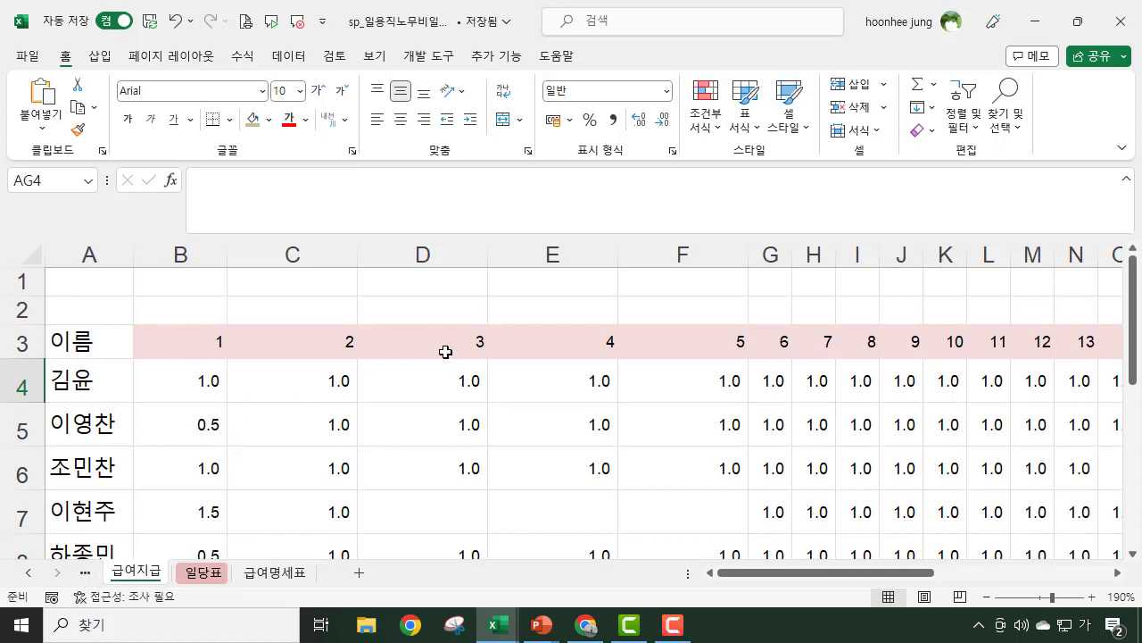
{"action": "double_click", "coordinate": [357, 250]}
{"action": "left_click_drag", "start_coordinate": [443, 250], "coordinate": [441, 250]}
{"action": "double_click", "coordinate": [441, 250]}
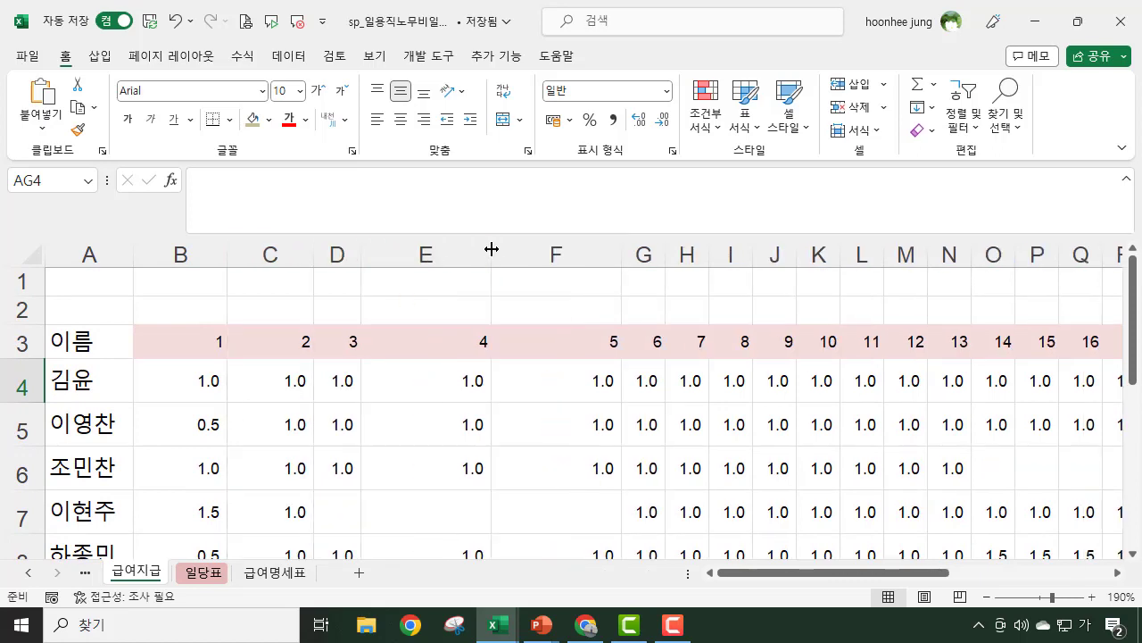
{"action": "double_click", "coordinate": [491, 250]}
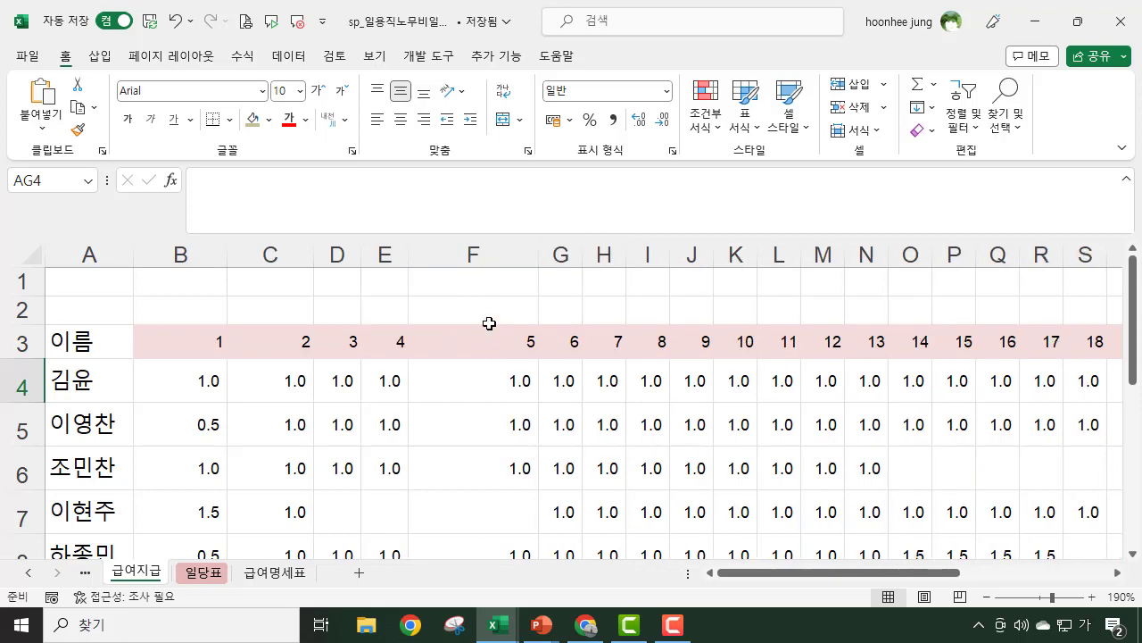
{"action": "double_click", "coordinate": [533, 254]}
- Fill the C9 total formula across to S9 and set the totals to font size 6
{"action": "scroll", "coordinate": [589, 492], "scroll_direction": "down", "scroll_amount": 2}
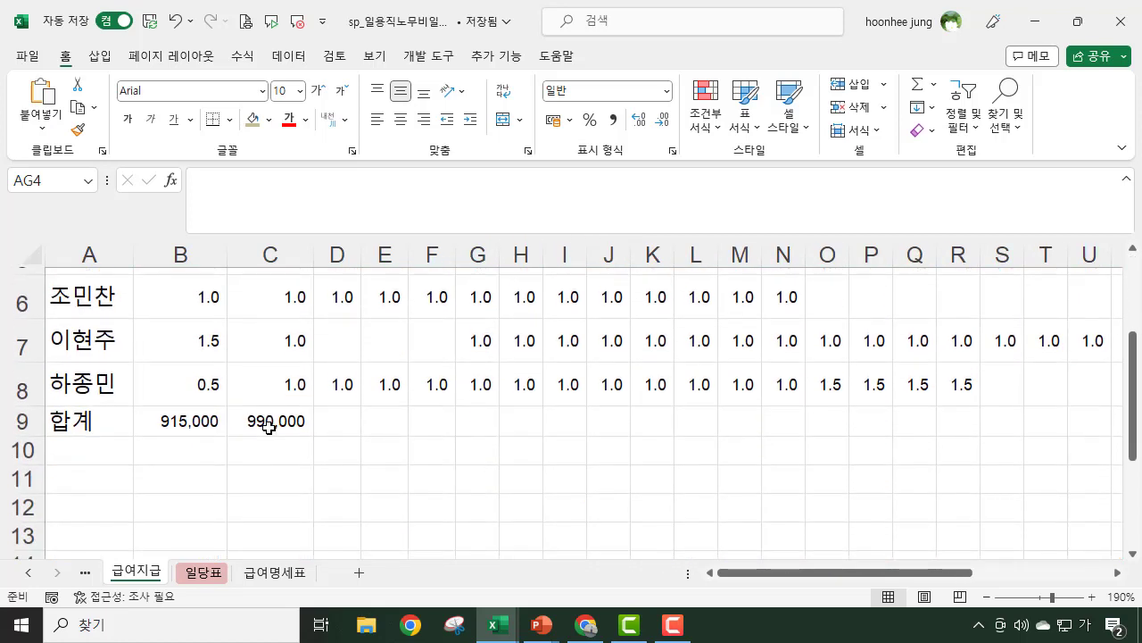
{"action": "left_click", "coordinate": [283, 432]}
{"action": "left_click_drag", "start_coordinate": [315, 435], "coordinate": [1019, 449]}
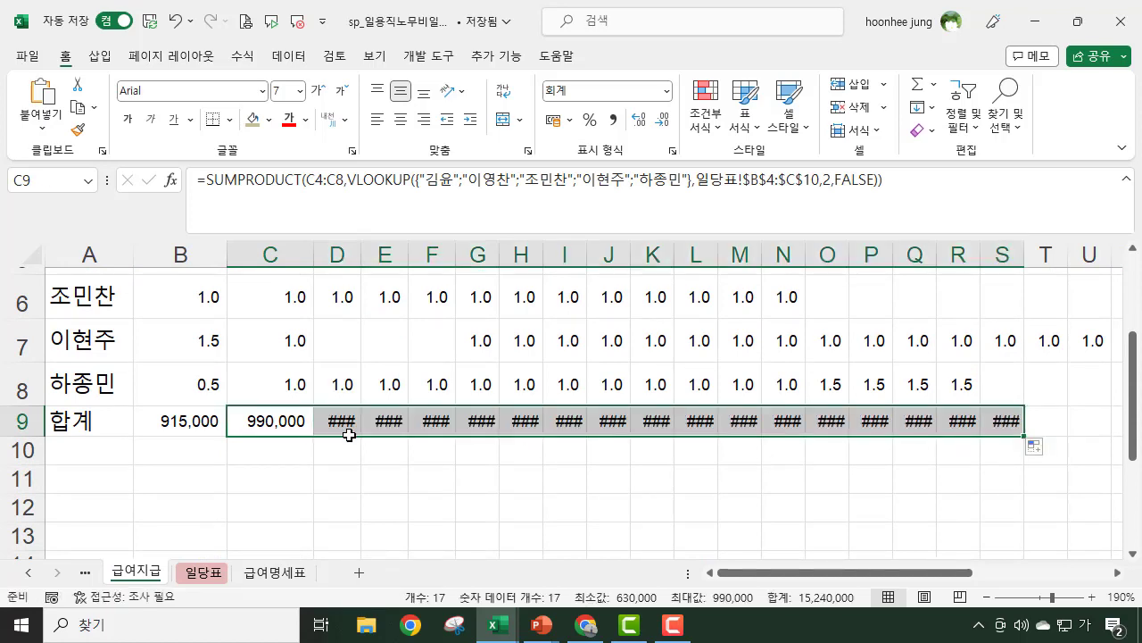
{"action": "left_click_drag", "start_coordinate": [361, 256], "coordinate": [386, 256]}
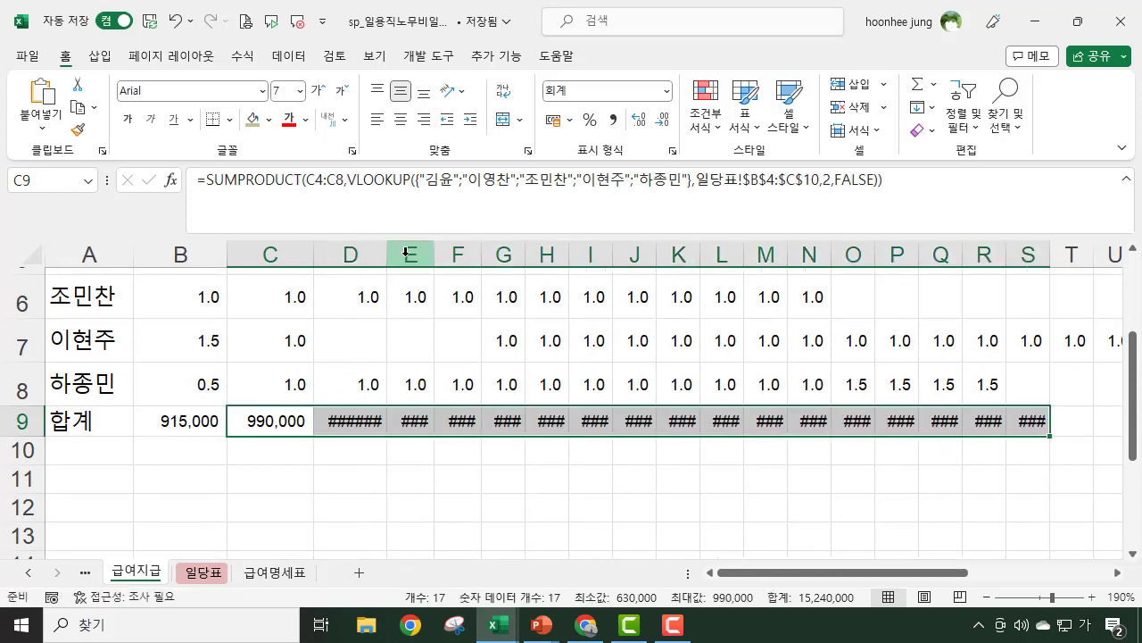
{"action": "left_click", "coordinate": [301, 88]}
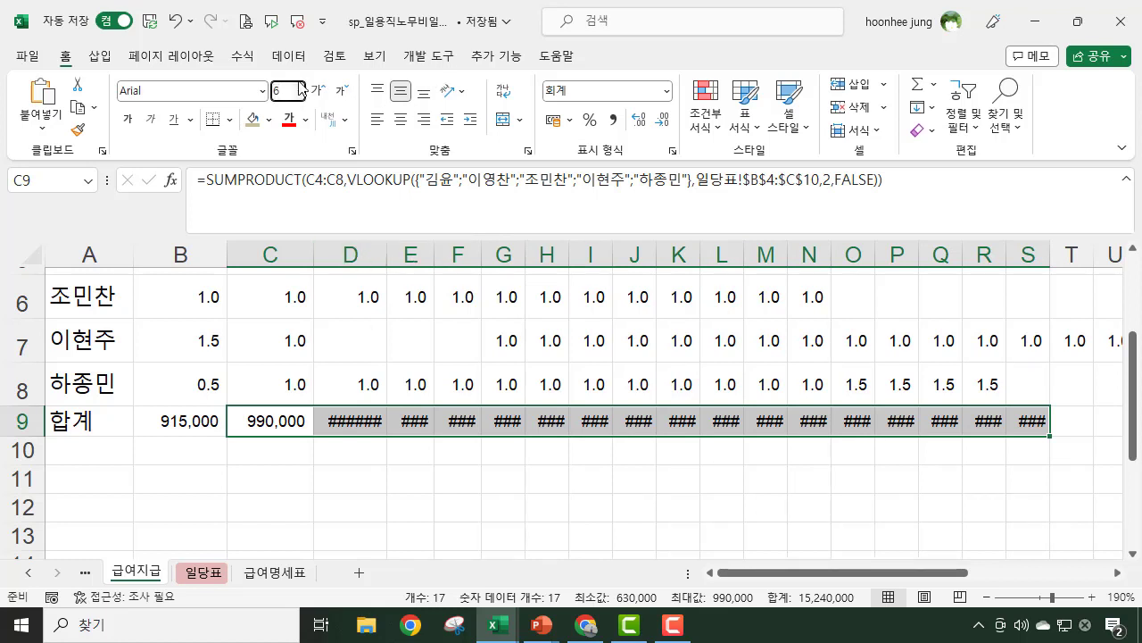
{"action": "type", "text": "6"}
{"action": "key", "text": "Return"}
- Widen columns G through S so the daily totals in row 9 display
{"action": "left_click", "coordinate": [403, 476]}
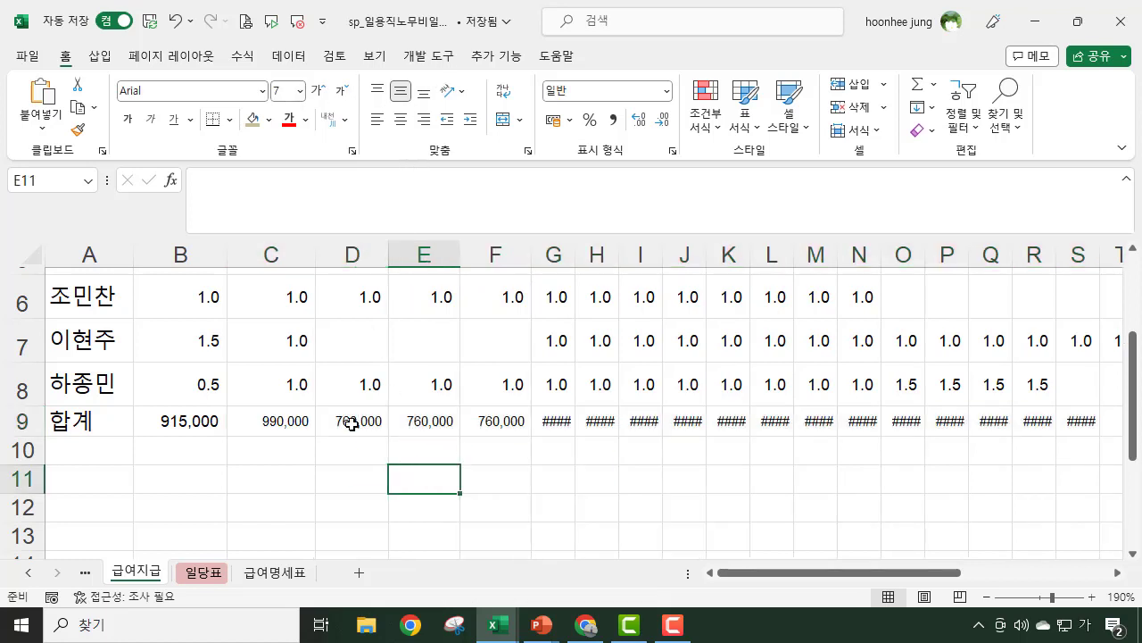
{"action": "left_click", "coordinate": [355, 421]}
{"action": "left_click", "coordinate": [434, 420]}
{"action": "left_click", "coordinate": [505, 425]}
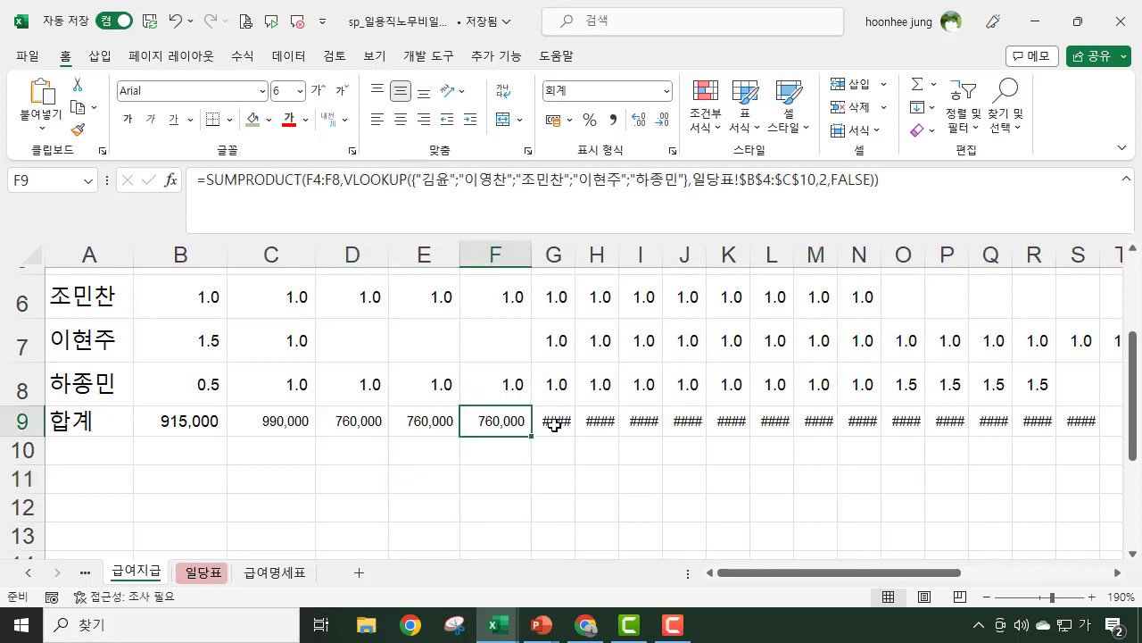
{"action": "left_click", "coordinate": [554, 423]}
{"action": "left_click_drag", "start_coordinate": [553, 255], "coordinate": [1078, 233]}
{"action": "left_click_drag", "start_coordinate": [576, 254], "coordinate": [602, 253]}
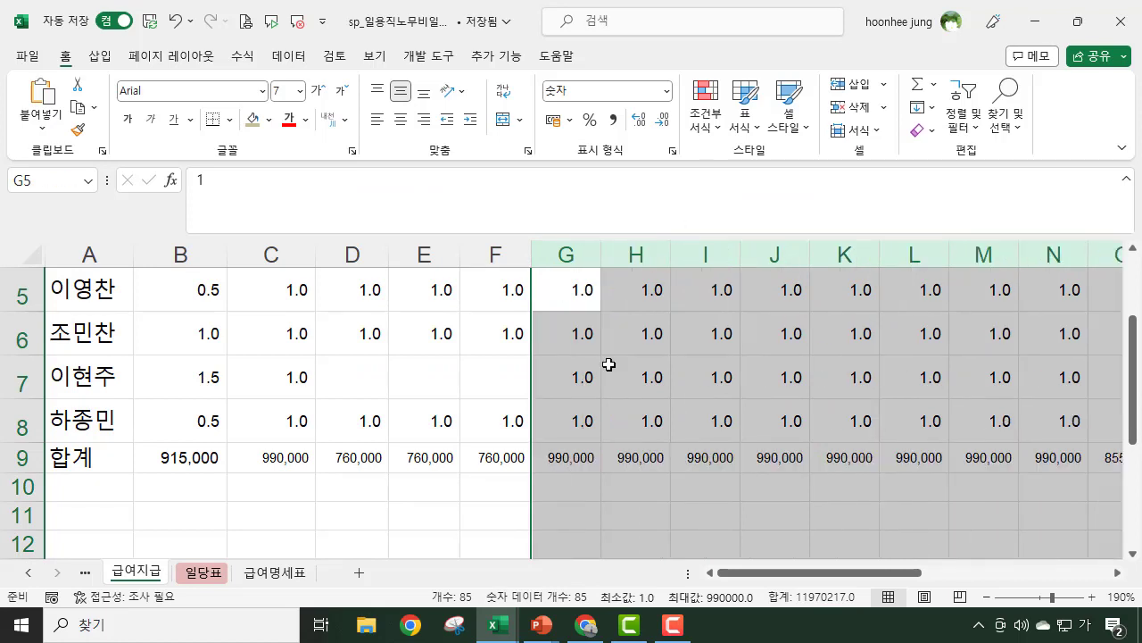
{"action": "left_click", "coordinate": [961, 518]}
- Fill the S9 total across to AC9 and widen columns T:AC
{"action": "left_click_drag", "start_coordinate": [829, 576], "coordinate": [948, 571]}
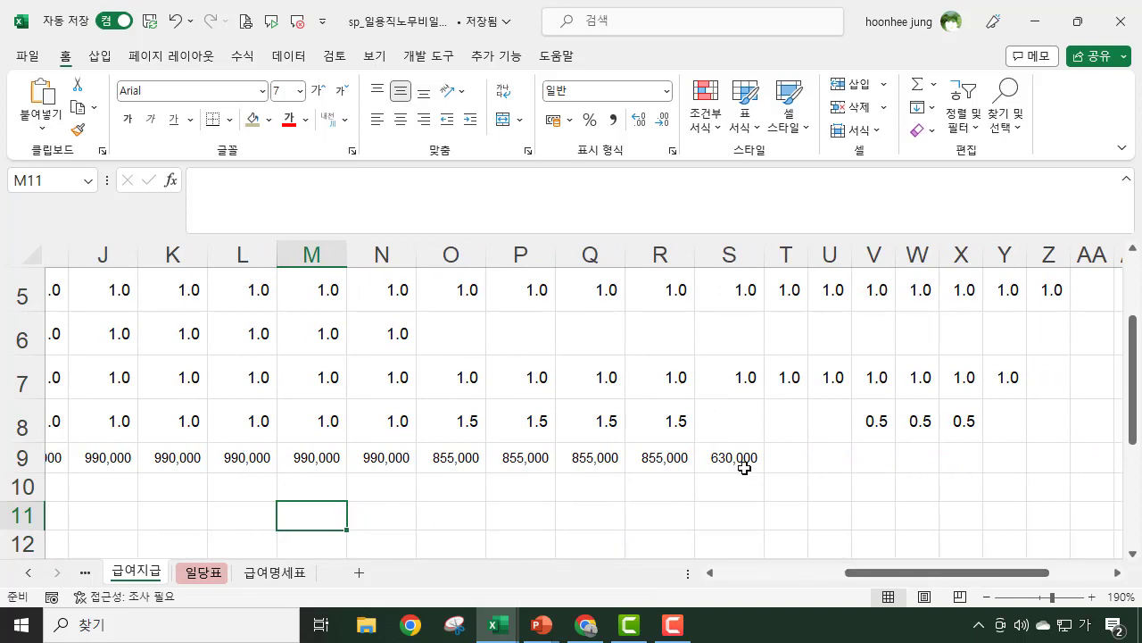
{"action": "left_click", "coordinate": [745, 461]}
{"action": "left_click_drag", "start_coordinate": [763, 473], "coordinate": [1140, 466]}
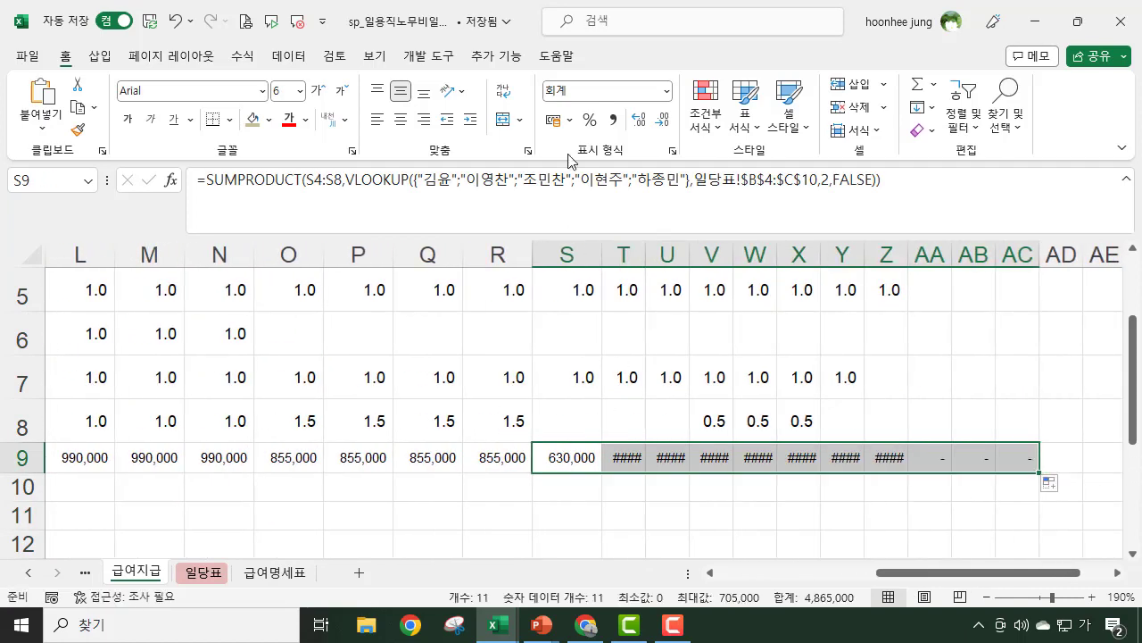
{"action": "left_click_drag", "start_coordinate": [623, 254], "coordinate": [1015, 255]}
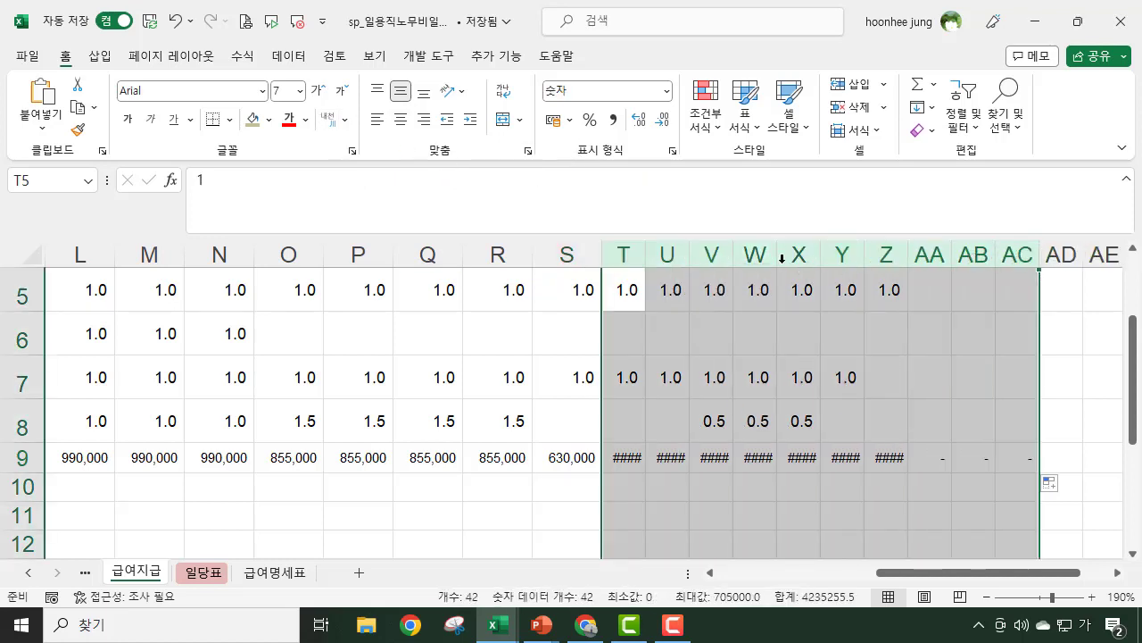
{"action": "left_click_drag", "start_coordinate": [645, 255], "coordinate": [662, 254]}
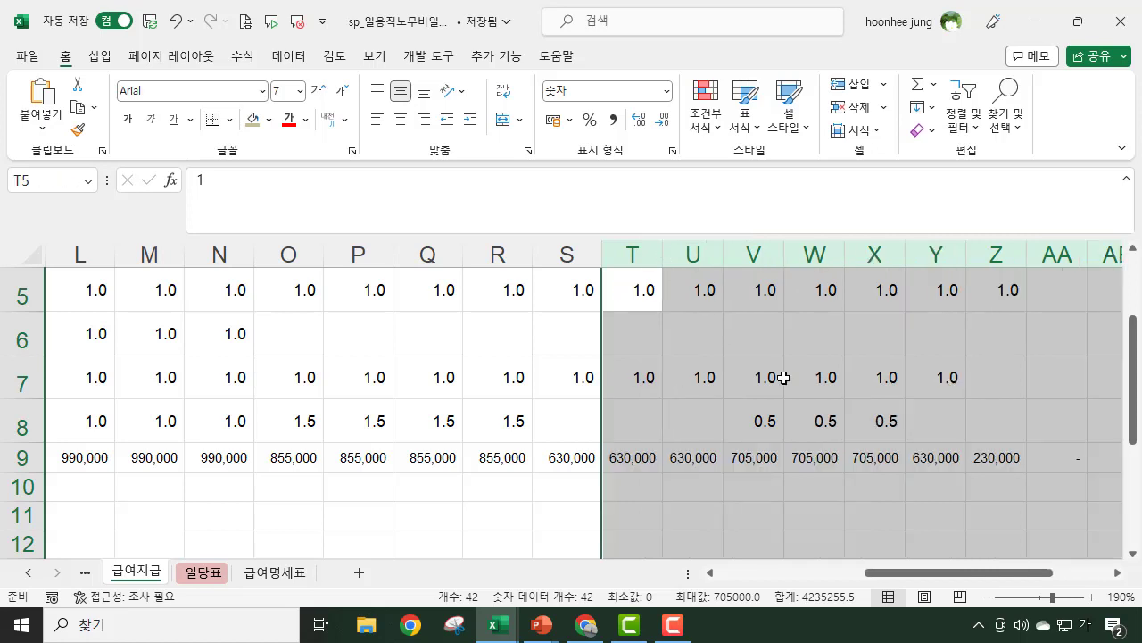
{"action": "left_click", "coordinate": [981, 554]}
- Extend the daily total from AC9 through AF9 for day 31
{"action": "left_click_drag", "start_coordinate": [985, 581], "coordinate": [1051, 582]}
{"action": "left_click", "coordinate": [739, 466]}
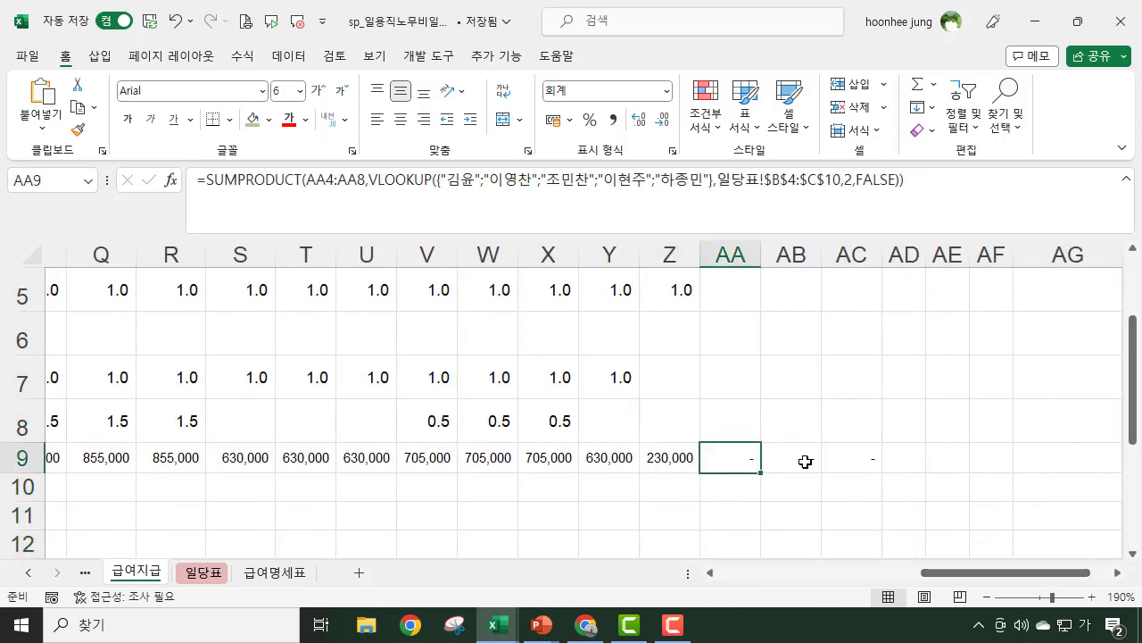
{"action": "left_click", "coordinate": [806, 462]}
{"action": "scroll", "coordinate": [829, 375], "scroll_direction": "up", "scroll_amount": 1}
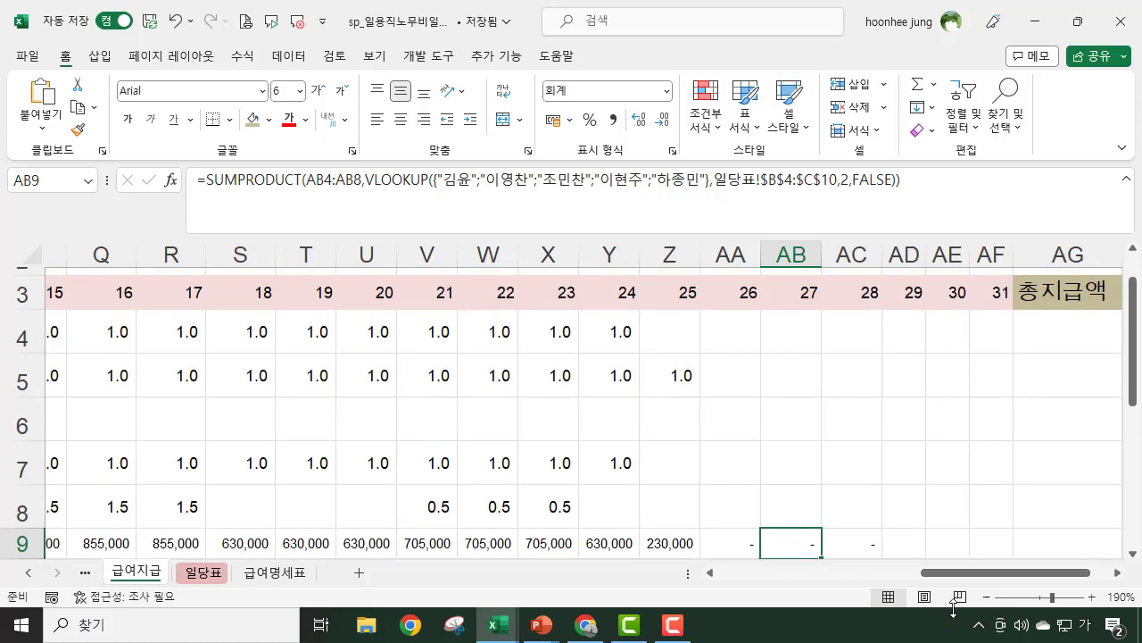
{"action": "left_click", "coordinate": [872, 539]}
{"action": "left_click_drag", "start_coordinate": [881, 557], "coordinate": [995, 553]}
{"action": "left_click", "coordinate": [1050, 555]}
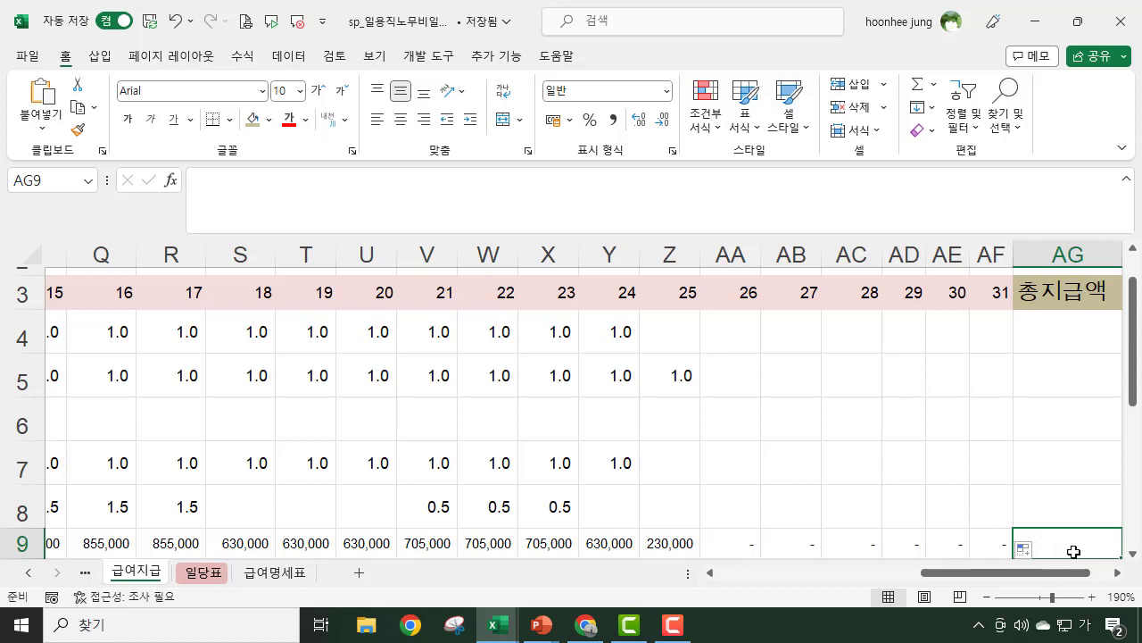
- Begin AG4's formula with =SUM(B4:AF4) to total the first worker's days worked
{"action": "left_click", "coordinate": [1039, 331]}
{"action": "left_click", "coordinate": [1049, 375]}
{"action": "left_click", "coordinate": [1051, 420]}
{"action": "left_click", "coordinate": [1050, 463]}
{"action": "left_click", "coordinate": [1053, 507]}
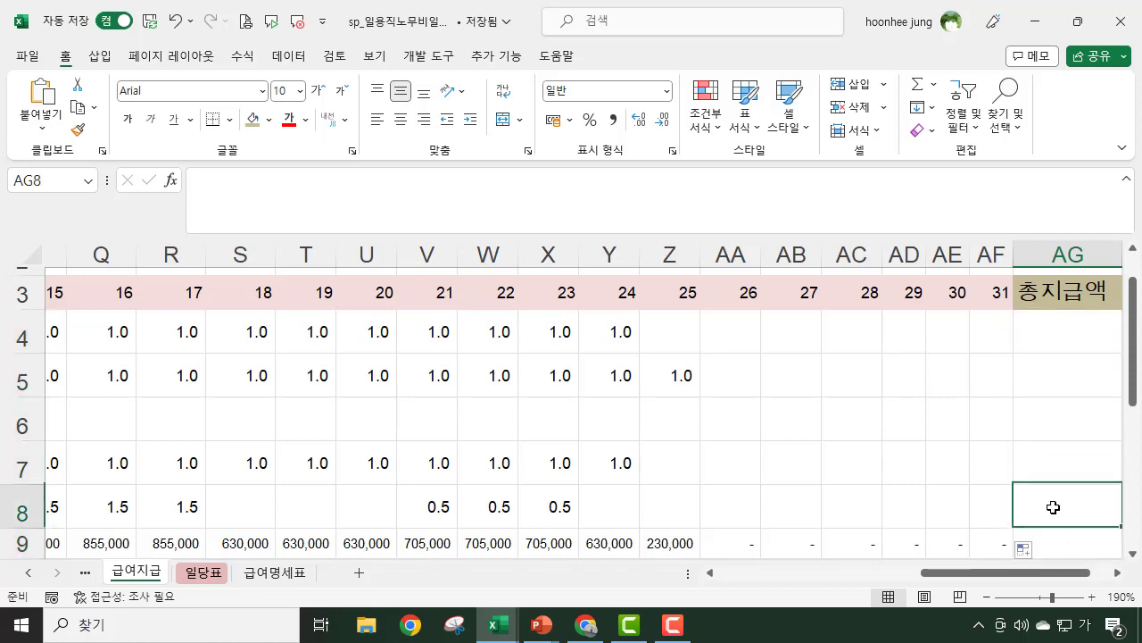
{"action": "left_click", "coordinate": [1062, 334]}
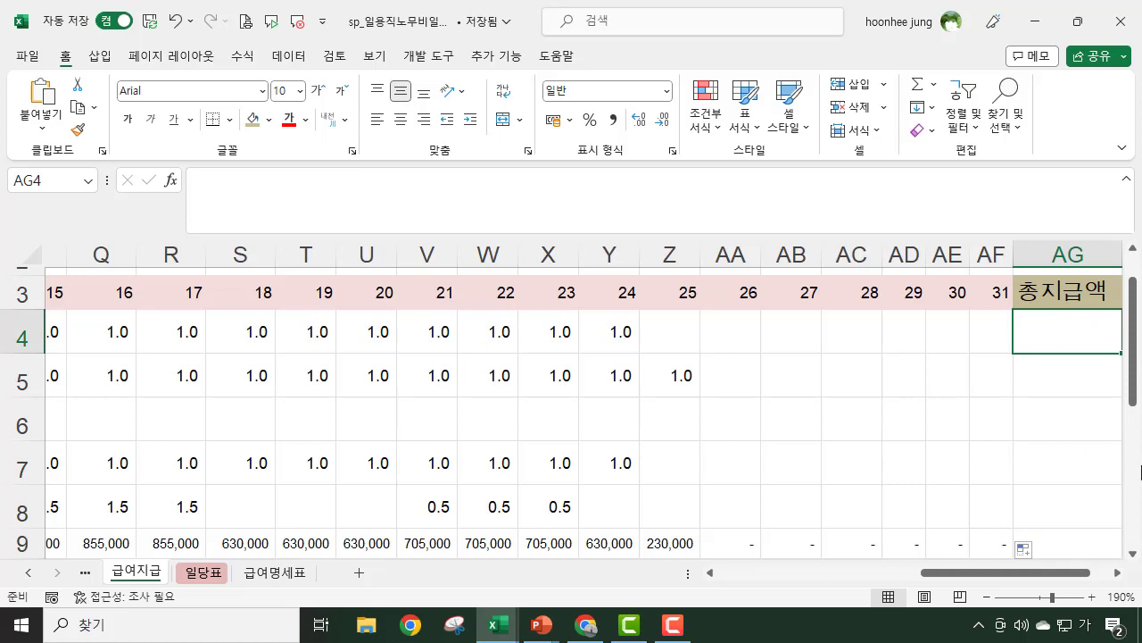
{"action": "left_click", "coordinate": [1117, 573]}
{"action": "left_click", "coordinate": [1118, 573]}
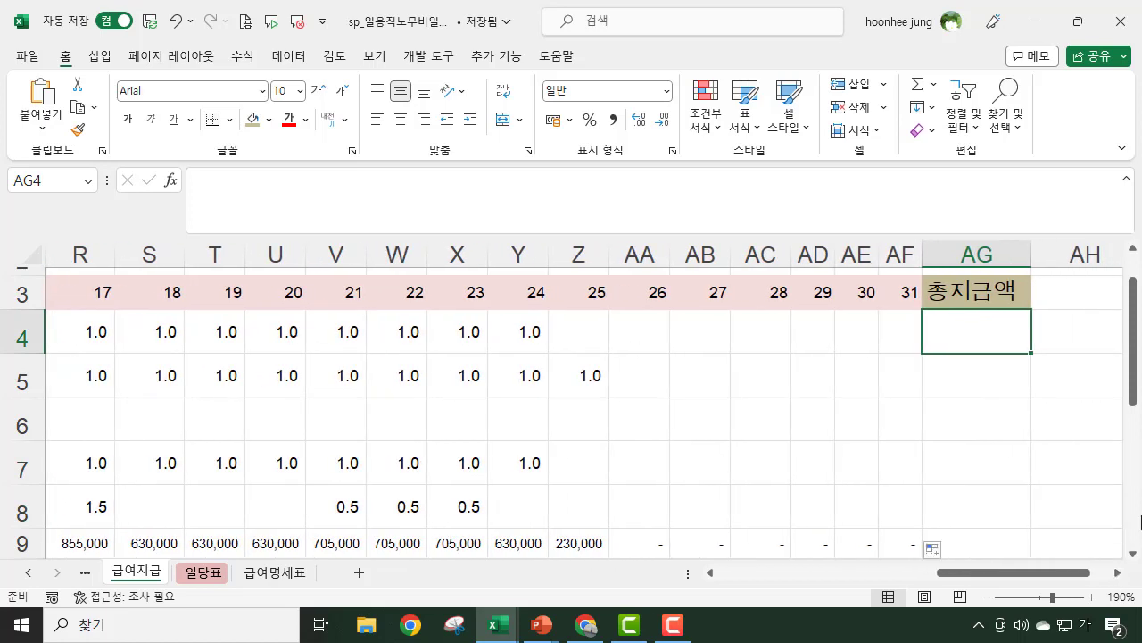
{"action": "type", "text": "=sum"}
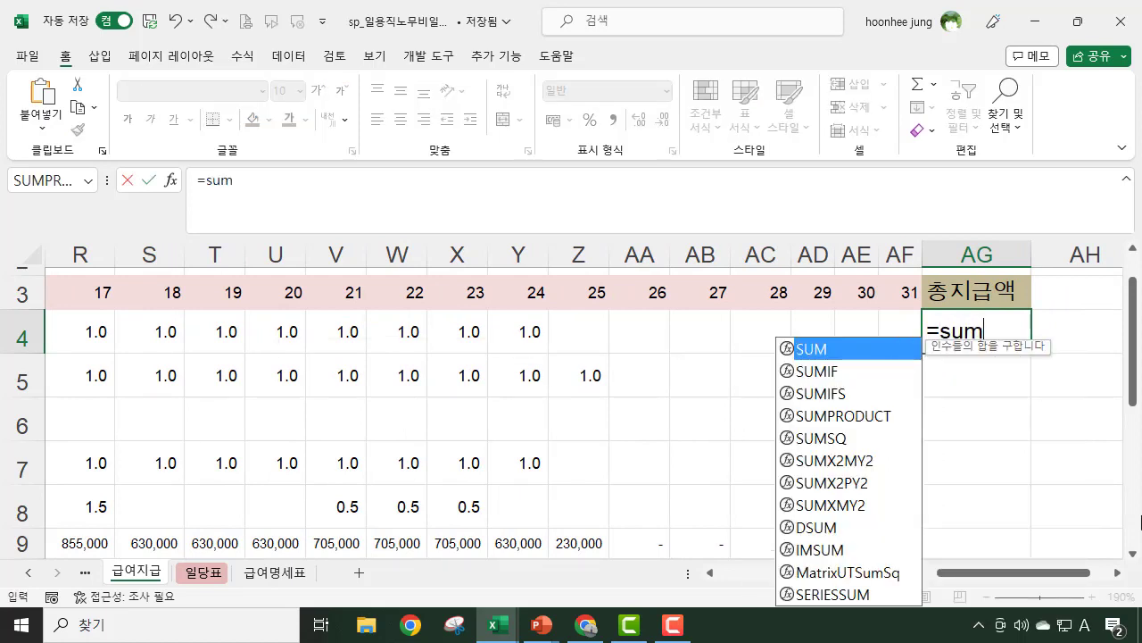
{"action": "type", "text": "("}
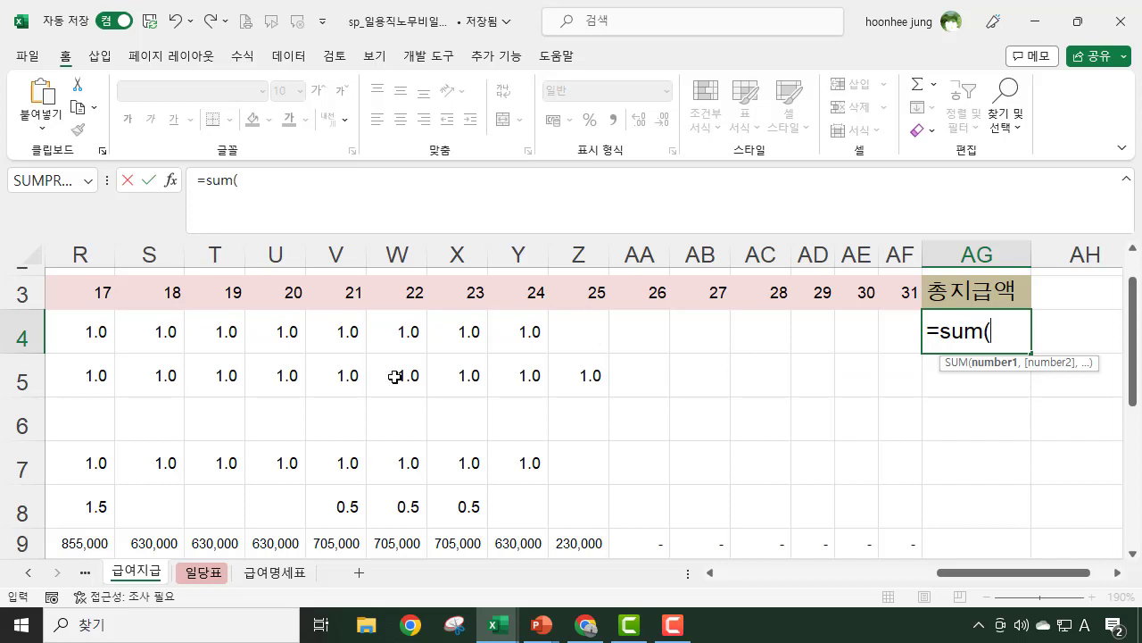
{"action": "left_click_drag", "start_coordinate": [1062, 574], "coordinate": [853, 597]}
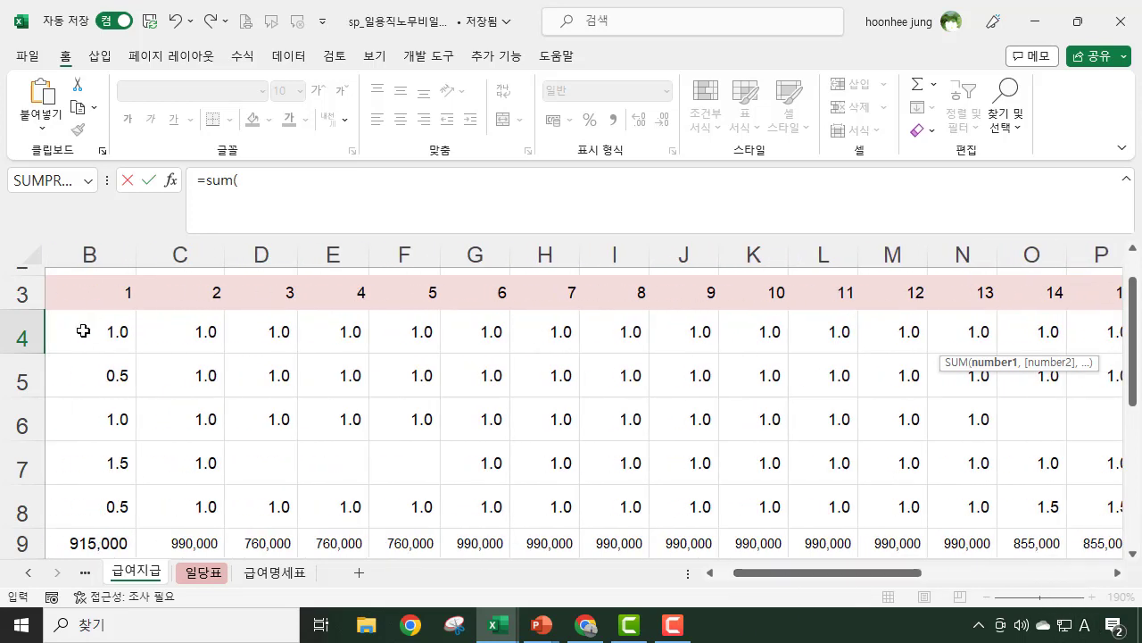
{"action": "left_click_drag", "start_coordinate": [86, 296], "coordinate": [401, 327]}
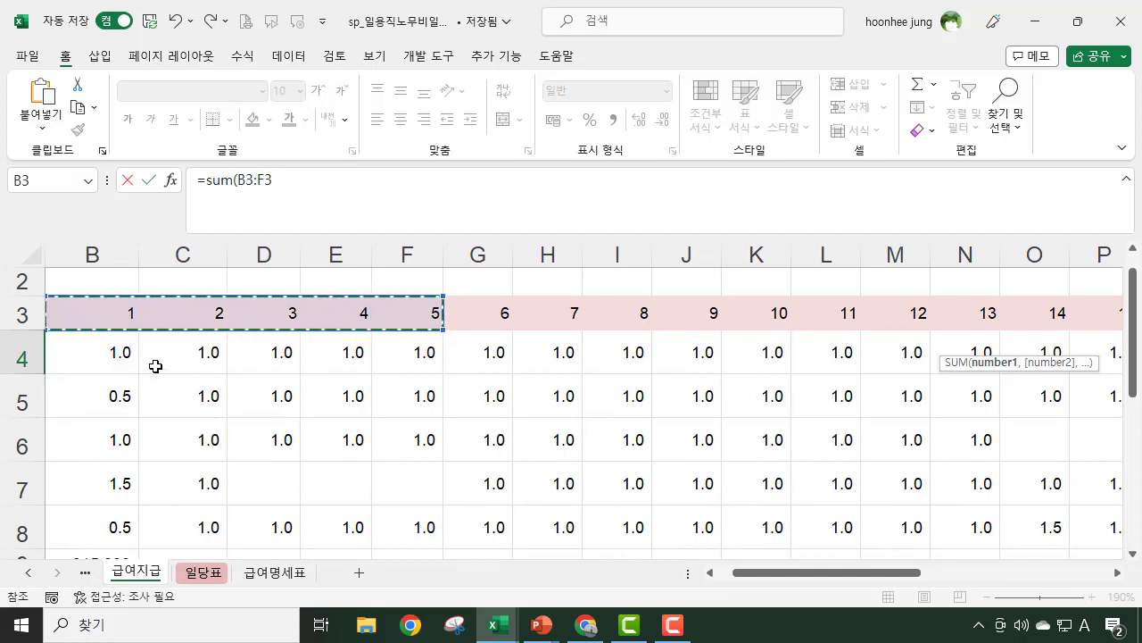
{"action": "left_click_drag", "start_coordinate": [85, 361], "coordinate": [853, 374]}
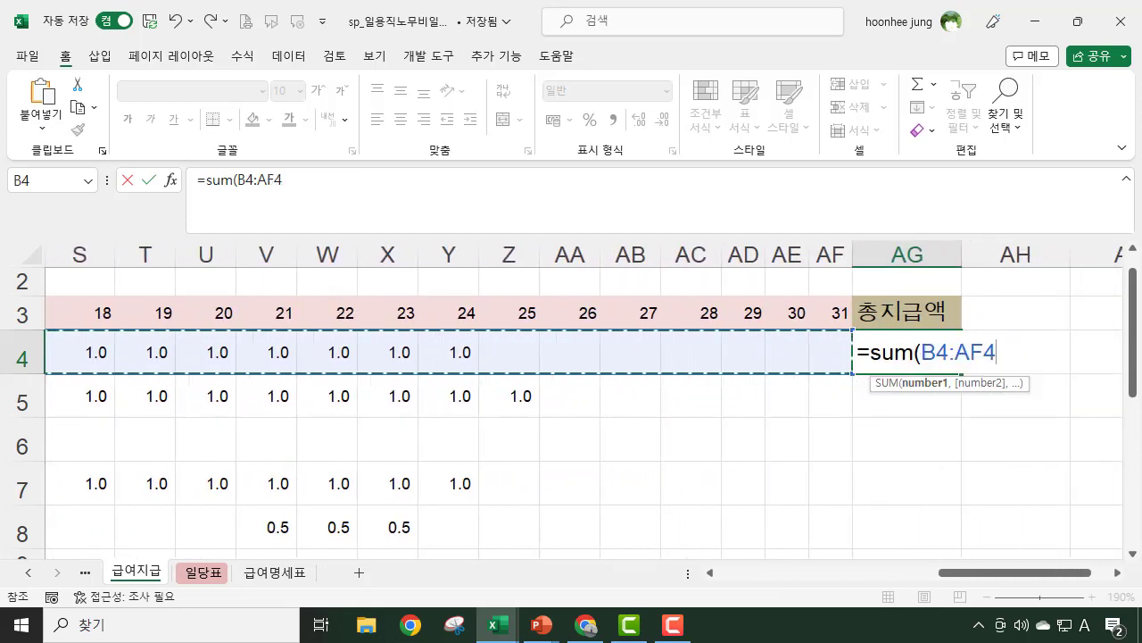
- Multiply the total by VLOOKUP(A4,일당표!$B$4:$C$10,2,FALSE) for the daily wage, and commit
{"action": "type", "text": ")"}
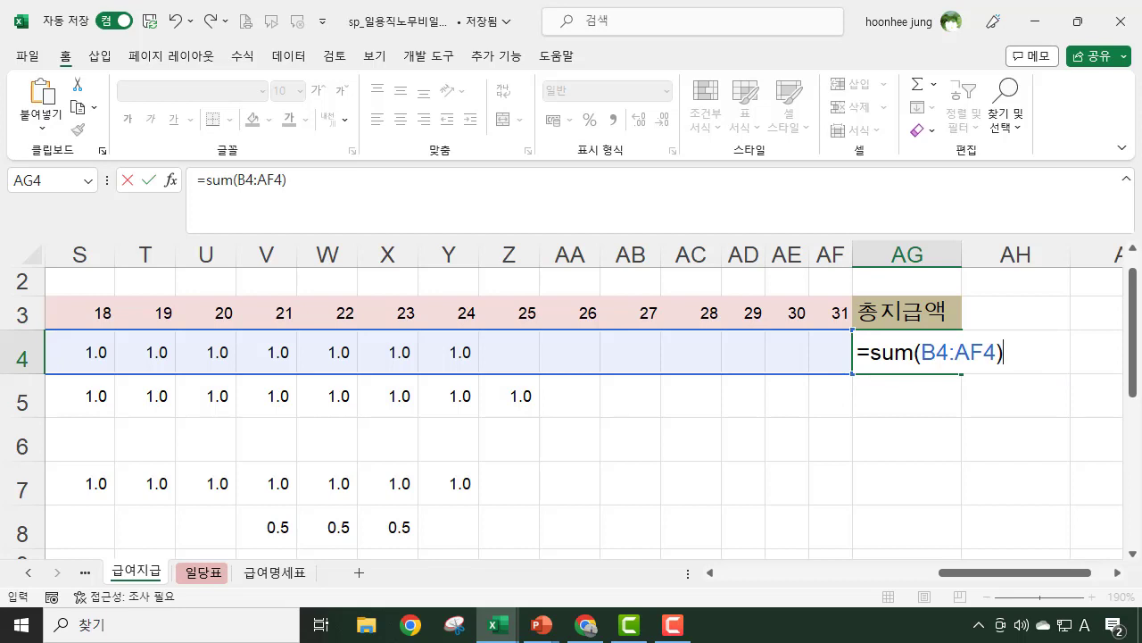
{"action": "type", "text": "*vlookup("}
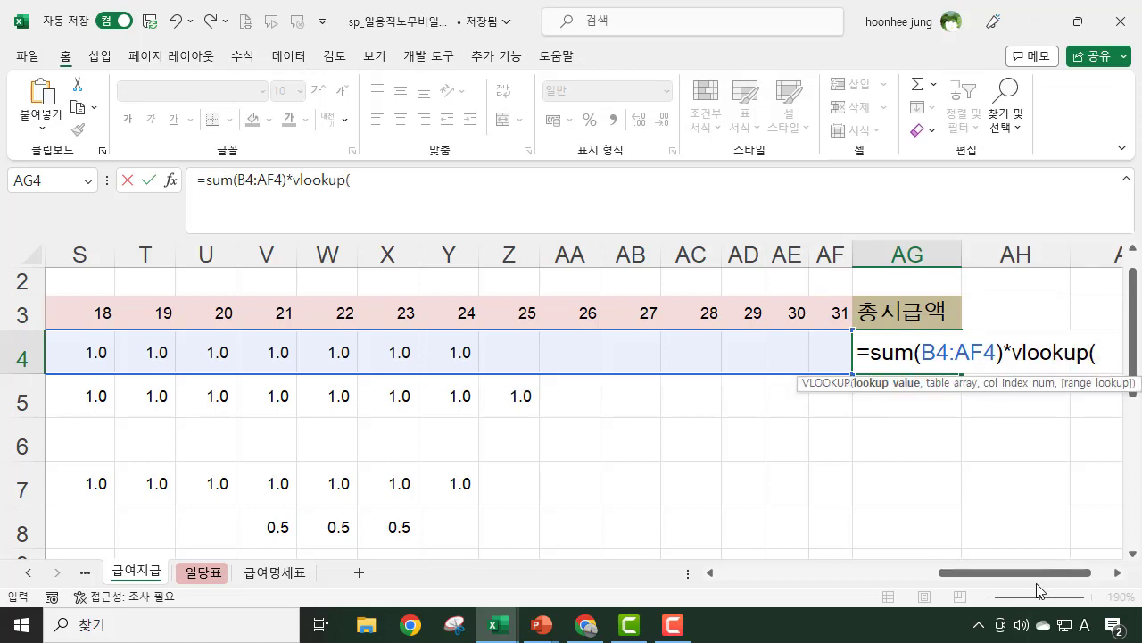
{"action": "left_click_drag", "start_coordinate": [998, 577], "coordinate": [830, 579]}
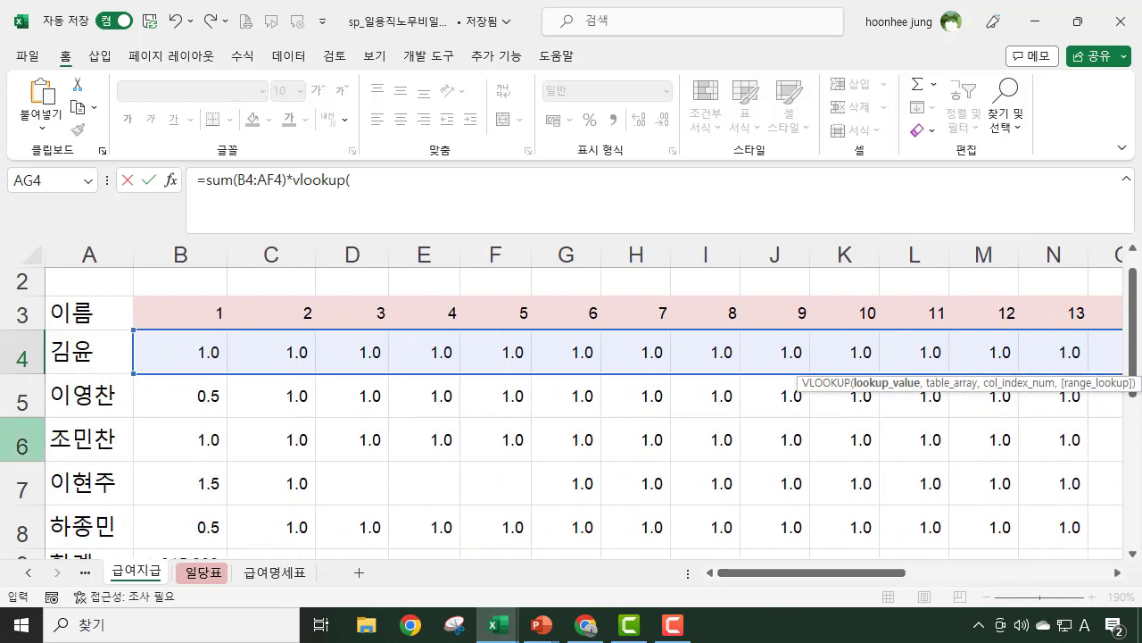
{"action": "left_click", "coordinate": [69, 354]}
{"action": "type", "text": ","}
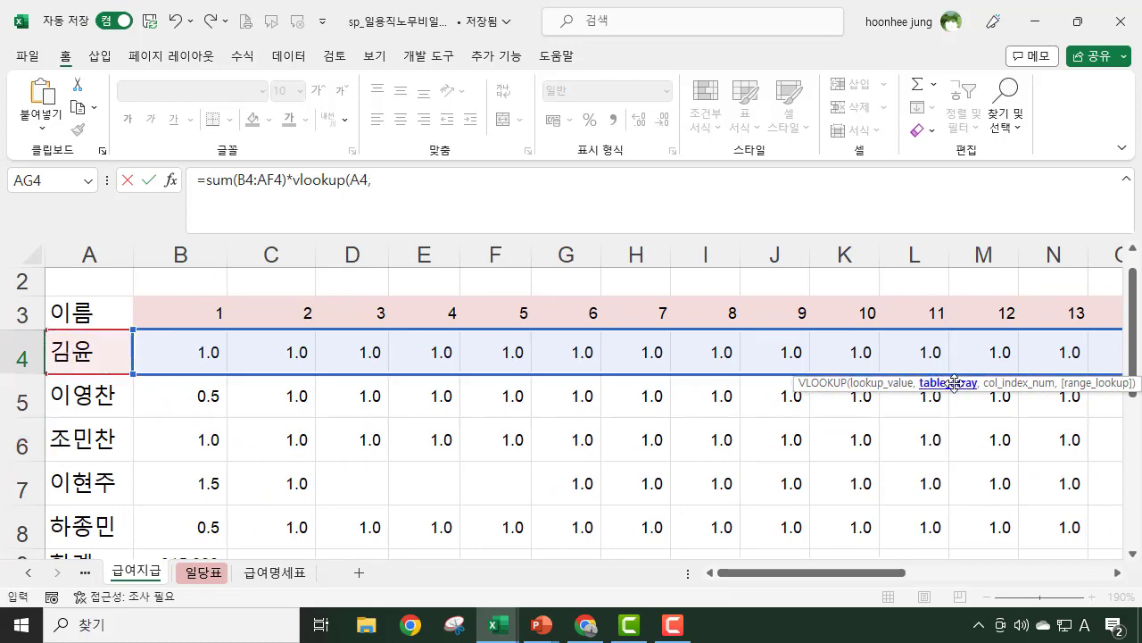
{"action": "left_click", "coordinate": [214, 582]}
{"action": "left_click_drag", "start_coordinate": [140, 334], "coordinate": [243, 510]}
{"action": "key", "text": "F4"}
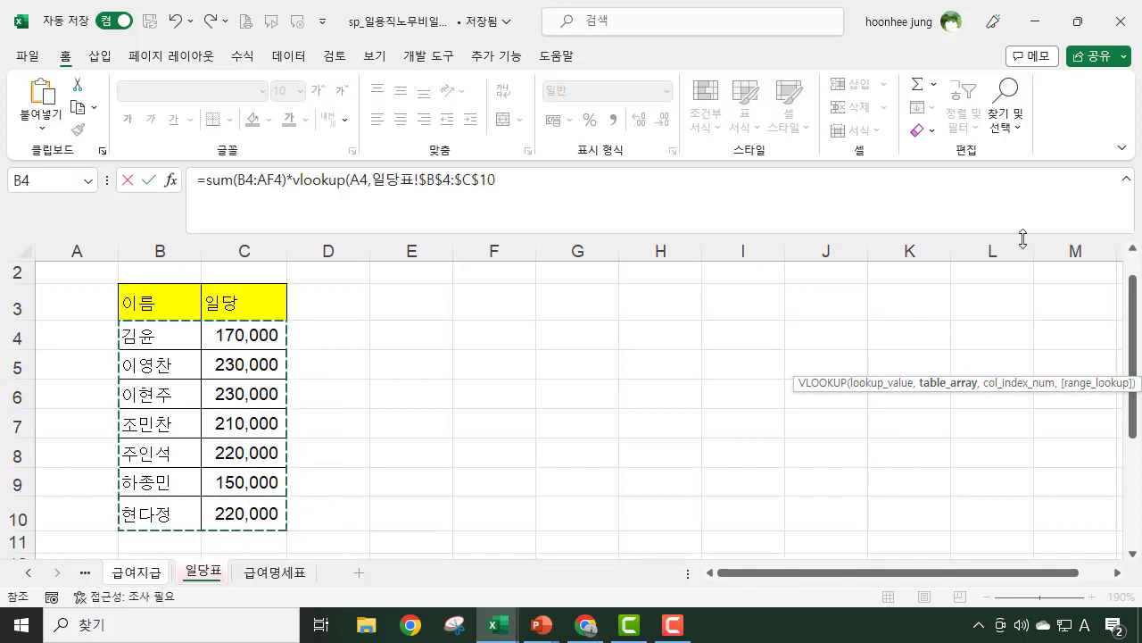
{"action": "type", "text": ",2"}
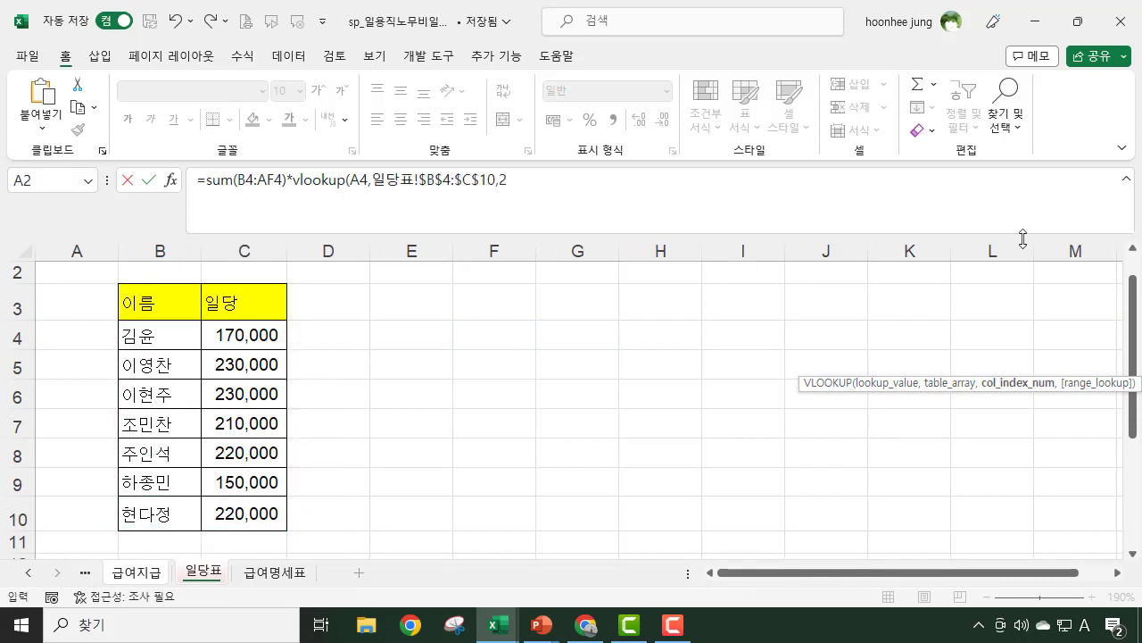
{"action": "type", "text": ","}
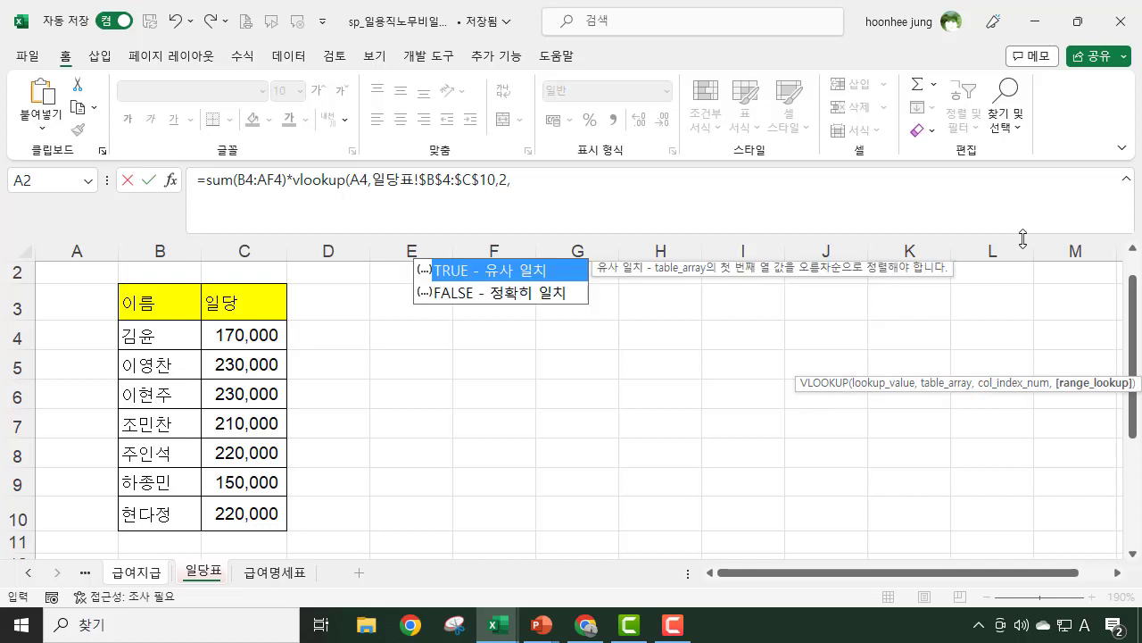
{"action": "double_click", "coordinate": [529, 295]}
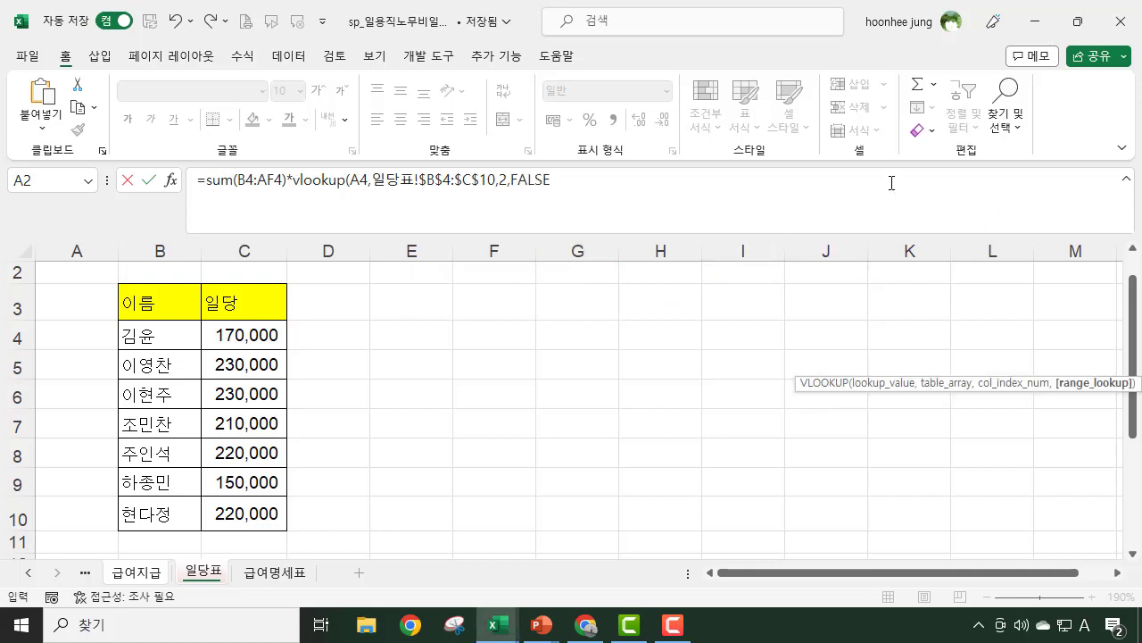
{"action": "type", "text": ")"}
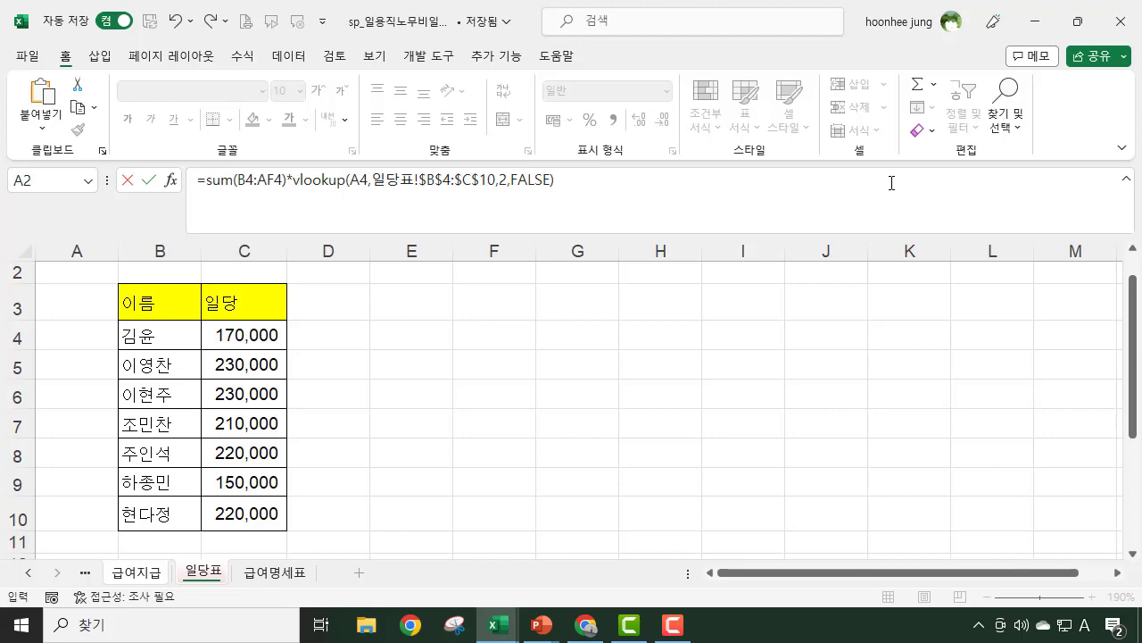
{"action": "key", "text": "Return"}
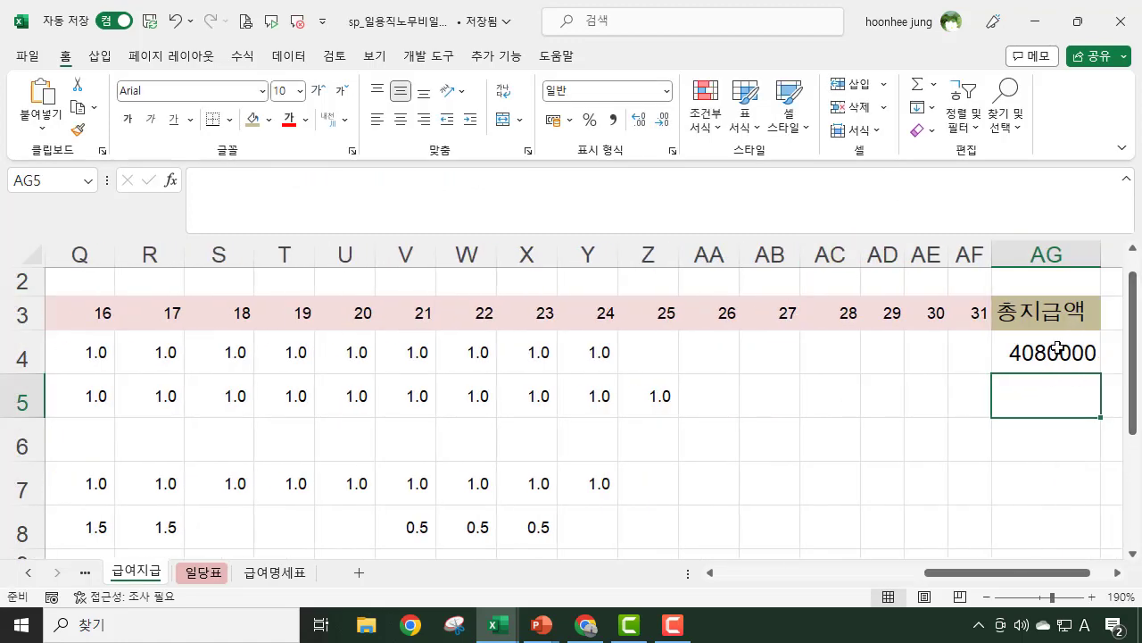
- Apply thousands separators to AG4's total pay and copy the formula down to AG8
{"action": "left_click", "coordinate": [1058, 348]}
{"action": "left_click", "coordinate": [614, 119]}
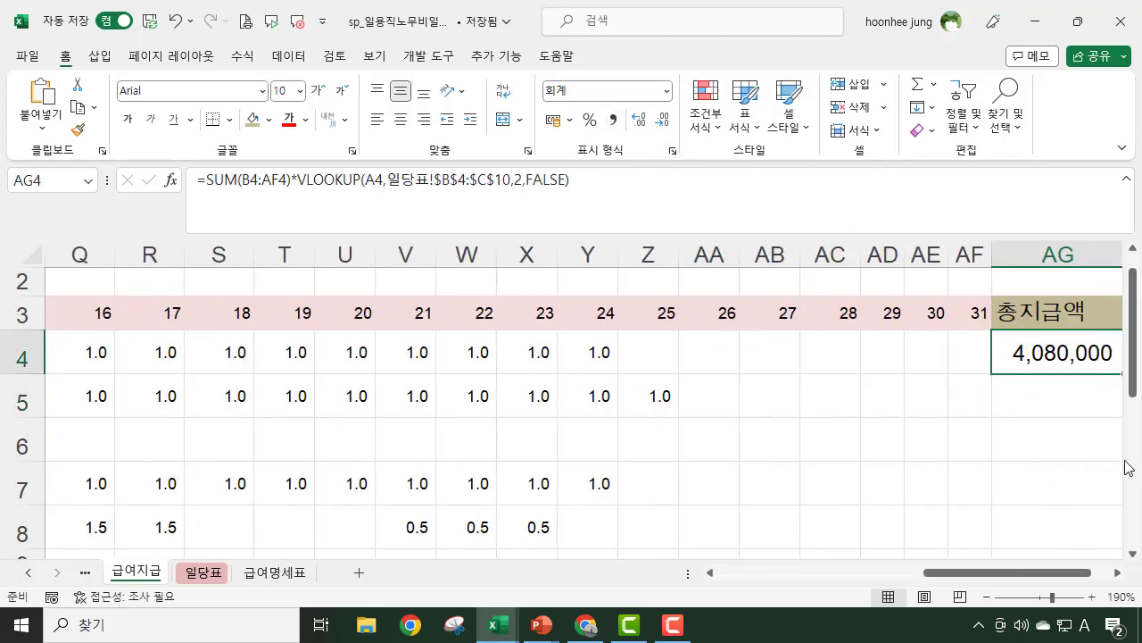
{"action": "left_click_drag", "start_coordinate": [1059, 574], "coordinate": [1122, 579]}
{"action": "left_click_drag", "start_coordinate": [1018, 373], "coordinate": [1017, 522]}
{"action": "left_click", "coordinate": [1083, 472]}
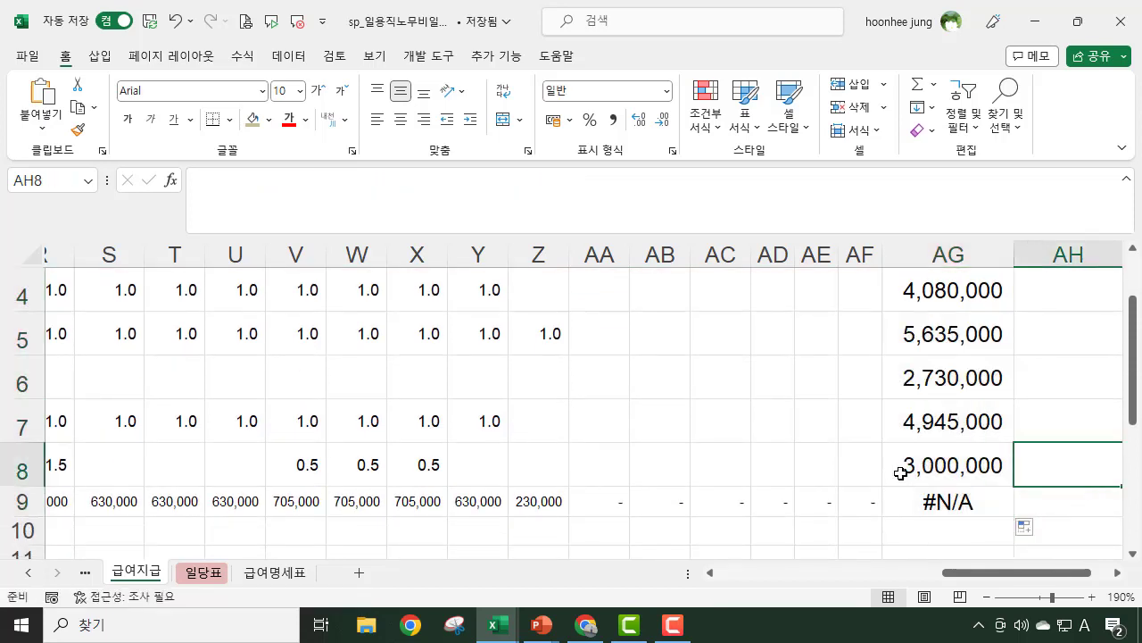
- Replace AG9's #N/A formula with =SUM(AG4:AG8) as the grand total
{"action": "left_click", "coordinate": [942, 465]}
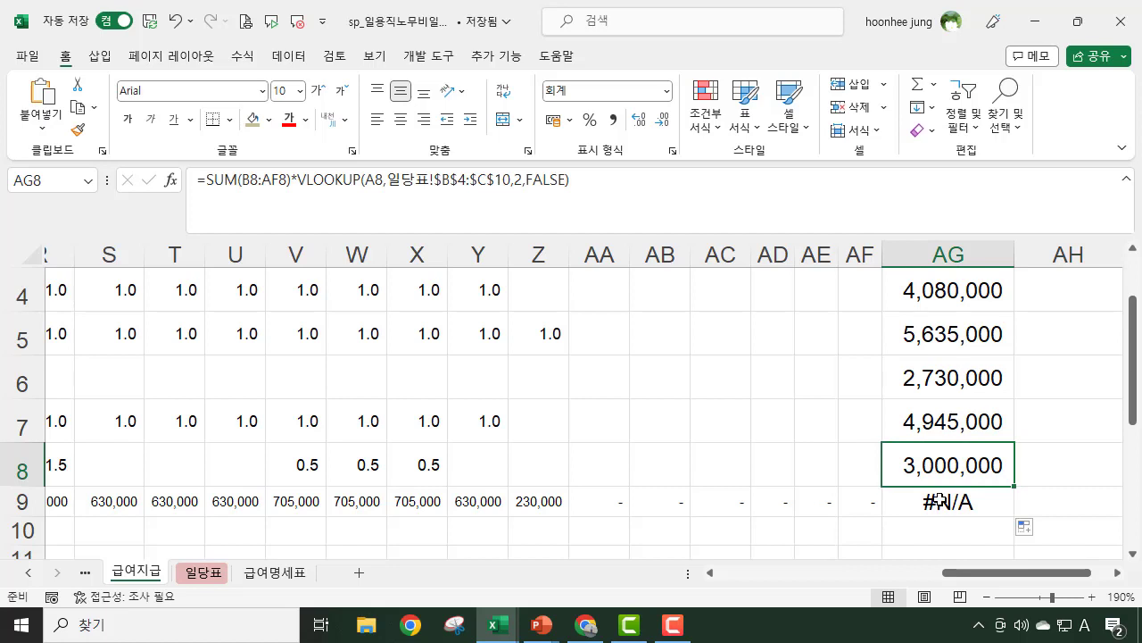
{"action": "left_click", "coordinate": [933, 502]}
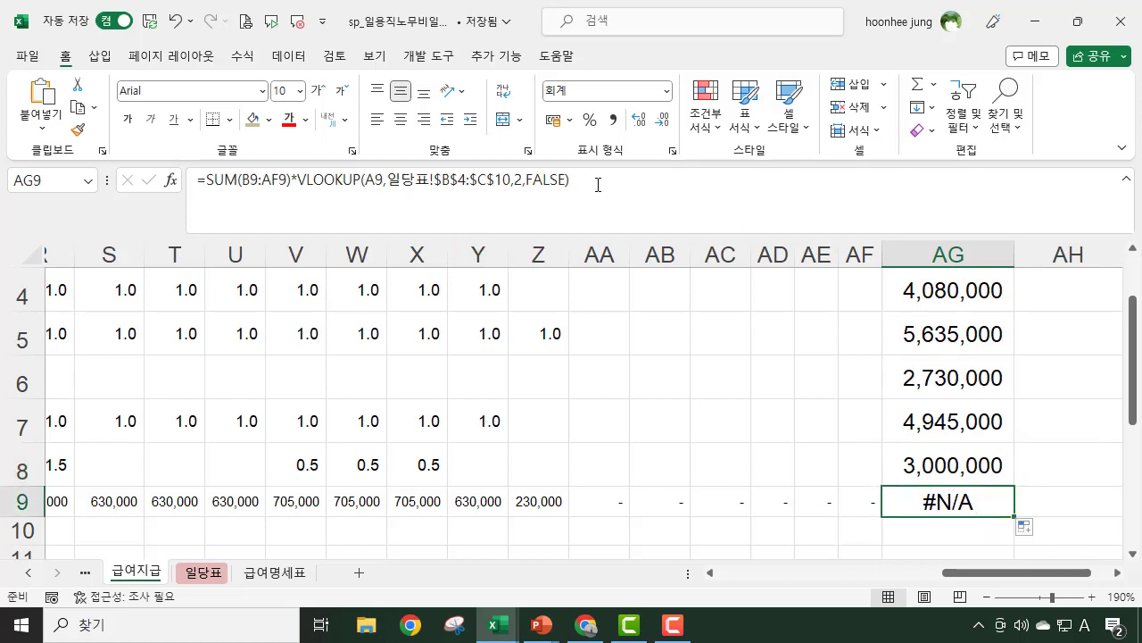
{"action": "left_click_drag", "start_coordinate": [593, 185], "coordinate": [174, 207]}
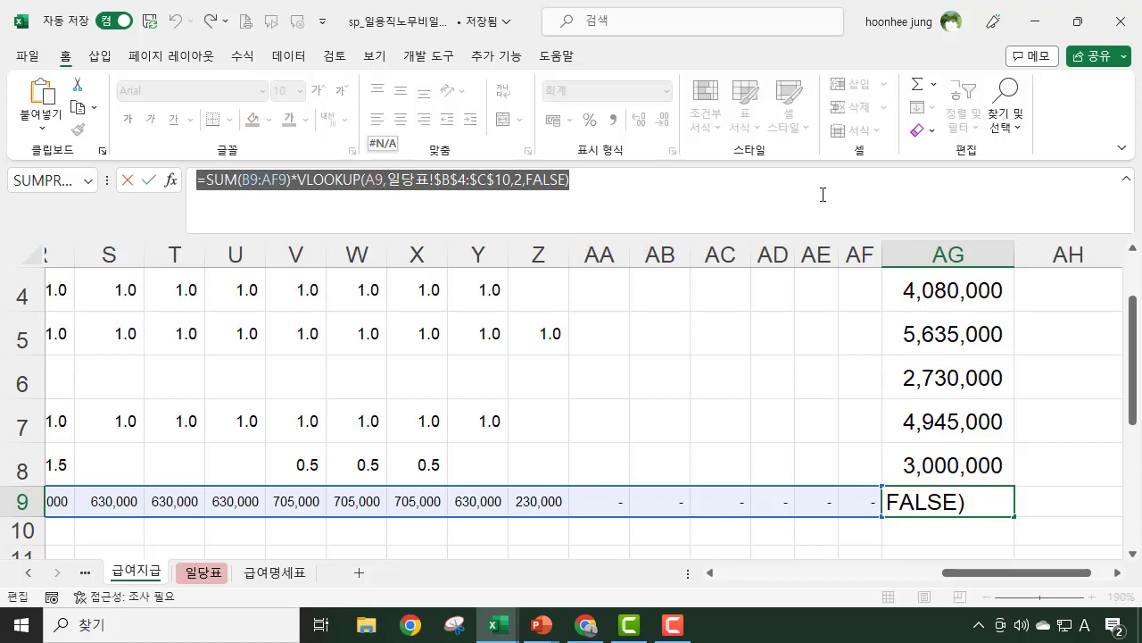
{"action": "type", "text": "=su"}
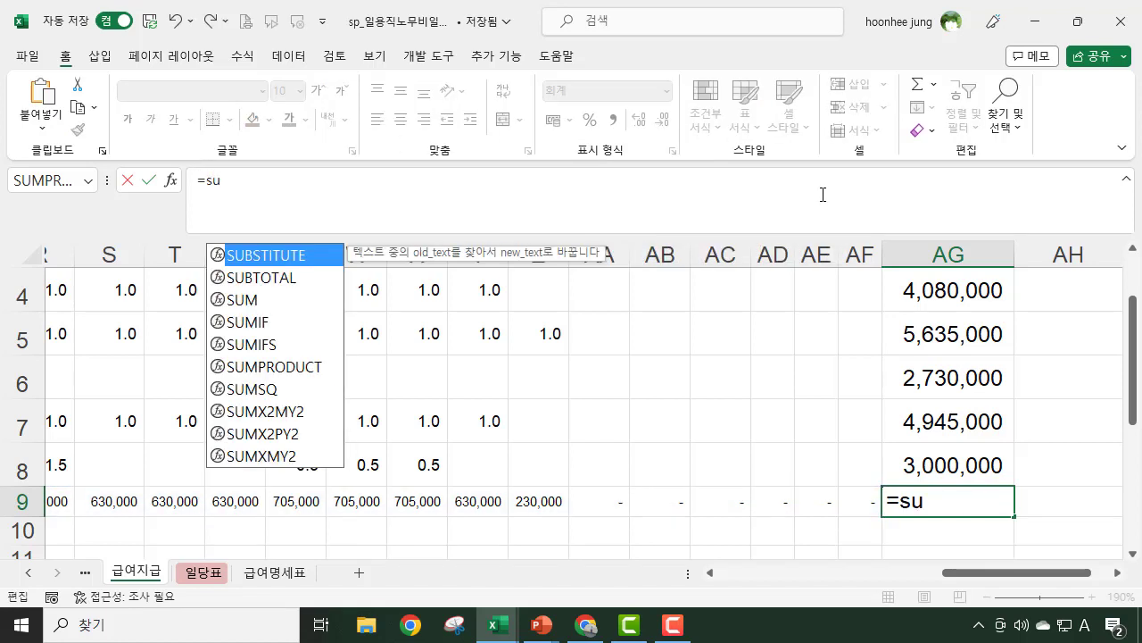
{"action": "type", "text": "m"}
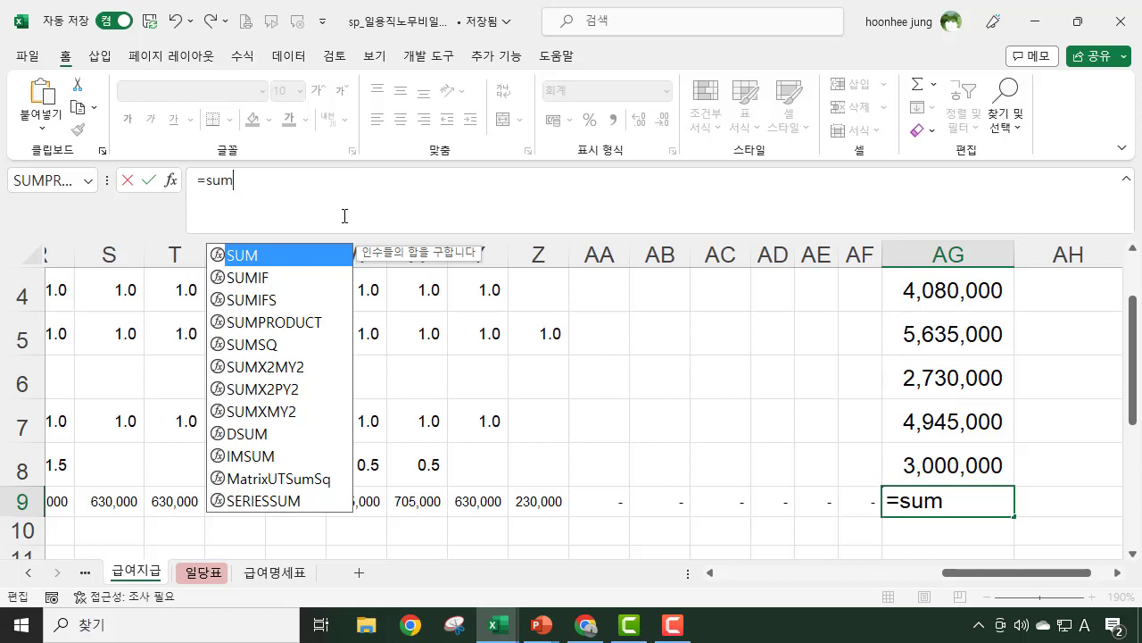
{"action": "type", "text": "("}
{"action": "scroll", "coordinate": [944, 408], "scroll_direction": "up", "scroll_amount": 1}
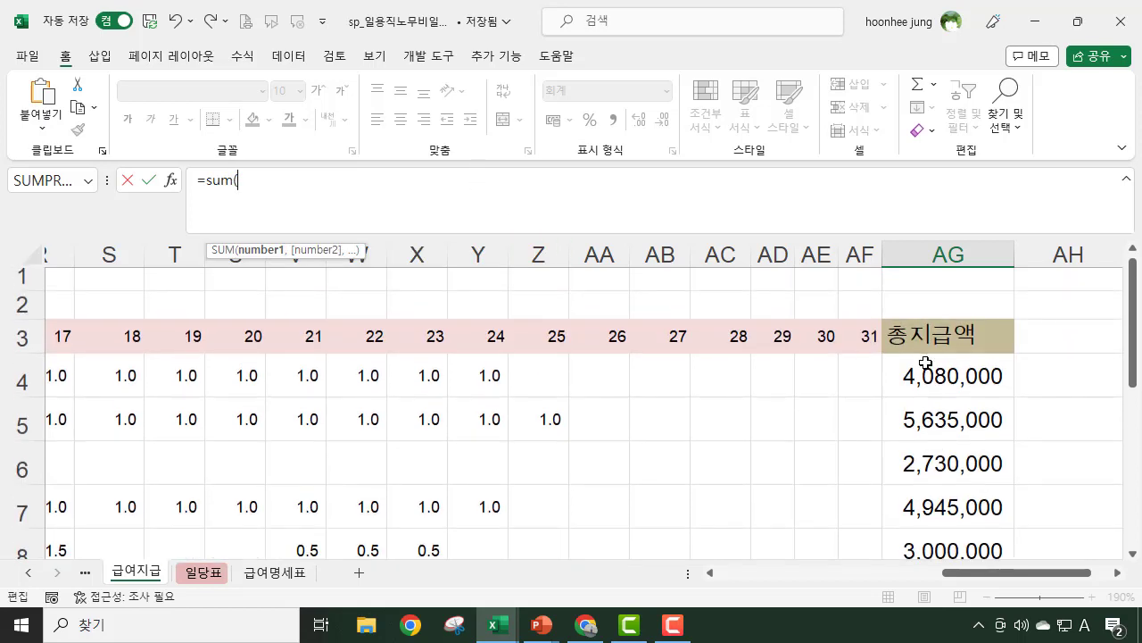
{"action": "left_click_drag", "start_coordinate": [926, 365], "coordinate": [928, 548]}
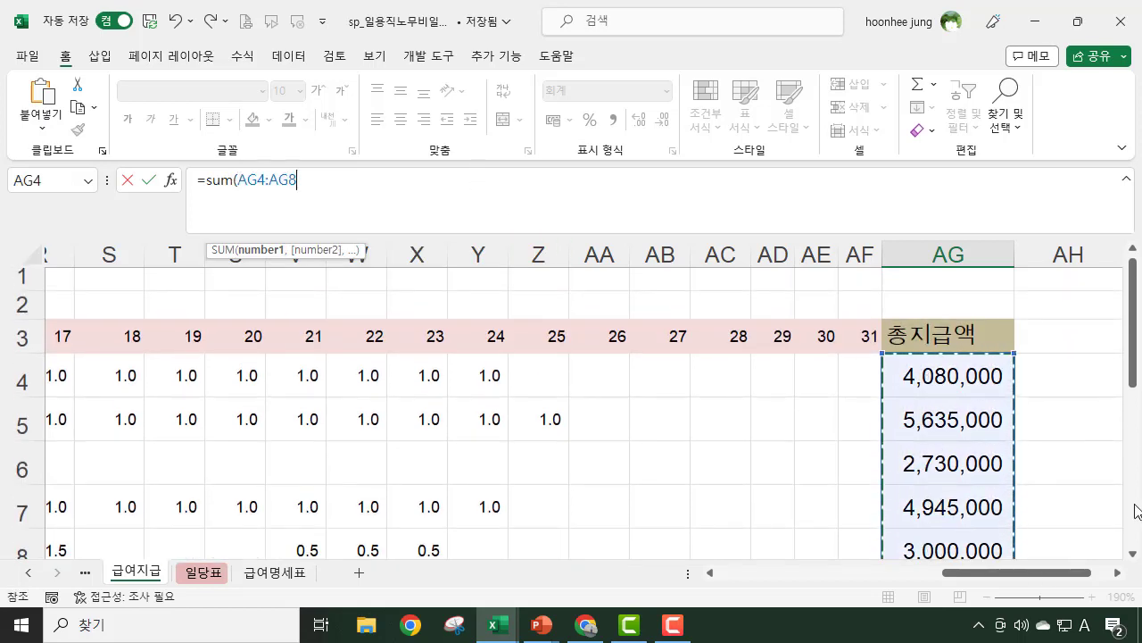
{"action": "scroll", "coordinate": [1136, 510], "scroll_direction": "down", "scroll_amount": 2}
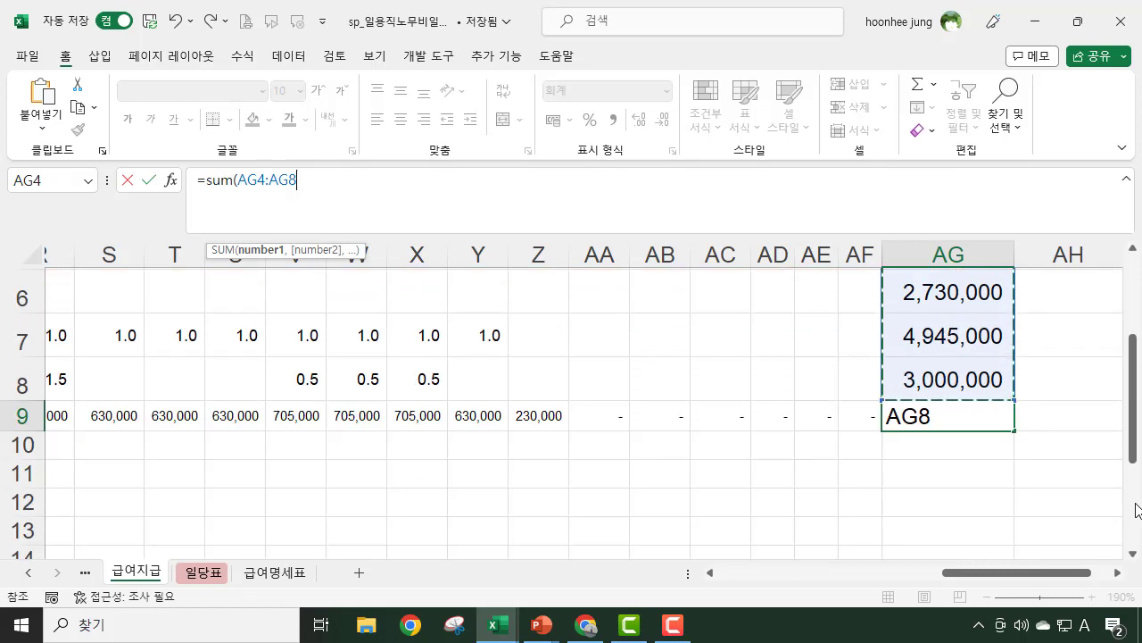
{"action": "type", "text": ")"}
{"action": "key", "text": "Return"}
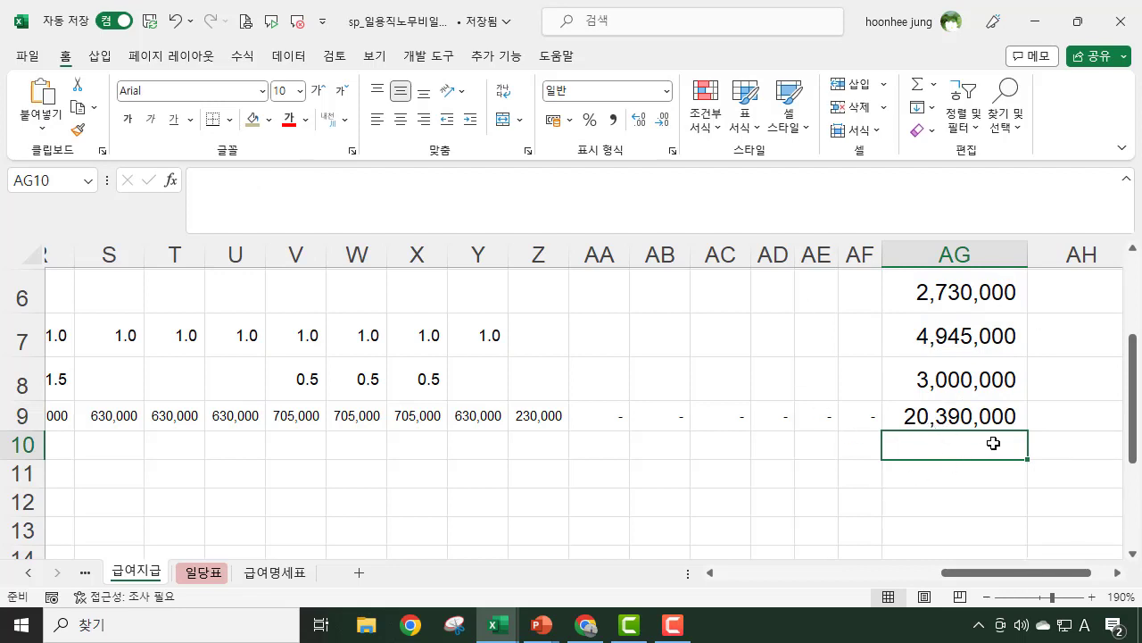
- Shade the 20,390,000 grand total cell light lavender
{"action": "left_click", "coordinate": [982, 416]}
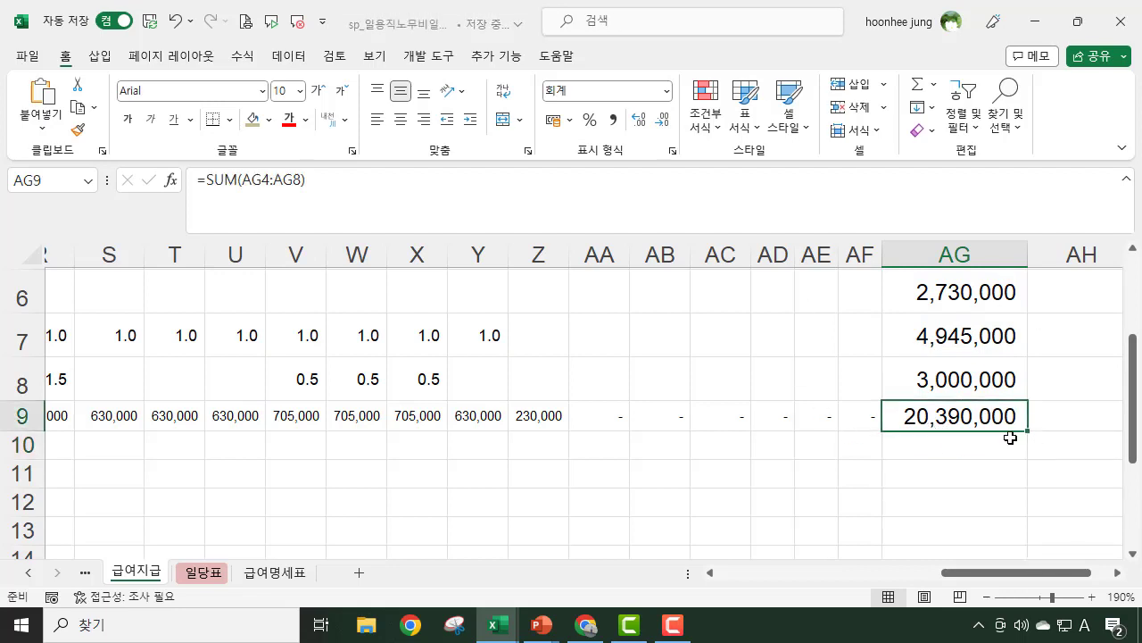
{"action": "left_click", "coordinate": [269, 119]}
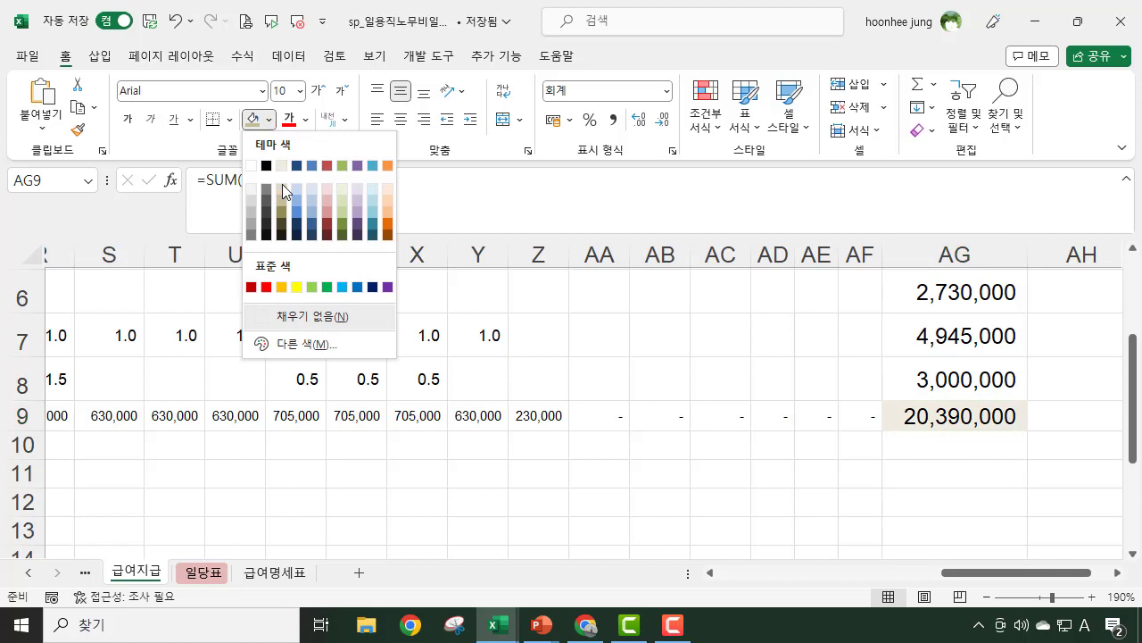
{"action": "left_click", "coordinate": [358, 194]}
{"action": "left_click", "coordinate": [858, 476]}
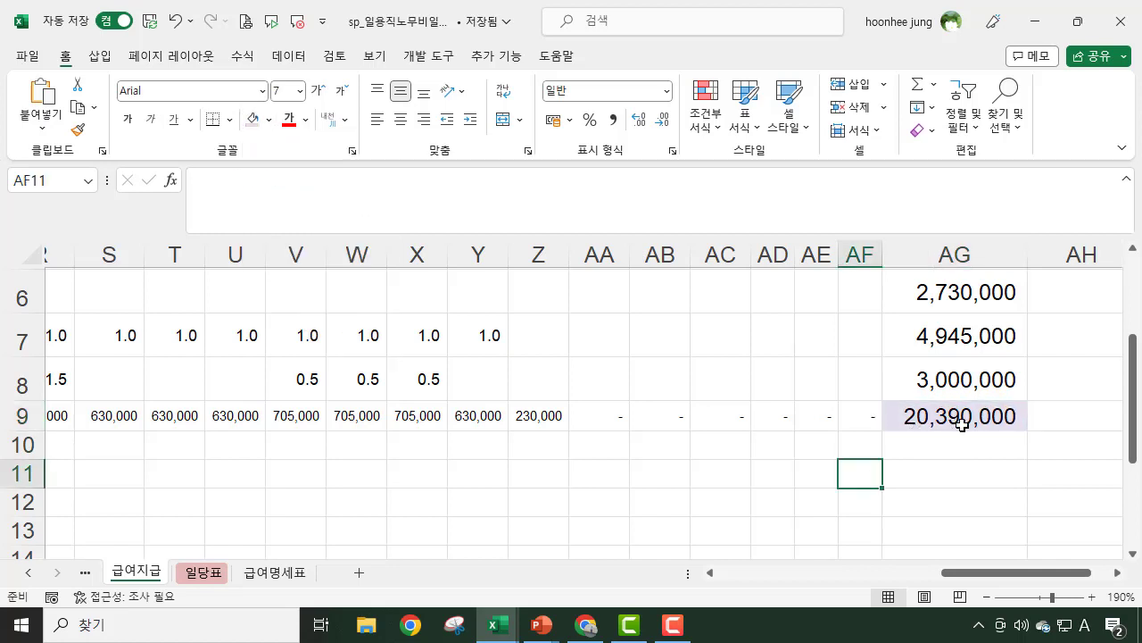
- Apply All Borders to the whole payroll table A3:AG9
{"action": "scroll", "coordinate": [981, 495], "scroll_direction": "up", "scroll_amount": 2}
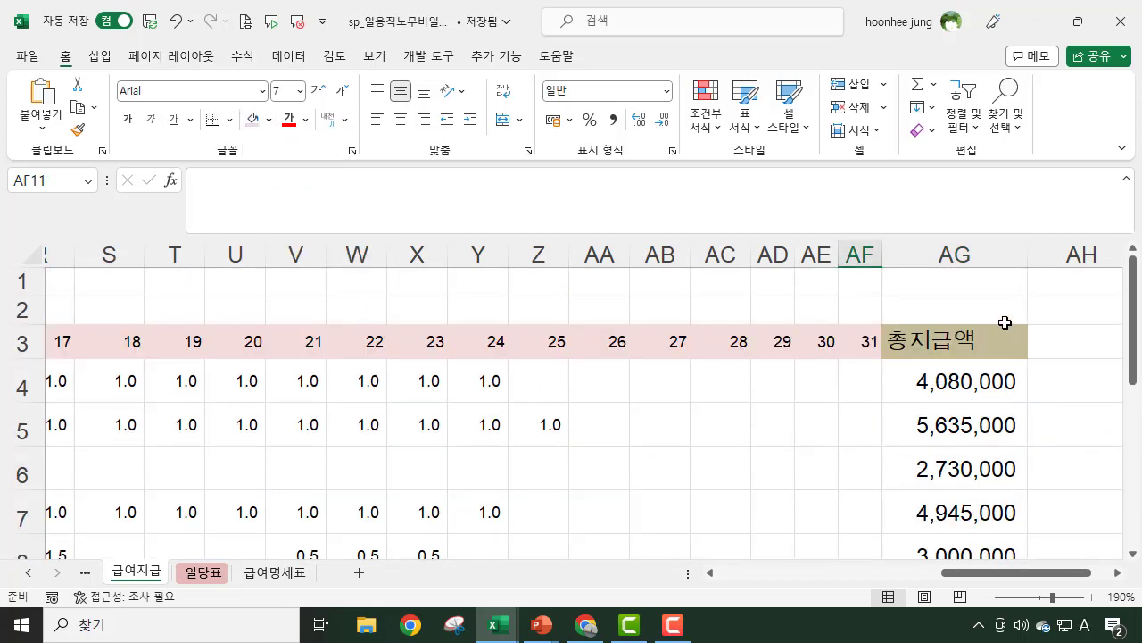
{"action": "left_click", "coordinate": [977, 338]}
{"action": "left_click_drag", "start_coordinate": [868, 338], "coordinate": [78, 510]}
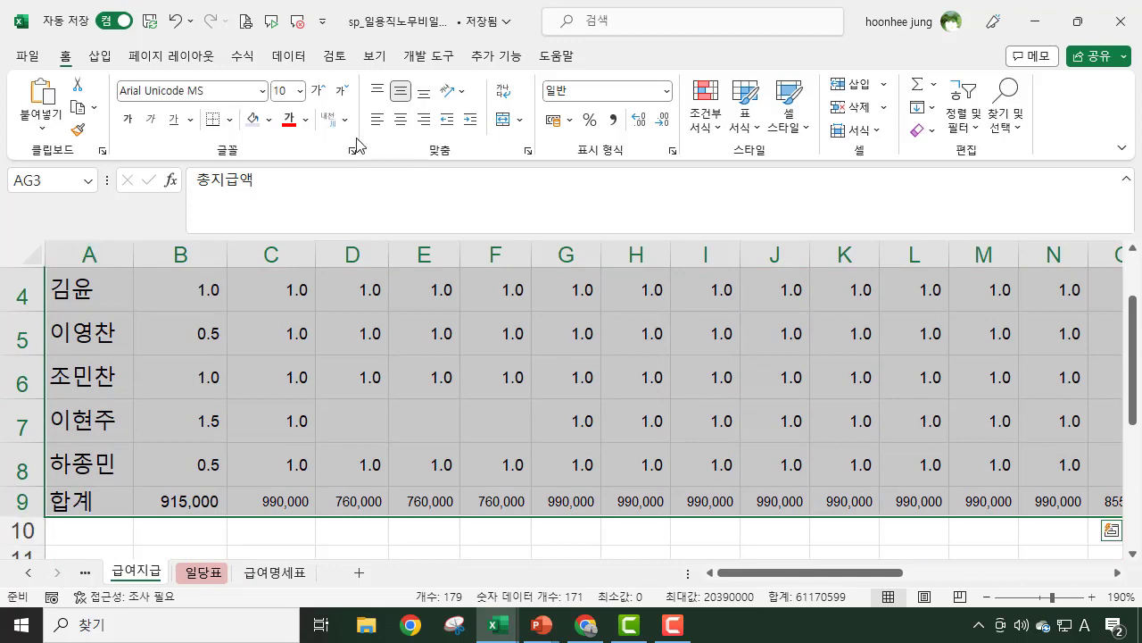
{"action": "left_click", "coordinate": [230, 121]}
{"action": "left_click", "coordinate": [246, 301]}
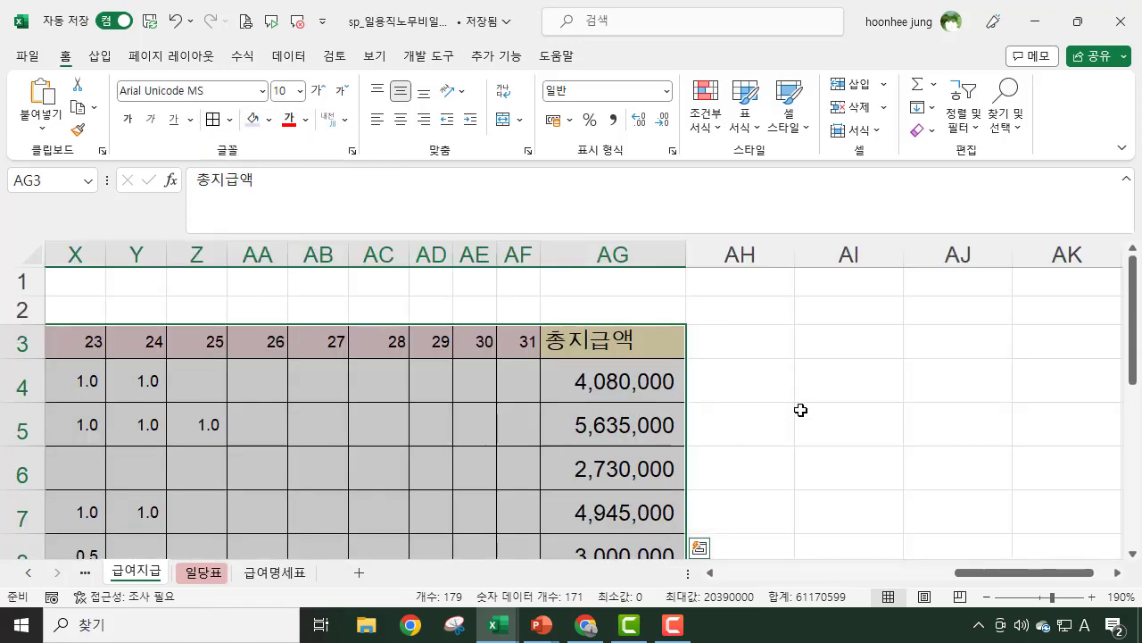
{"action": "left_click", "coordinate": [815, 406]}
{"action": "left_click_drag", "start_coordinate": [1020, 573], "coordinate": [645, 564]}
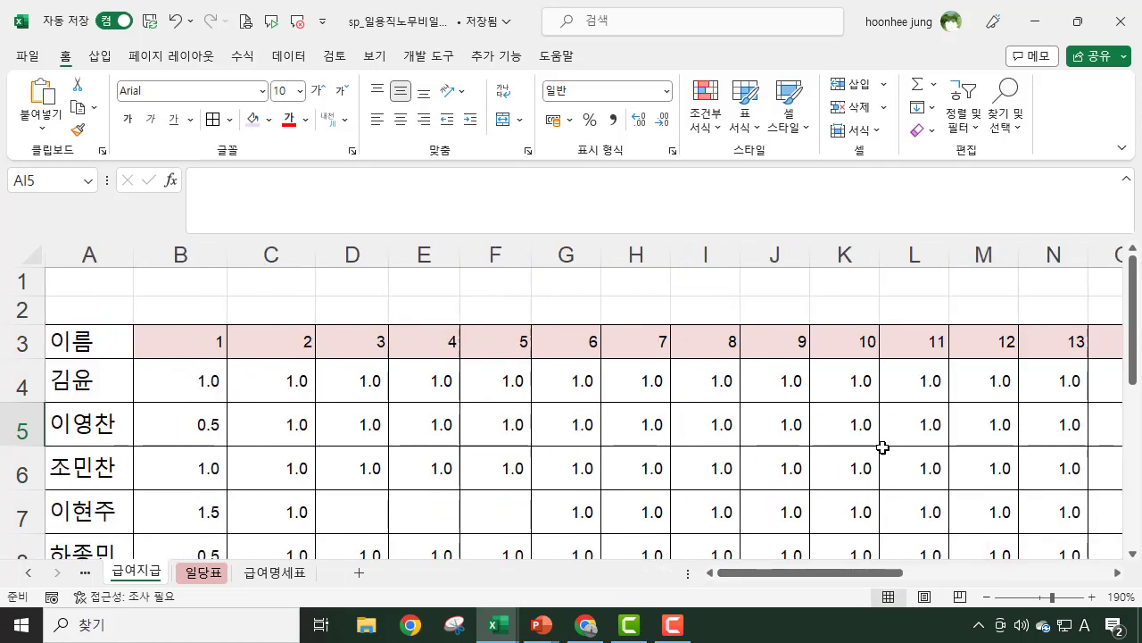
{"action": "left_click_drag", "start_coordinate": [855, 574], "coordinate": [1097, 581]}
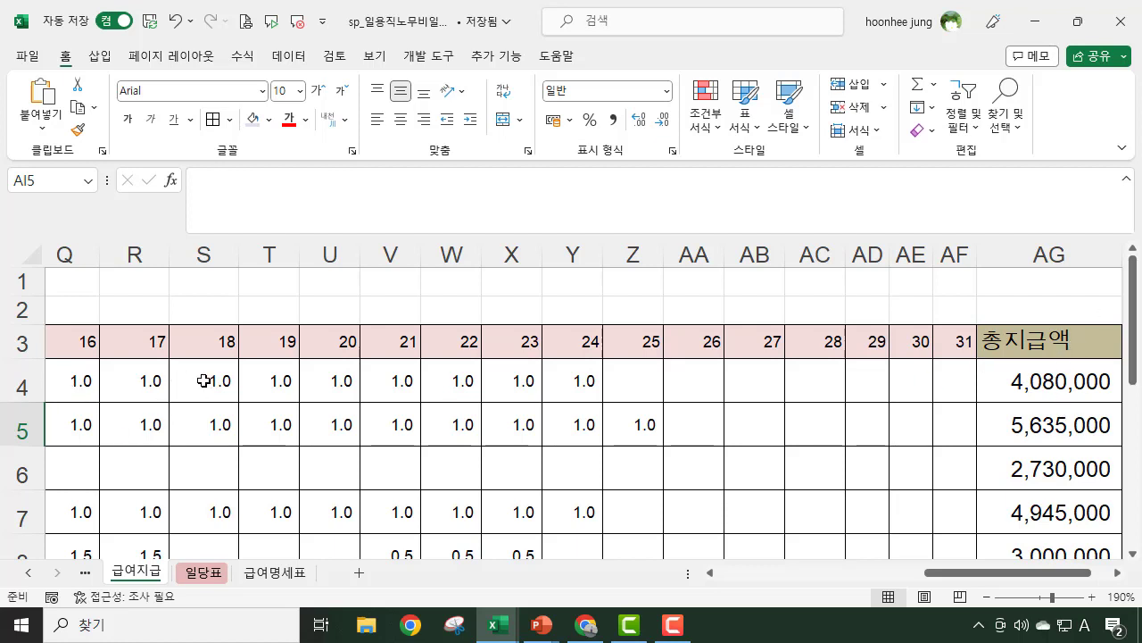
- Review the AG4 pay formula and B9–E9 daily totals, then show the PowerPoint slide show
{"action": "left_click", "coordinate": [1023, 381]}
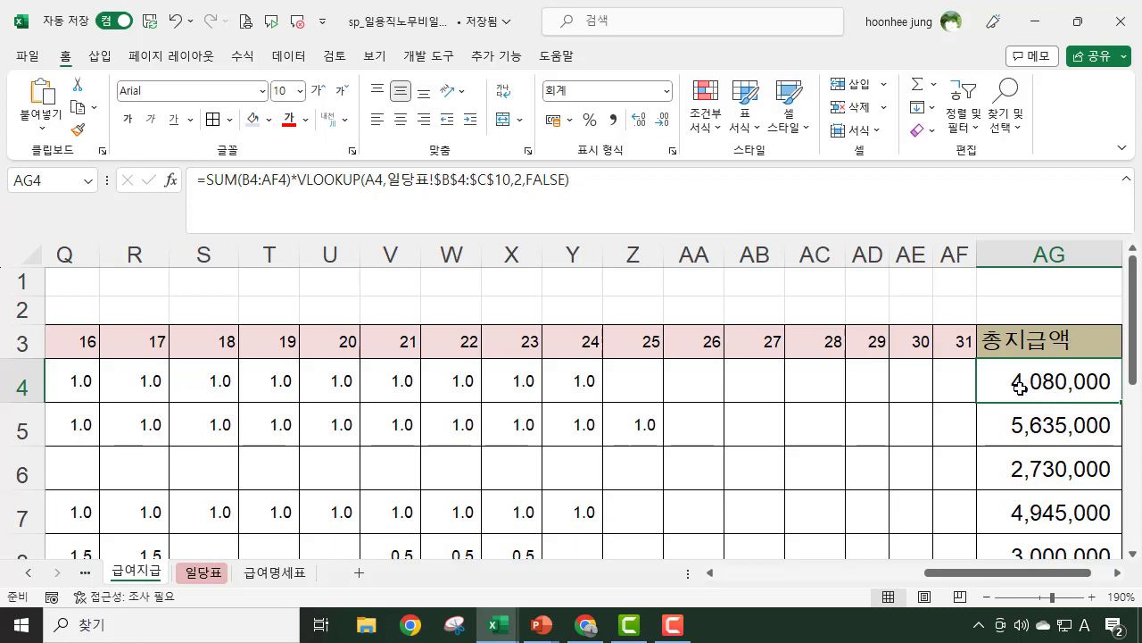
{"action": "left_click_drag", "start_coordinate": [944, 579], "coordinate": [779, 577]}
{"action": "scroll", "coordinate": [536, 385], "scroll_direction": "down", "scroll_amount": 2}
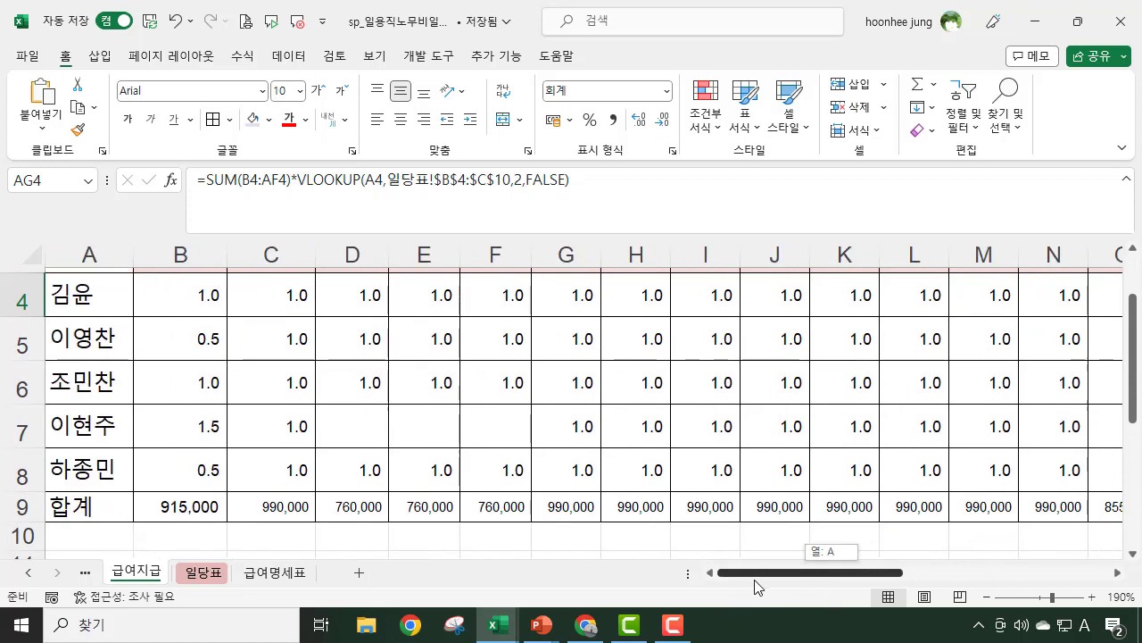
{"action": "left_click", "coordinate": [188, 506]}
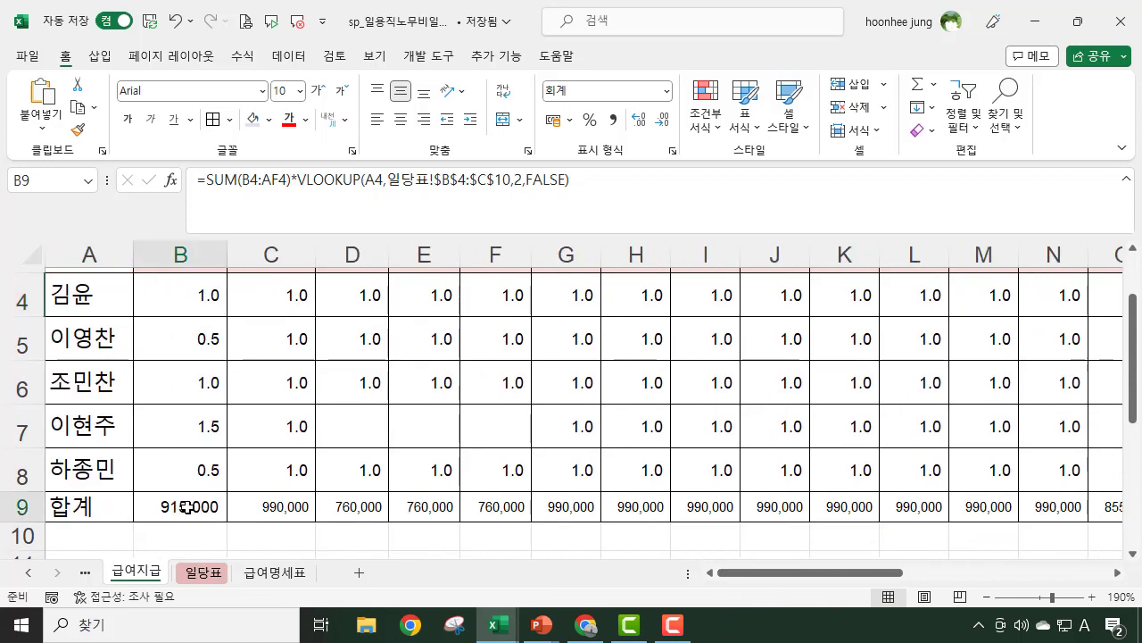
{"action": "left_click", "coordinate": [270, 506]}
{"action": "left_click", "coordinate": [360, 508]}
{"action": "left_click", "coordinate": [443, 507]}
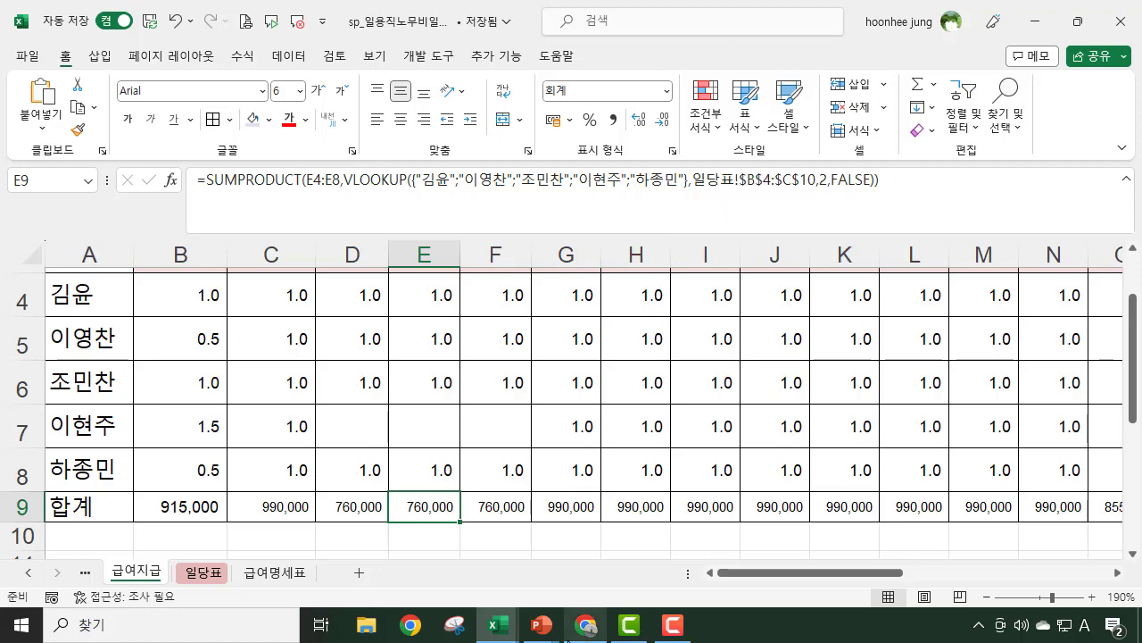
{"action": "mouse_move", "coordinate": [545, 637]}
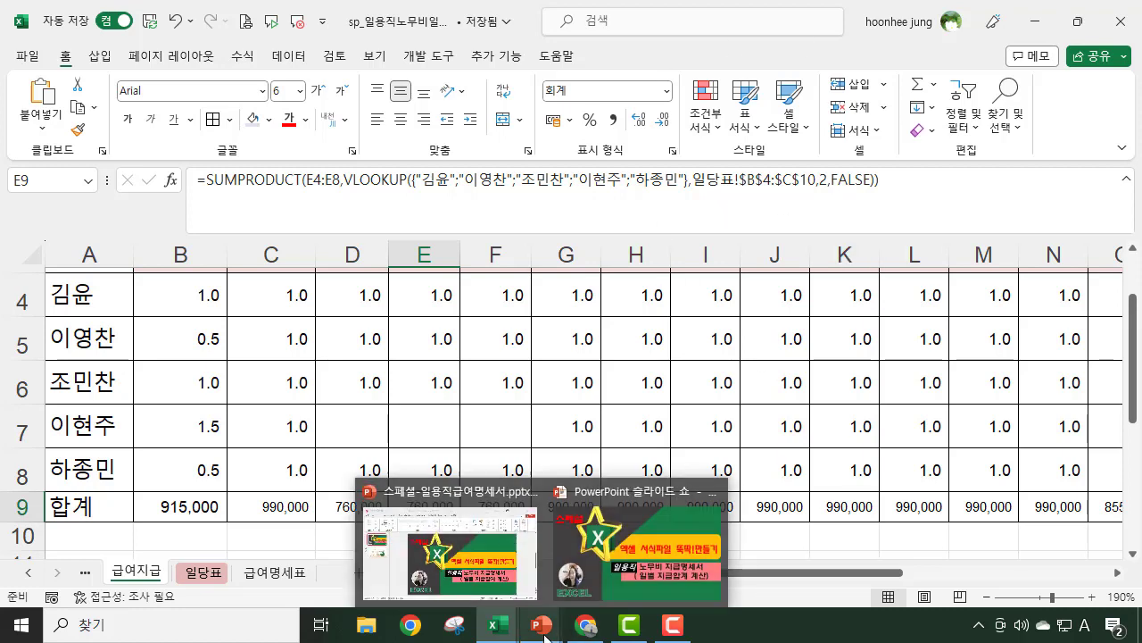
{"action": "left_click", "coordinate": [627, 571]}
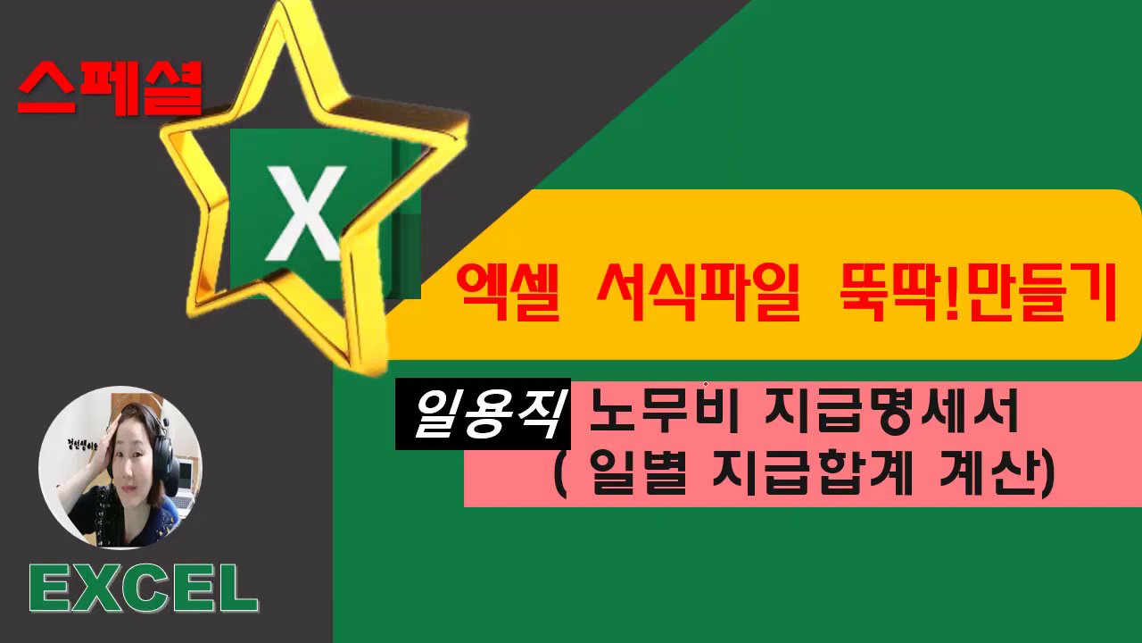